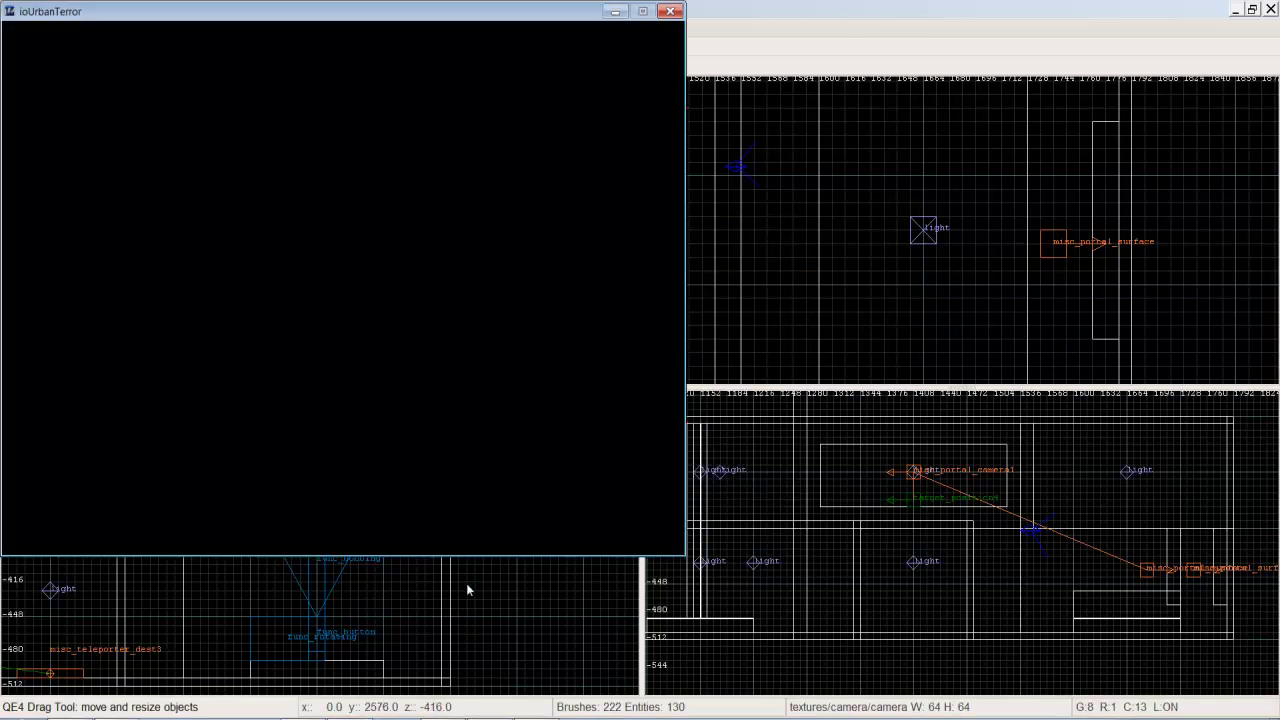
Load the test map in the game with the console command /devmap tutorial_entities.
{"action": "key", "text": "grave"}
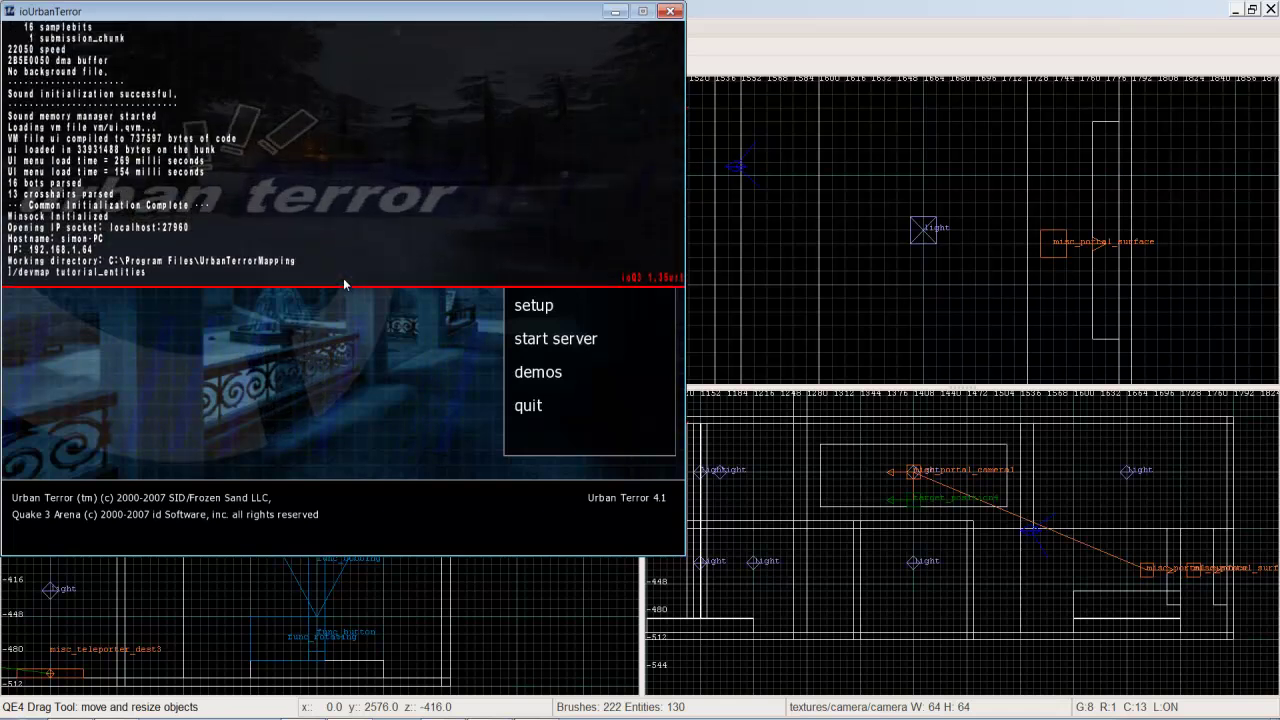
{"action": "key", "text": "Return"}
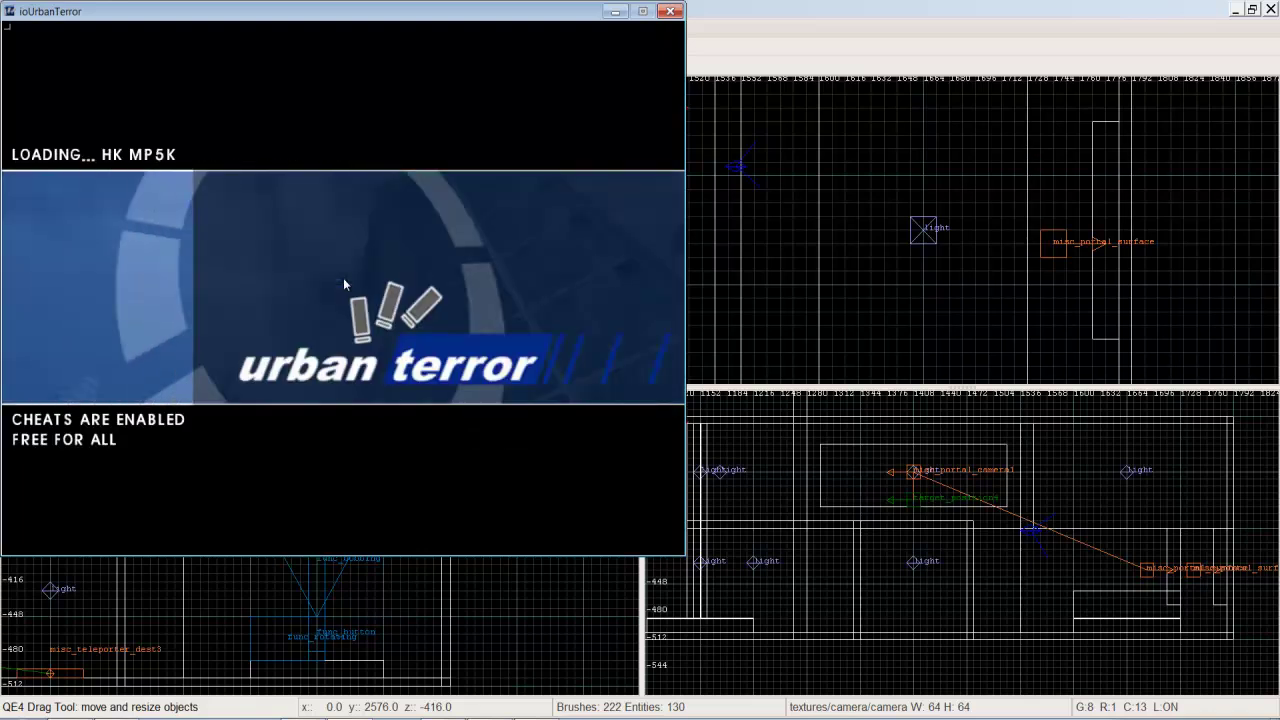
Switch to the map editor and inspect the mirror and TRIGGERS areas in the 3D view.
{"action": "key", "text": "alt+Tab"}
{"action": "right_click", "coordinate": [381, 246]}
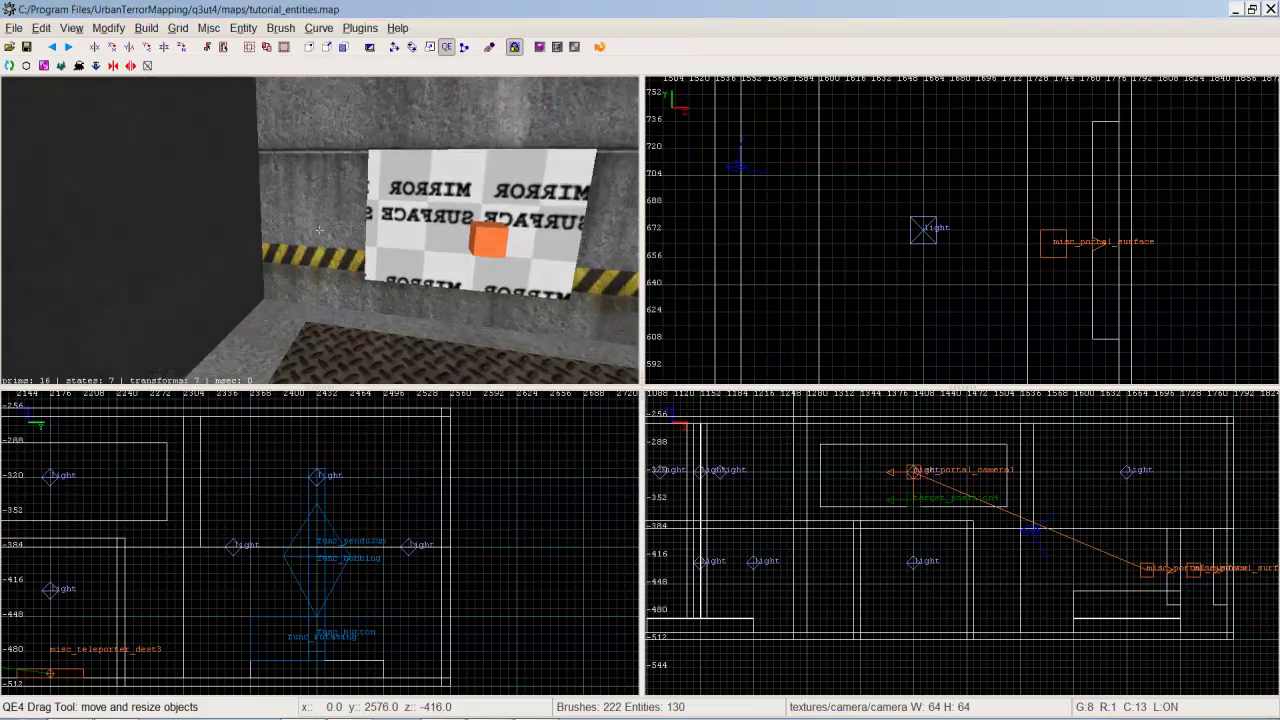
{"action": "key", "text": "Up"}
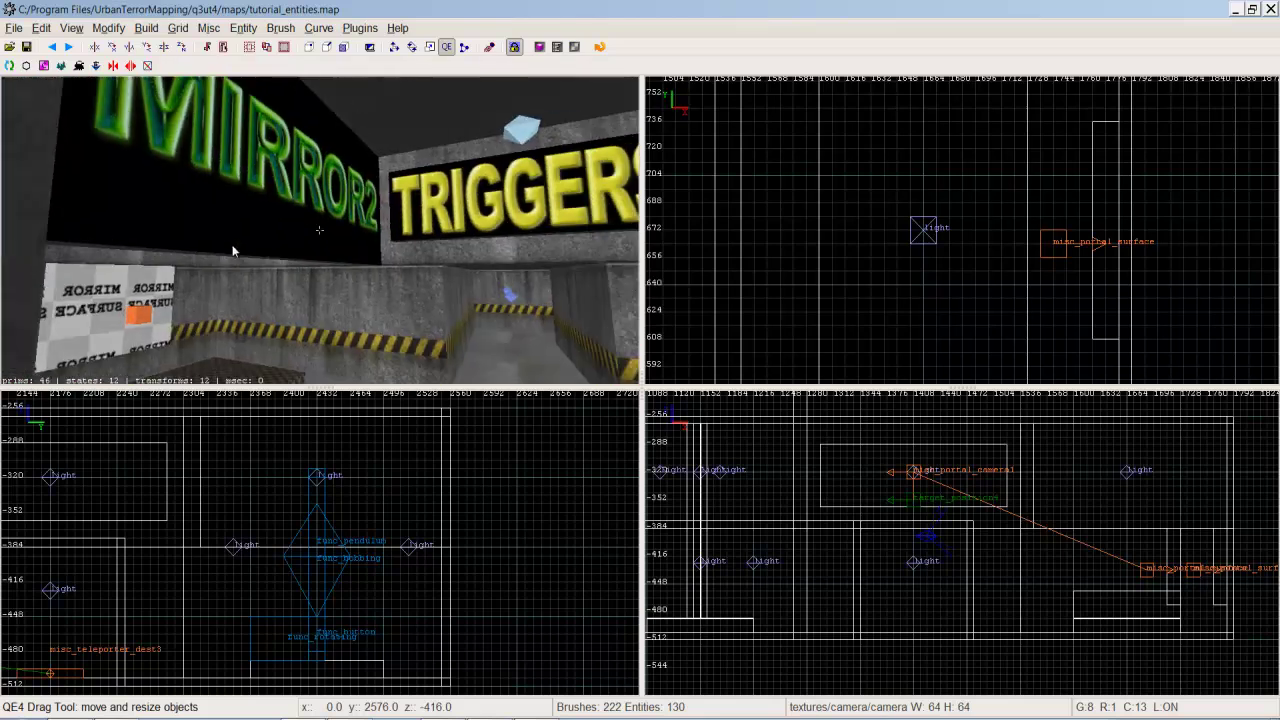
{"action": "right_click", "coordinate": [319, 230]}
Browse the available func, target and trigger entity types without creating an entity.
{"action": "right_click", "coordinate": [963, 264]}
{"action": "mouse_move", "coordinate": [1048, 331]}
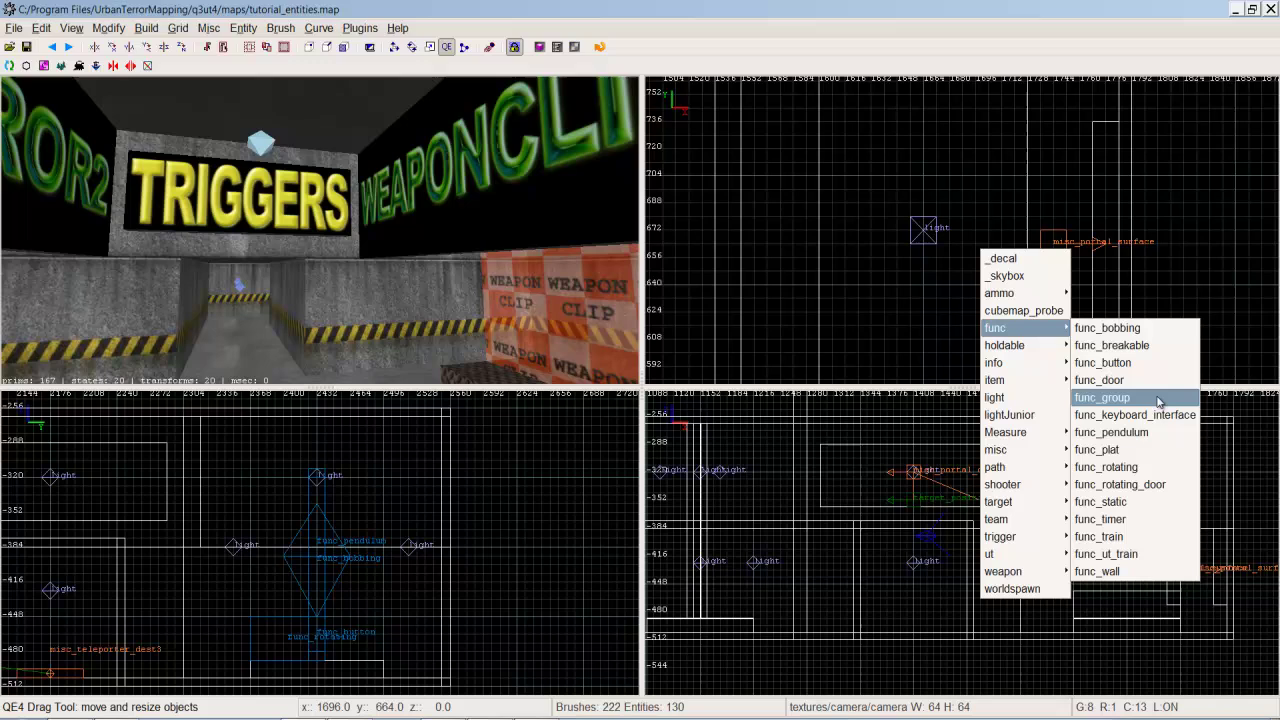
{"action": "mouse_move", "coordinate": [1066, 376]}
{"action": "mouse_move", "coordinate": [1070, 509]}
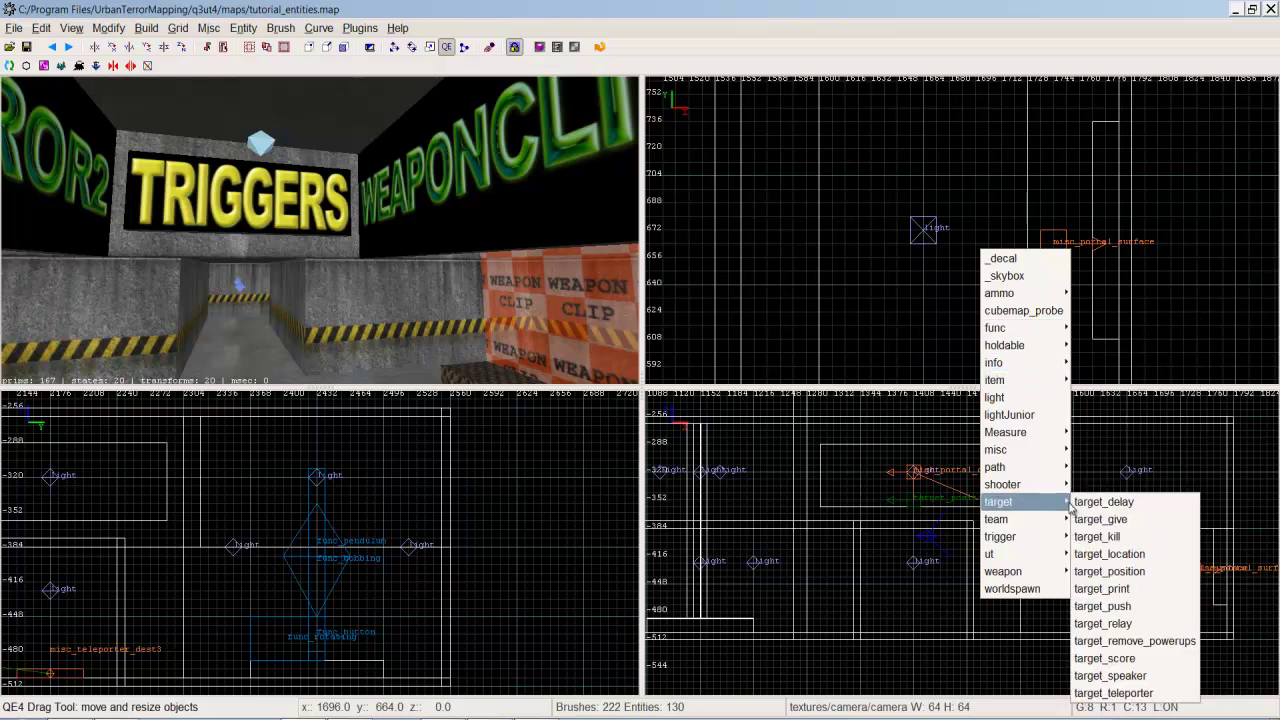
{"action": "mouse_move", "coordinate": [1053, 540]}
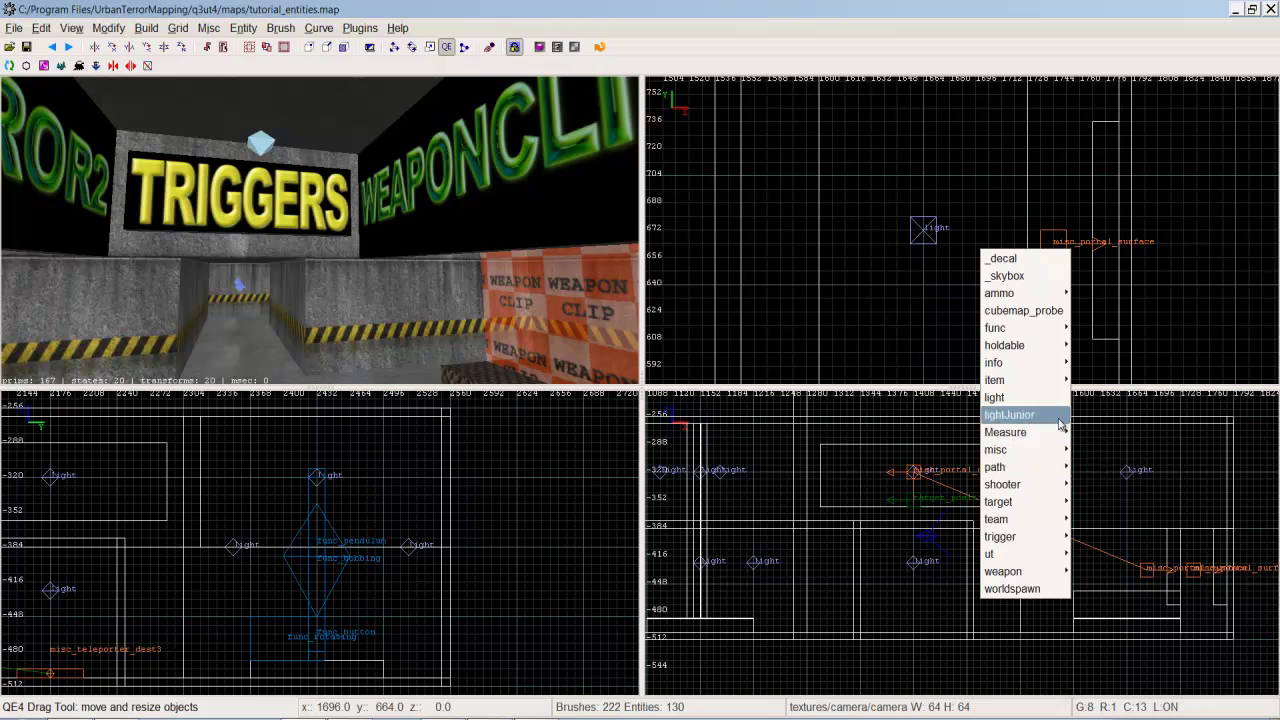
{"action": "left_click", "coordinate": [849, 264]}
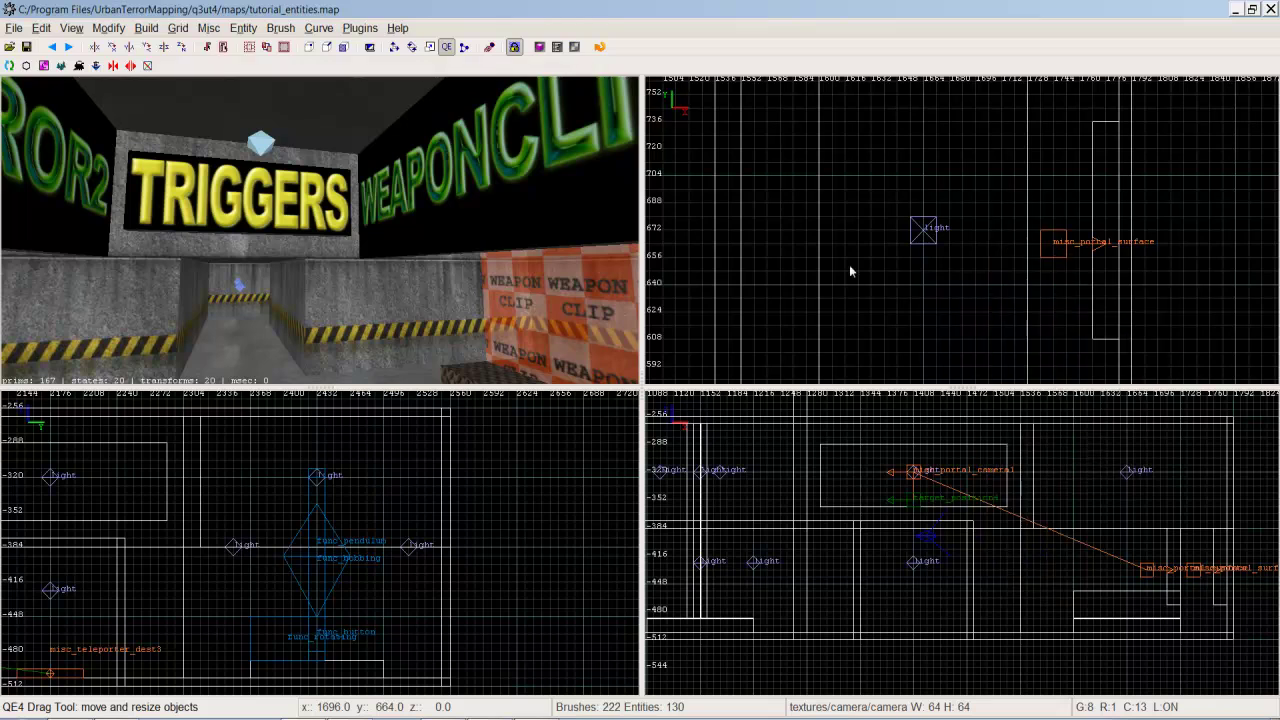
Look down the corridor of labelled clip bays toward the FUNCS sign in the 3D view.
{"action": "key", "text": "t"}
{"action": "key", "text": "t"}
{"action": "right_click", "coordinate": [250, 214]}
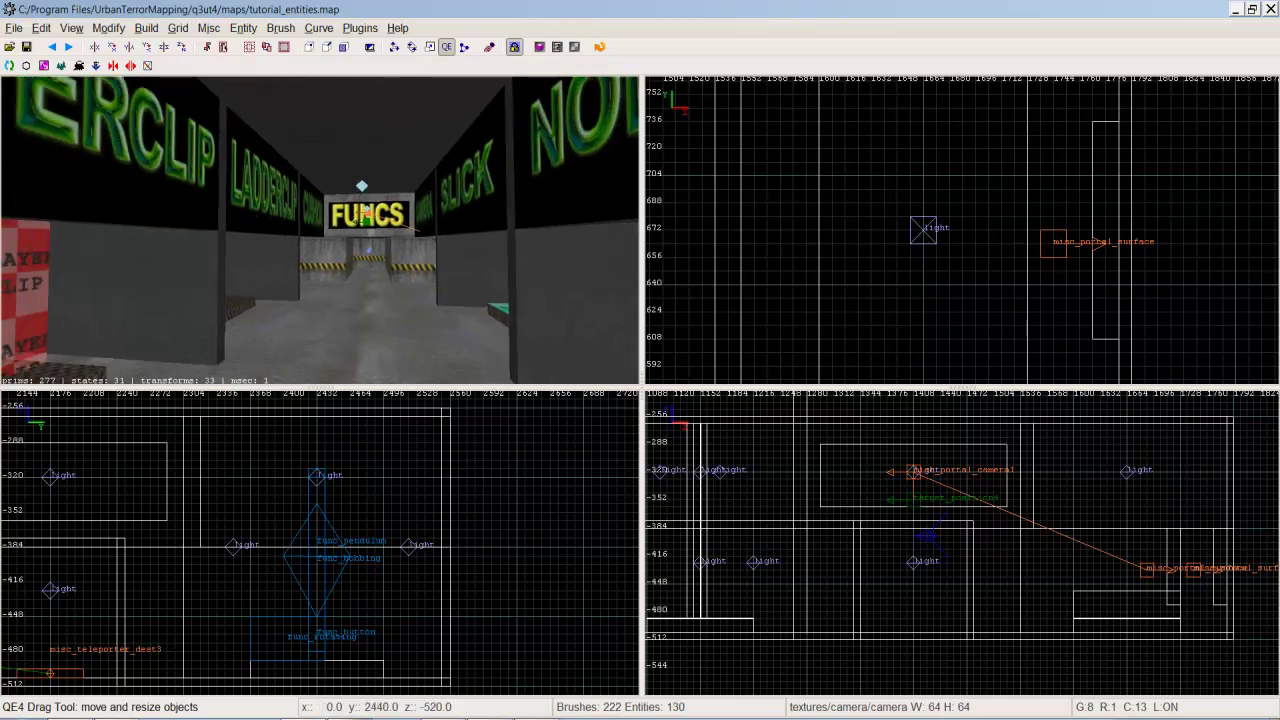
Switch to the running Urban Terror game, equip the knife and survey the labelled bays along the triggers corridor.
{"action": "key", "text": "alt+Tab"}
{"action": "key", "text": "Escape"}
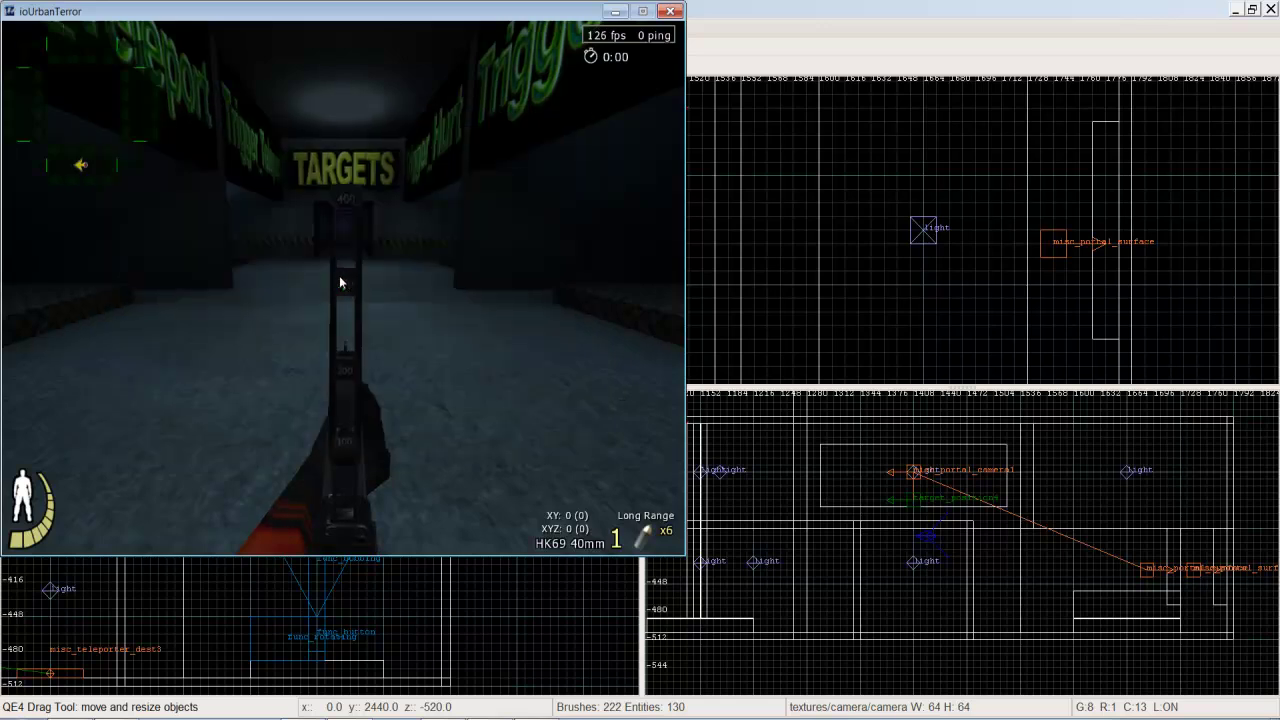
{"action": "key", "text": "w"}
{"action": "scroll", "coordinate": [346, 284], "scroll_direction": "down", "scroll_amount": 1}
{"action": "key", "text": "w"}
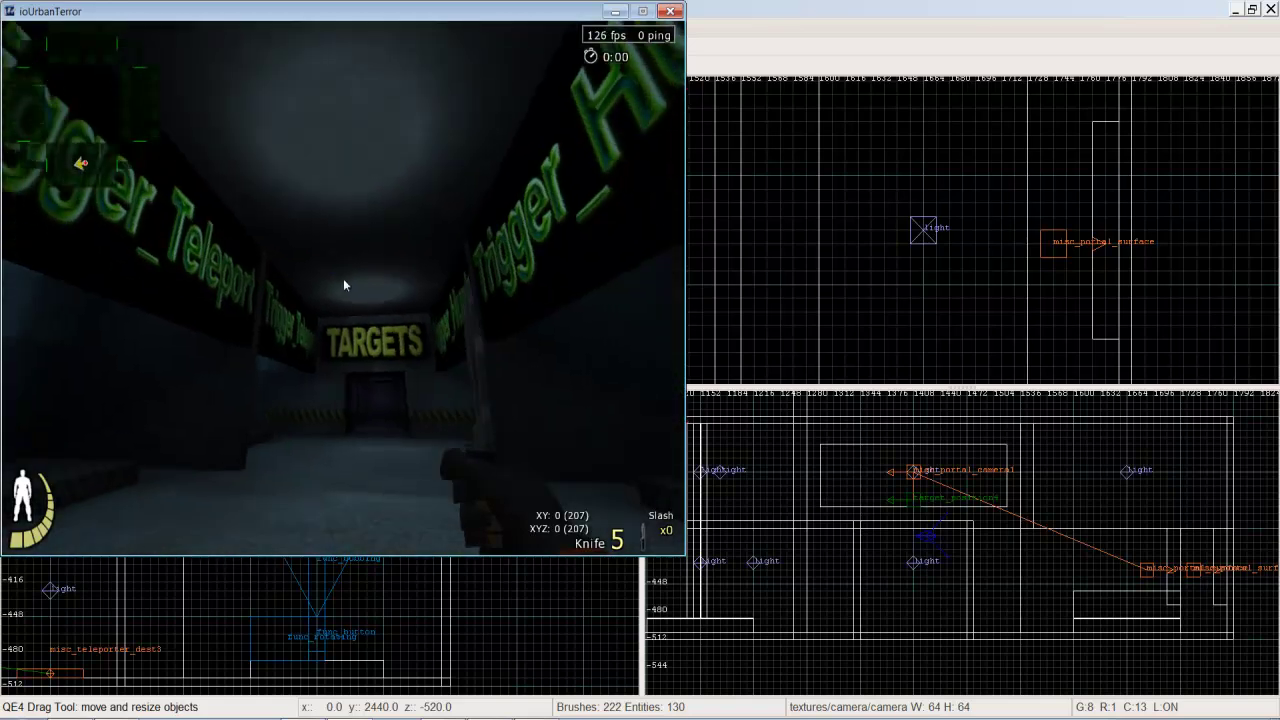
{"action": "key", "text": "w"}
{"action": "key", "text": "w"}
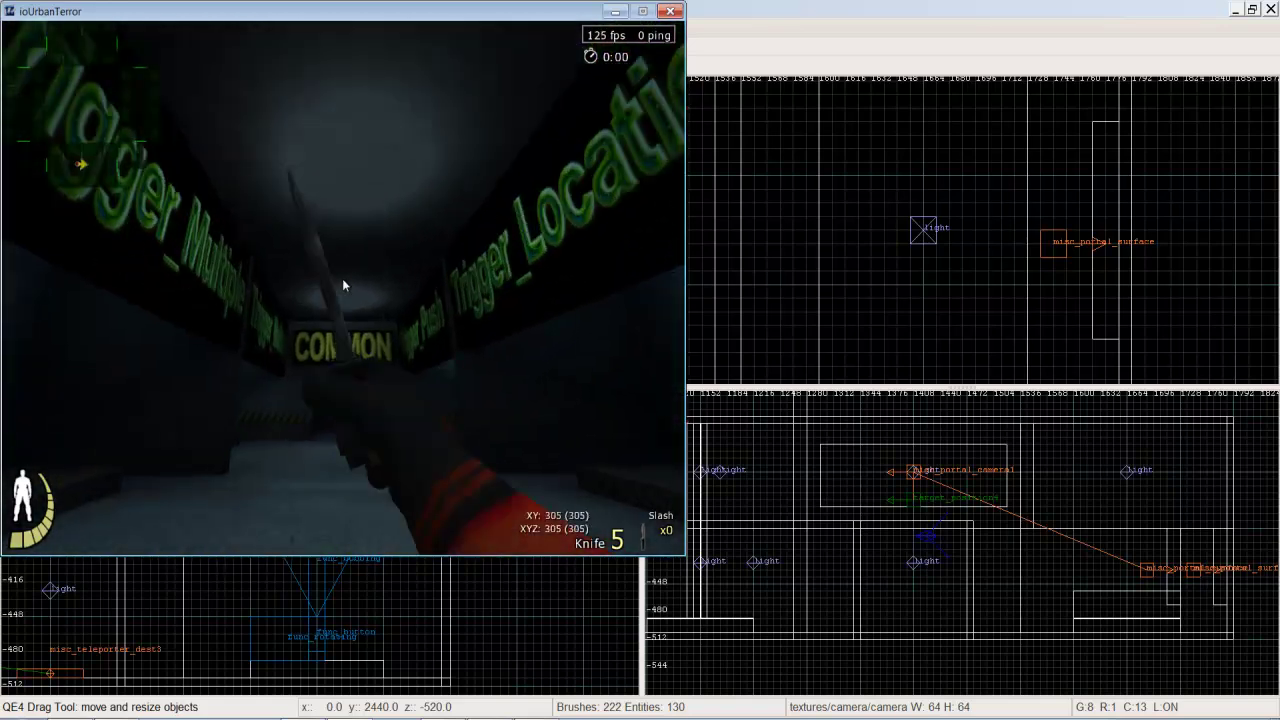
{"action": "key", "text": "w"}
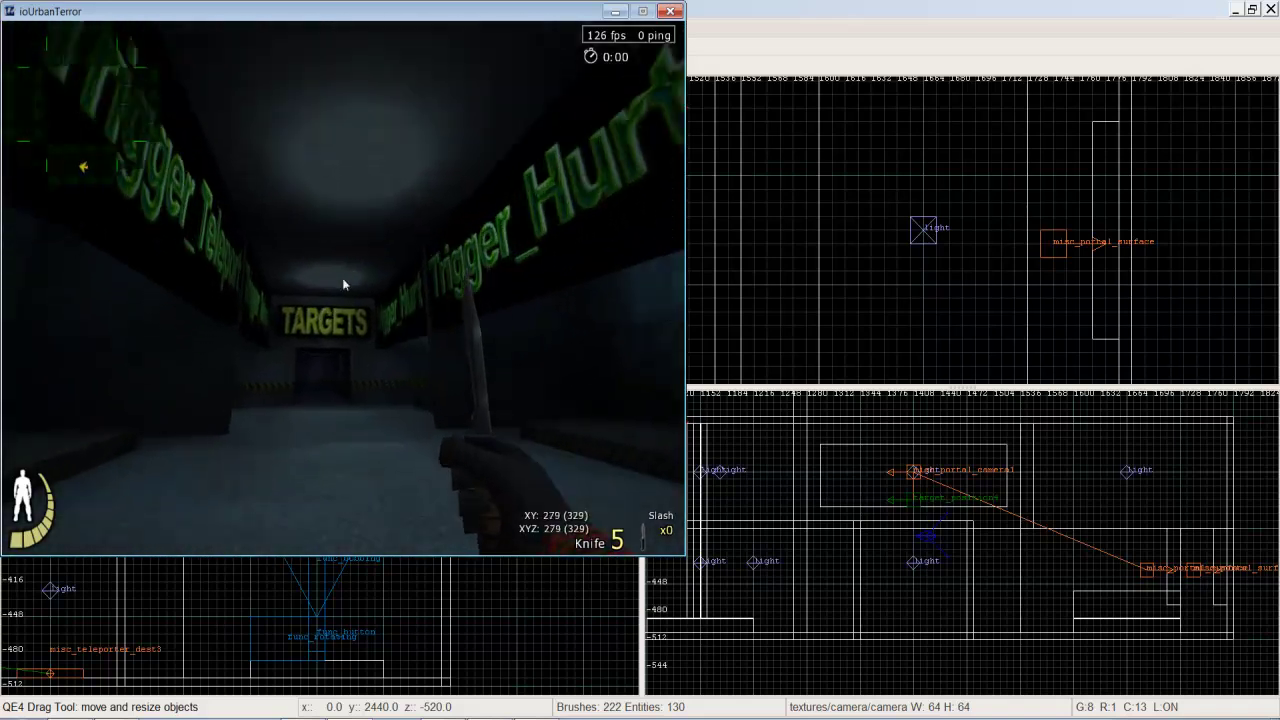
{"action": "key", "text": "w"}
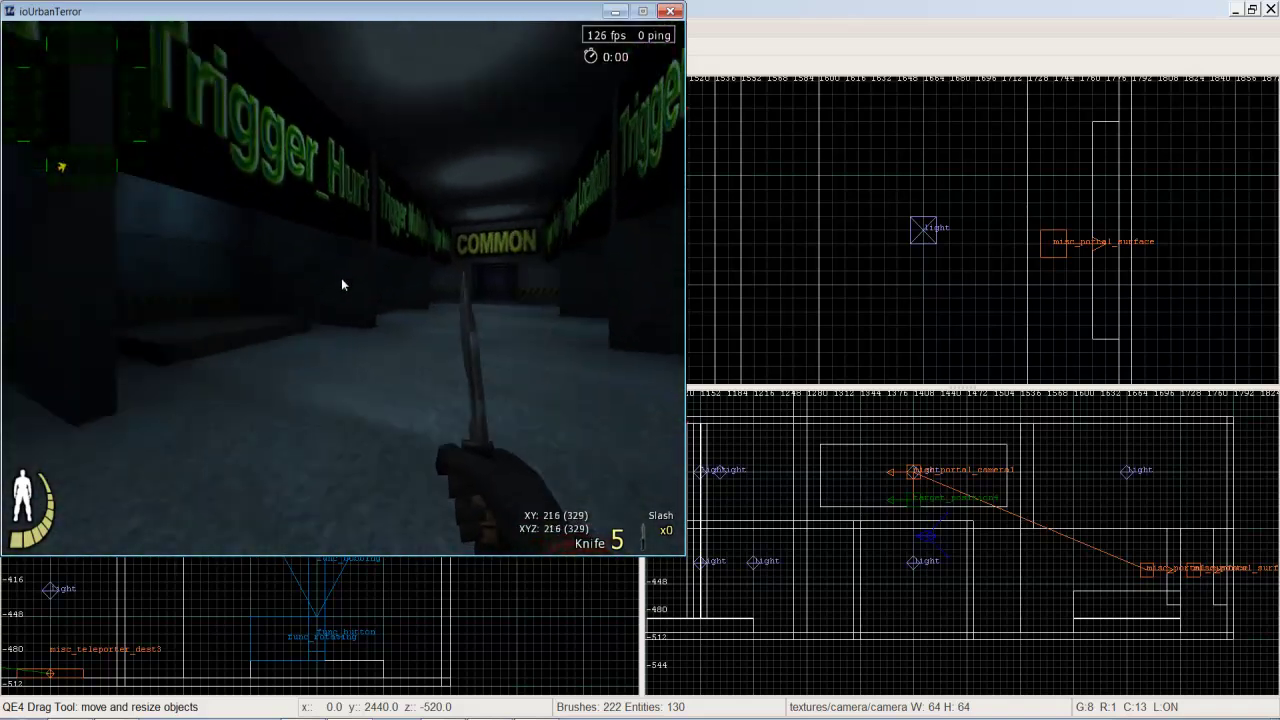
Enter the Trigger_Hurt bay with the green button and test the hurt trigger on its platform.
{"action": "left_click", "coordinate": [346, 282]}
{"action": "key", "text": "w"}
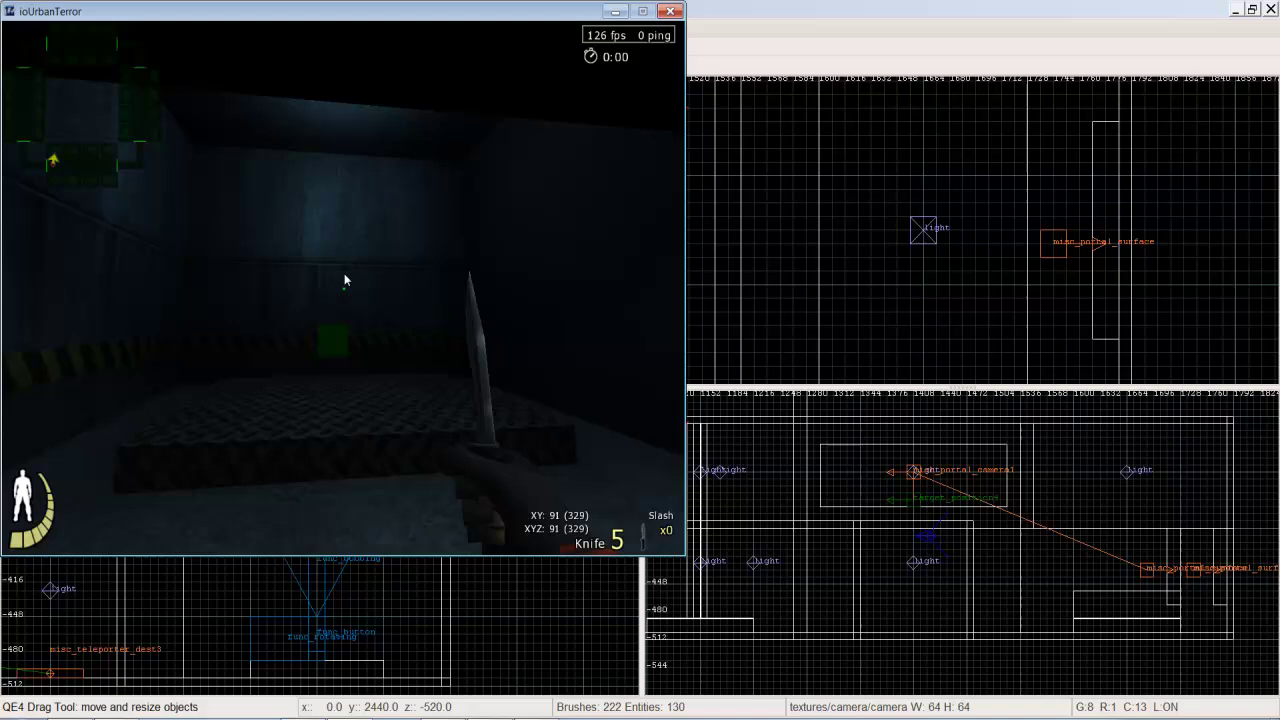
{"action": "key", "text": "s"}
{"action": "key", "text": "w"}
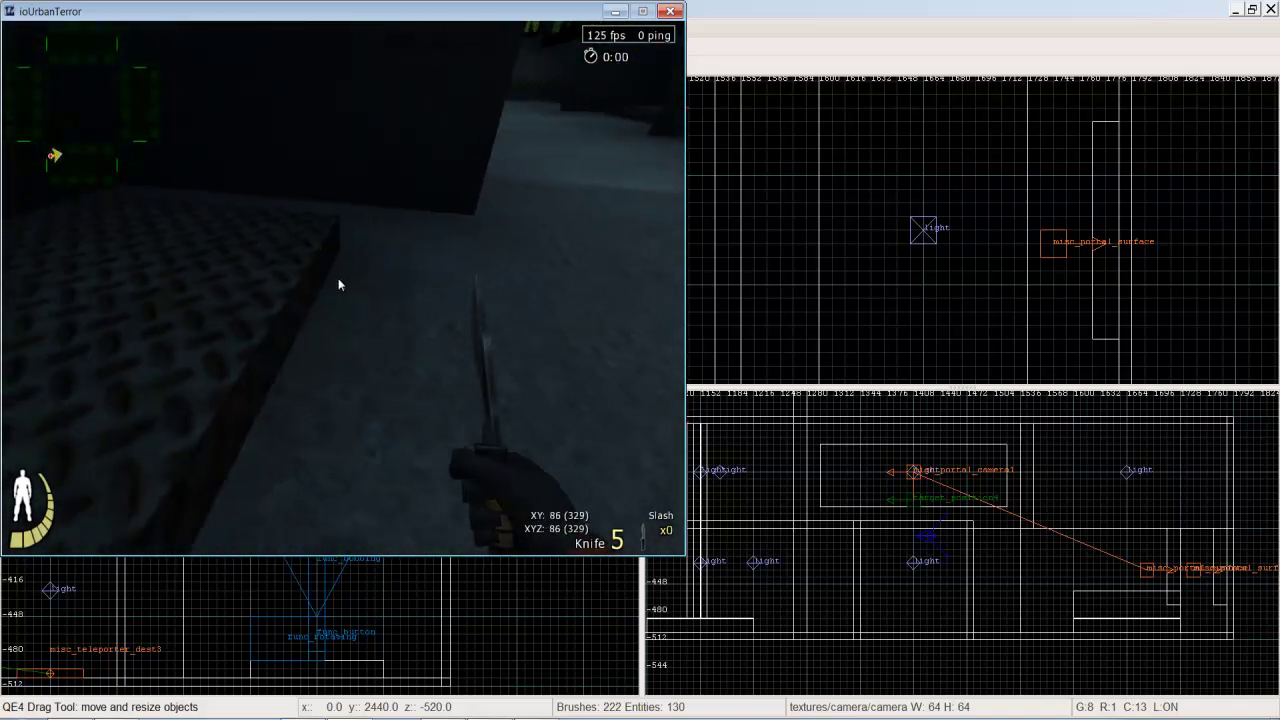
{"action": "key", "text": "w"}
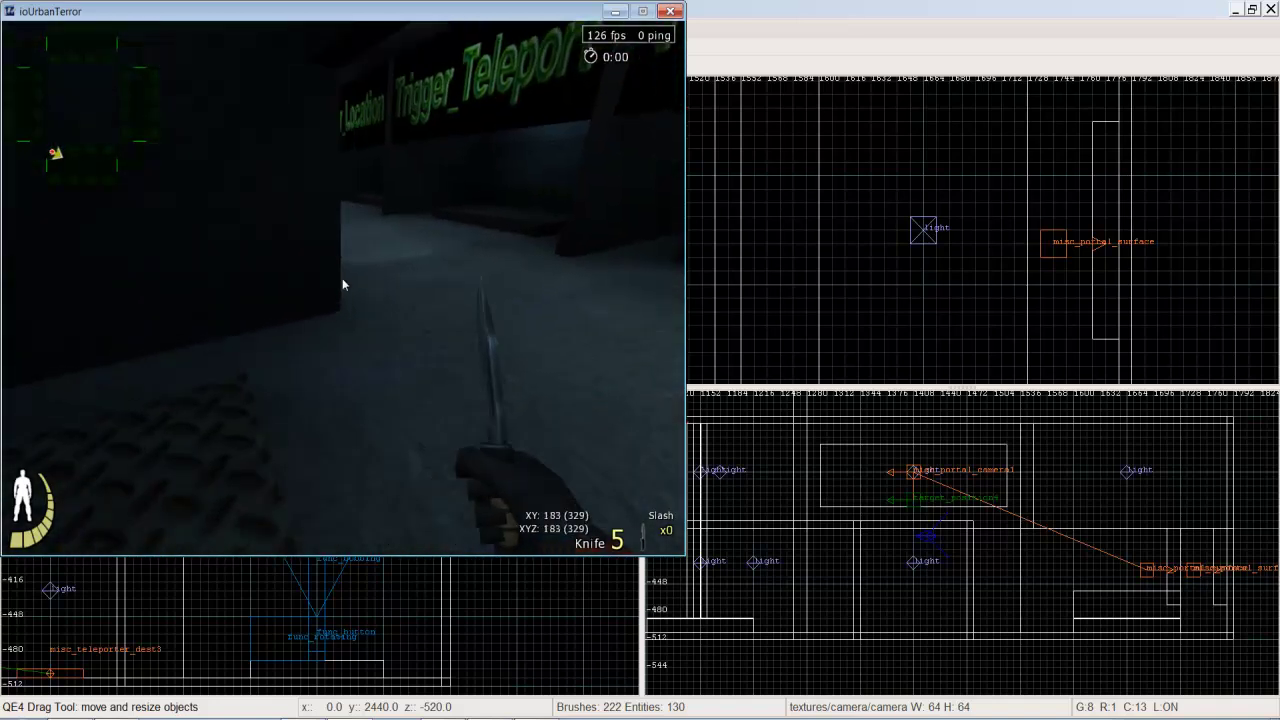
{"action": "key", "text": "w"}
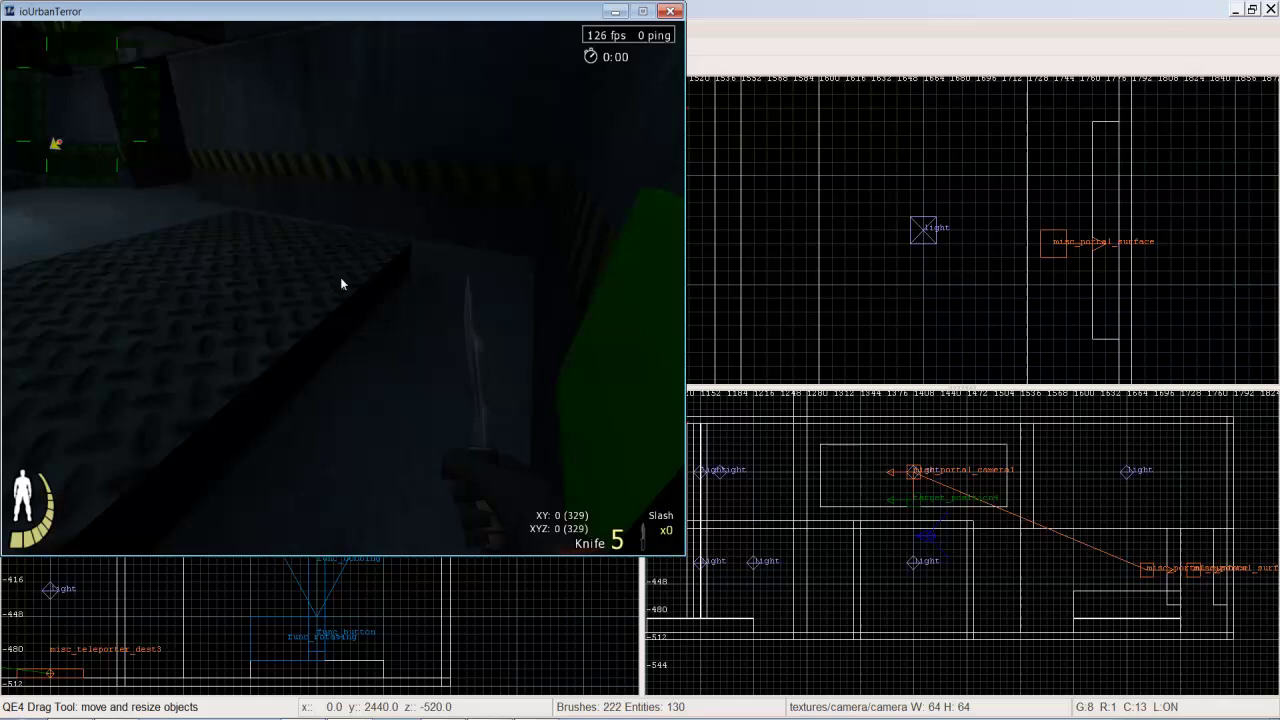
{"action": "key", "text": "s"}
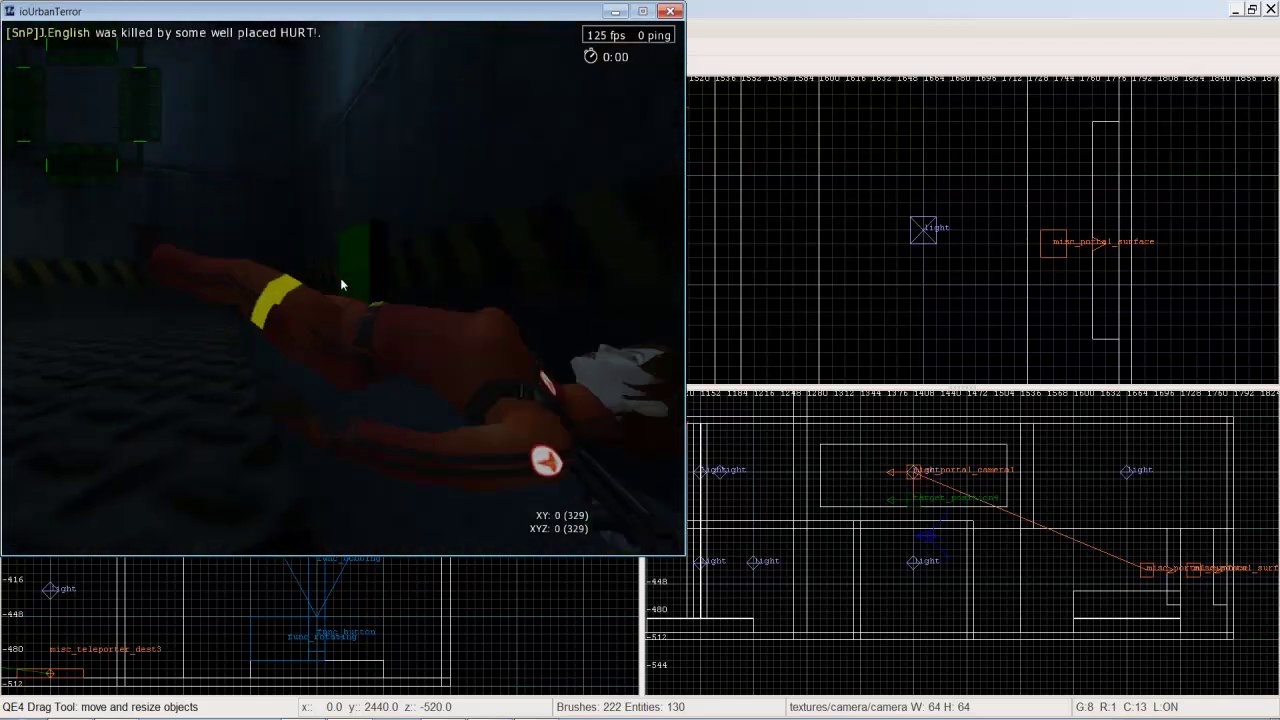
Respawn with the knife and retest the platform in the Trigger_Hurt bay with the green button.
{"action": "left_click", "coordinate": [341, 285]}
{"action": "key", "text": "w"}
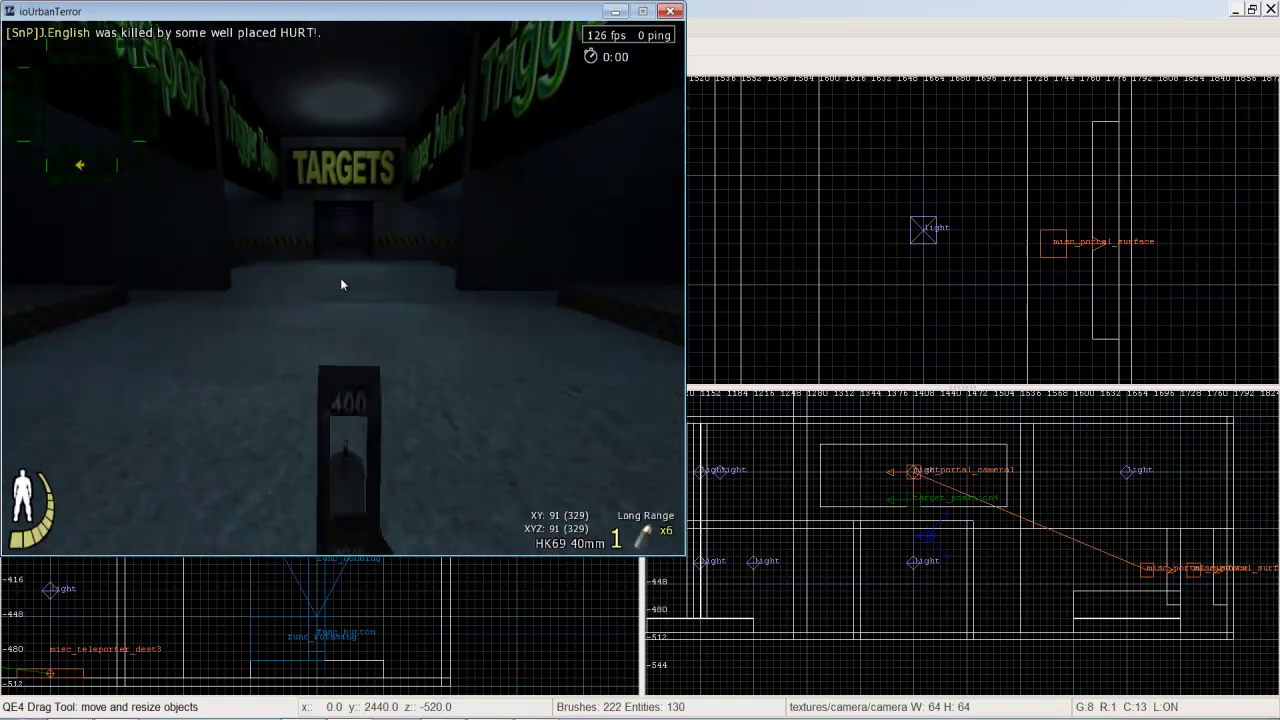
{"action": "scroll", "coordinate": [342, 285], "scroll_direction": "up", "scroll_amount": 1}
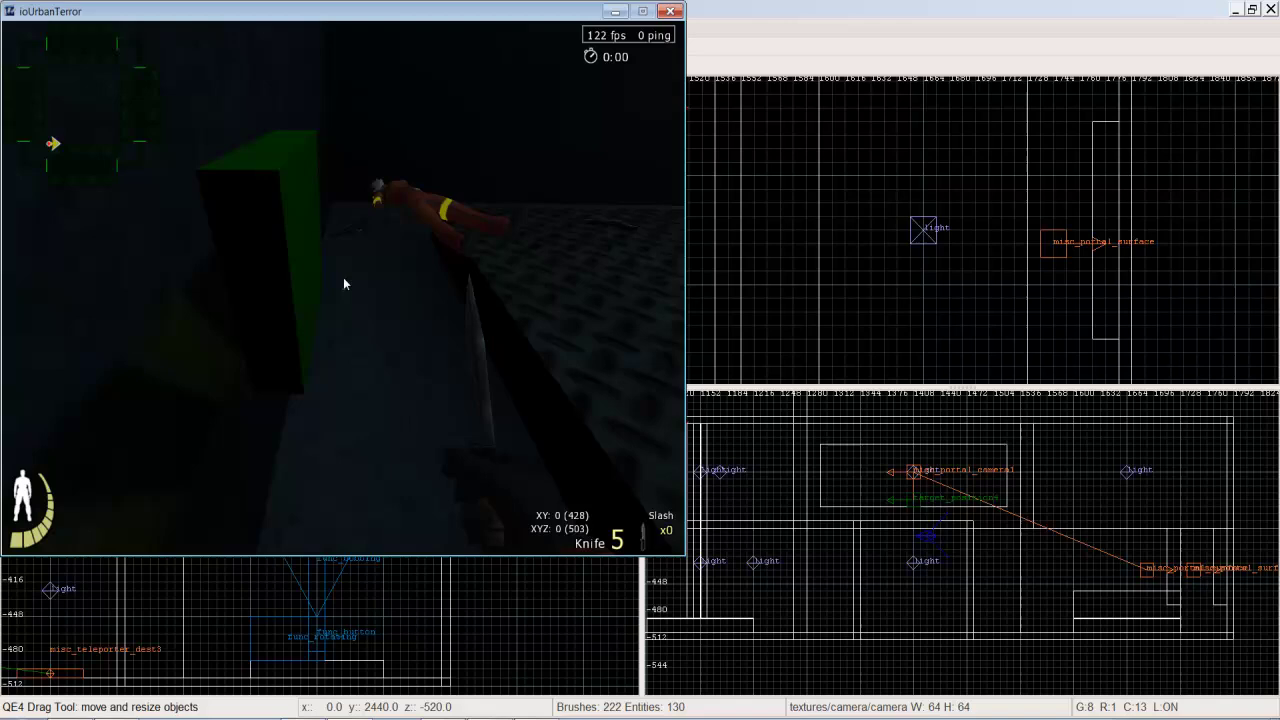
{"action": "key", "text": "s"}
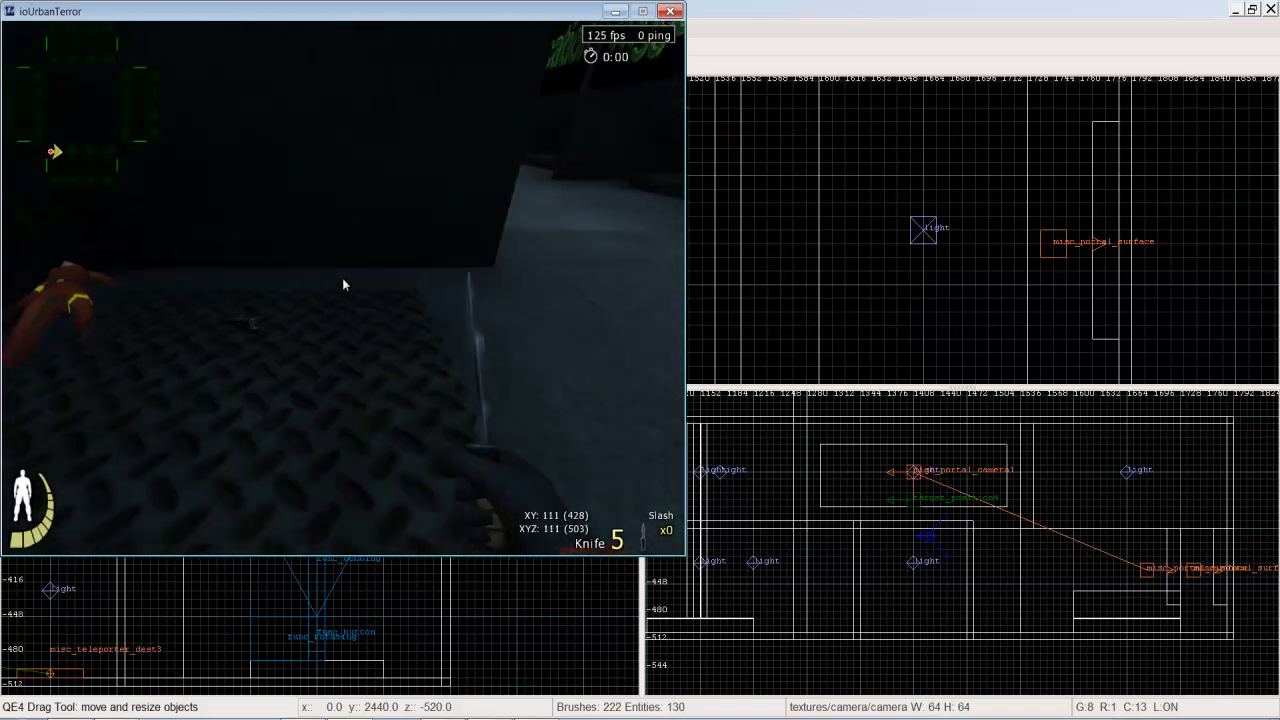
Walk to the neighbouring Trigger_Hurt bay and step onto its platform to test the trigger.
{"action": "key", "text": "w"}
{"action": "key", "text": "w"}
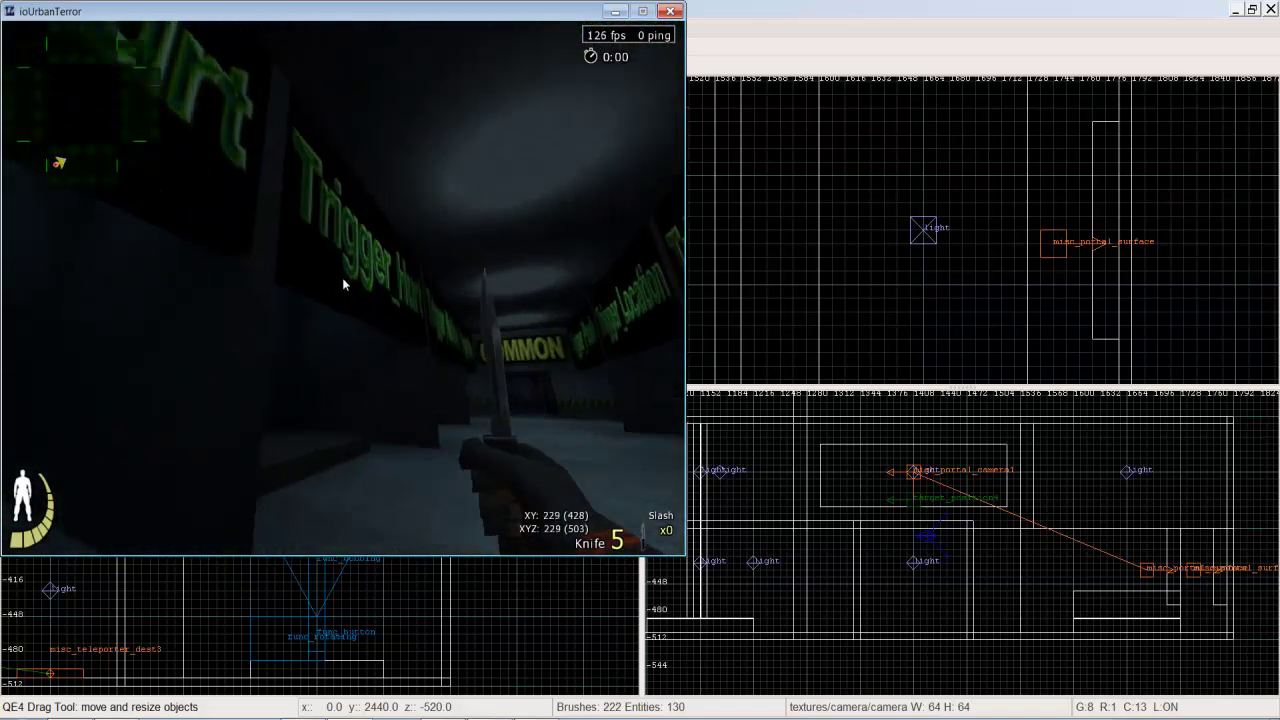
{"action": "key", "text": "w"}
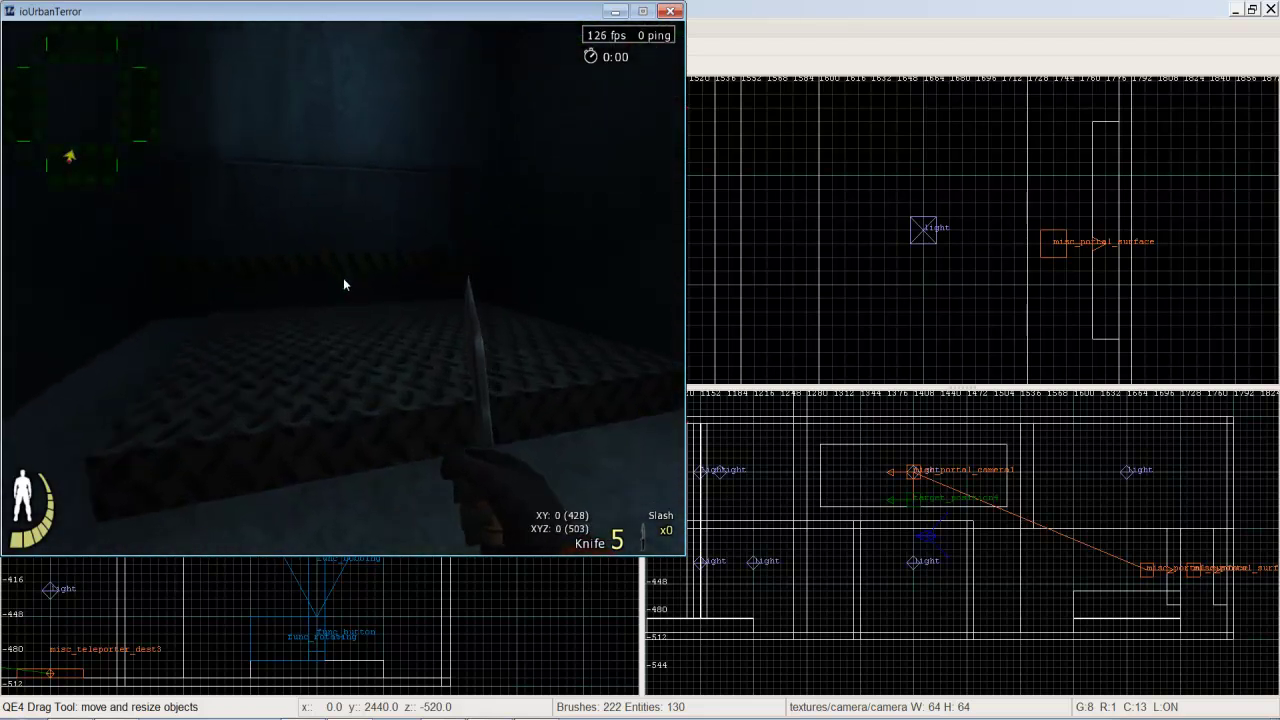
{"action": "key", "text": "w"}
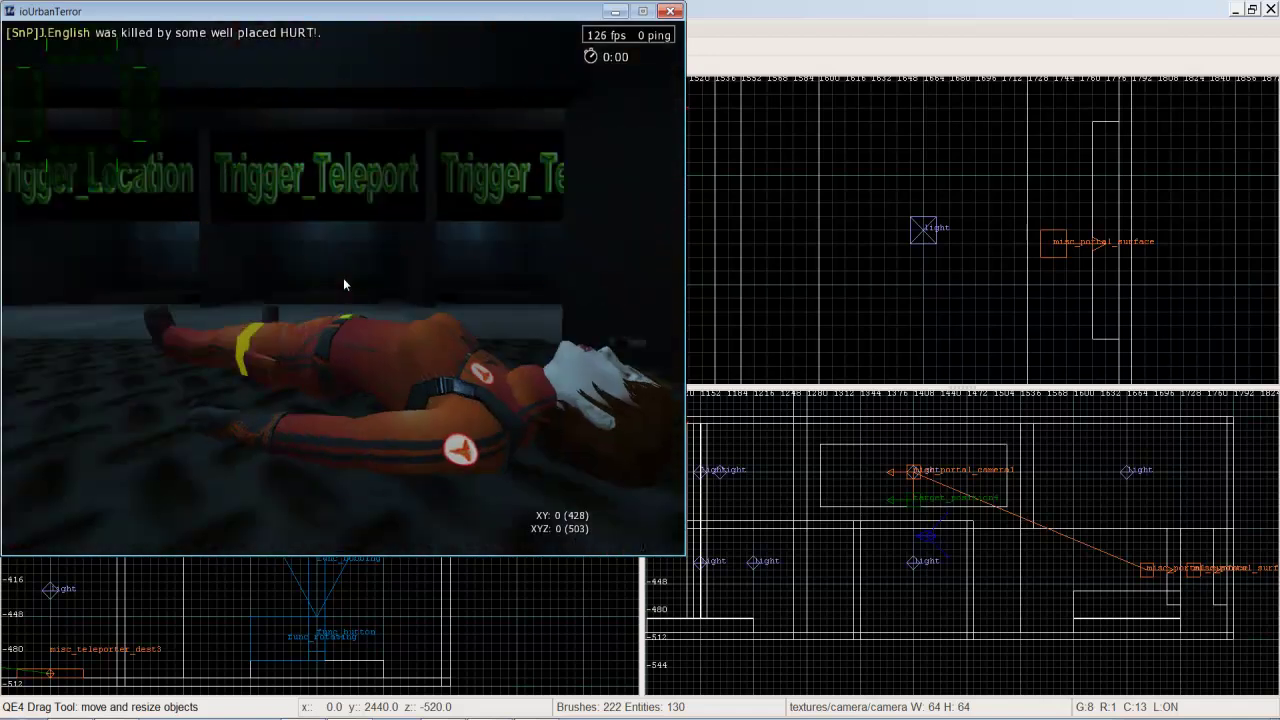
Respawn, equip the knife and walk to the Trigger_Multiple bay.
{"action": "left_click", "coordinate": [344, 285]}
{"action": "key", "text": "w"}
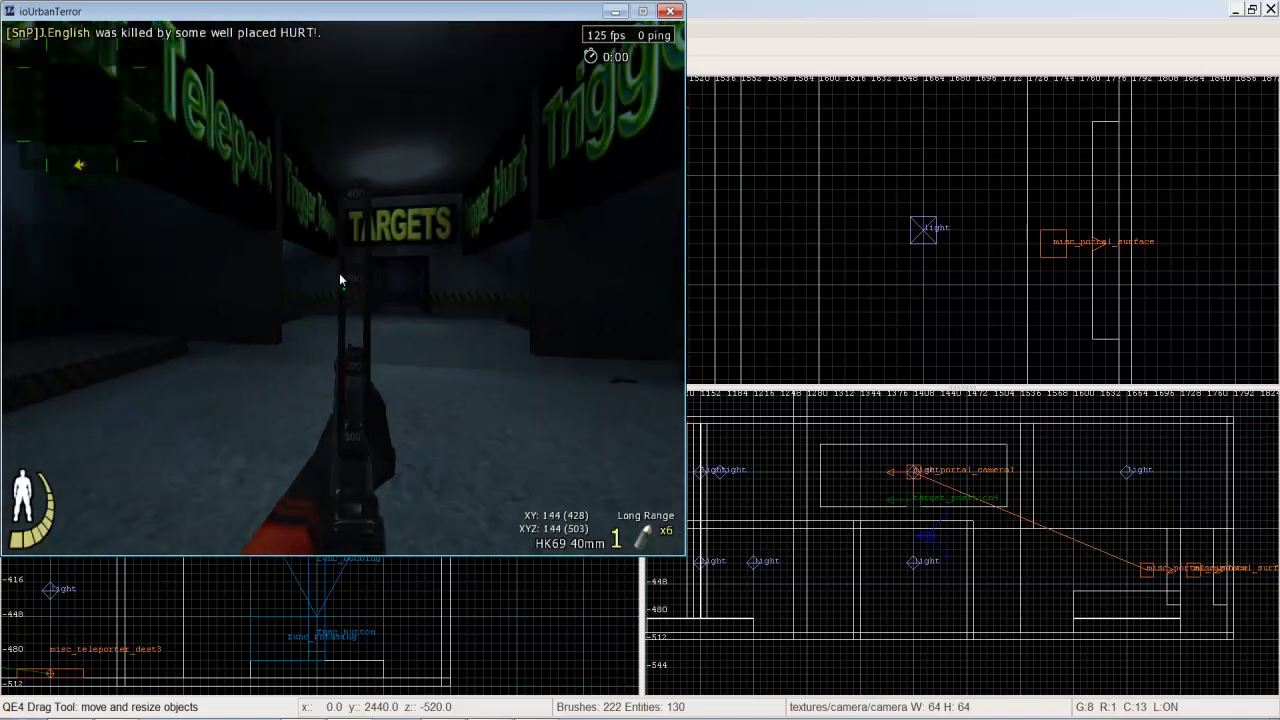
{"action": "scroll", "coordinate": [349, 285], "scroll_direction": "down", "scroll_amount": 1}
{"action": "key", "text": "w"}
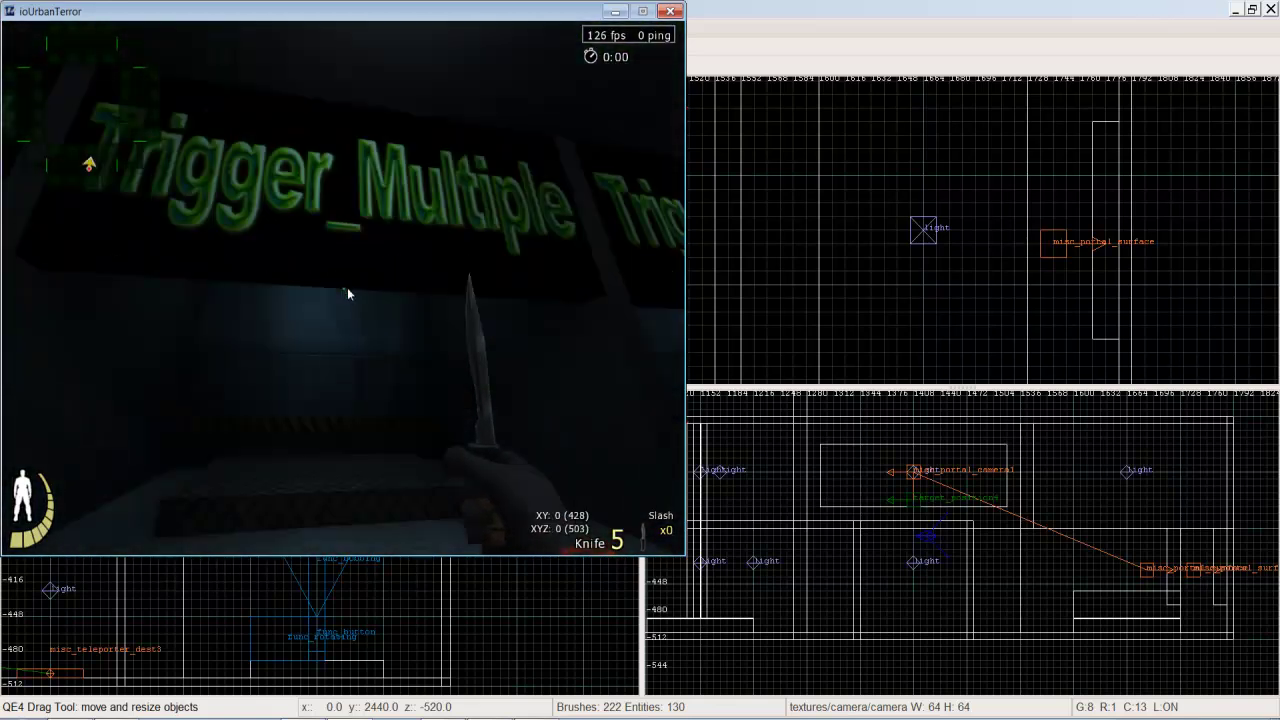
{"action": "key", "text": "w"}
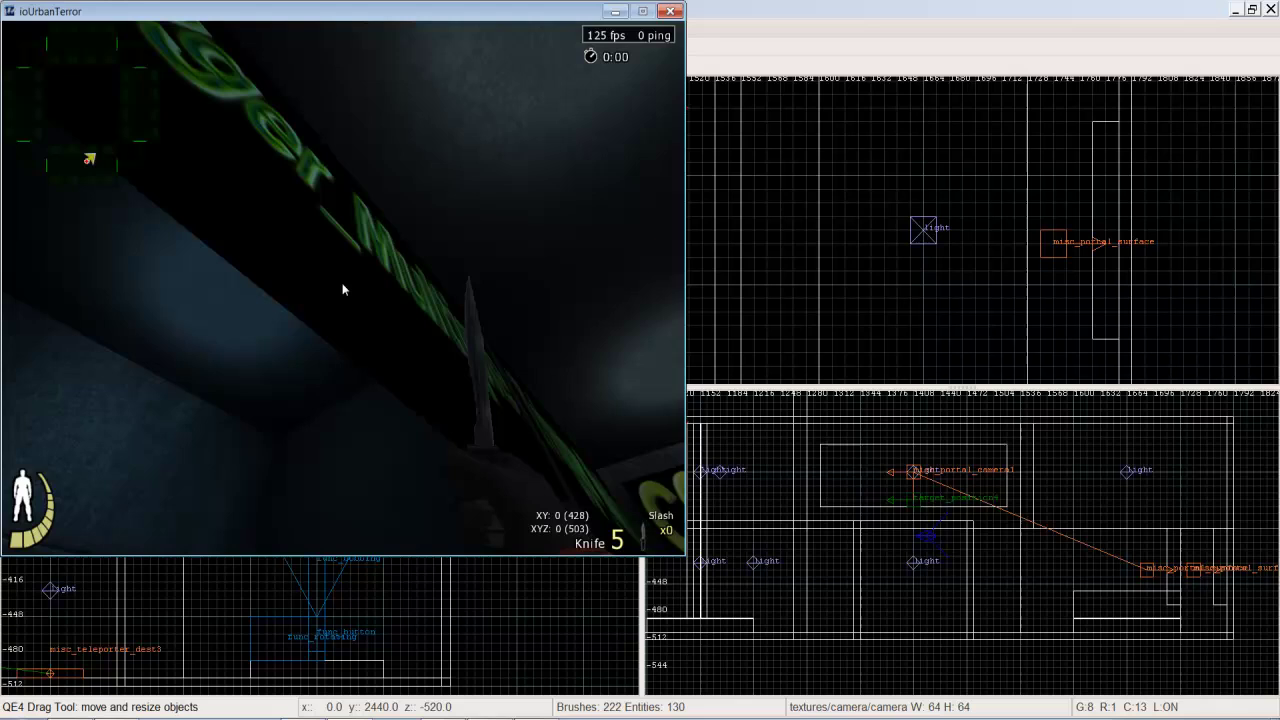
Walk around and across the platform in the Trigger_Multiple bay to examine how its trigger behaves.
{"action": "key", "text": "w"}
{"action": "key", "text": "w"}
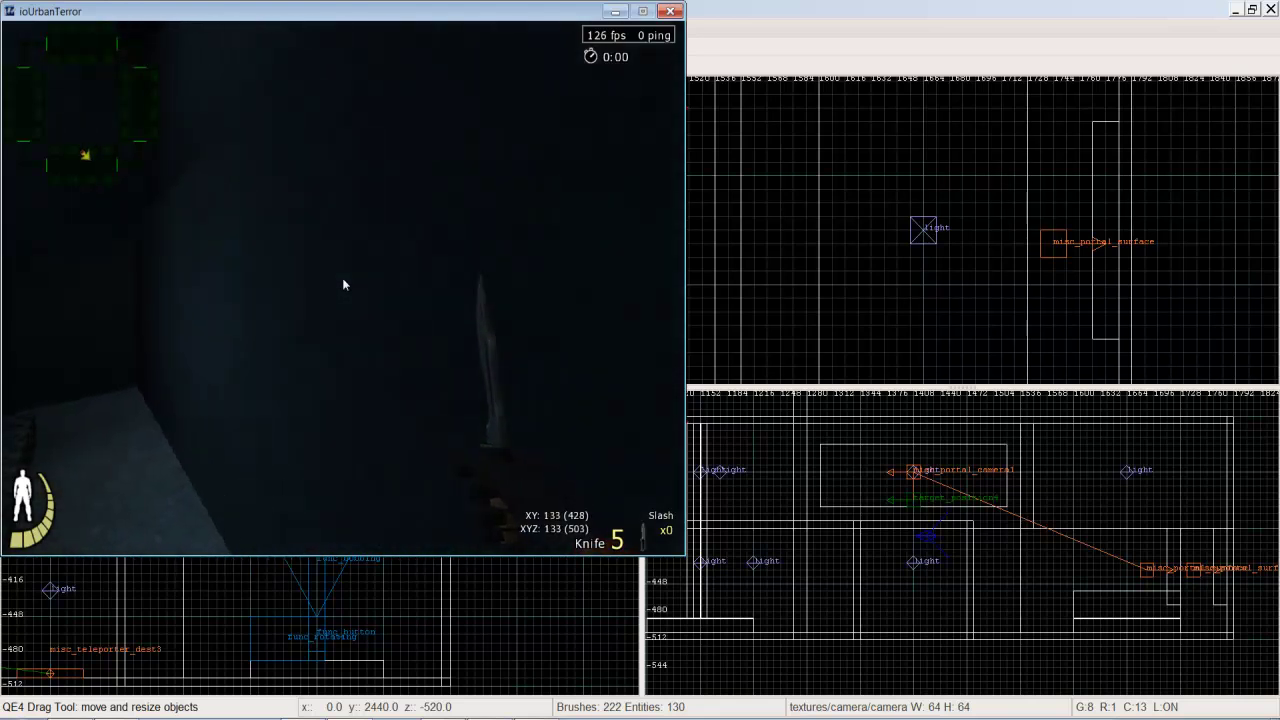
{"action": "key", "text": "w"}
{"action": "key", "text": "w"}
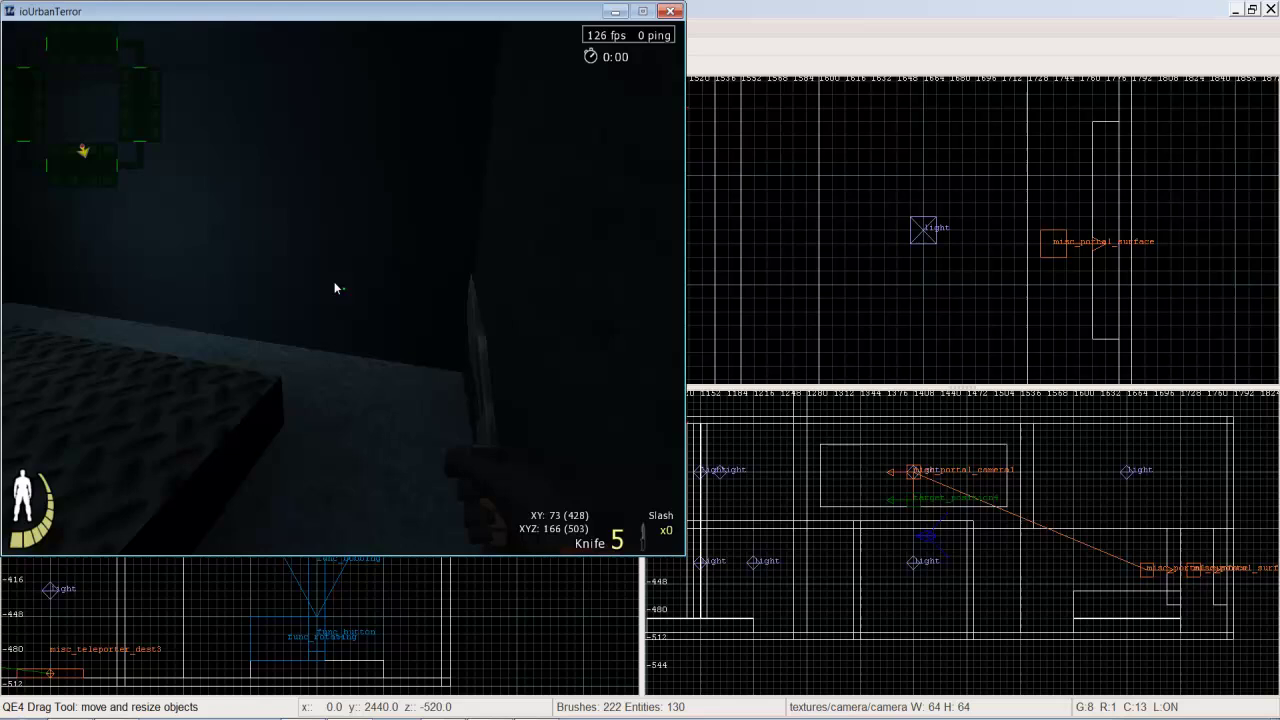
{"action": "key", "text": "w"}
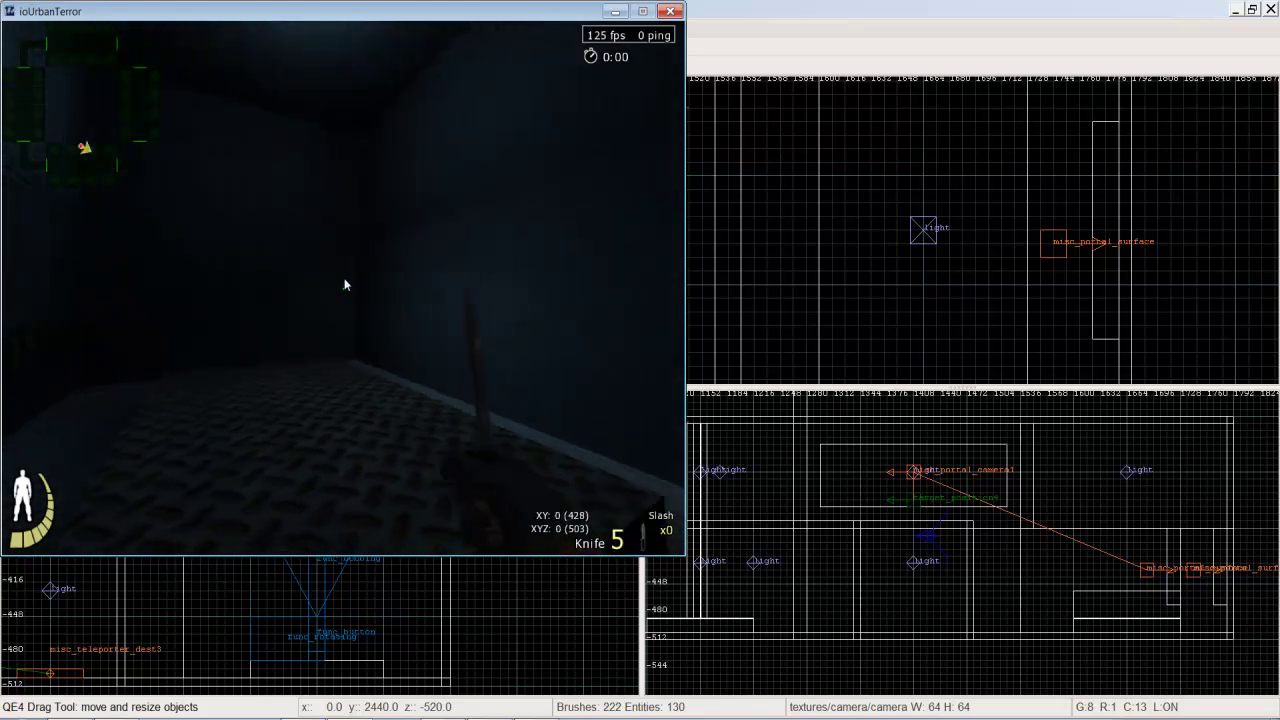
{"action": "key", "text": "w"}
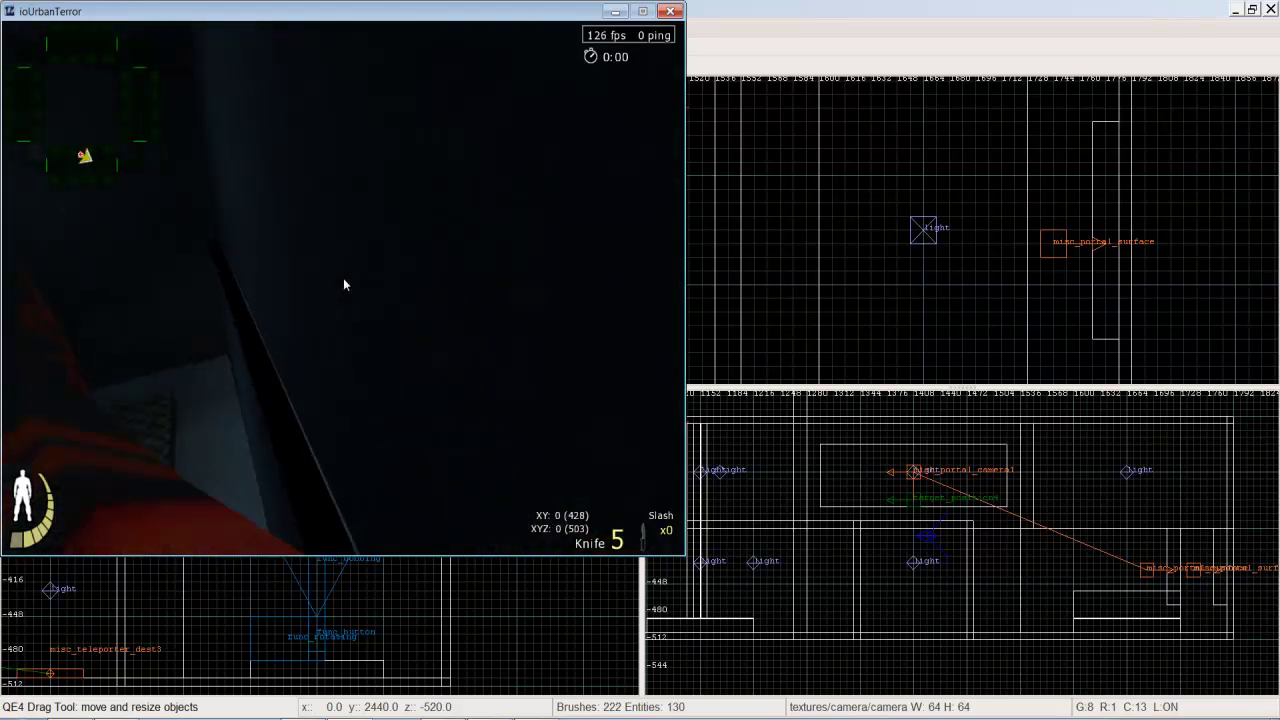
{"action": "key", "text": "w"}
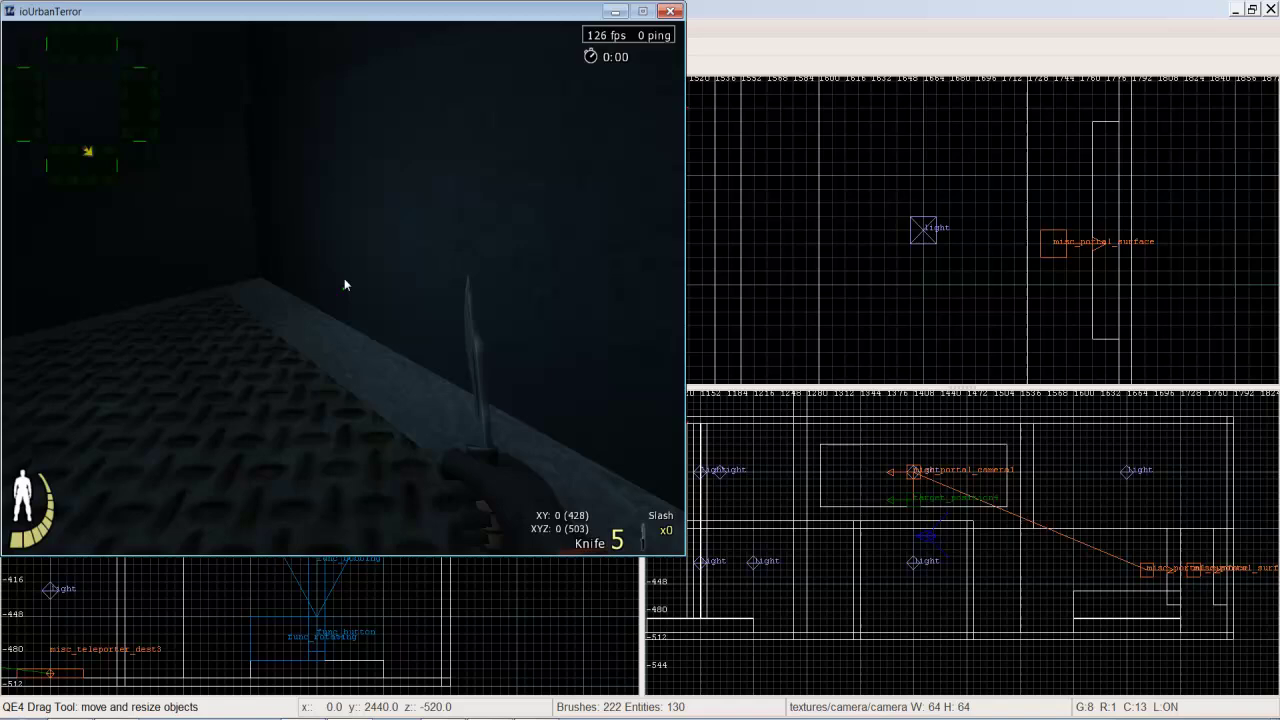
{"action": "key", "text": "d"}
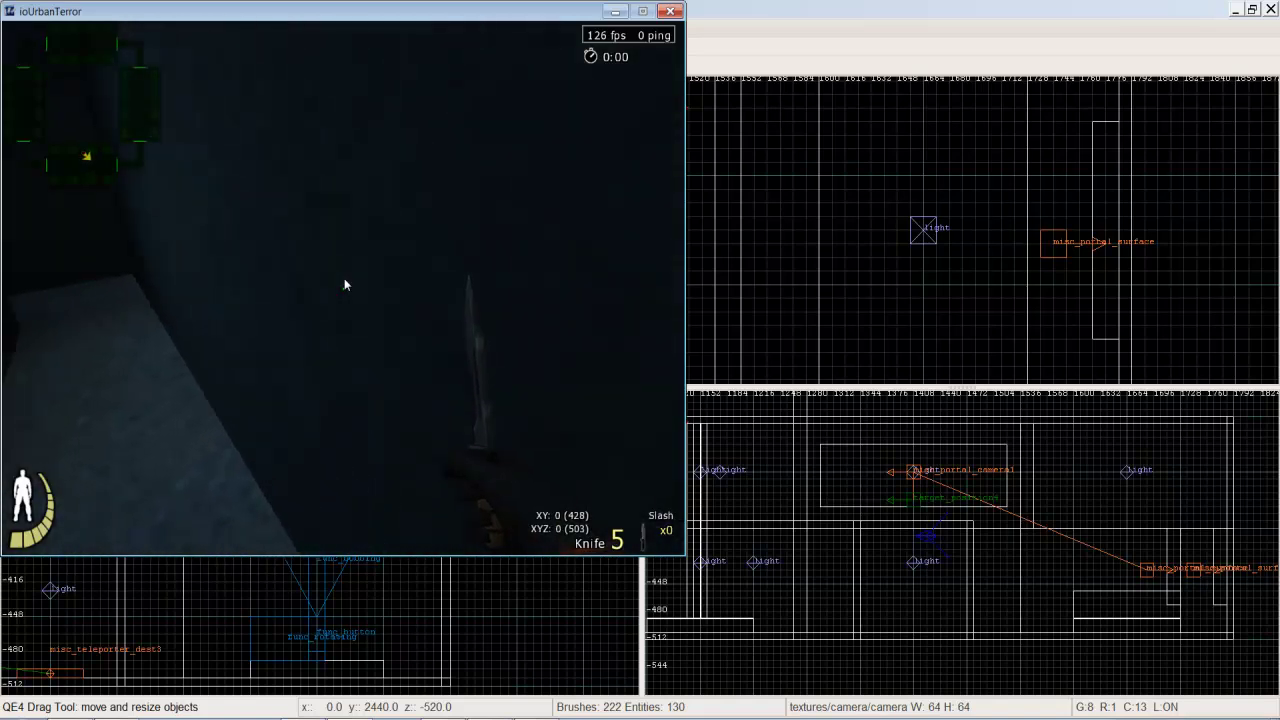
{"action": "key", "text": "w"}
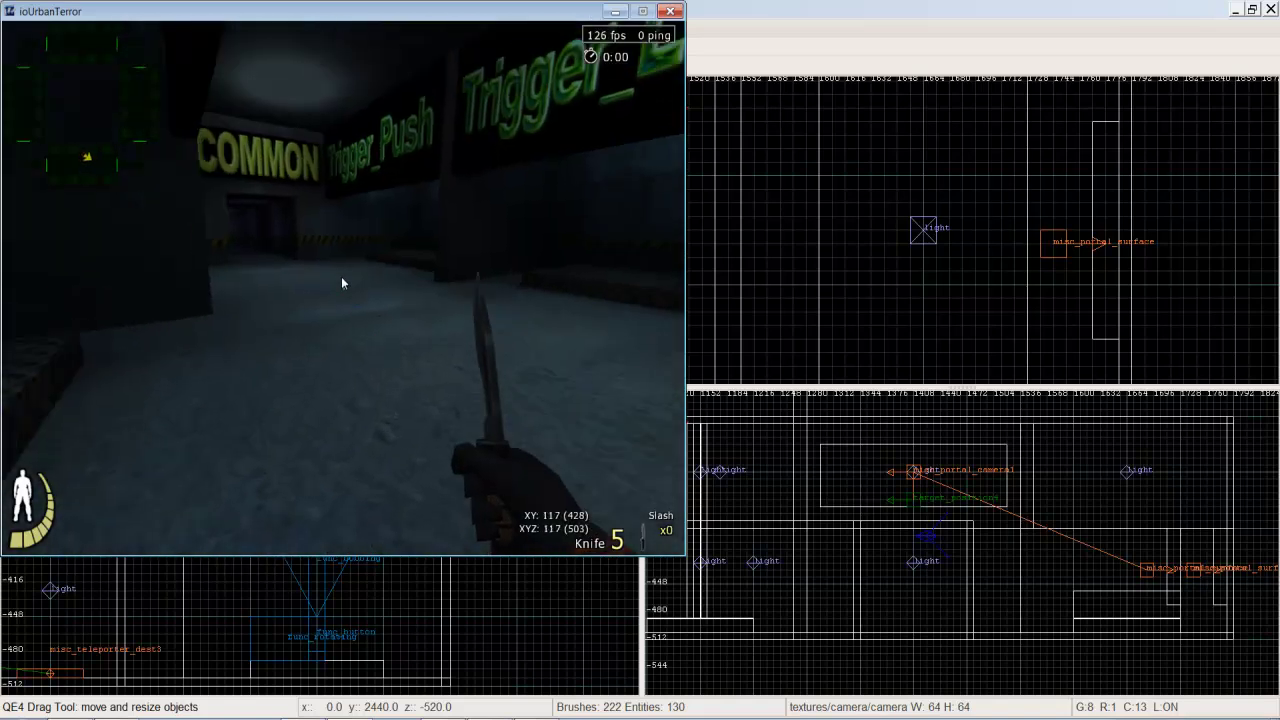
Test the Trigger_Multiple bay beside the COMMON doorway by walking into it, respawning with the knife after each death.
{"action": "key", "text": "w"}
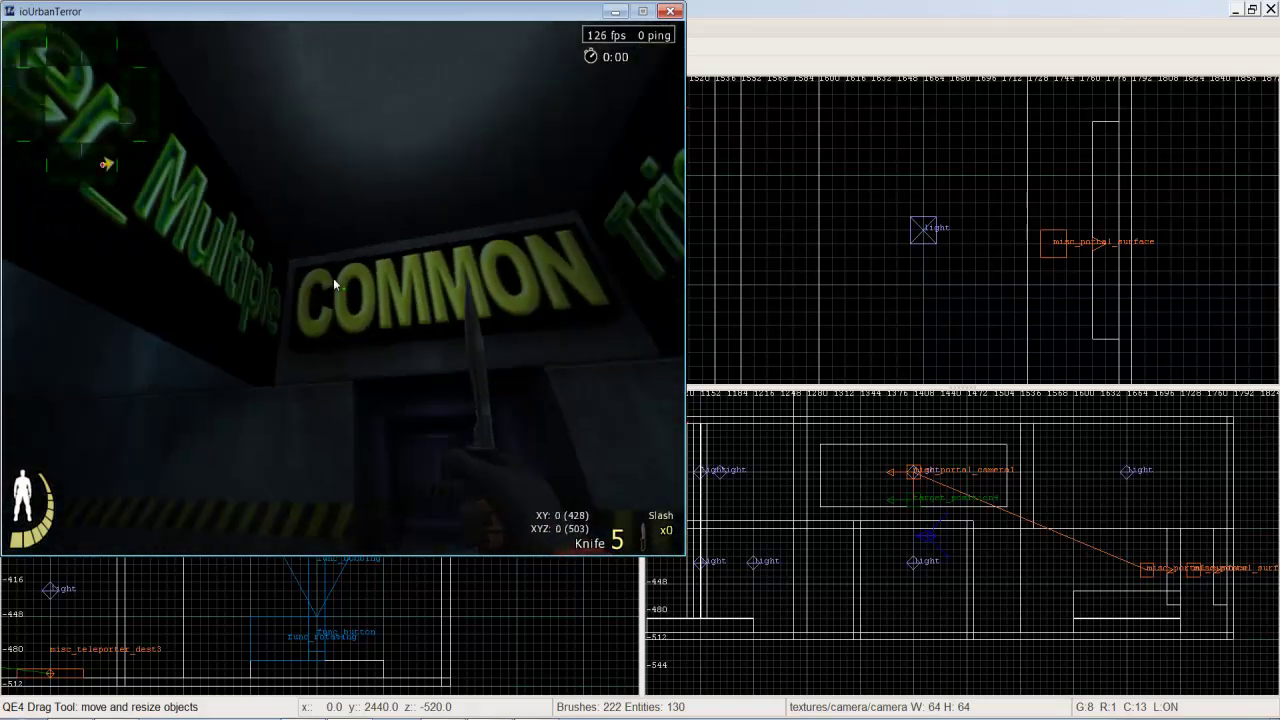
{"action": "key", "text": "w"}
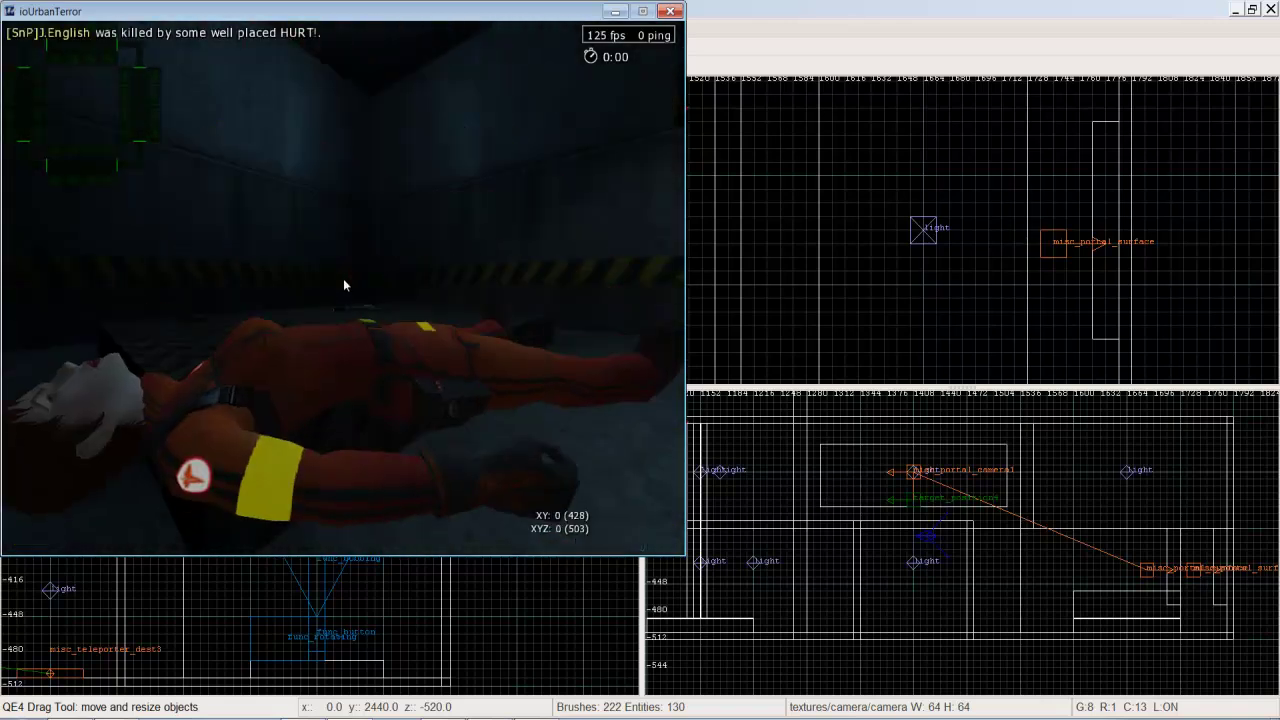
{"action": "left_click", "coordinate": [344, 286]}
{"action": "scroll", "coordinate": [344, 286], "scroll_direction": "down", "scroll_amount": 1}
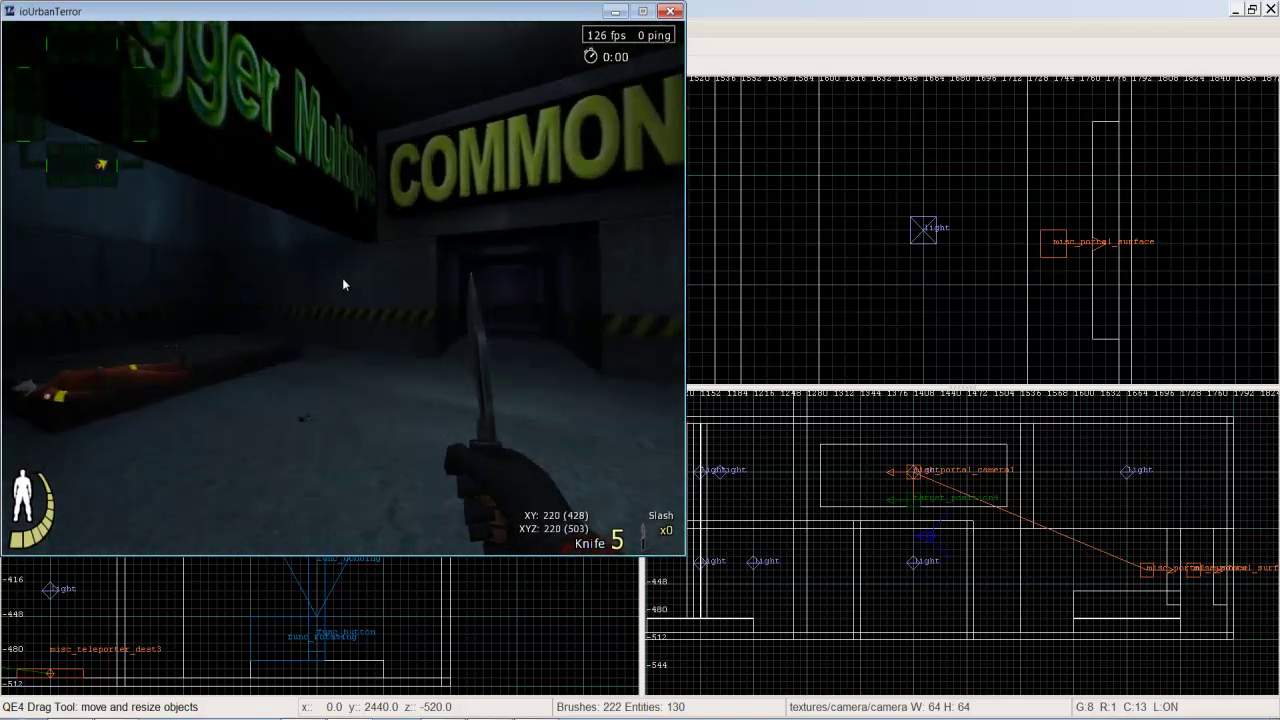
{"action": "left_click", "coordinate": [346, 284]}
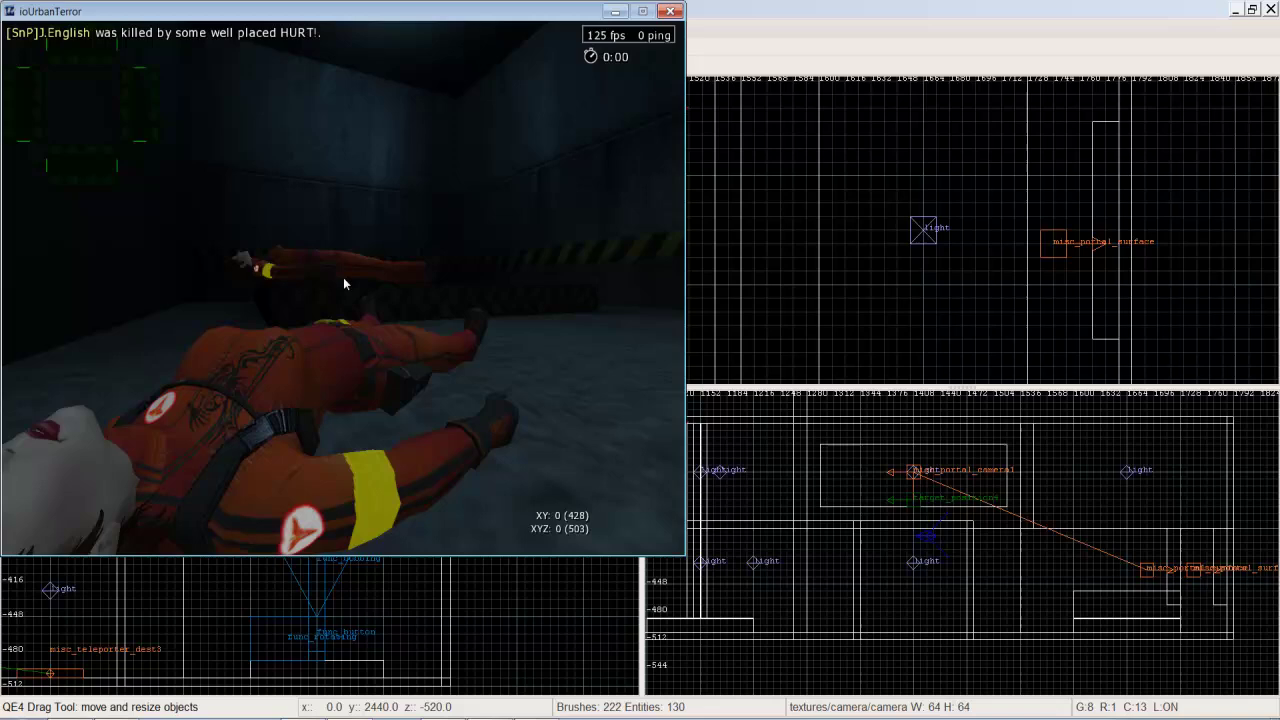
{"action": "scroll", "coordinate": [346, 284], "scroll_direction": "down", "scroll_amount": 1}
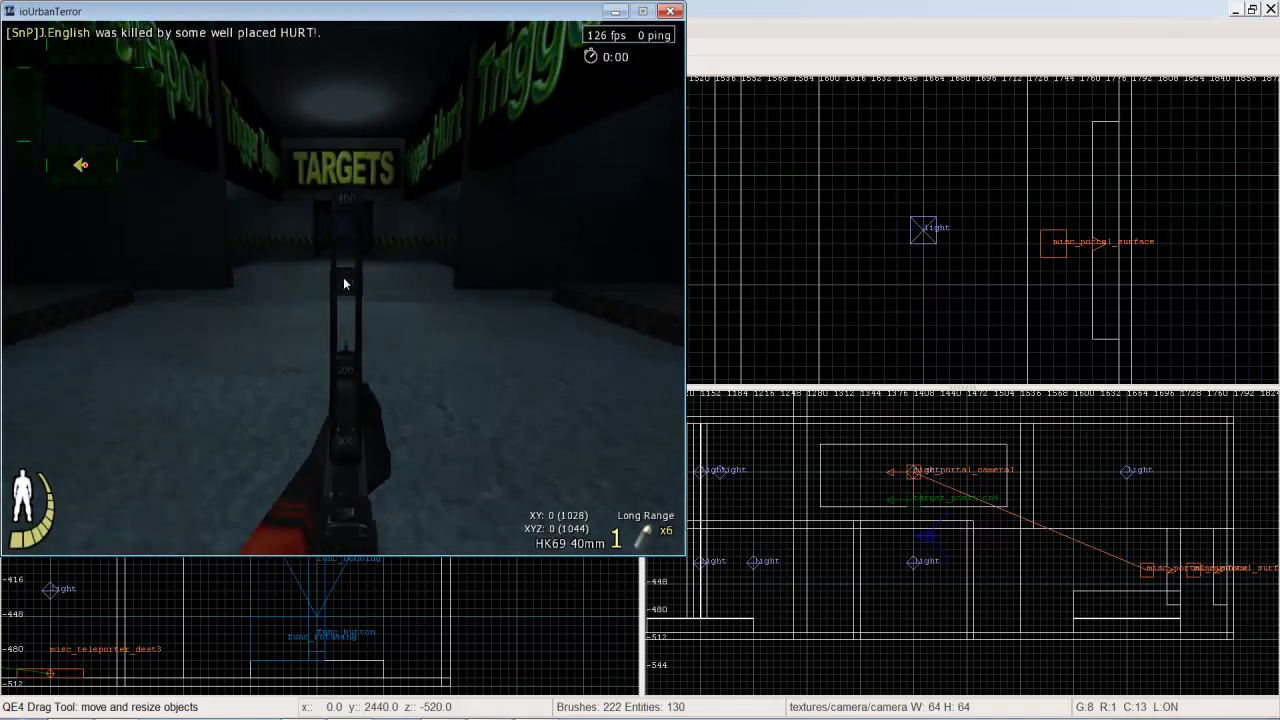
Walk with the knife to the Trigger_Push bay near the COMMON doorway, then switch to the IMI DE .50 AE pistol.
{"action": "key", "text": "w"}
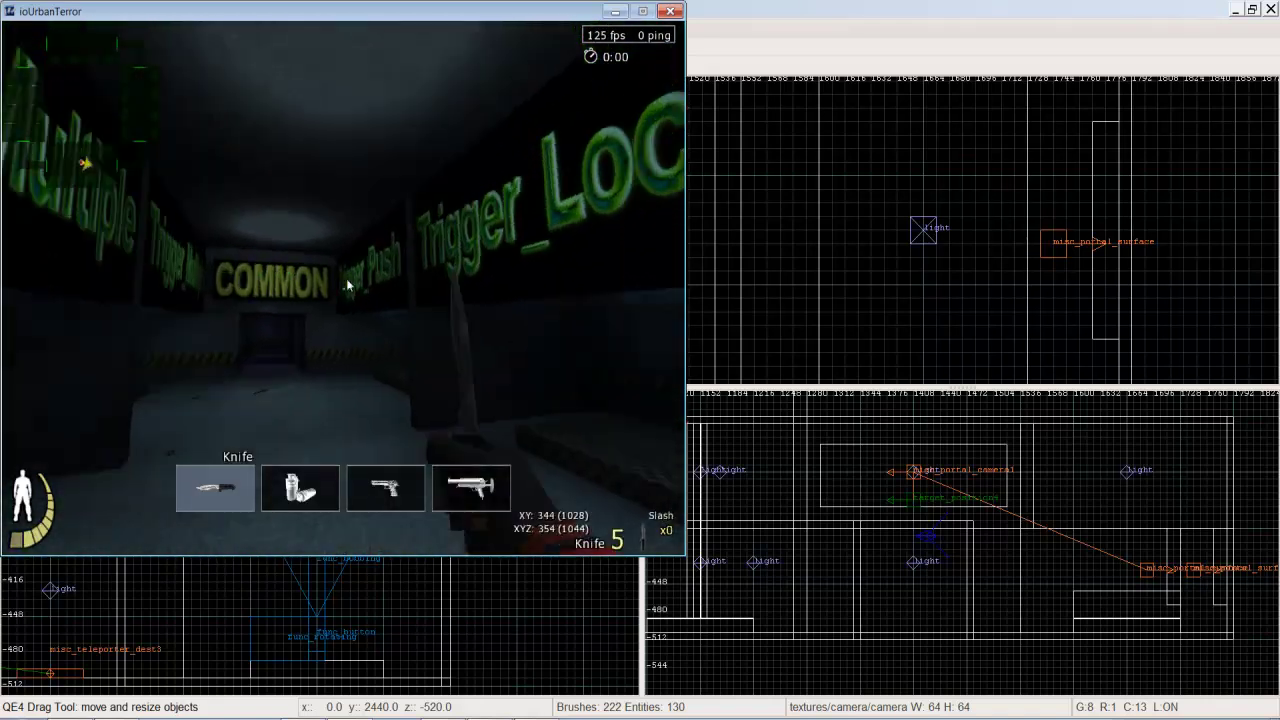
{"action": "key", "text": "w"}
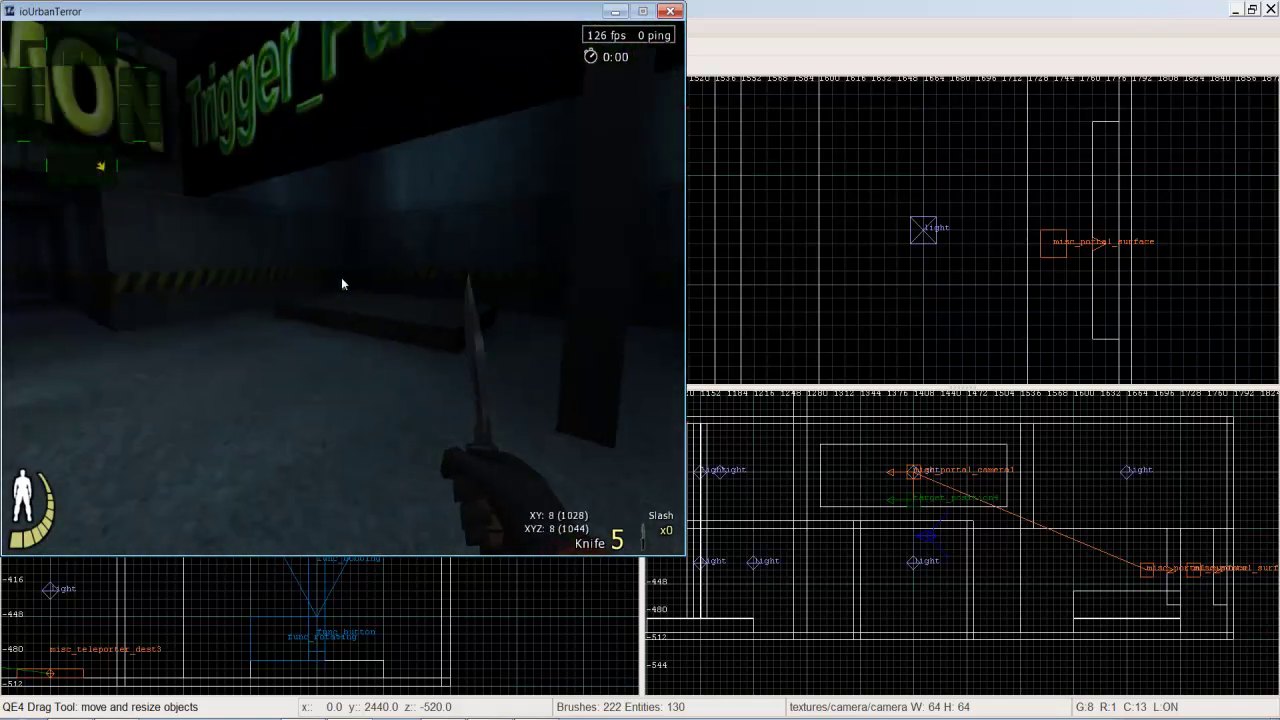
{"action": "key", "text": "w"}
{"action": "scroll", "coordinate": [345, 285], "scroll_direction": "down", "scroll_amount": 2}
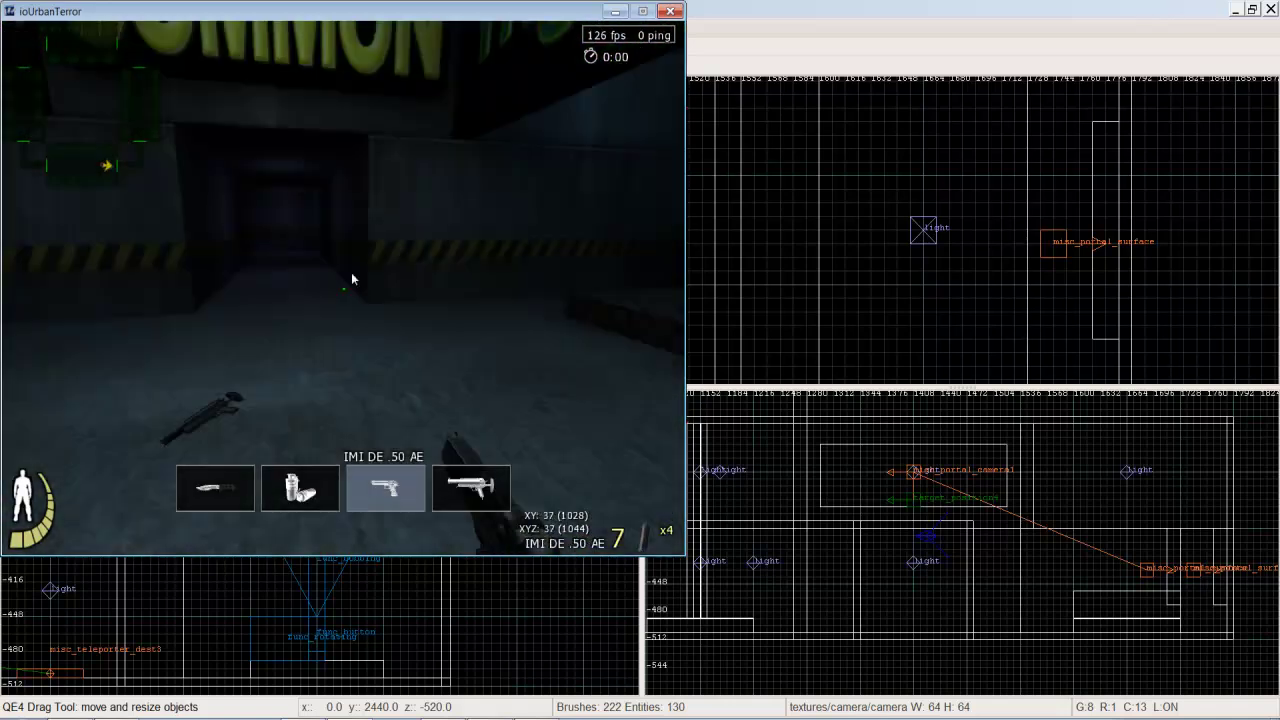
{"action": "key", "text": "w"}
Equip the knife and report the current location in chat both outside and inside the Trigger_Location bay to compare them.
{"action": "key", "text": "1"}
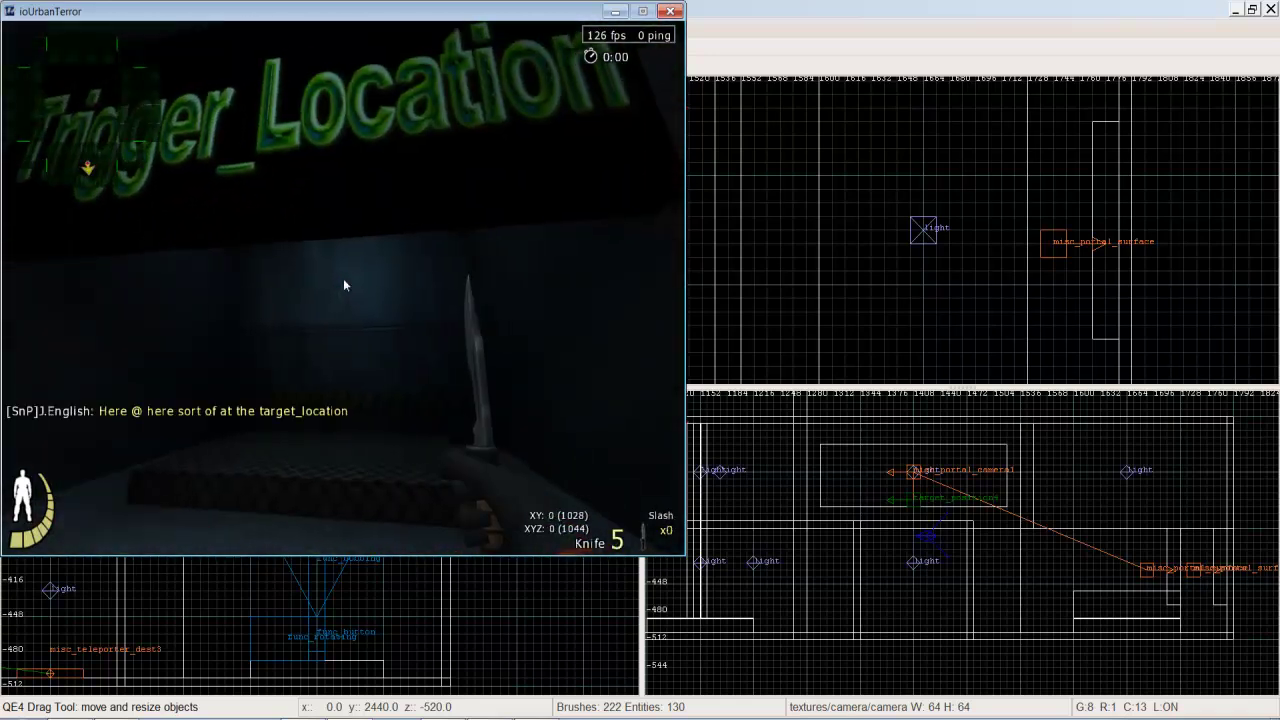
{"action": "key", "text": "s"}
{"action": "key", "text": "d"}
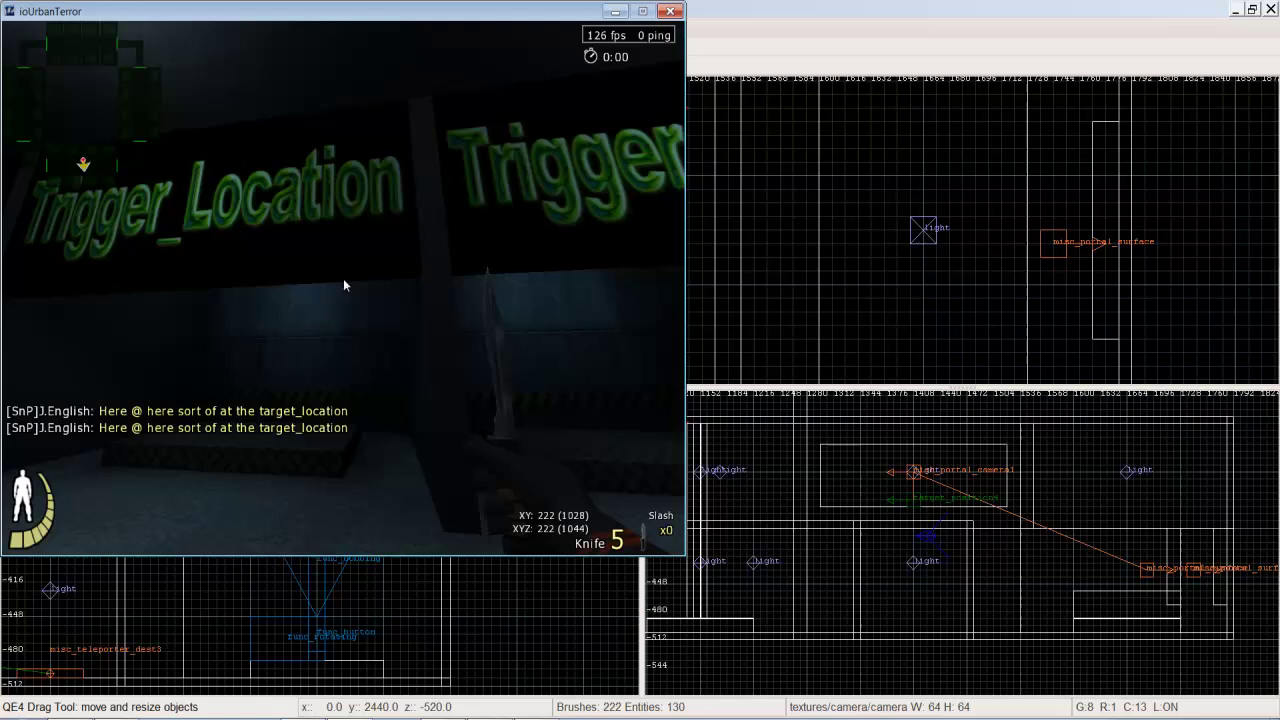
{"action": "key", "text": "w"}
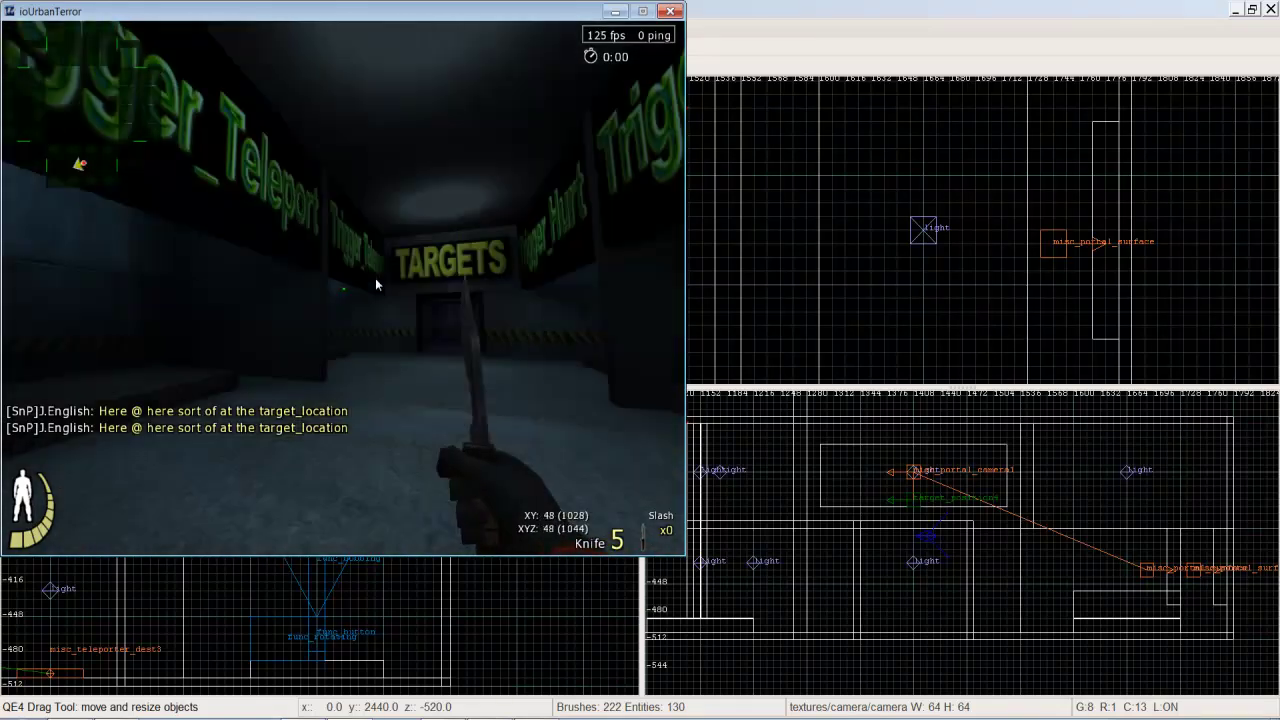
{"action": "key", "text": "s"}
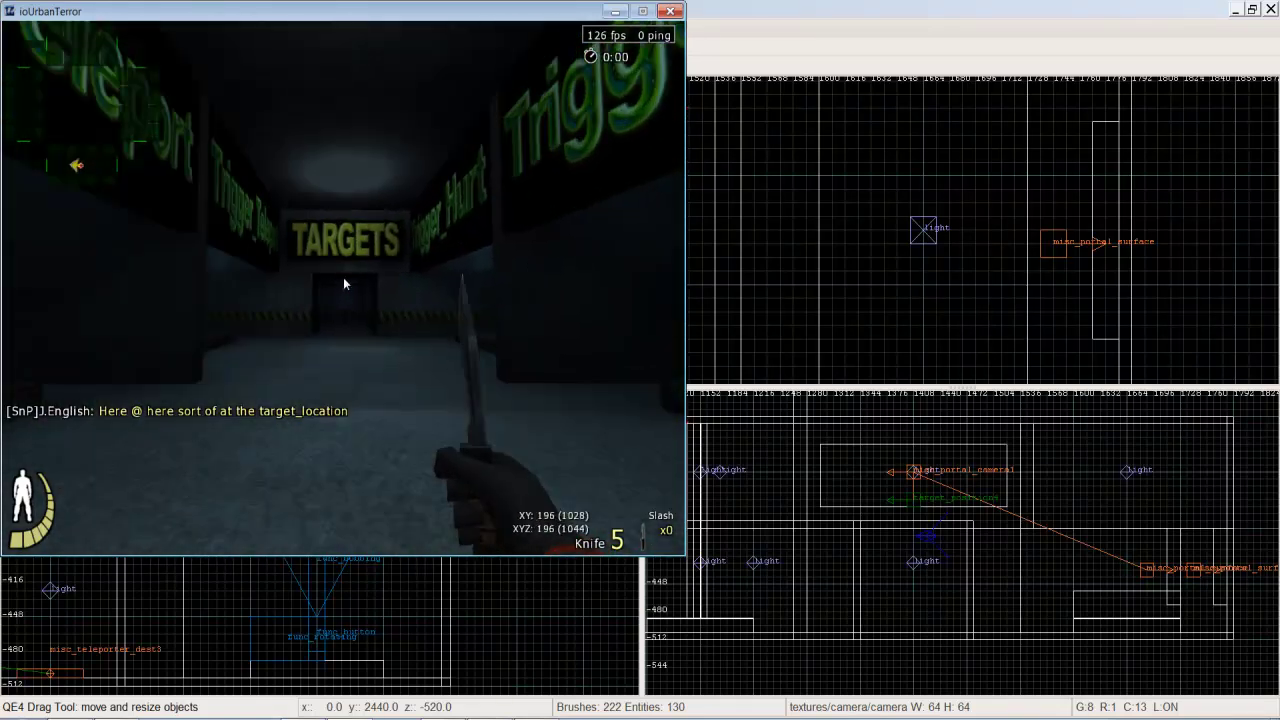
{"action": "key", "text": "w"}
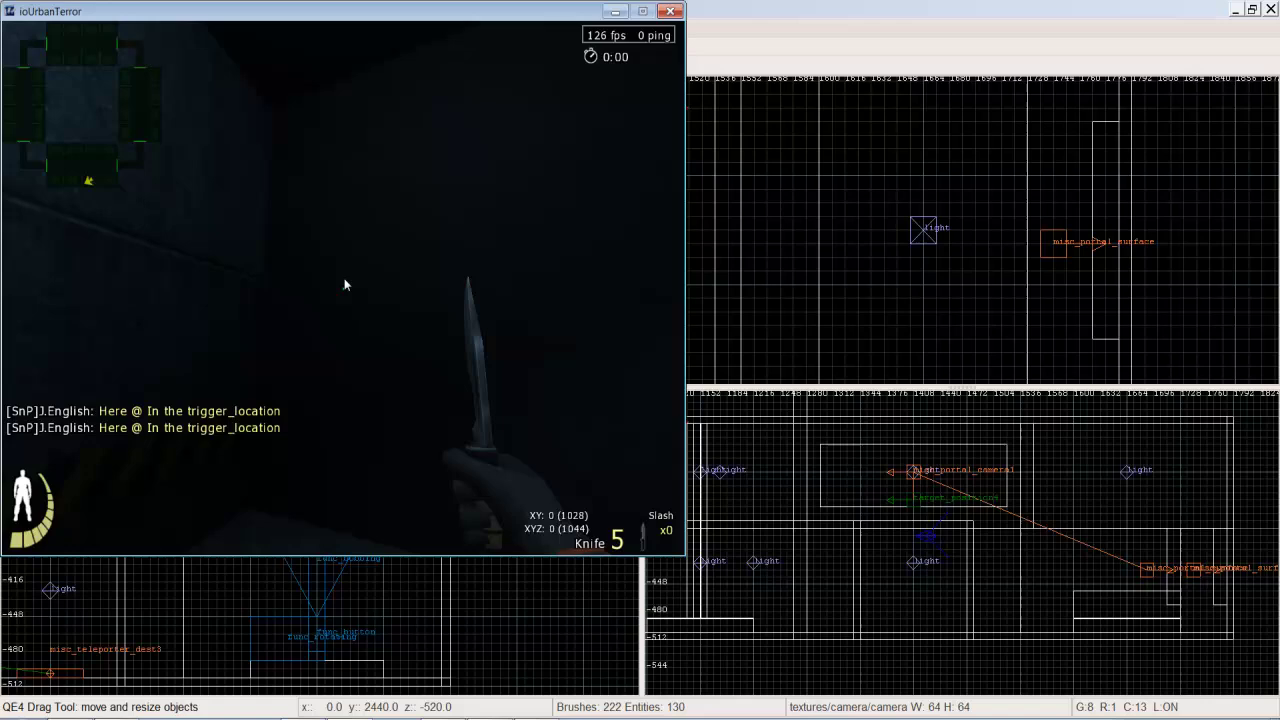
{"action": "key", "text": "d"}
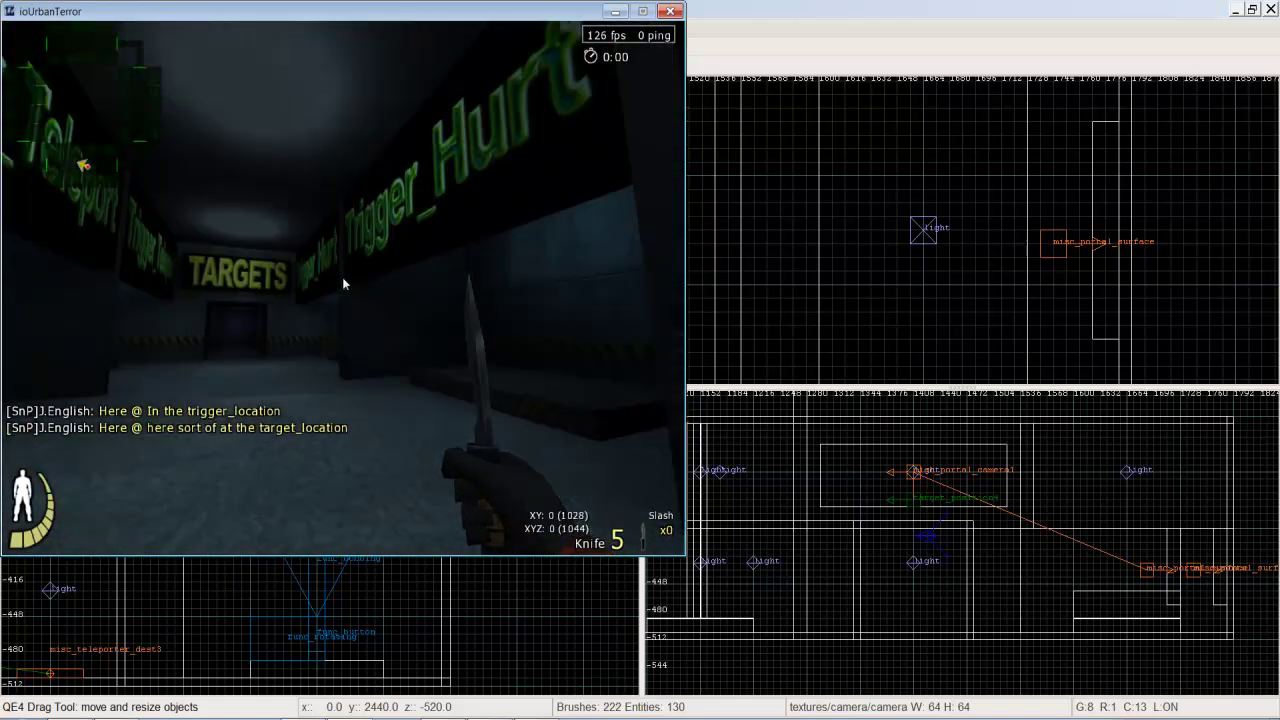
Walk up to the Trigger_Teleport bay and examine it and the corridor around it.
{"action": "key", "text": "w"}
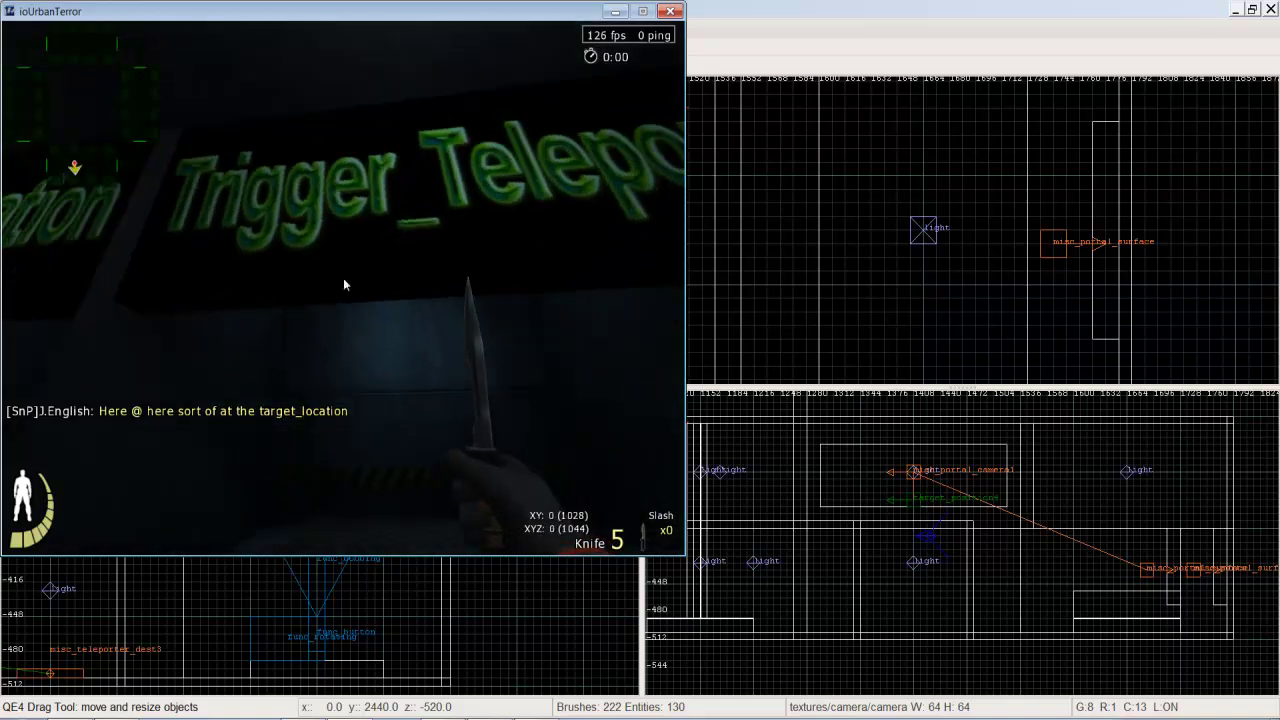
{"action": "key", "text": "w"}
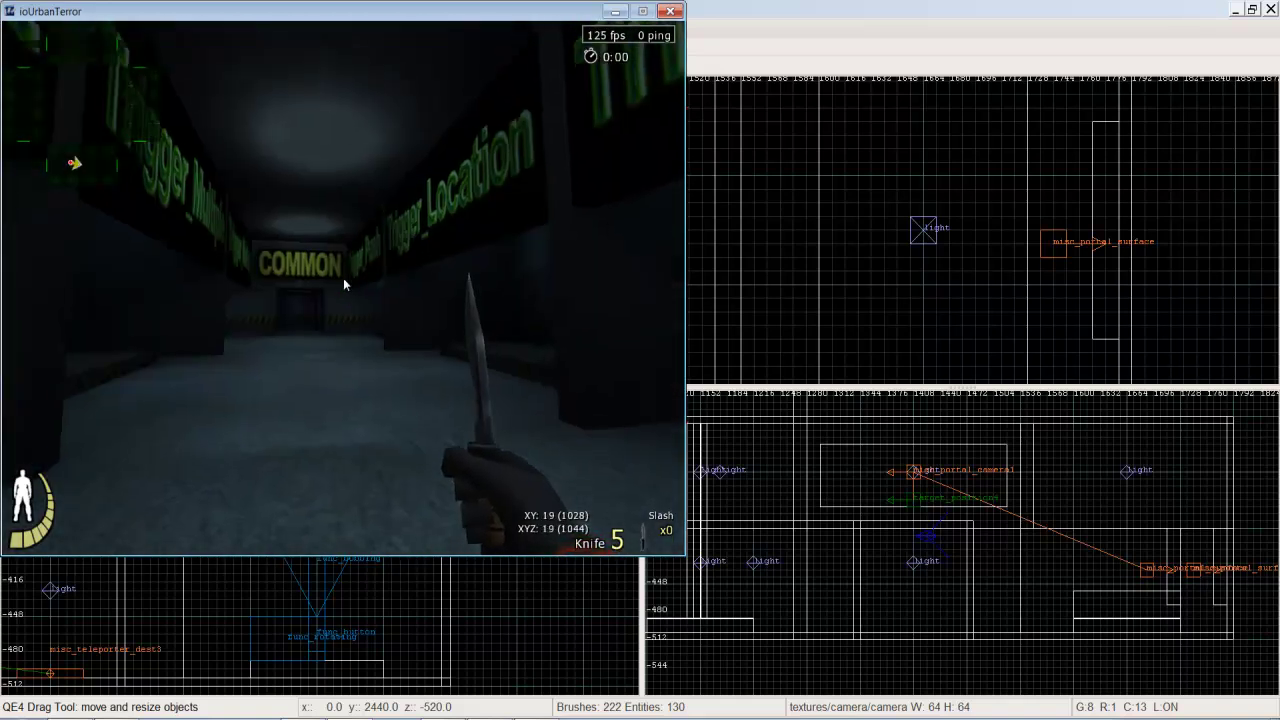
{"action": "key", "text": "Left"}
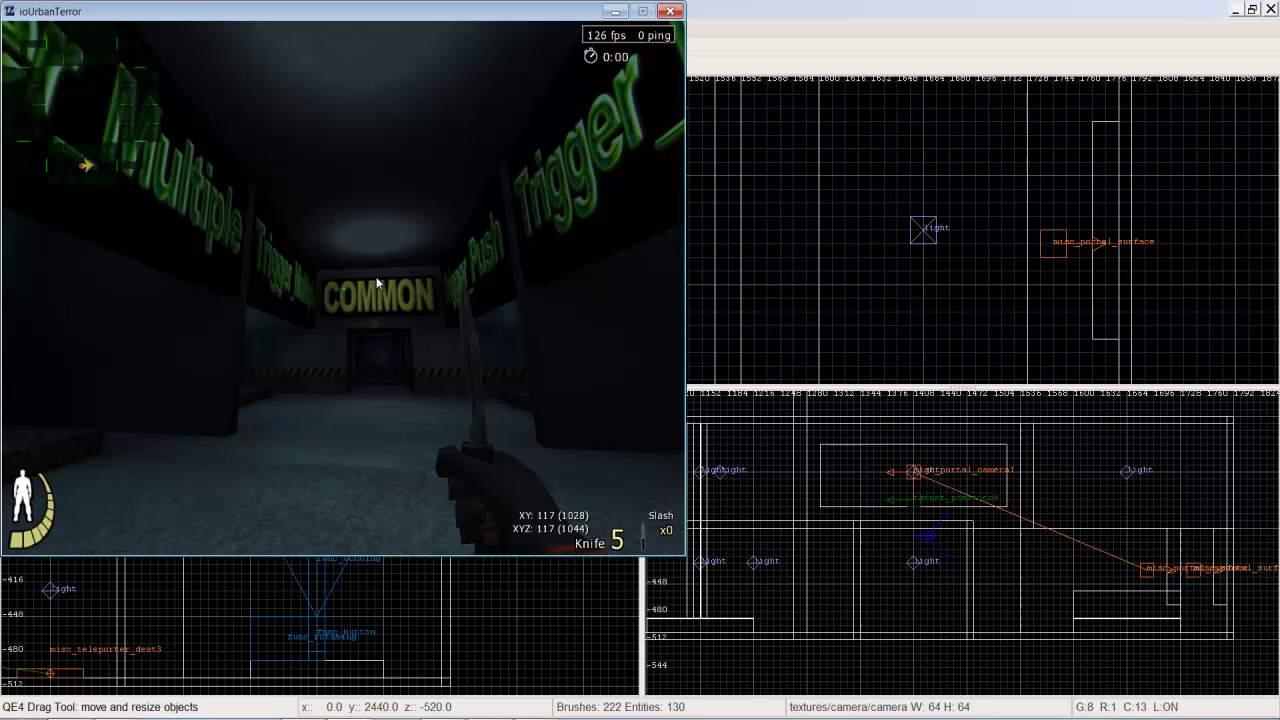
Go to the target_give bay in the targets section and approach its platform, switching to the IMI DE .50 AE pistol.
{"action": "key", "text": "w"}
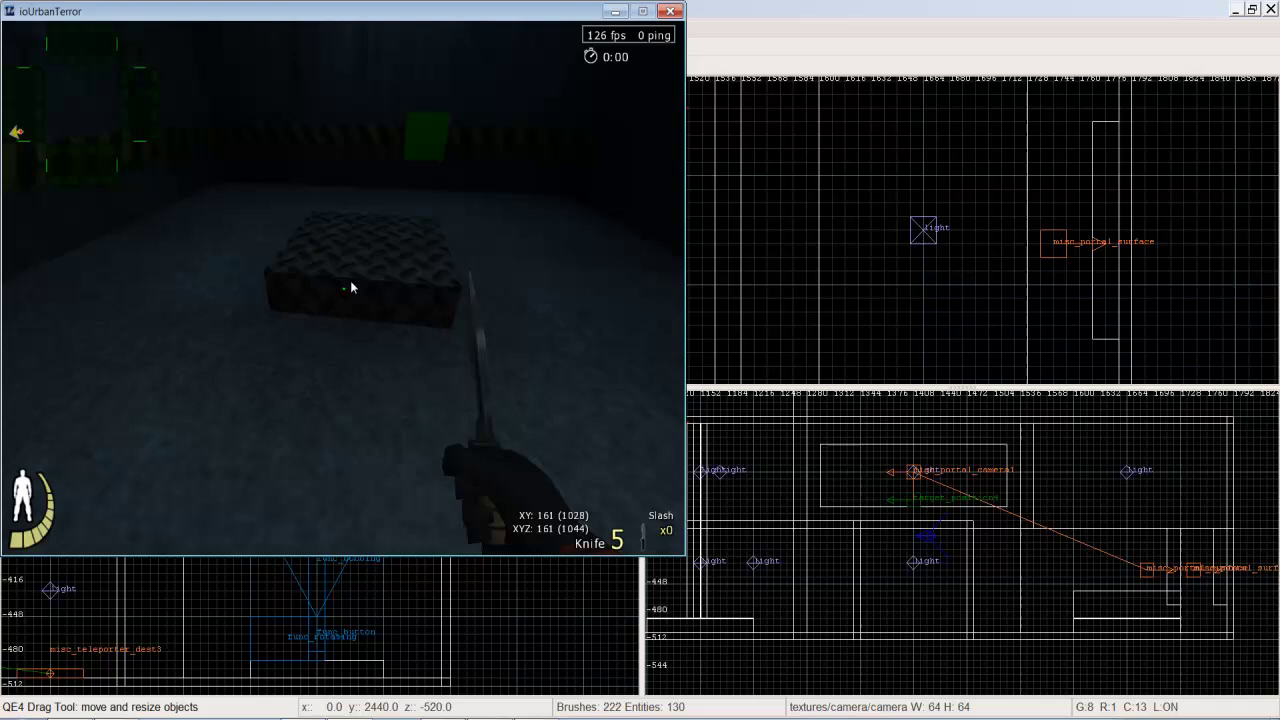
{"action": "key", "text": "w"}
{"action": "key", "text": "d"}
{"action": "scroll", "coordinate": [345, 285], "scroll_direction": "down", "scroll_amount": 2}
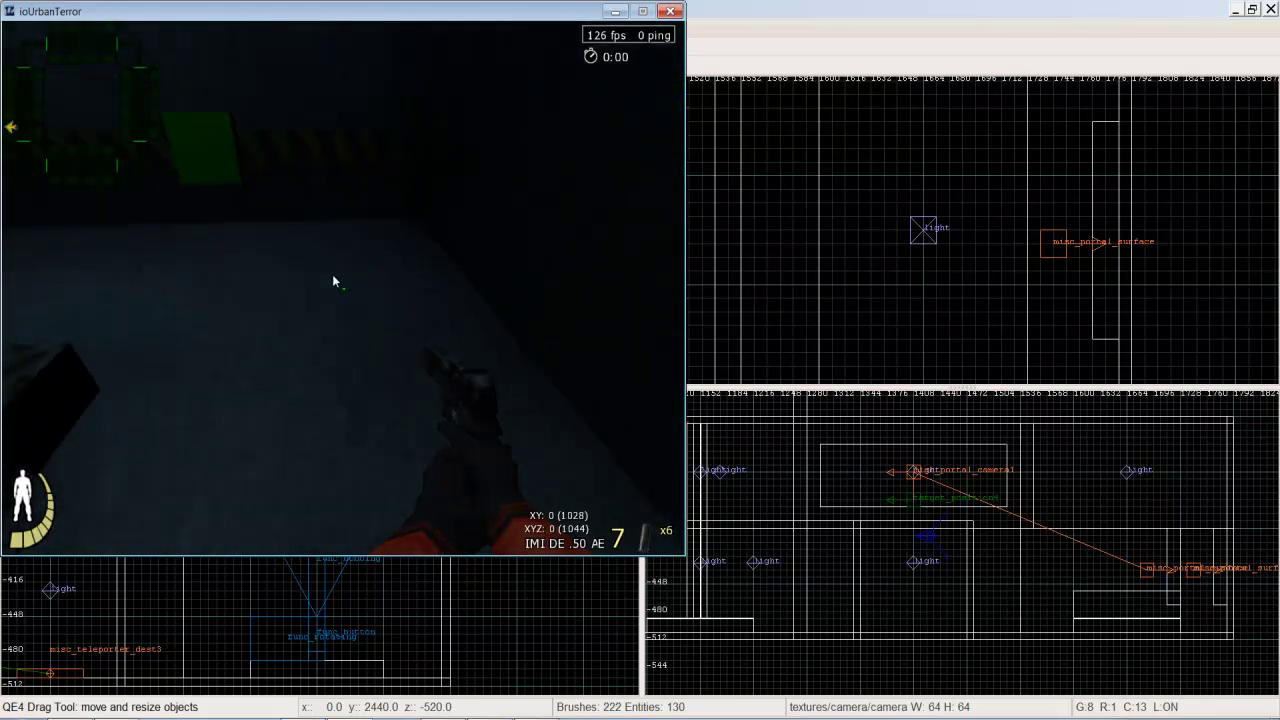
{"action": "key", "text": "s"}
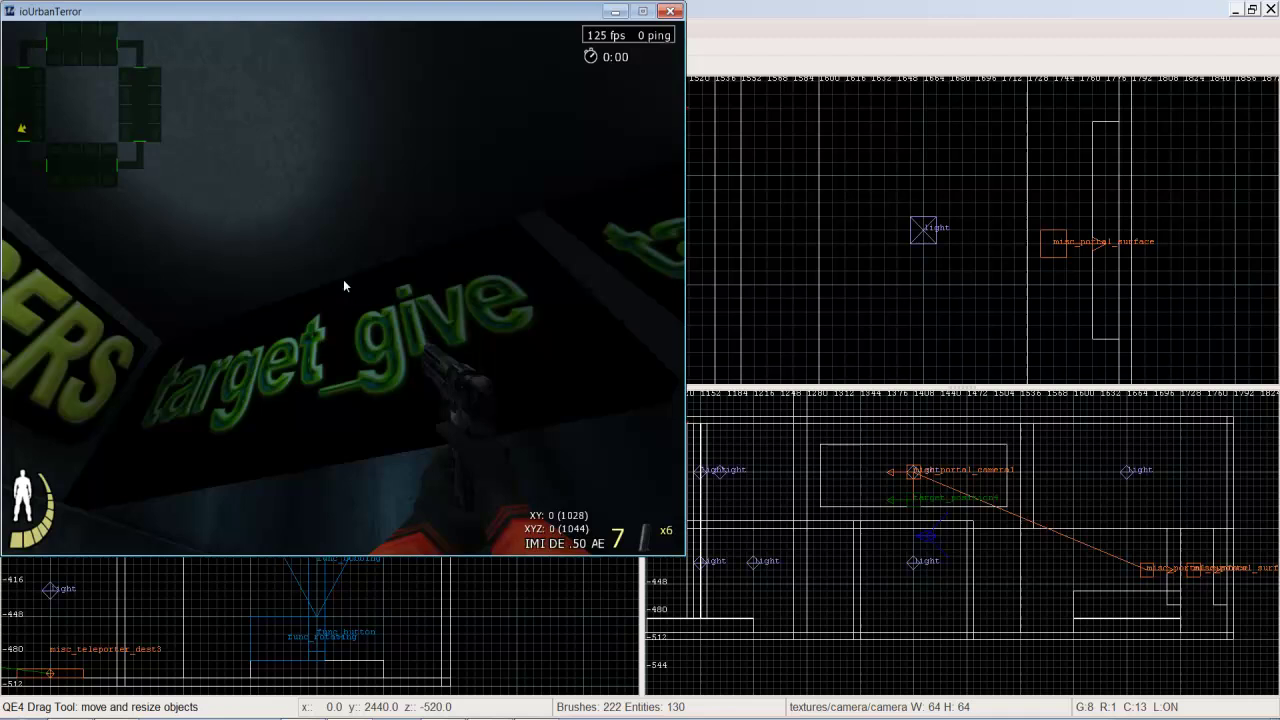
Step onto the target_give platform and activate the green wall button to collect extra pistol ammo.
{"action": "key", "text": "w"}
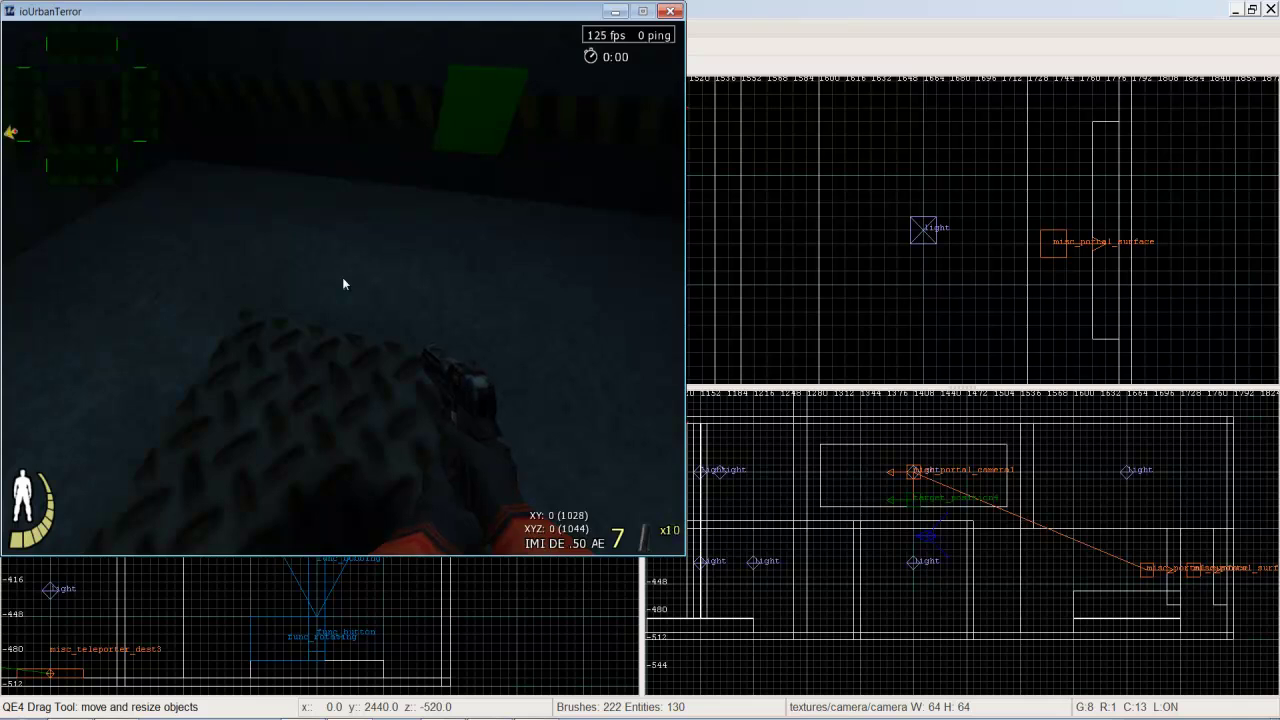
{"action": "key", "text": "w"}
{"action": "key", "text": "w"}
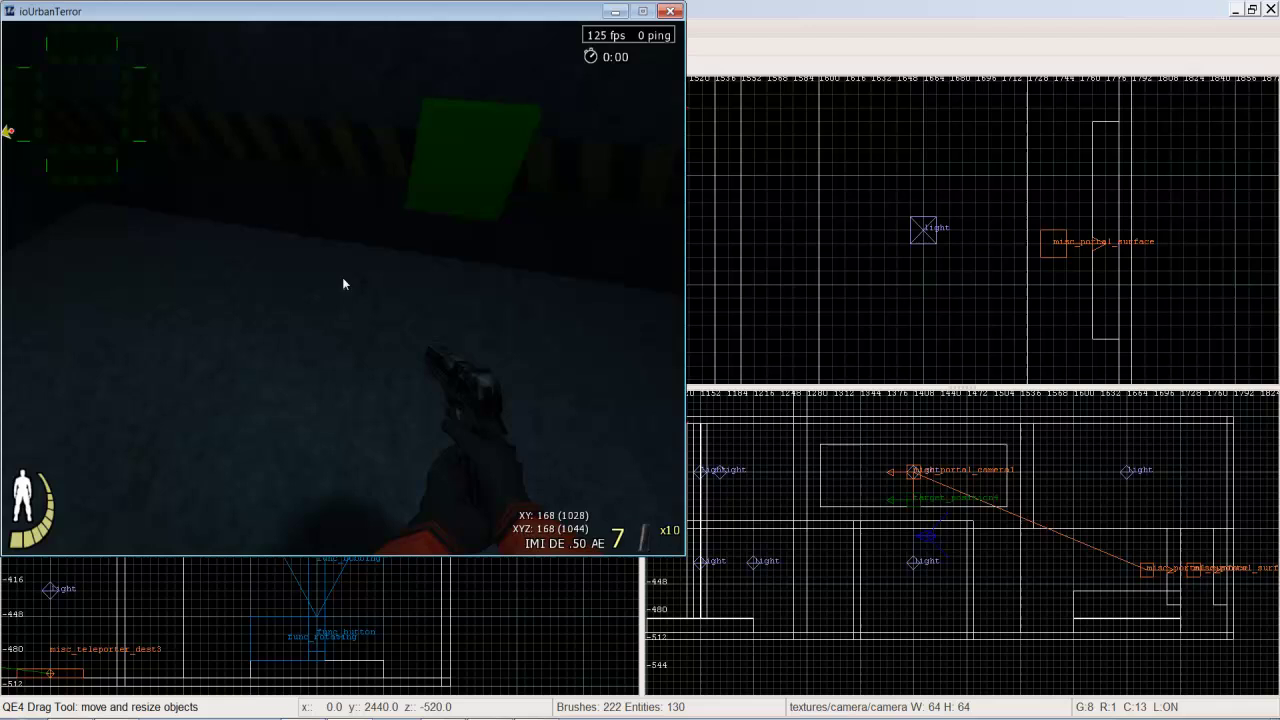
{"action": "key", "text": "f"}
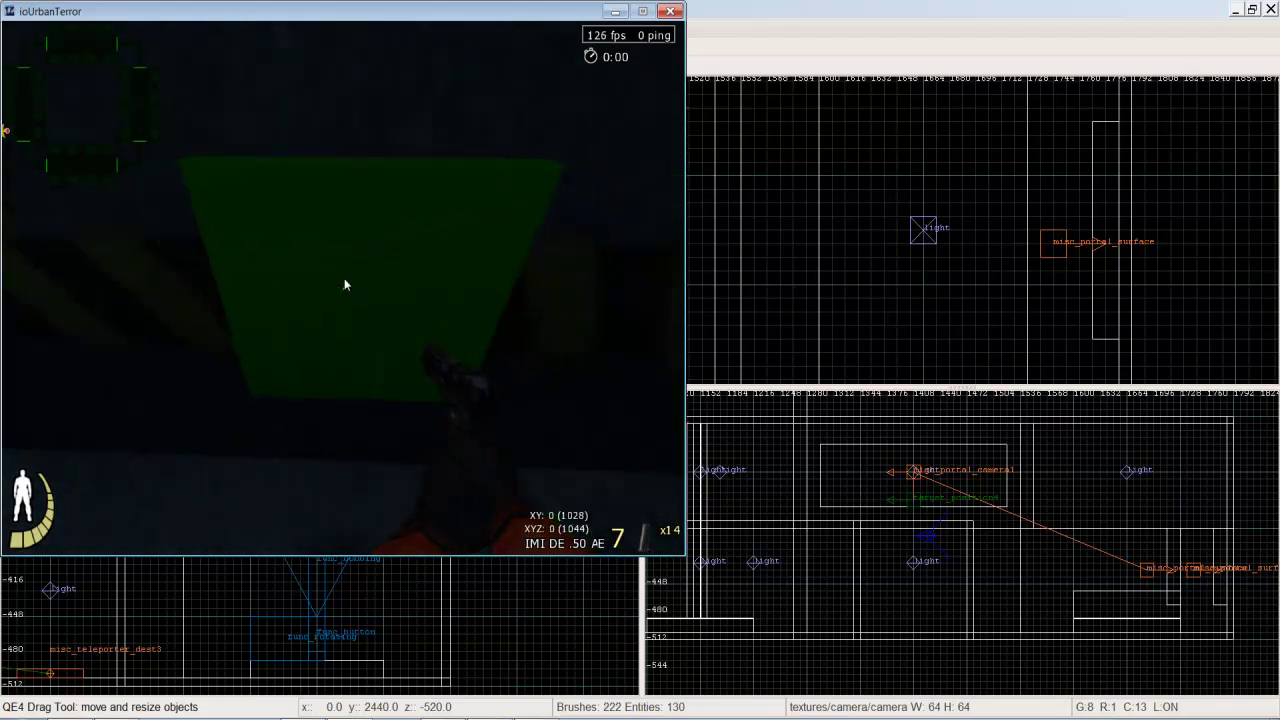
{"action": "key", "text": "w"}
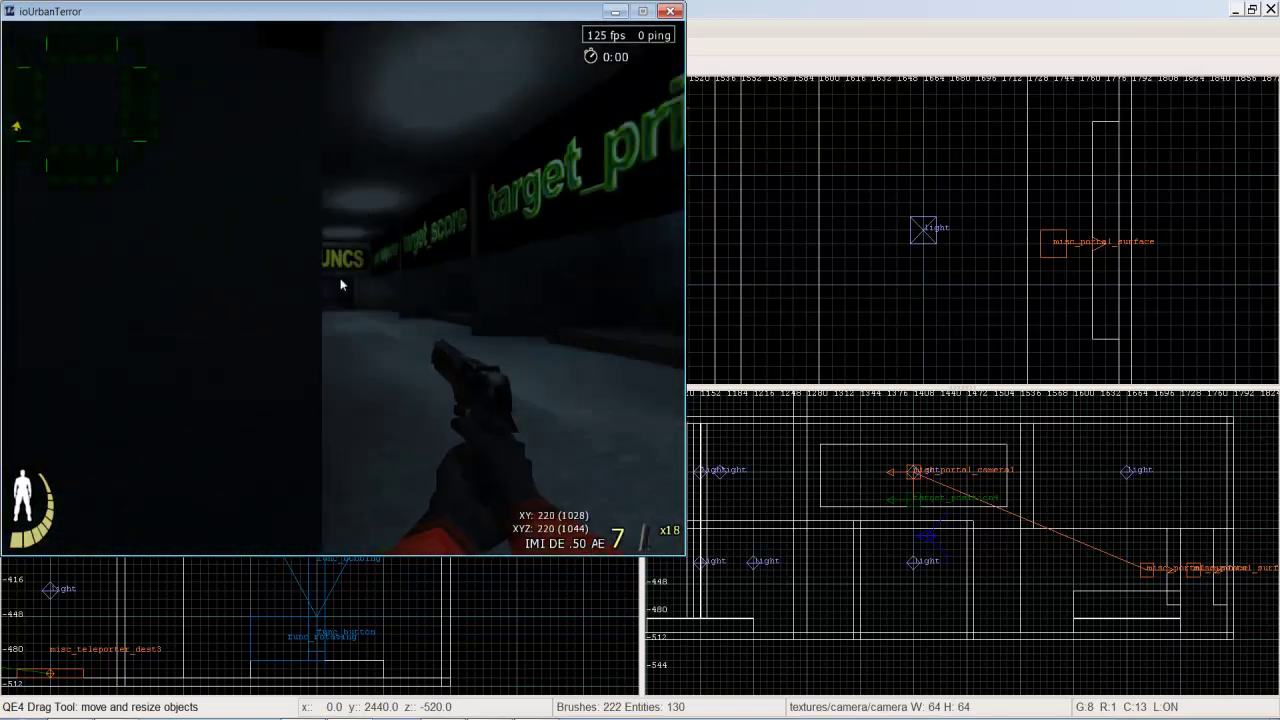
Equip the knife, walk onto the lit platform in the target_position bay and examine how the light falls on it.
{"action": "key", "text": "1"}
{"action": "key", "text": "w"}
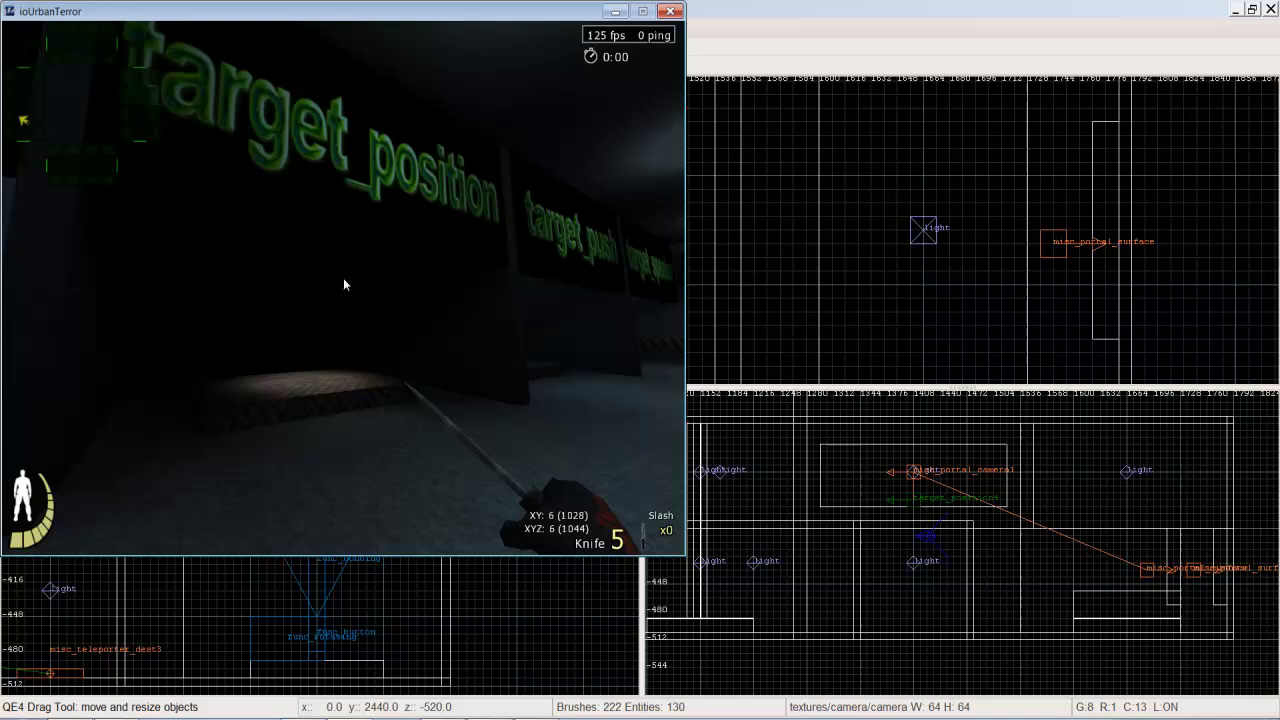
{"action": "key", "text": "w"}
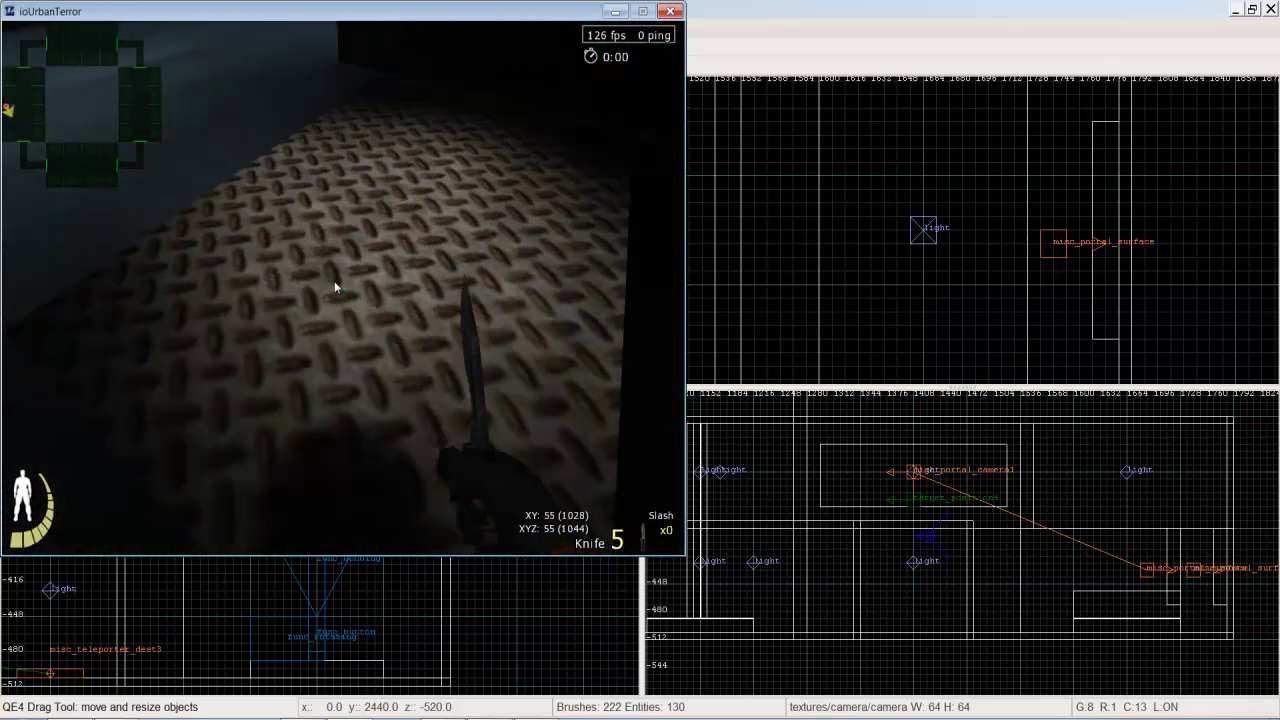
{"action": "key", "text": "w"}
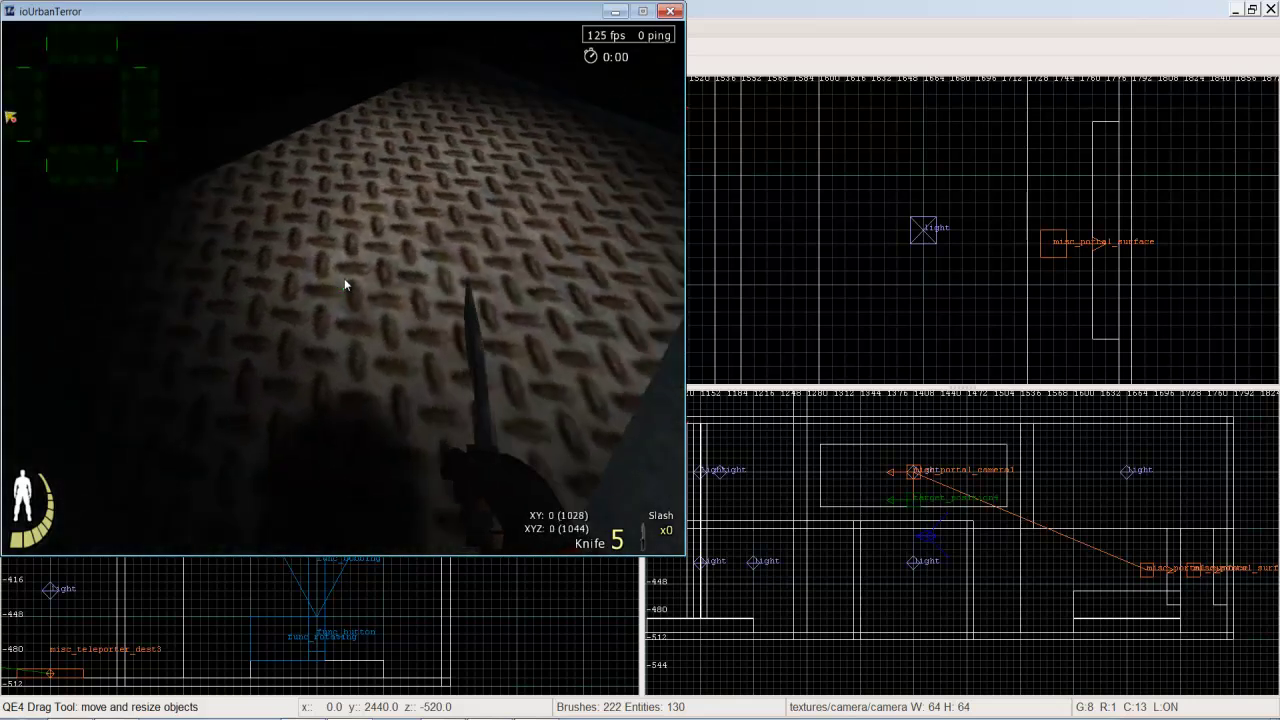
{"action": "key", "text": "w"}
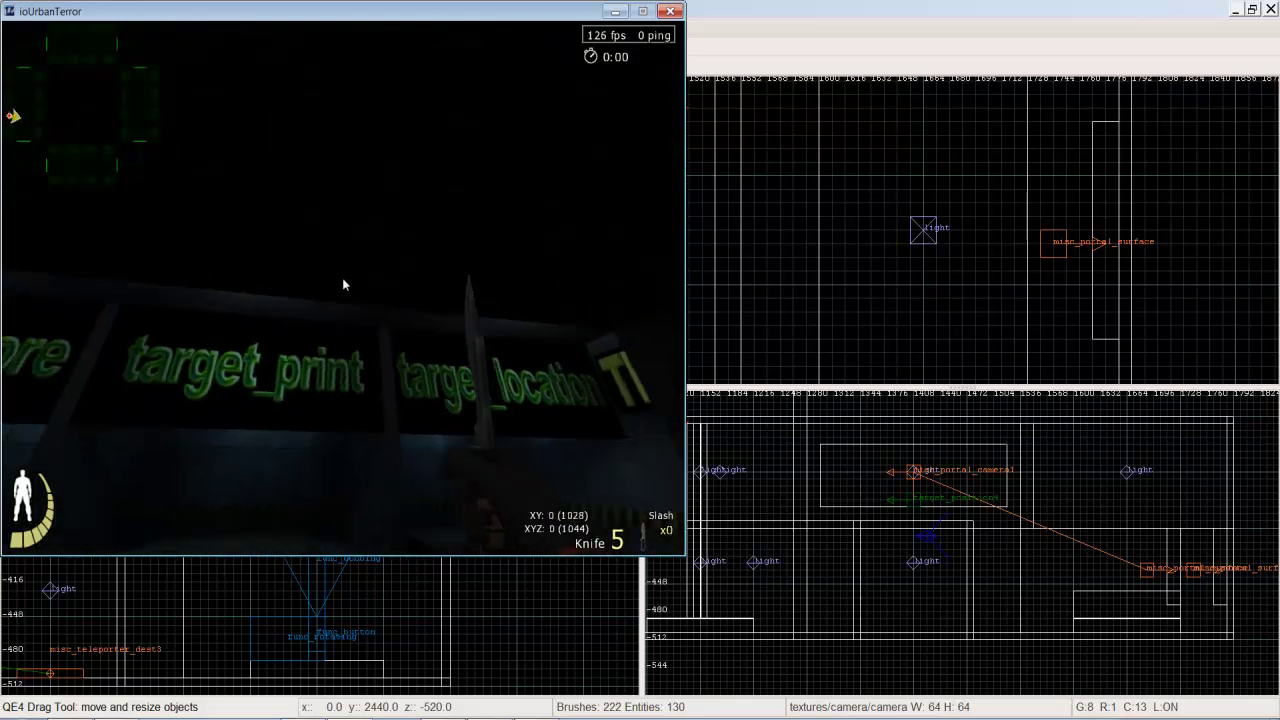
{"action": "key", "text": "w"}
{"action": "key", "text": "w"}
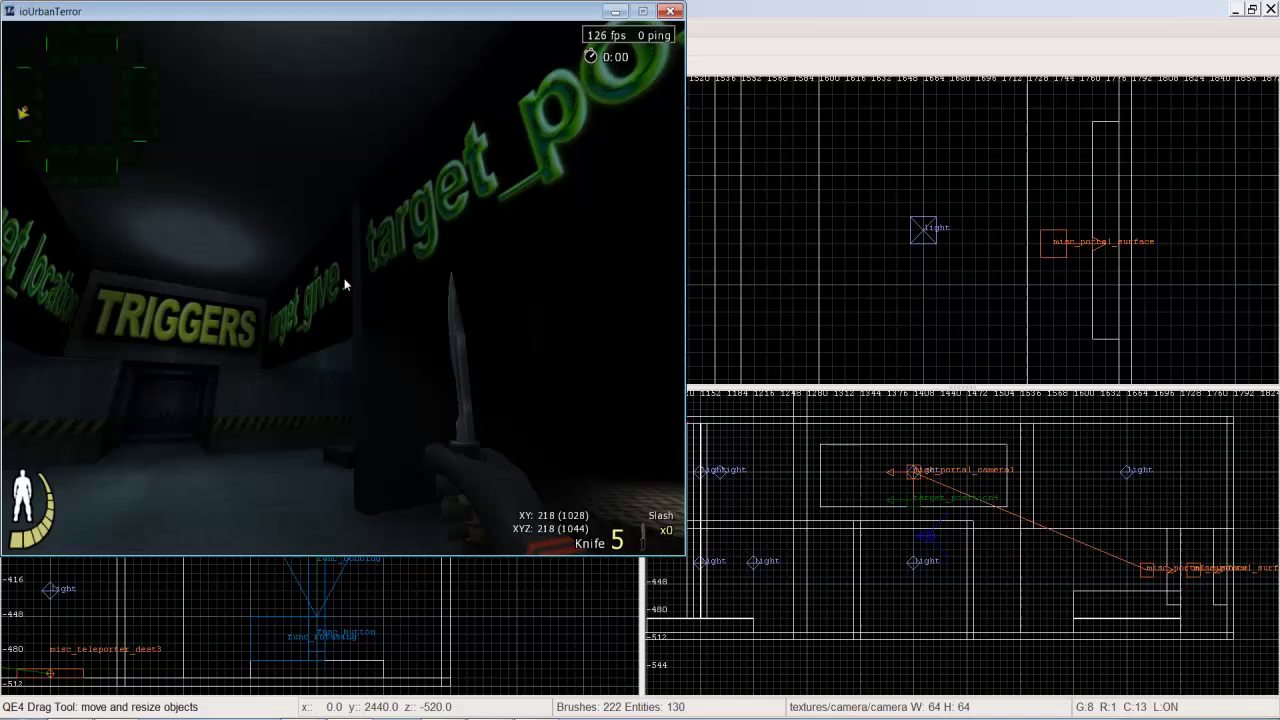
Walk to the target_push bay and check the console log for messages about its sound file.
{"action": "key", "text": "w"}
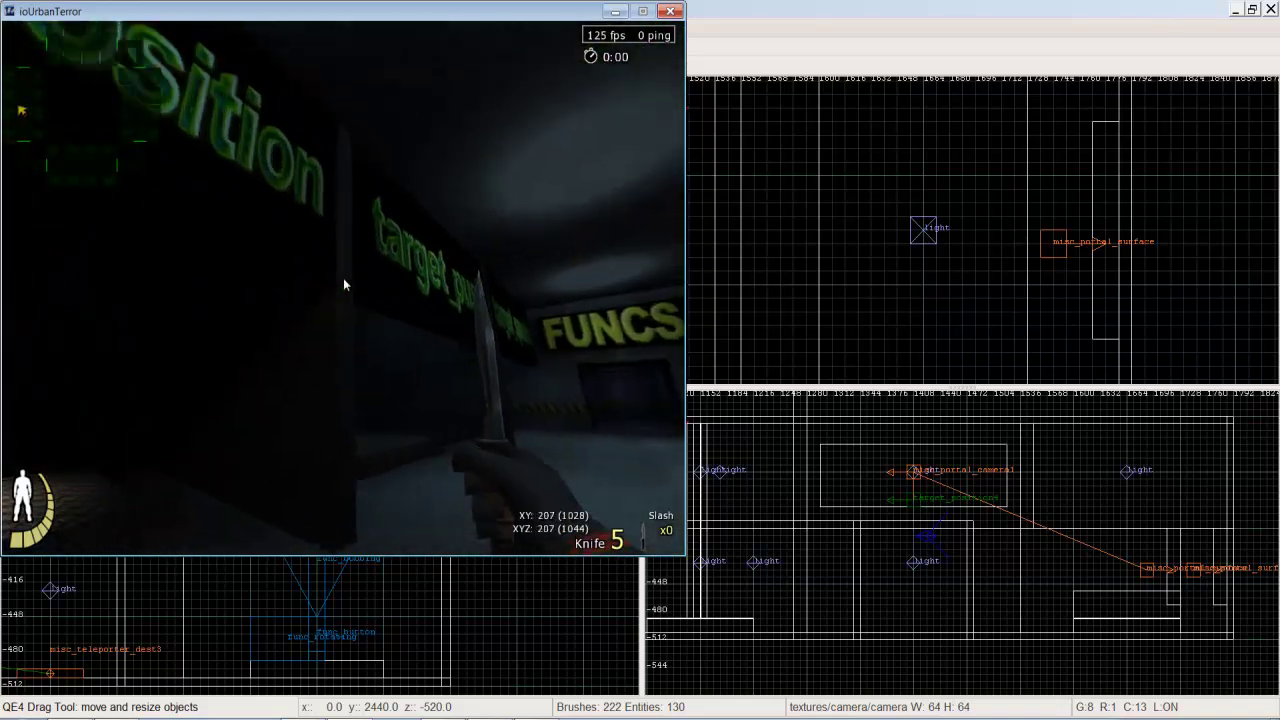
{"action": "key", "text": "w"}
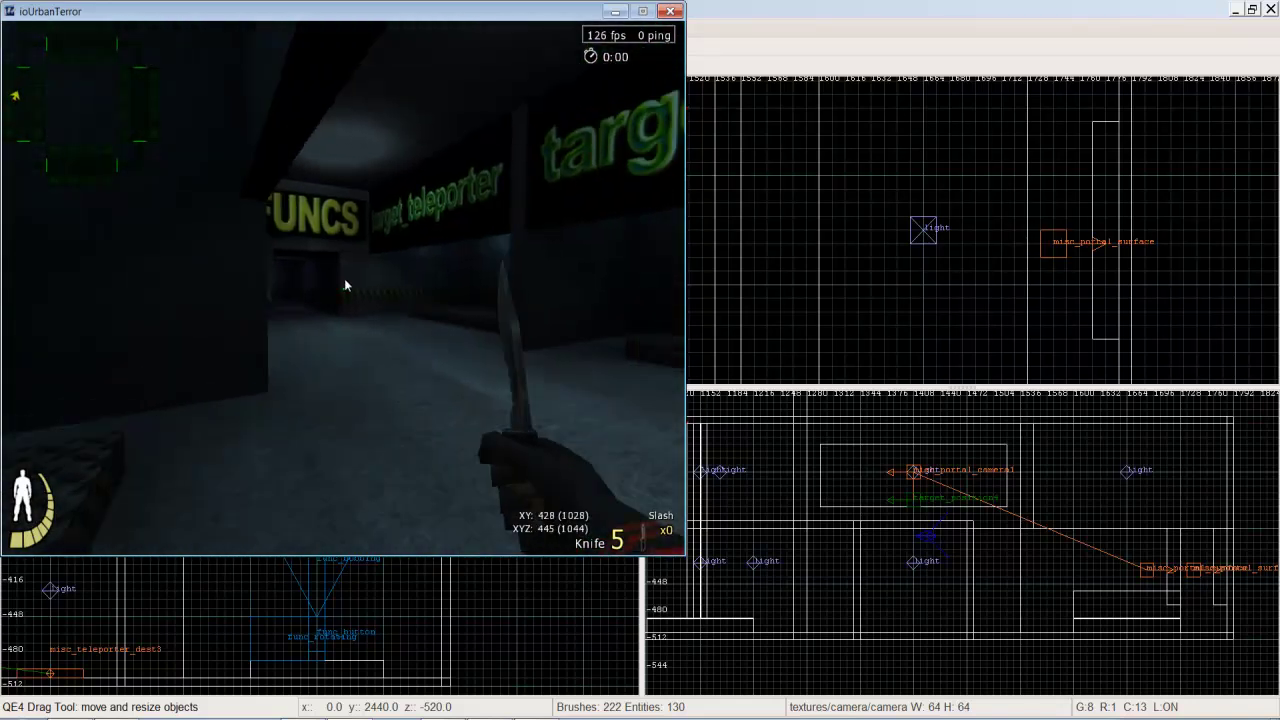
{"action": "key", "text": "grave"}
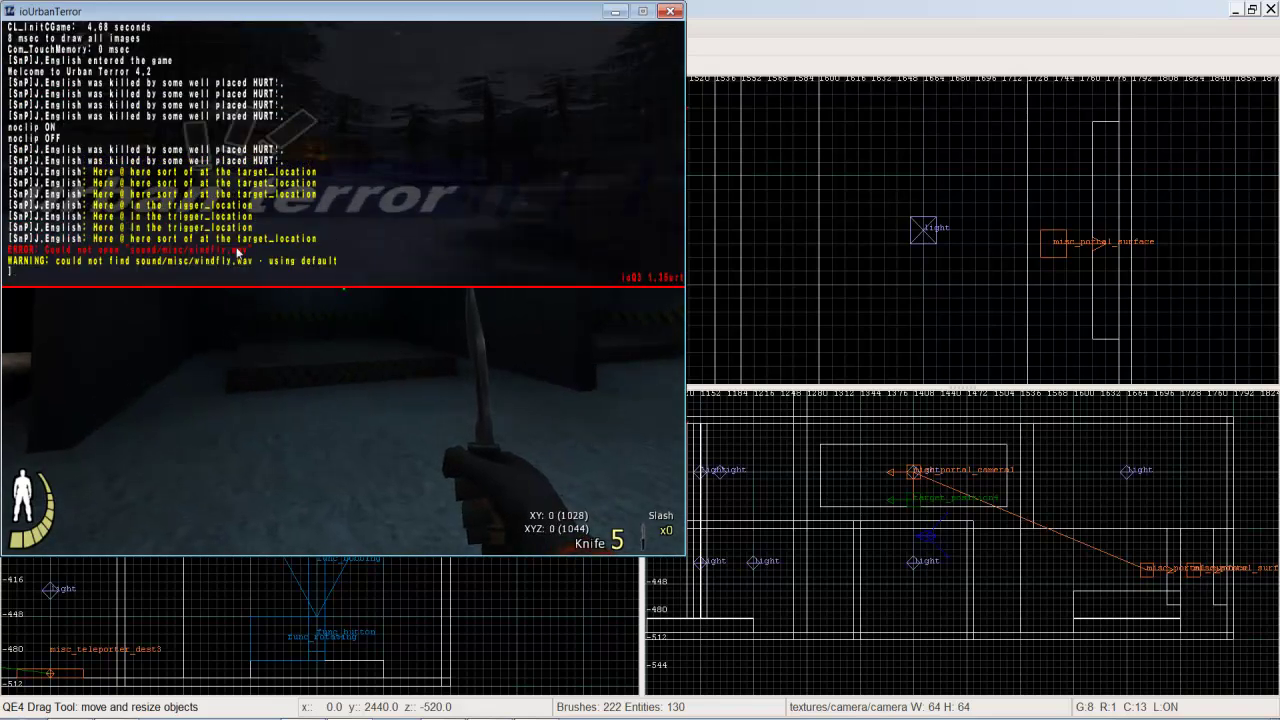
{"action": "key", "text": "grave"}
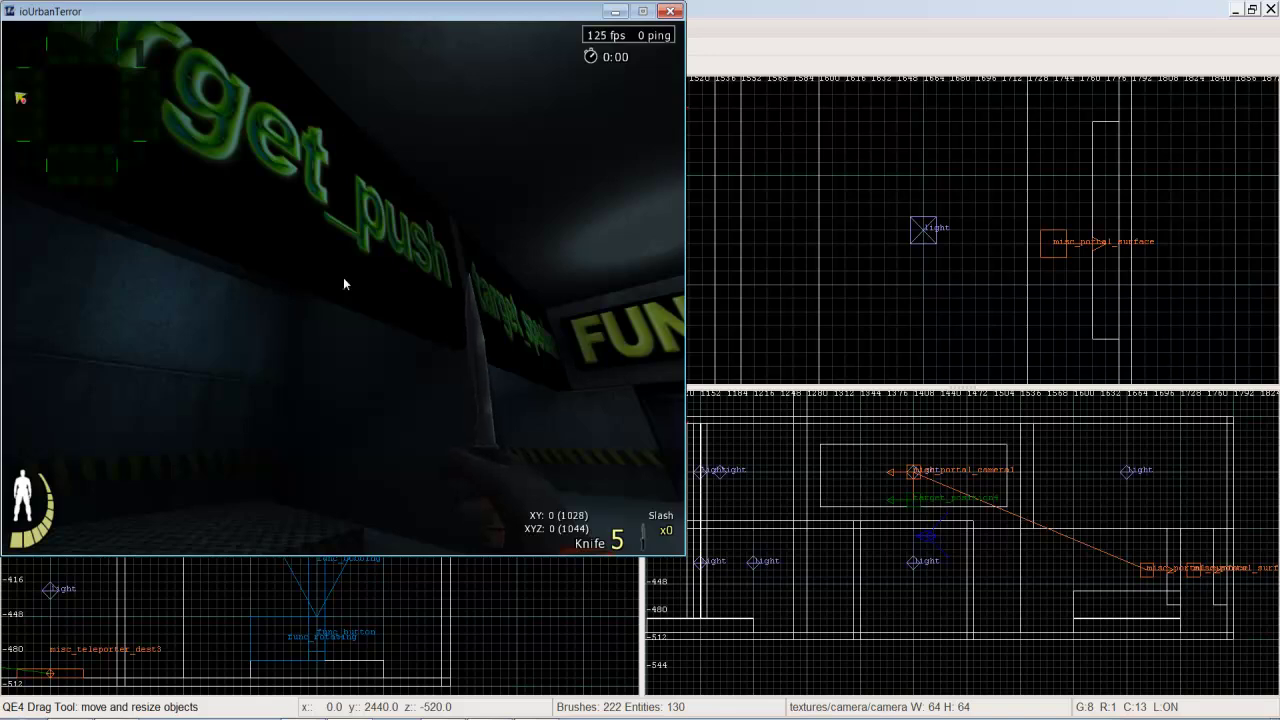
{"action": "key", "text": "grave"}
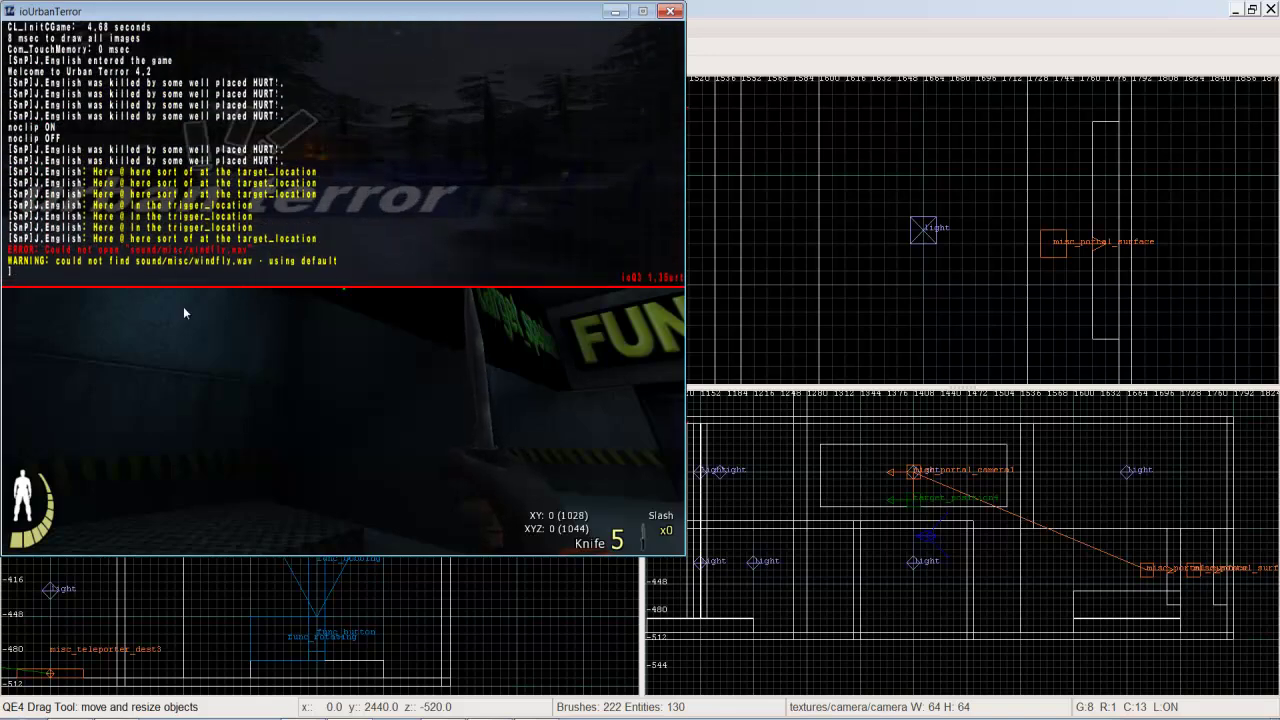
{"action": "key", "text": "grave"}
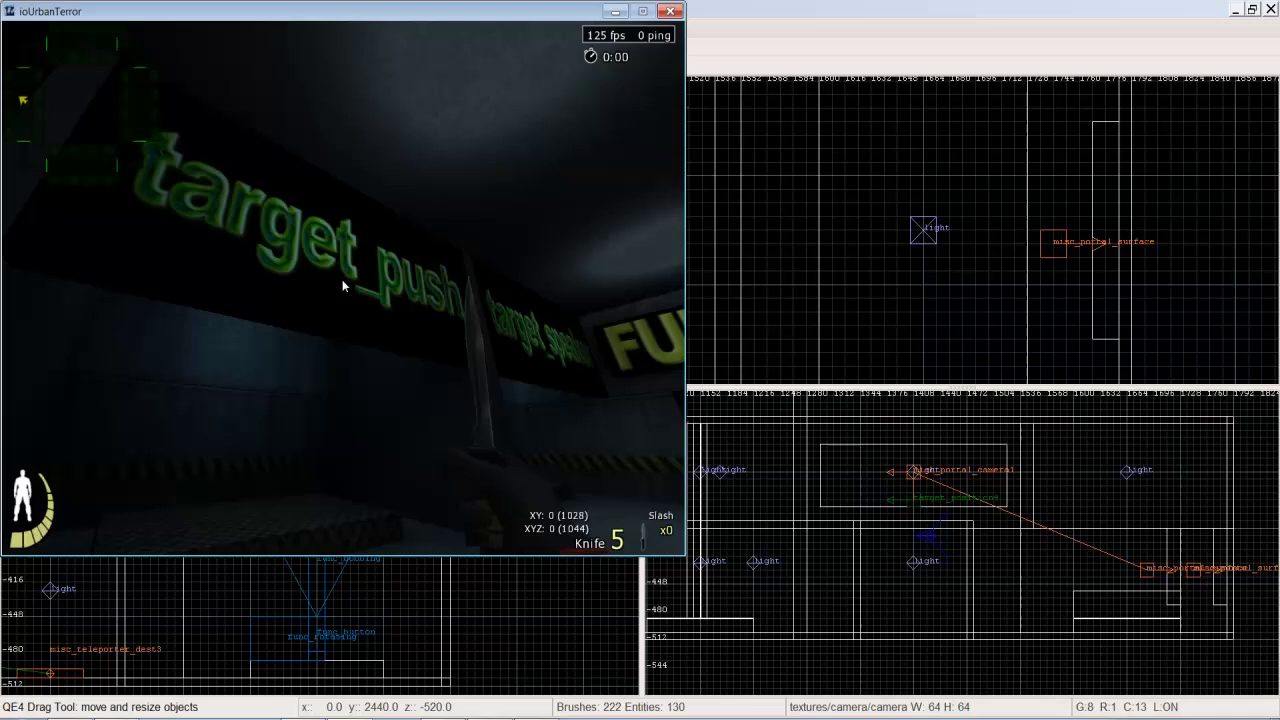
Examine the target_push bay's sign and platform from close up with the knife in hand.
{"action": "key", "text": "w"}
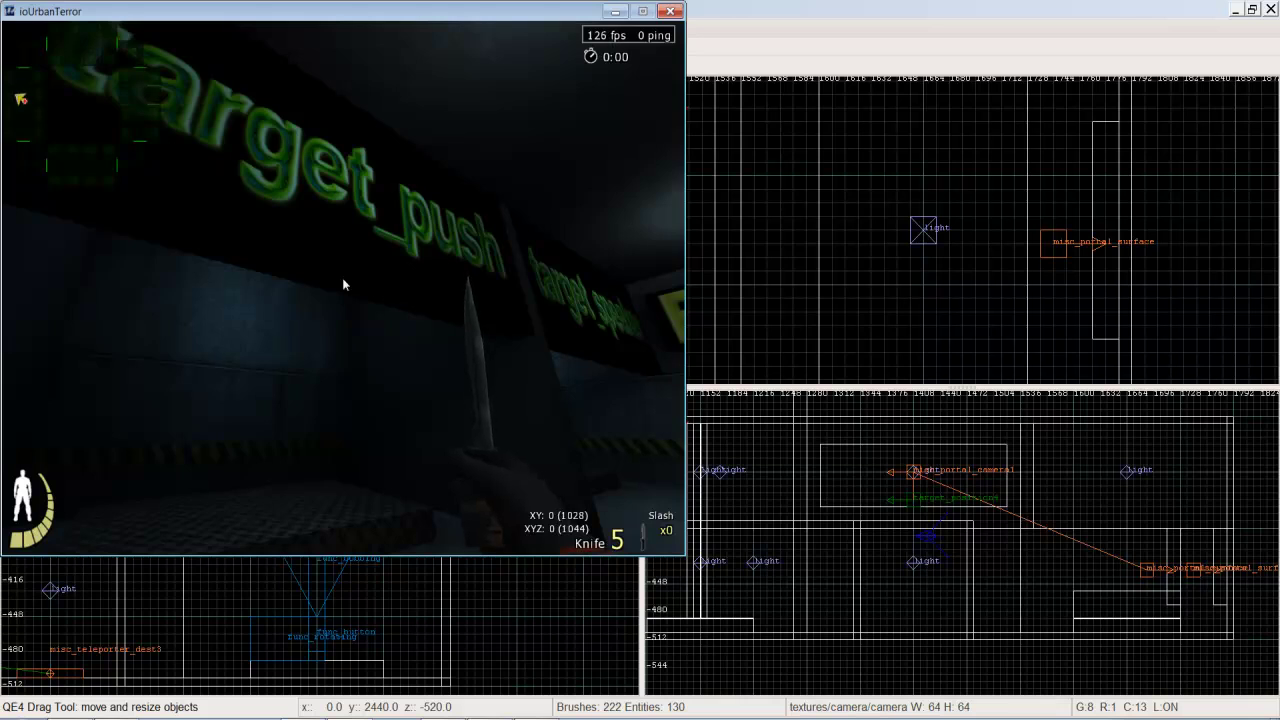
{"action": "key", "text": "s"}
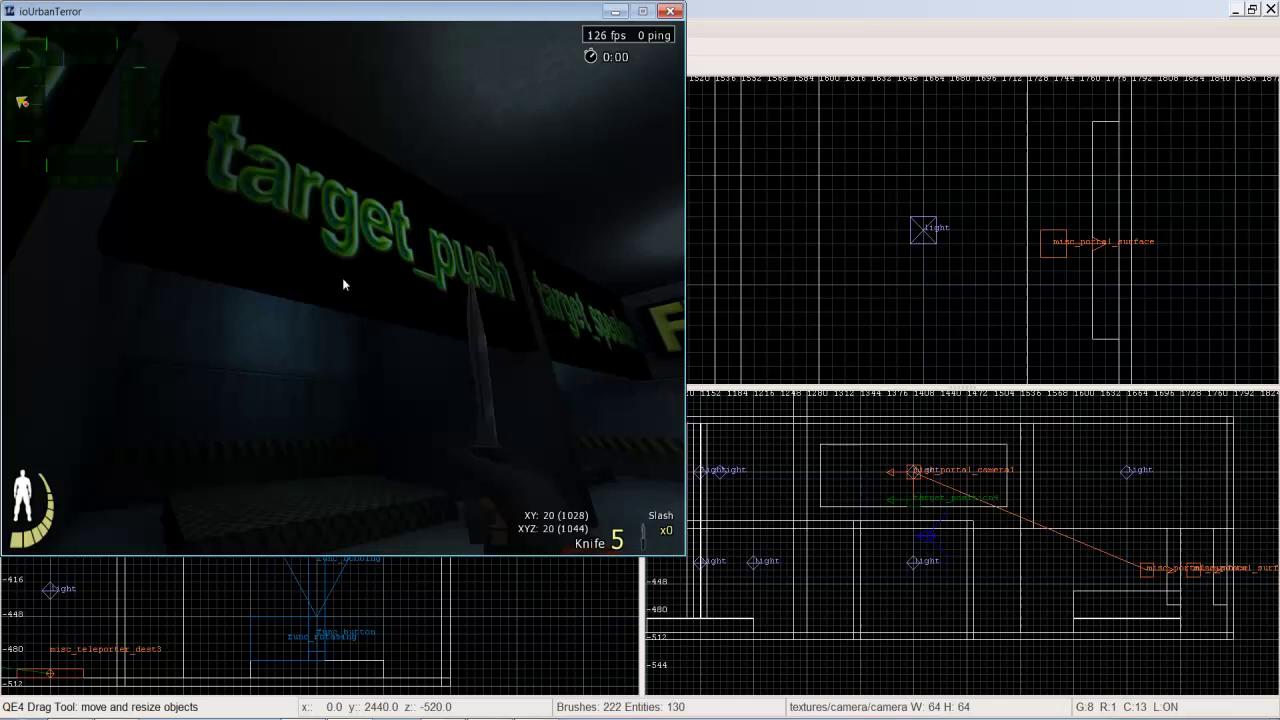
{"action": "key", "text": "w"}
{"action": "left_click", "coordinate": [343, 285]}
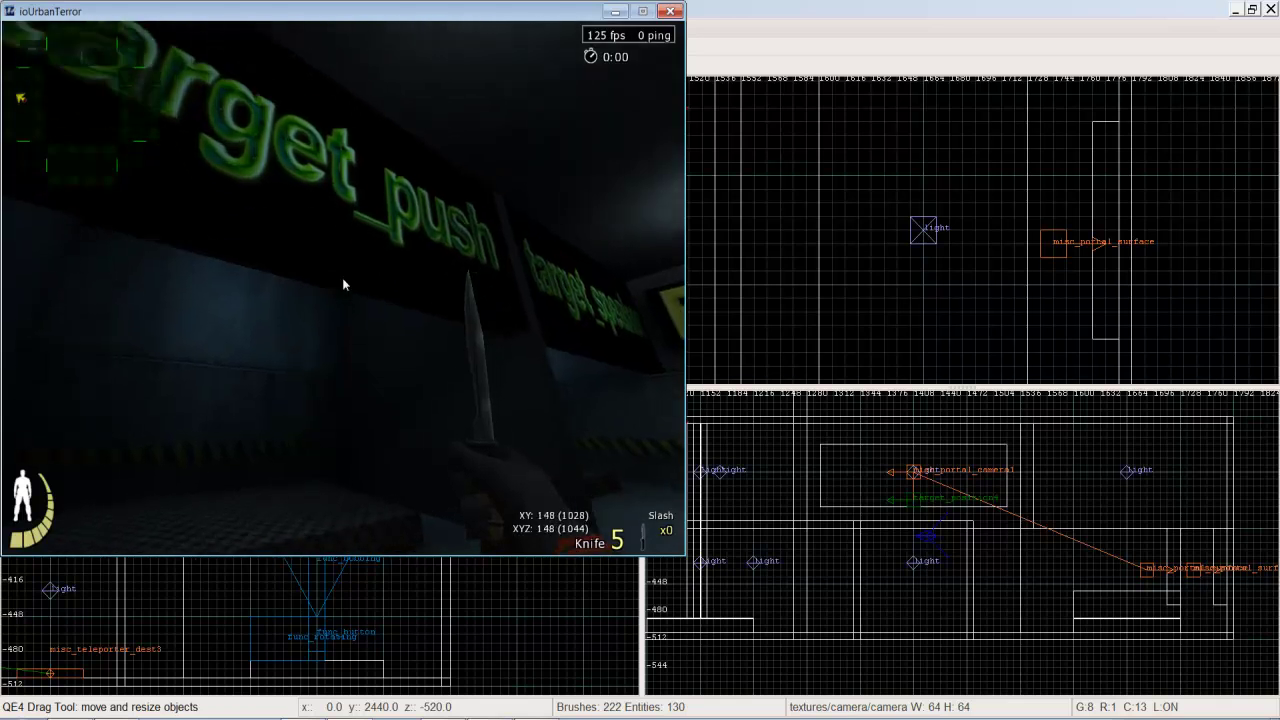
{"action": "left_click", "coordinate": [343, 285]}
{"action": "left_click", "coordinate": [344, 286]}
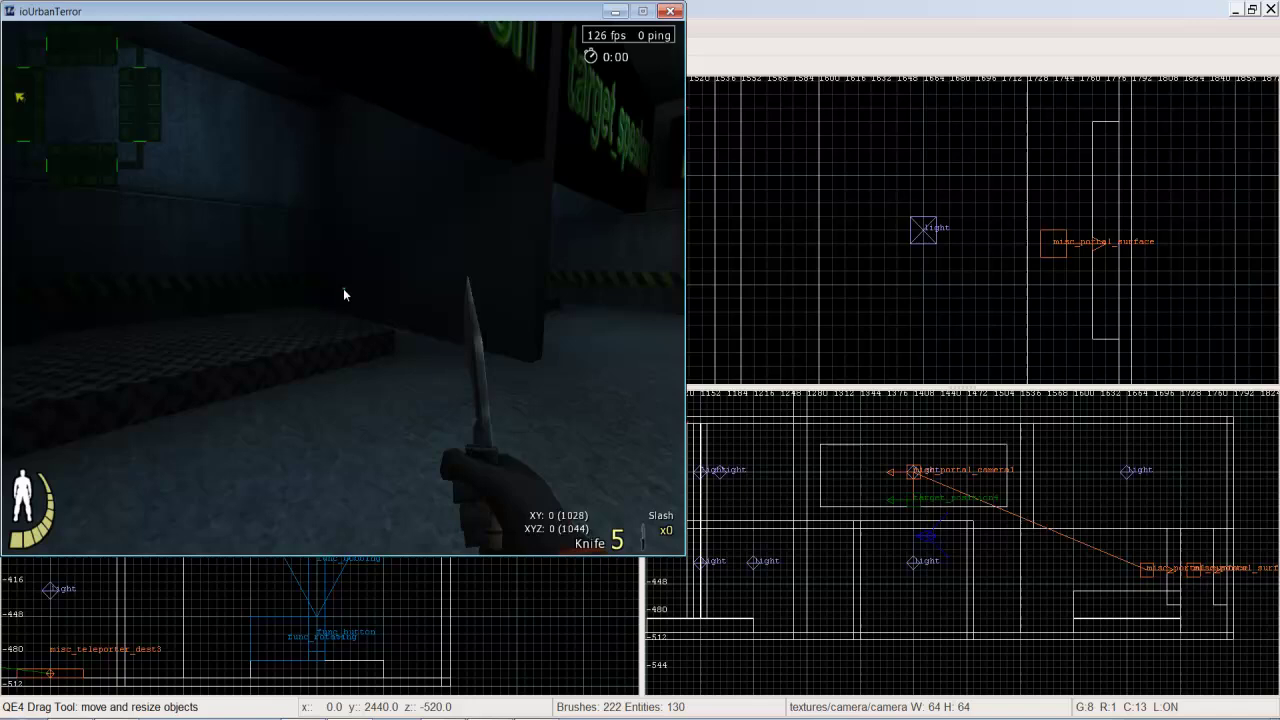
{"action": "left_click", "coordinate": [345, 286]}
Walk past the target_score bay to the FUNCS doorway at the target_speaker bay.
{"action": "key", "text": "w"}
{"action": "key", "text": "w"}
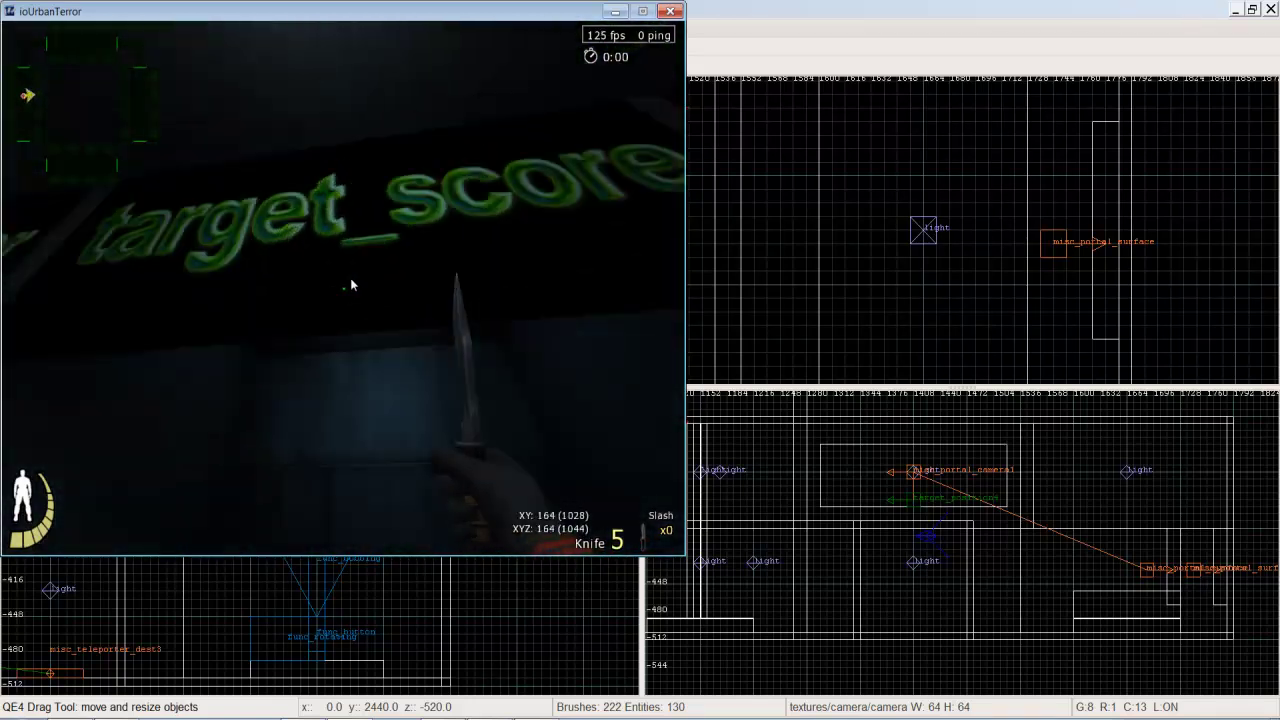
{"action": "key", "text": "w"}
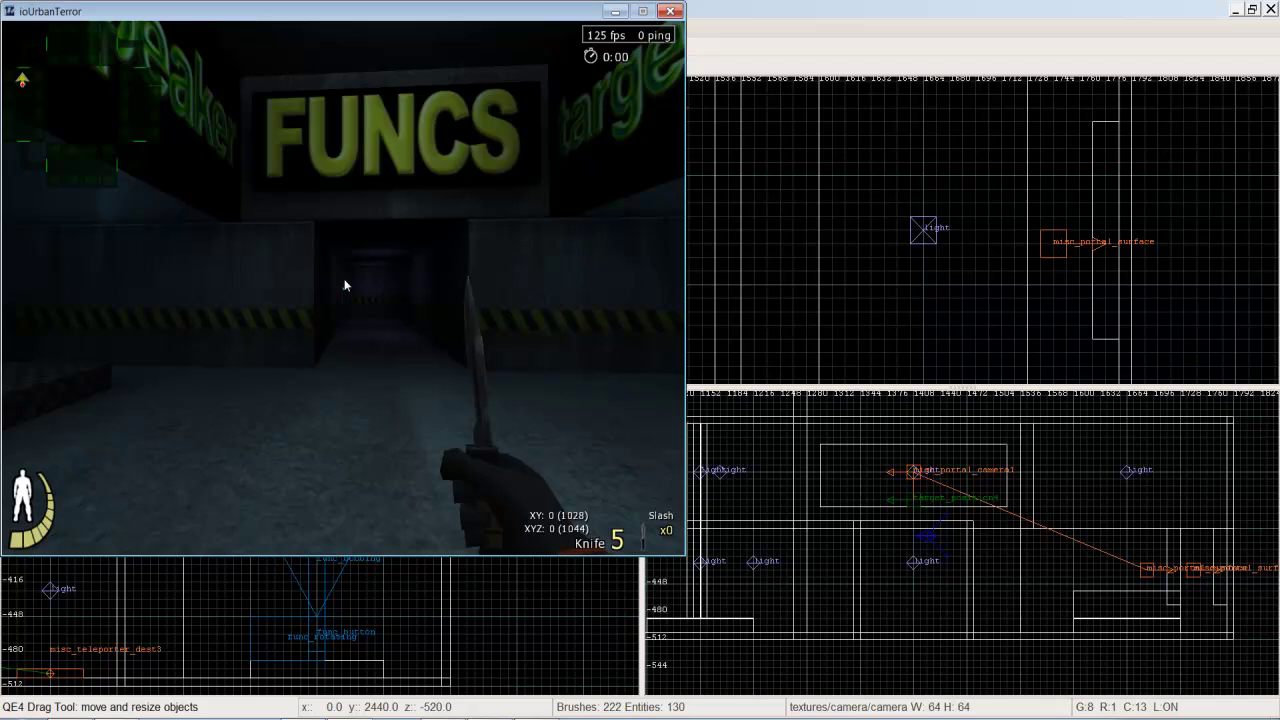
{"action": "key", "text": "w"}
{"action": "key", "text": "s"}
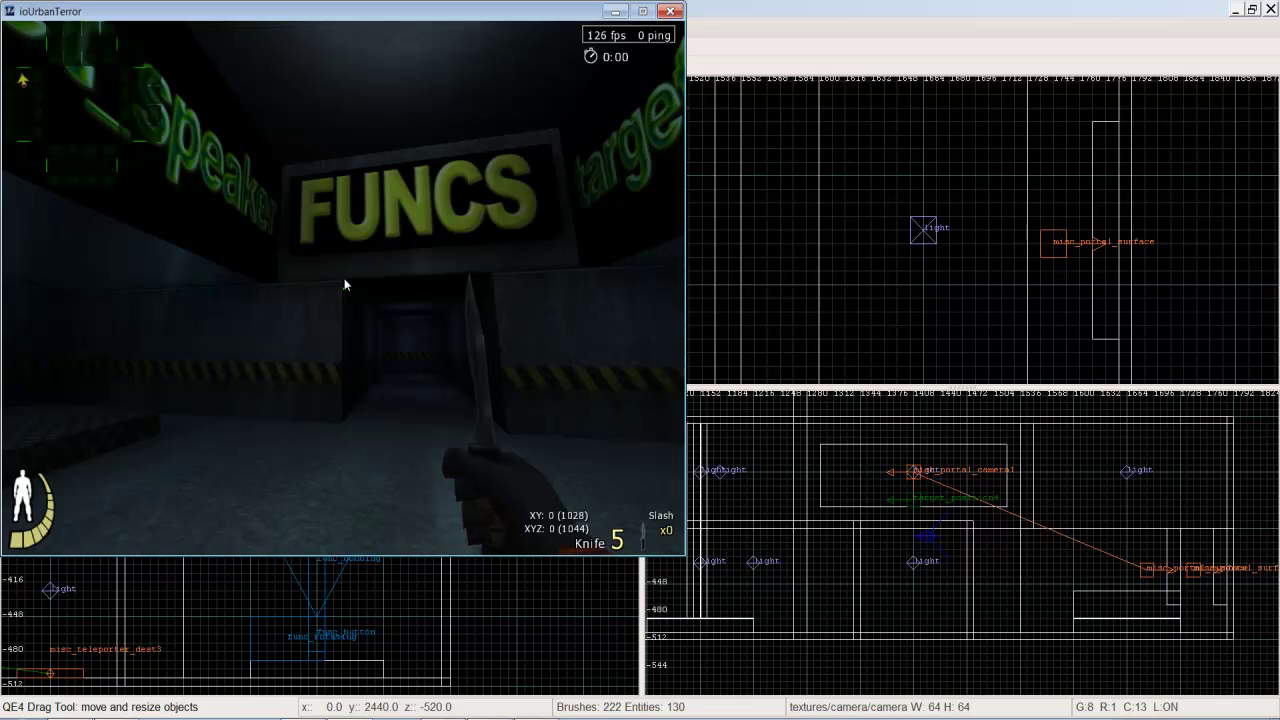
{"action": "key", "text": "w"}
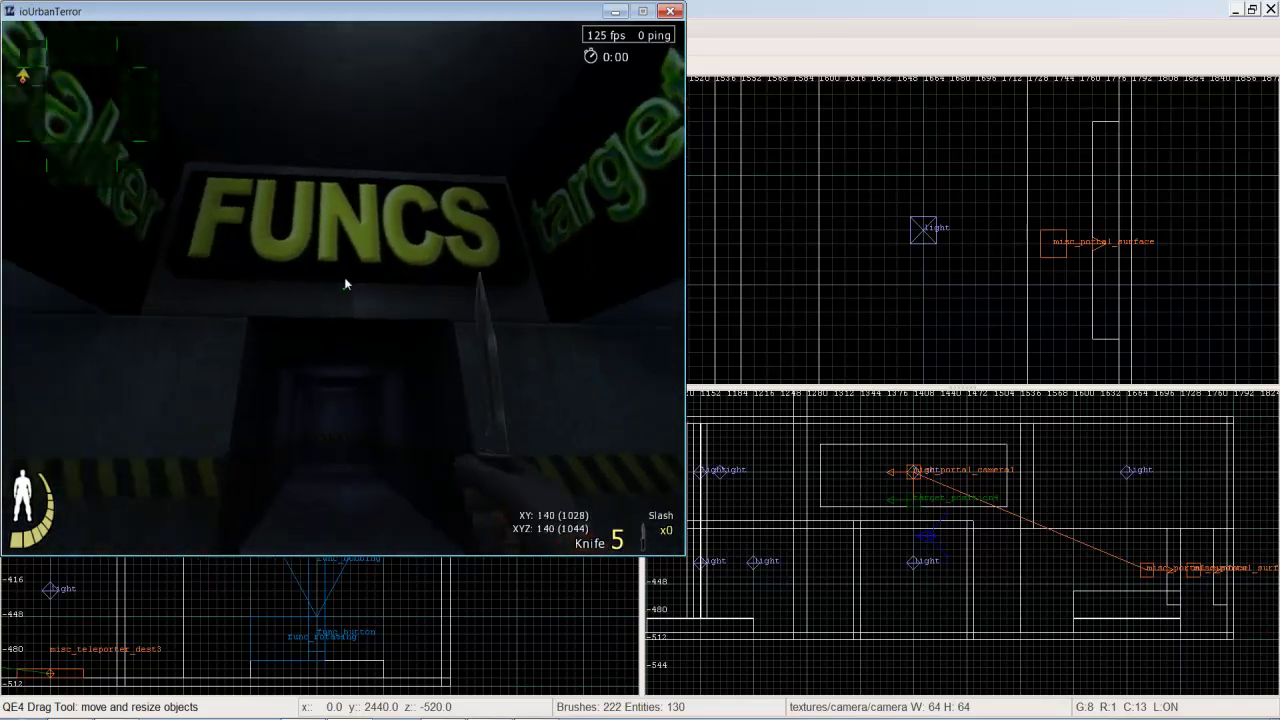
{"action": "key", "text": "s"}
Enter the target_speaker bay, approach its platform from several distances and step onto it.
{"action": "left_click", "coordinate": [345, 285]}
{"action": "key", "text": "w"}
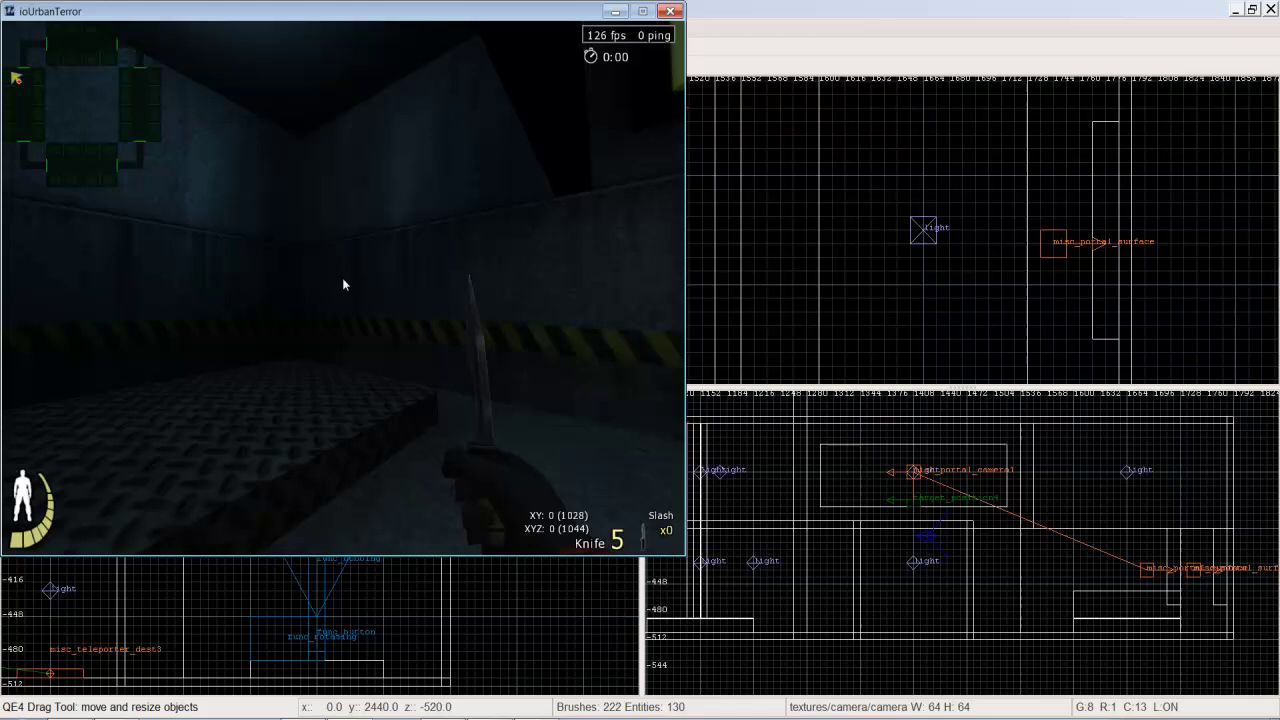
{"action": "key", "text": "s"}
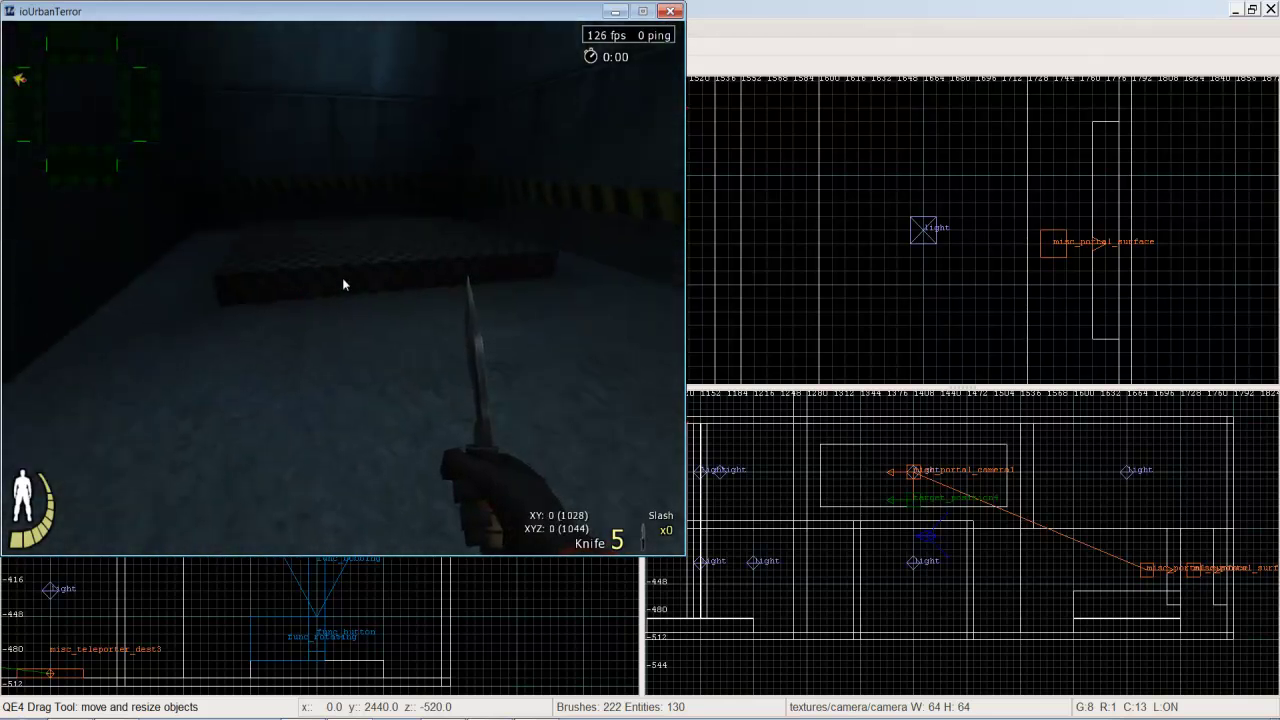
{"action": "key", "text": "w"}
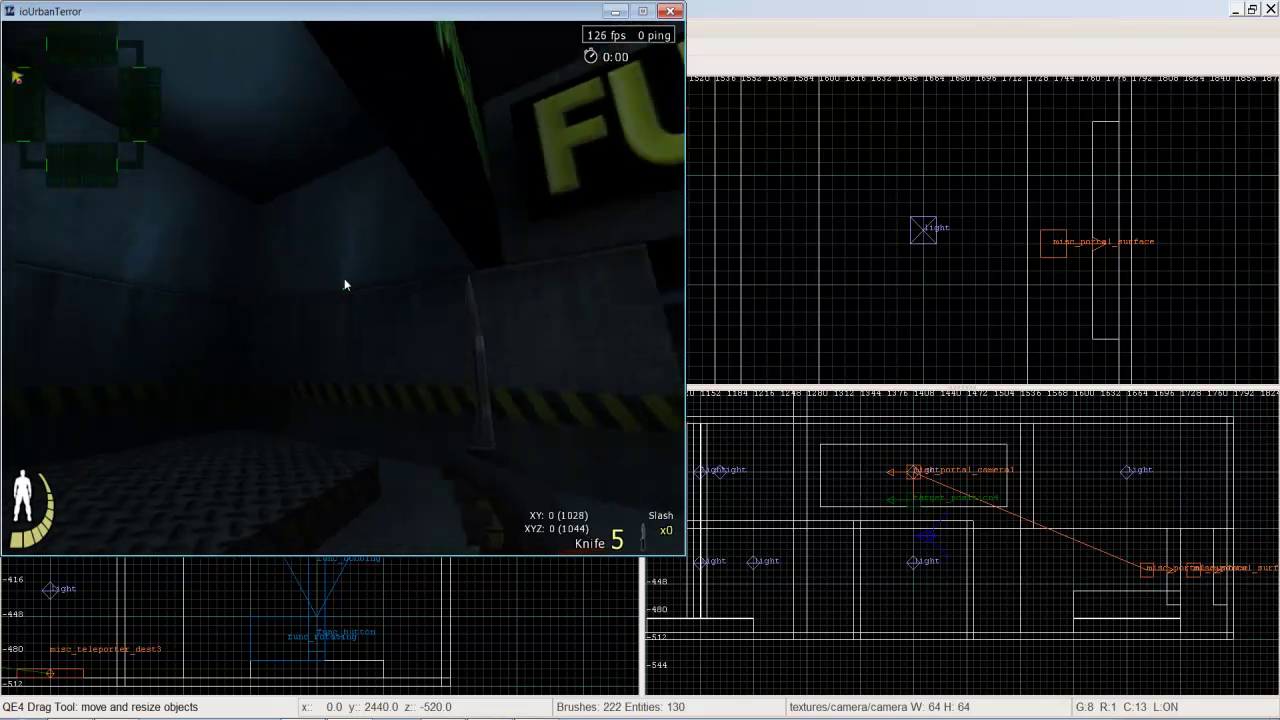
{"action": "key", "text": "w"}
{"action": "key", "text": "w"}
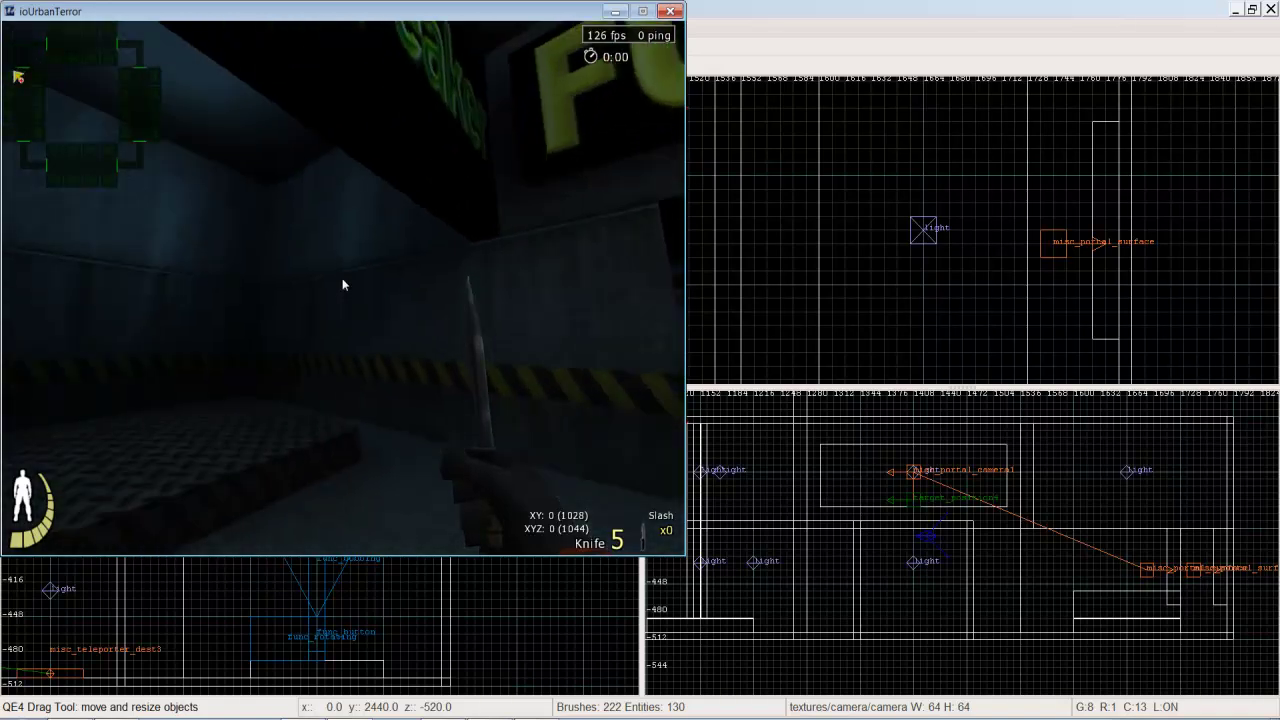
{"action": "key", "text": "w"}
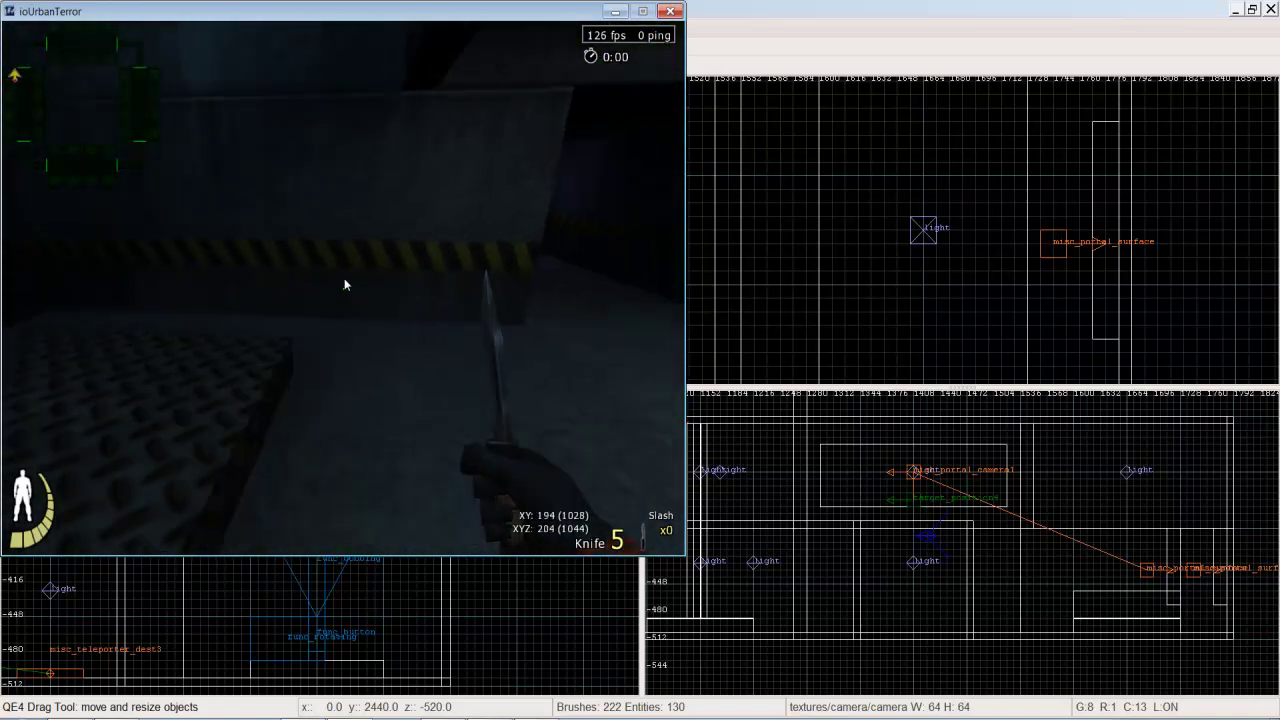
{"action": "key", "text": "a"}
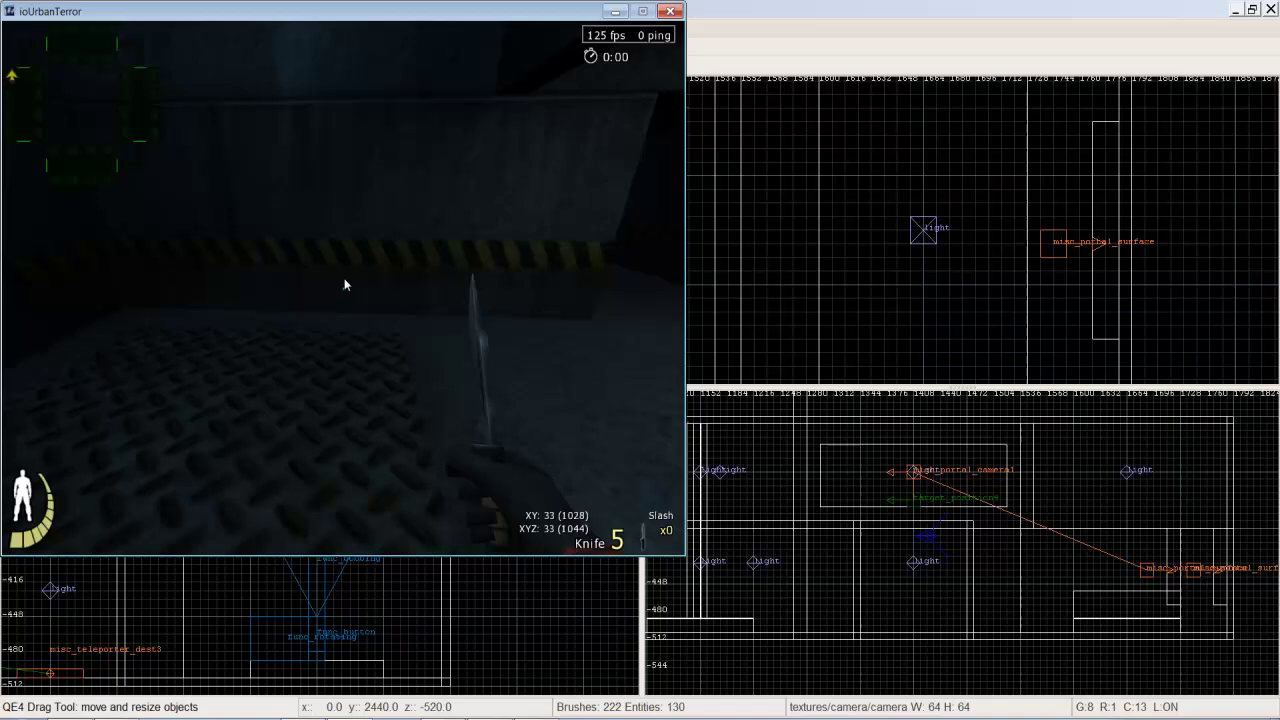
Walk down the hall to the target_location bay and send the location radio message from there.
{"action": "key", "text": "w"}
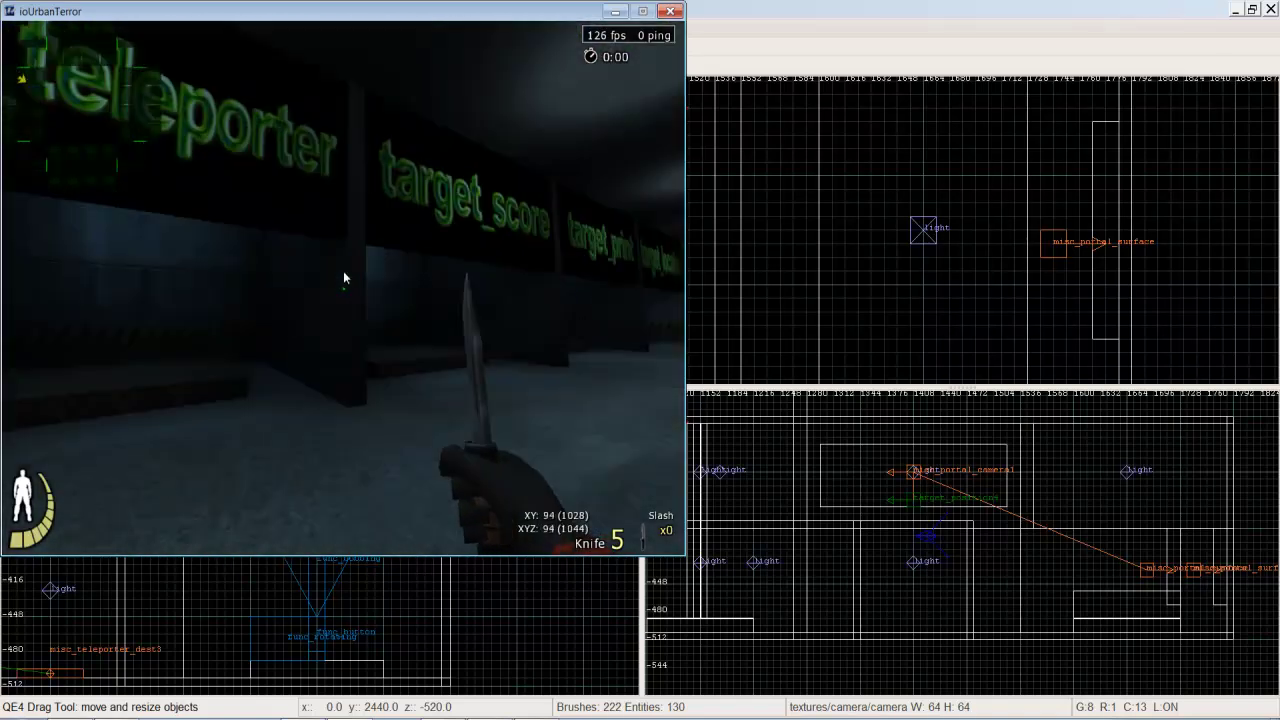
{"action": "key", "text": "w"}
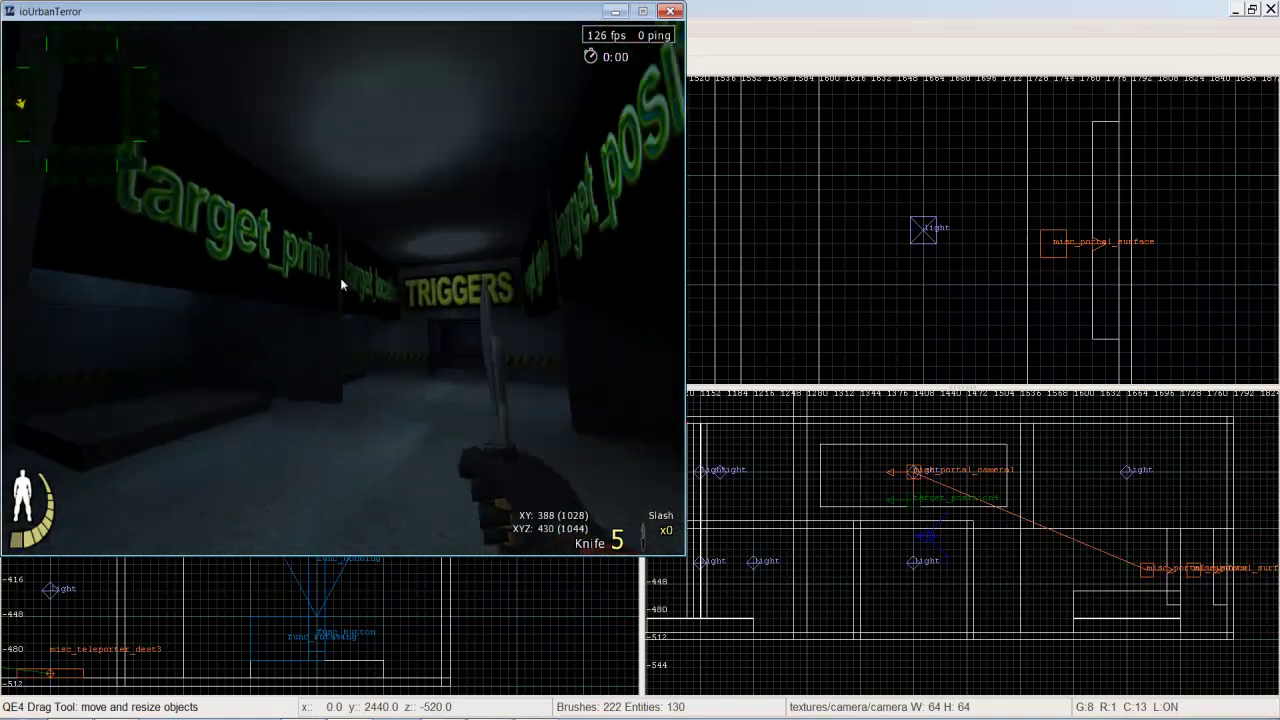
{"action": "key", "text": "w"}
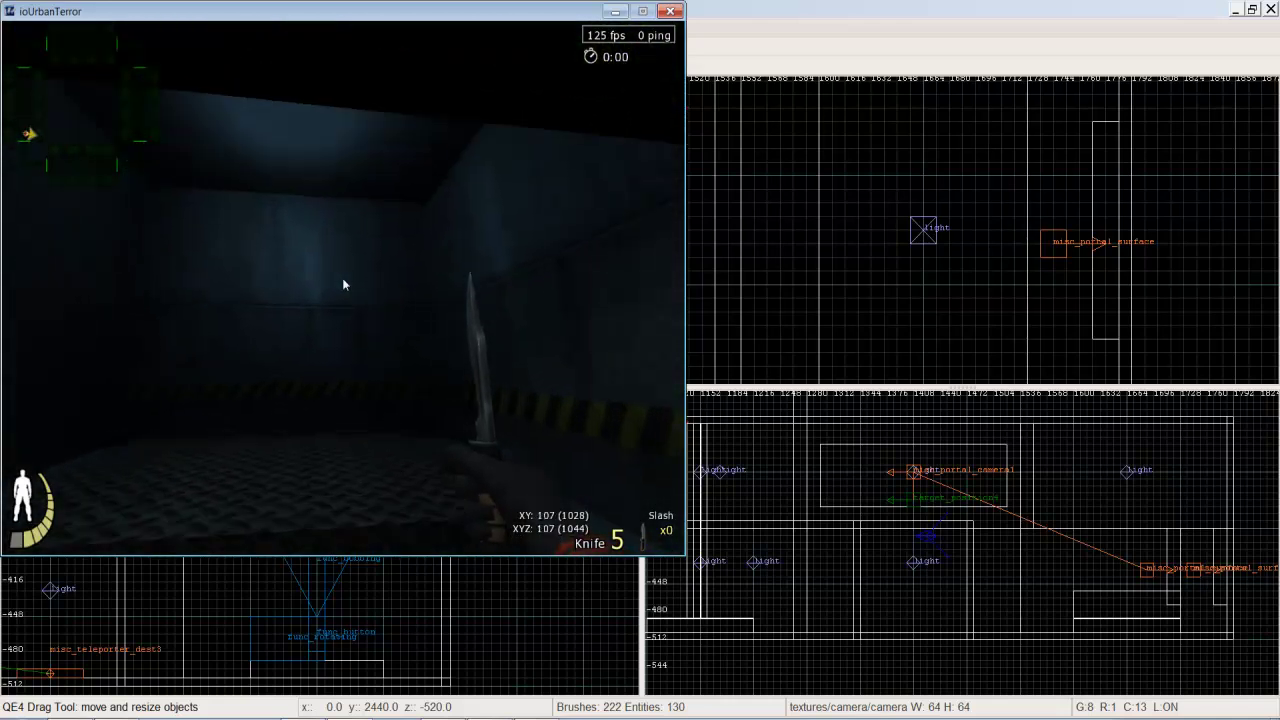
{"action": "key", "text": "h"}
{"action": "key", "text": "s"}
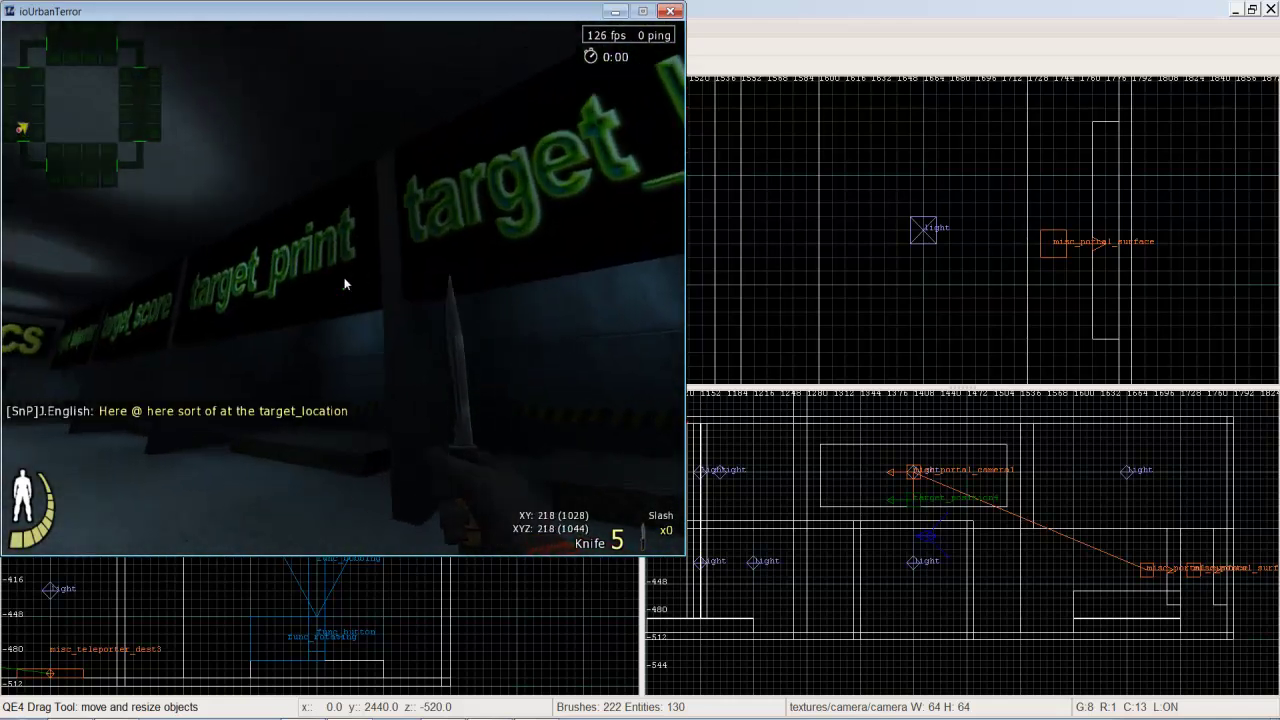
Go to the target_print bay and move around its platform to trigger the printed message.
{"action": "key", "text": "w"}
{"action": "key", "text": "w"}
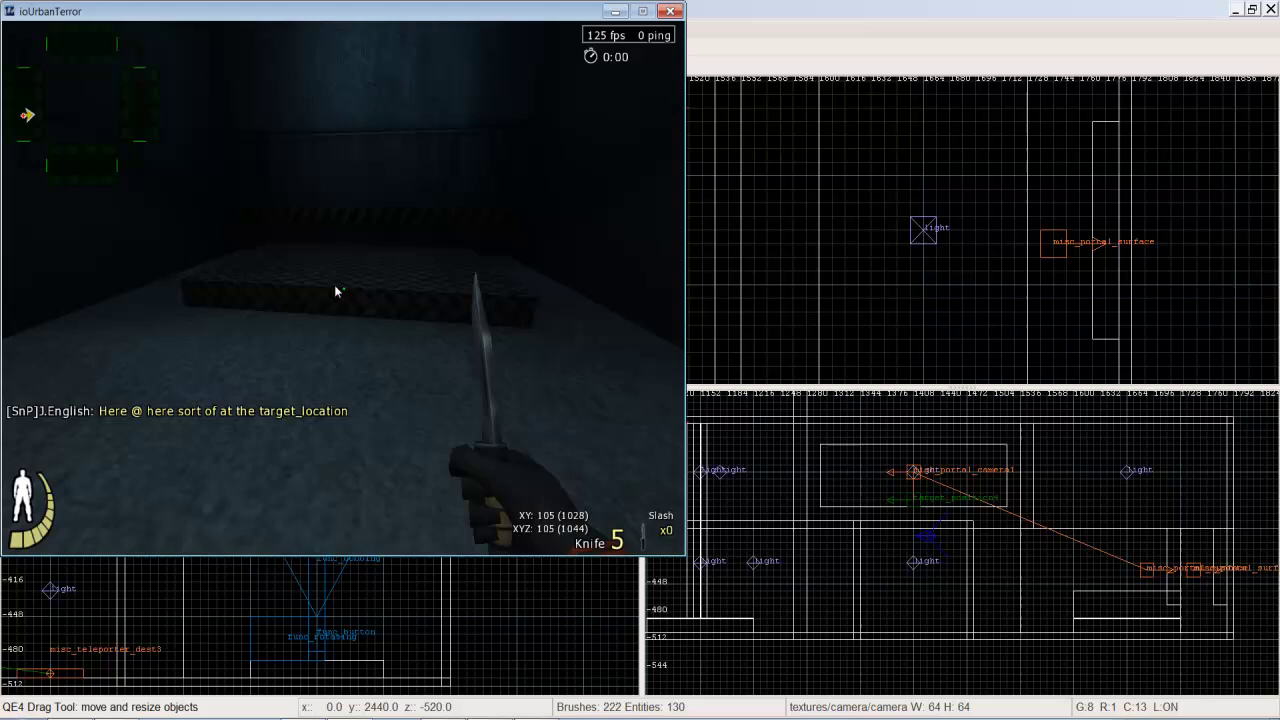
{"action": "key", "text": "d"}
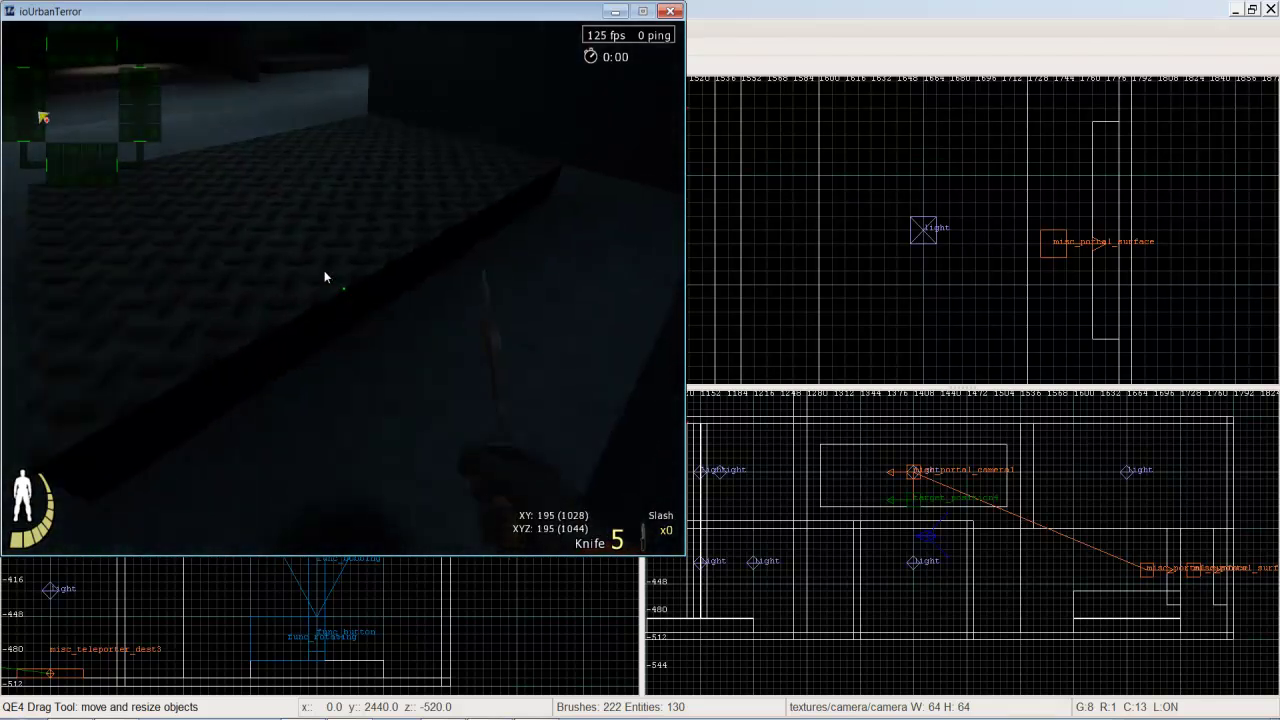
{"action": "key", "text": "d"}
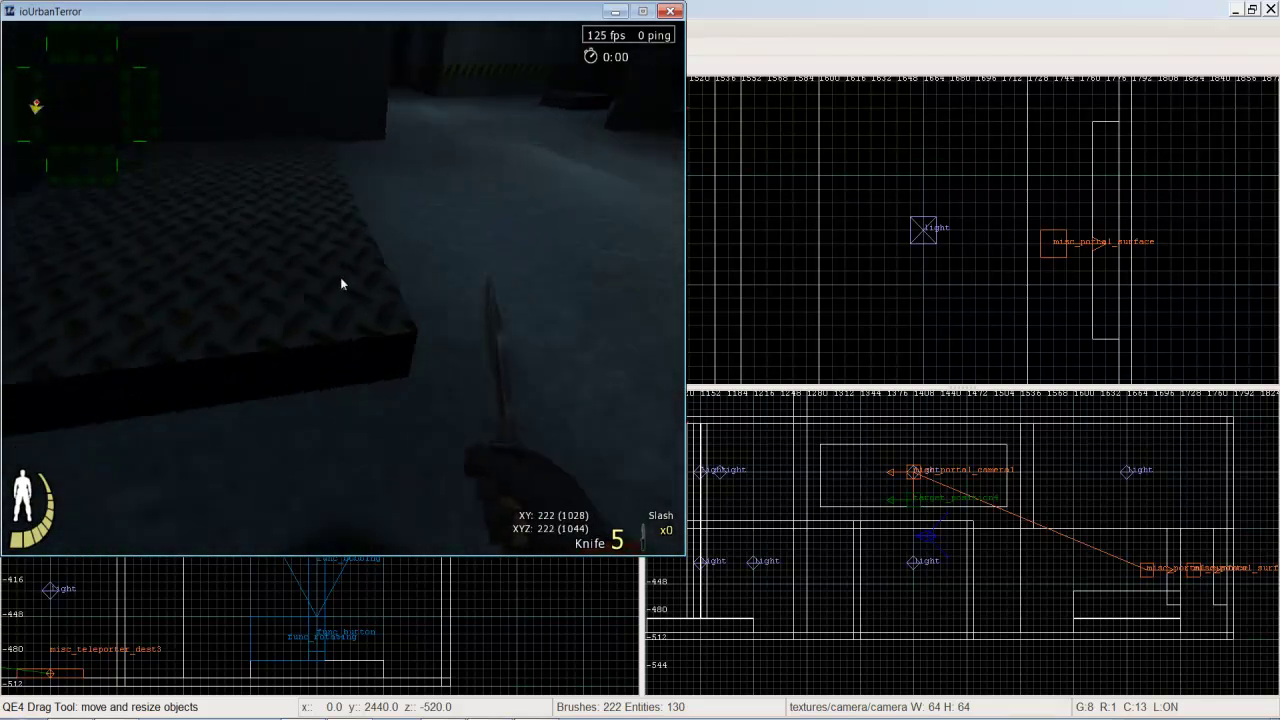
{"action": "key", "text": "s"}
{"action": "key", "text": "w"}
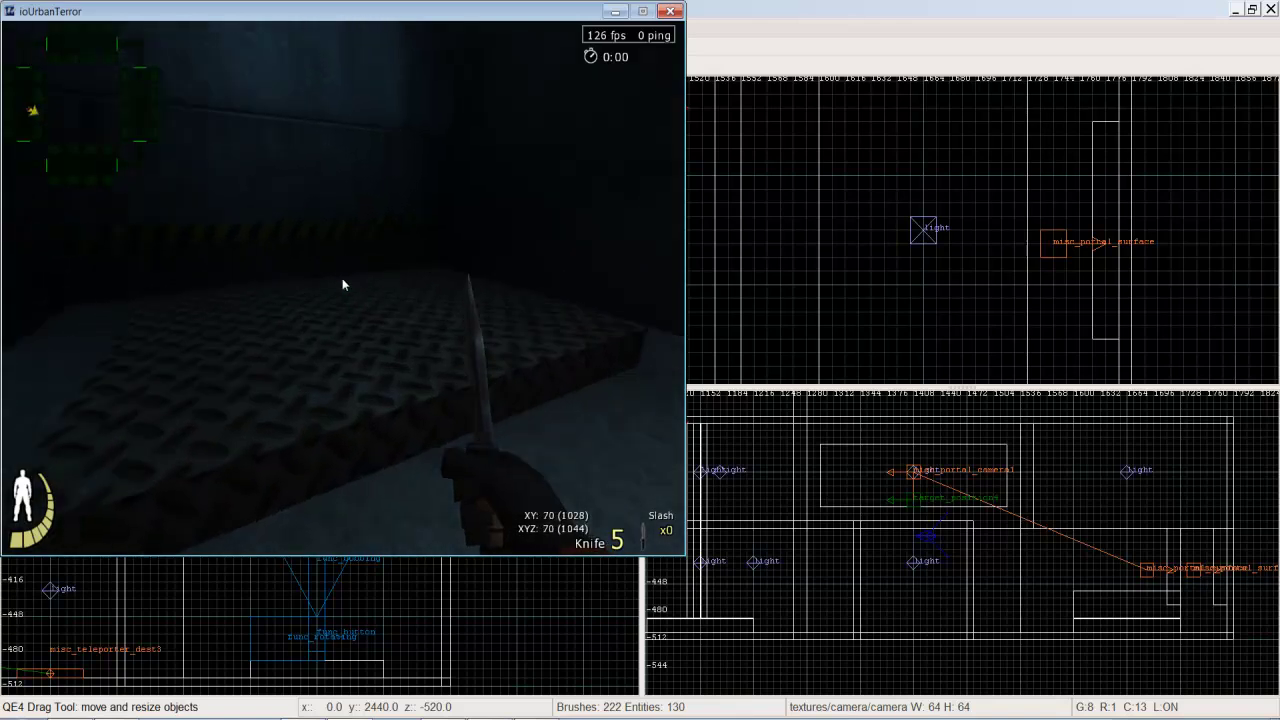
{"action": "key", "text": "s"}
{"action": "key", "text": "a"}
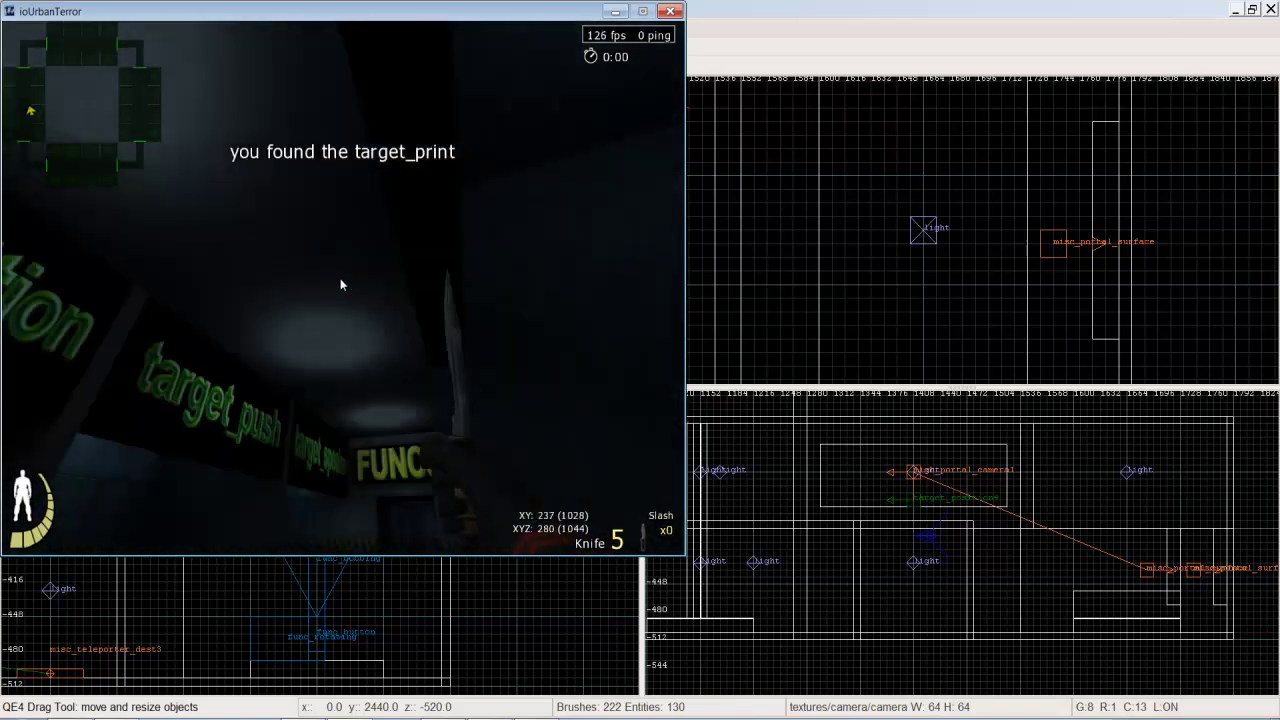
Go to the target_score bay, switch to the IMI DE .50 AE pistol and check the scoreboard before and after crossing the platform.
{"action": "key", "text": "w"}
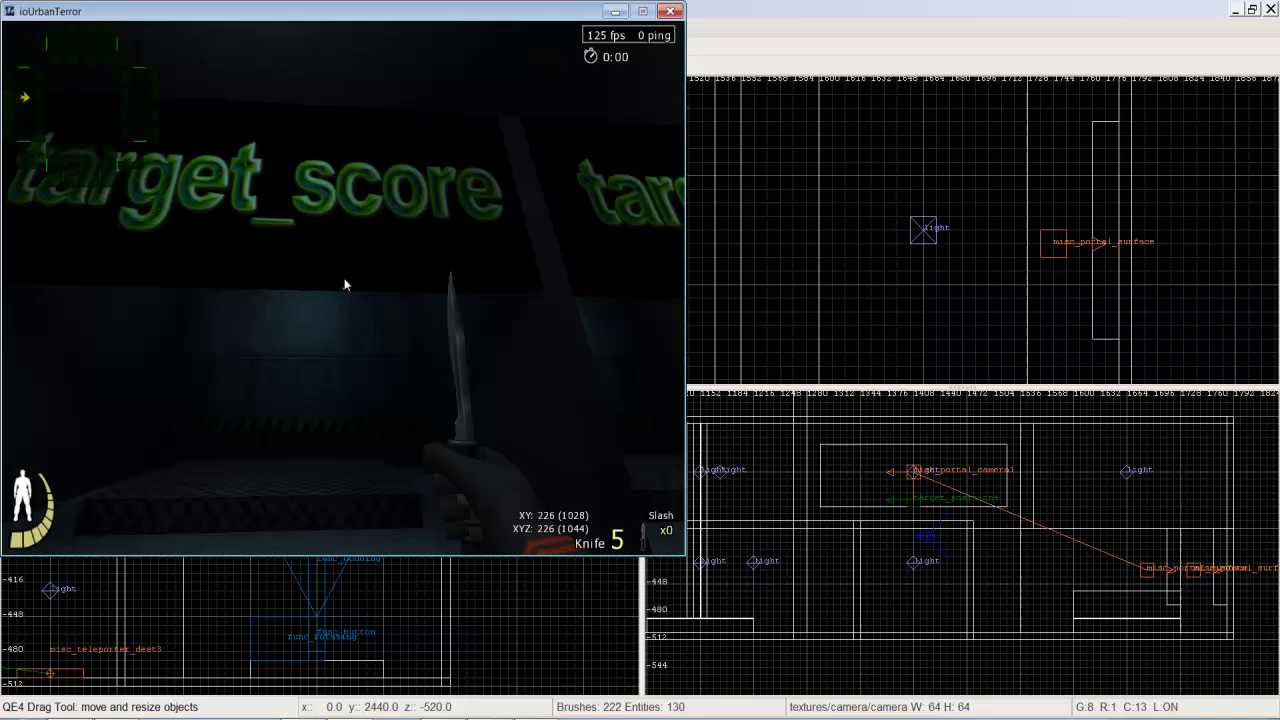
{"action": "scroll", "coordinate": [345, 286], "scroll_direction": "down", "scroll_amount": 2}
{"action": "key", "text": "Tab"}
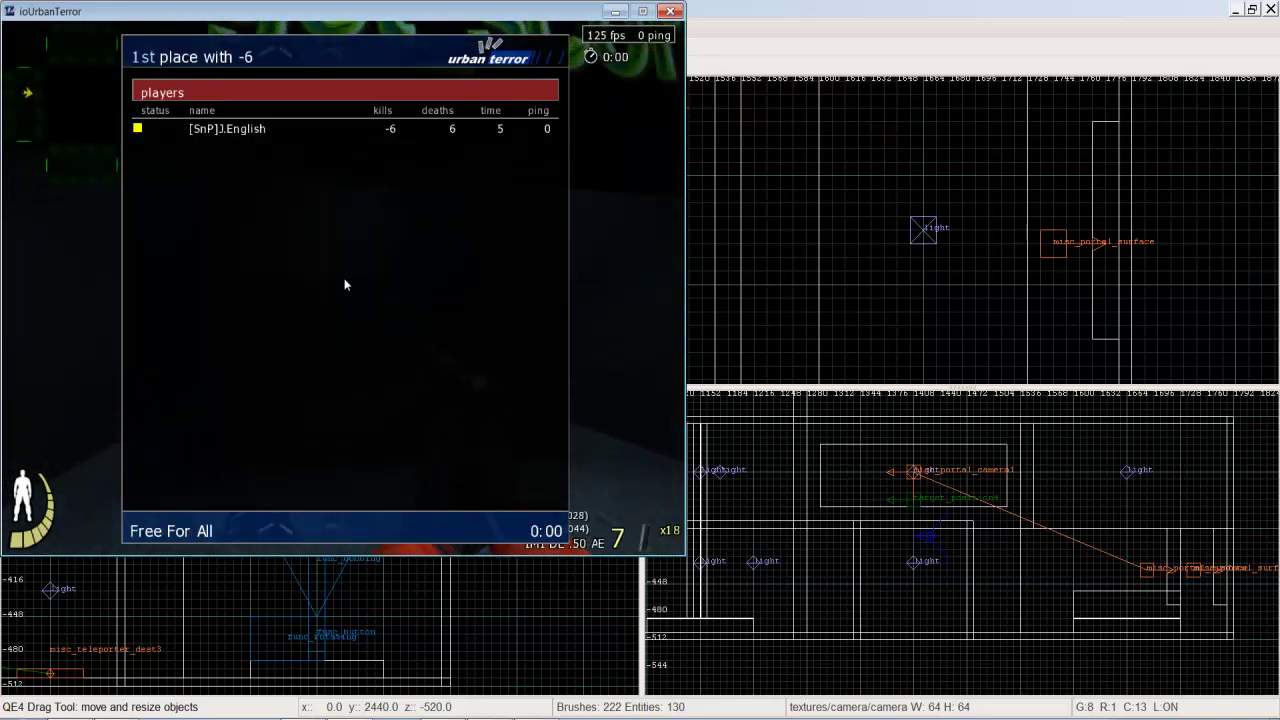
{"action": "key", "text": "s"}
{"action": "key", "text": "w"}
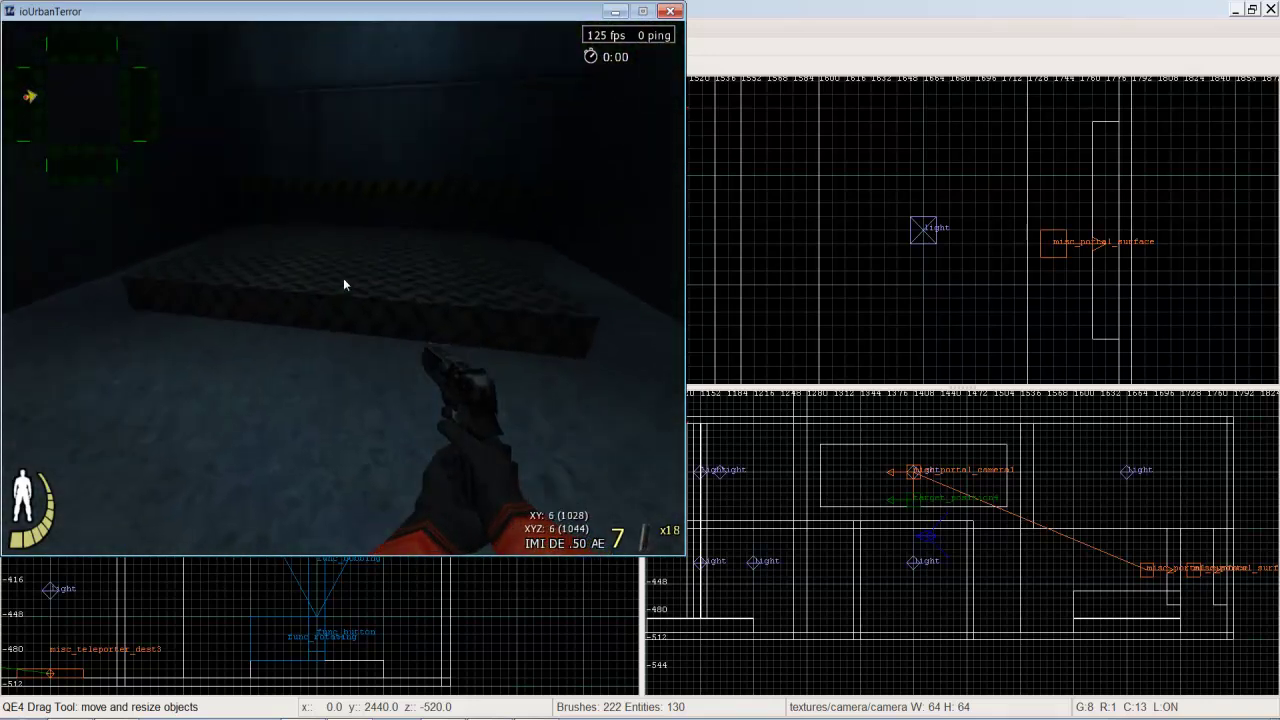
{"action": "key", "text": "Tab"}
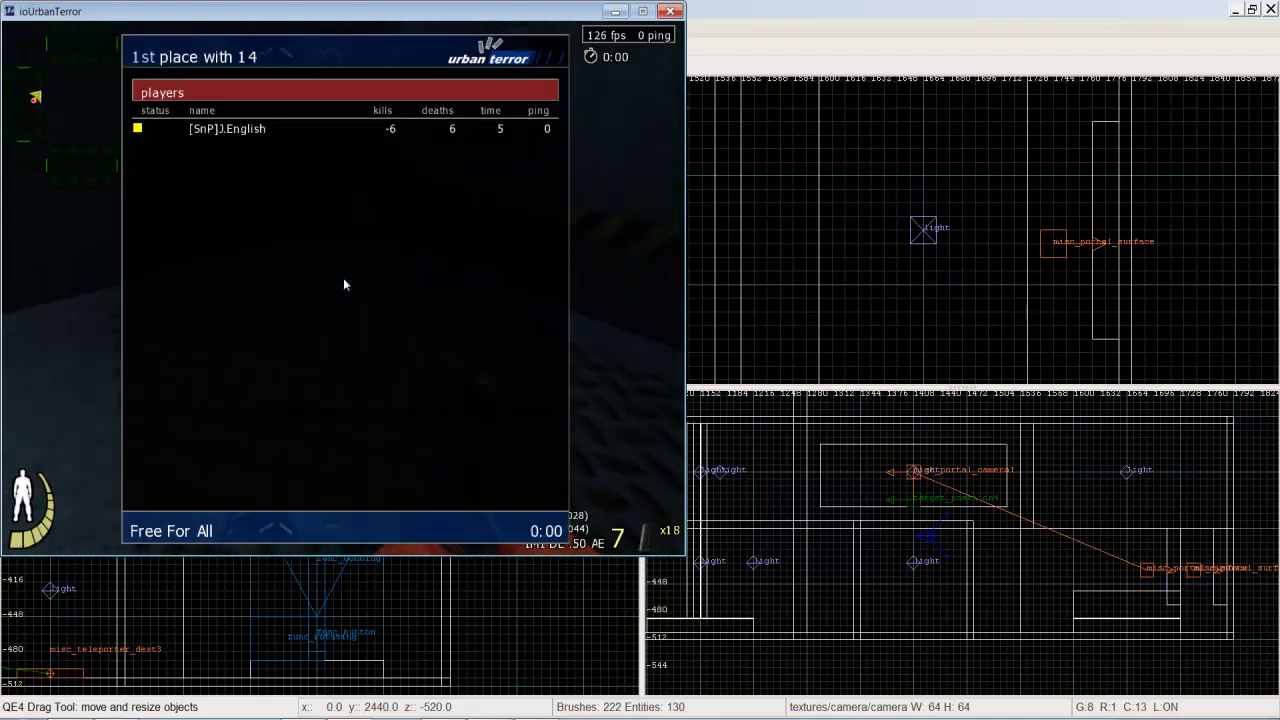
{"action": "key", "text": "Tab"}
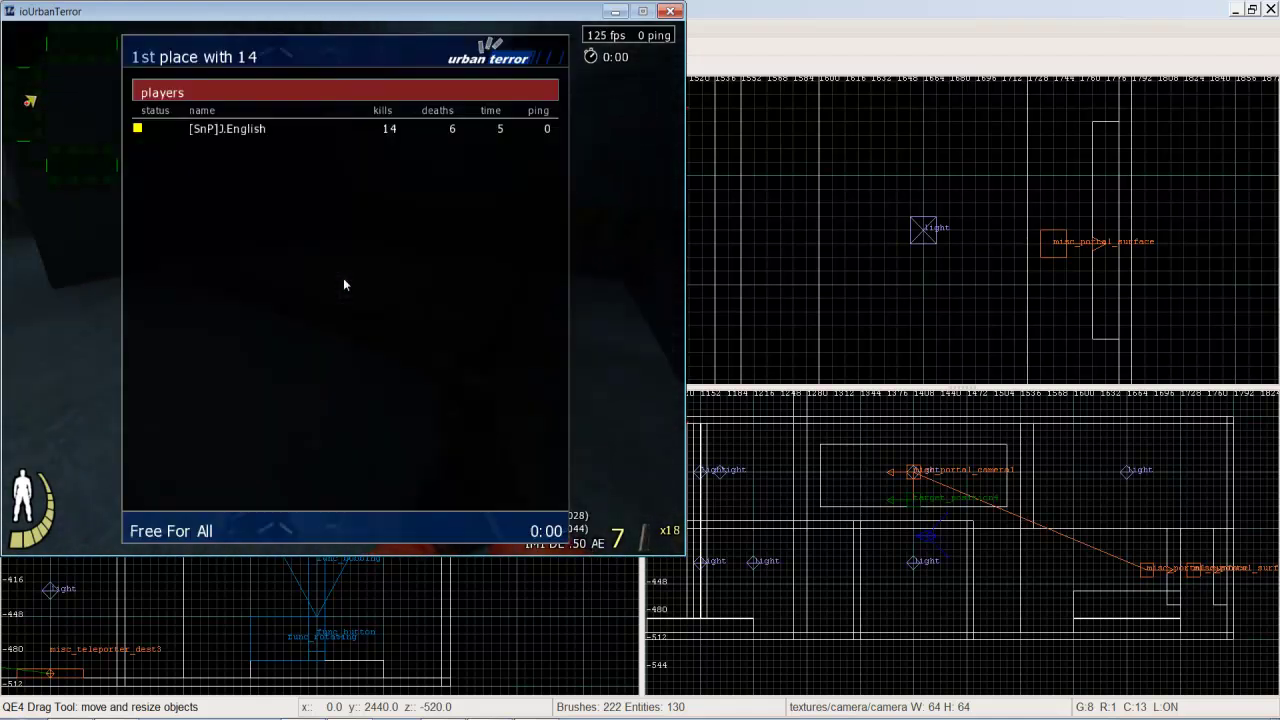
Cross the target_score platform again and recheck the kill count on the scoreboard.
{"action": "key", "text": "w"}
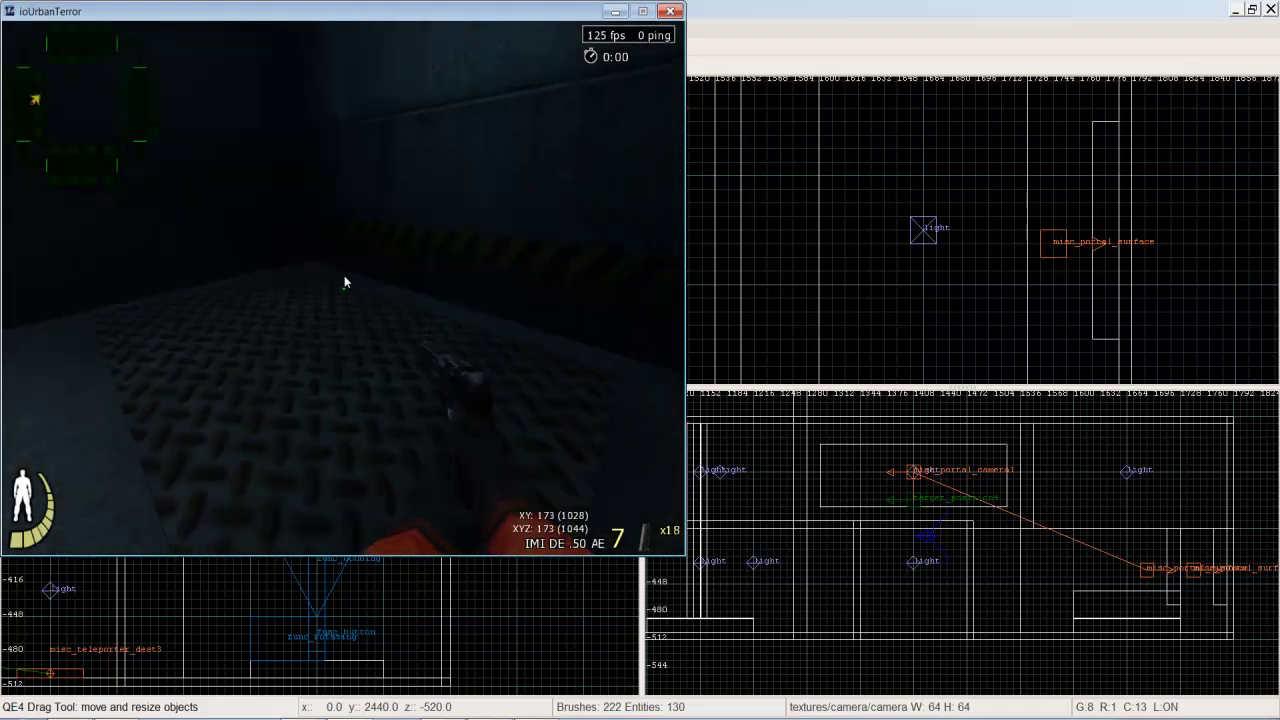
{"action": "key", "text": "Tab"}
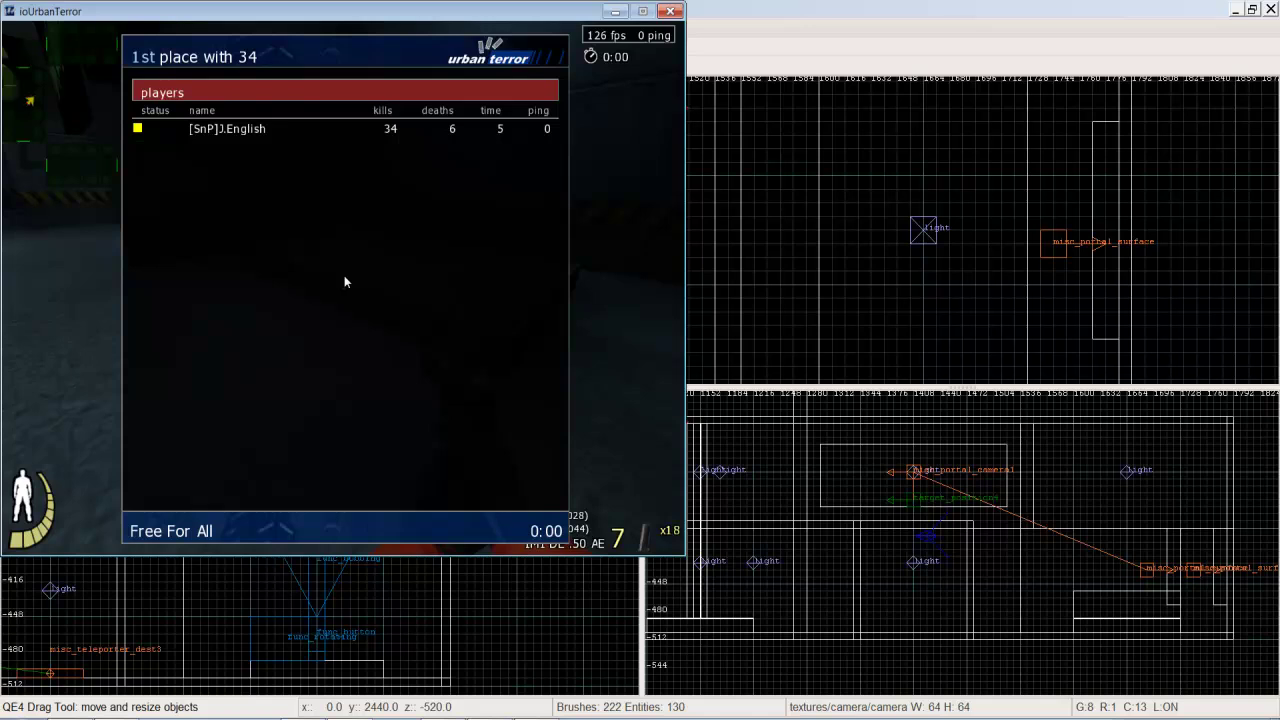
{"action": "key", "text": "Tab"}
{"action": "key", "text": "w"}
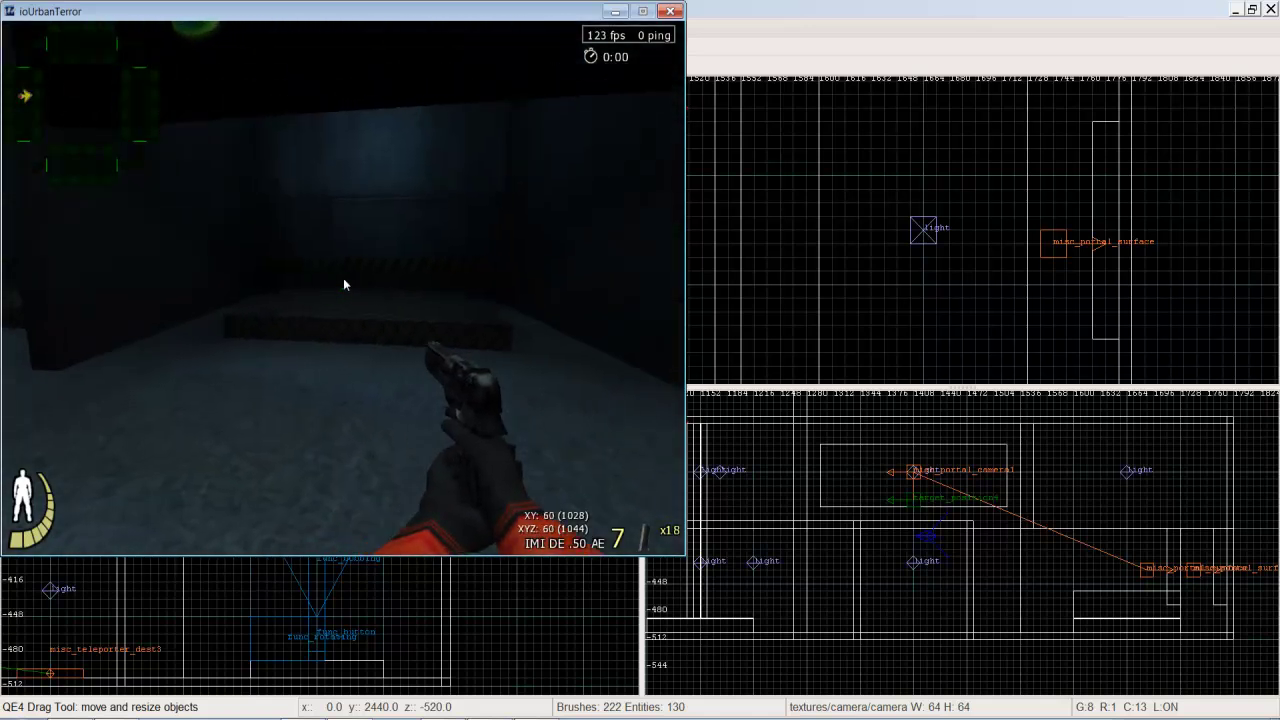
Walk around the target_score platform to view it from the front and back, and fire one pistol shot.
{"action": "key", "text": "d"}
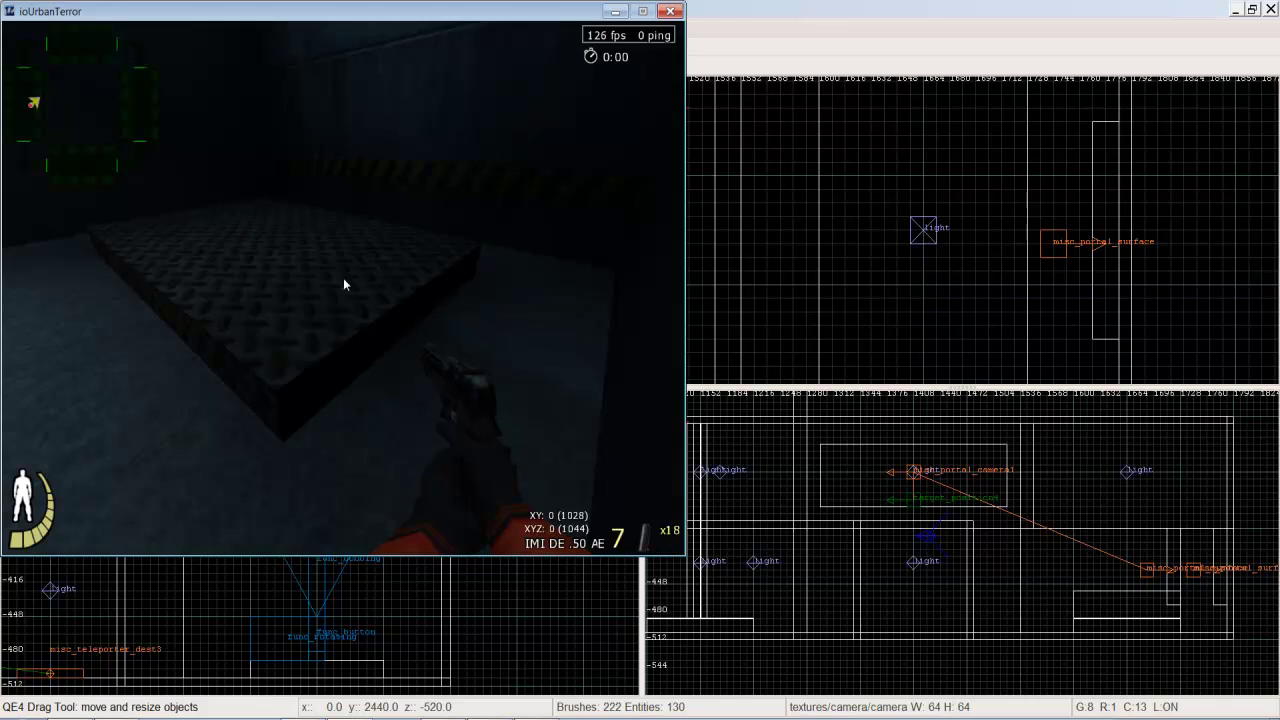
{"action": "key", "text": "w"}
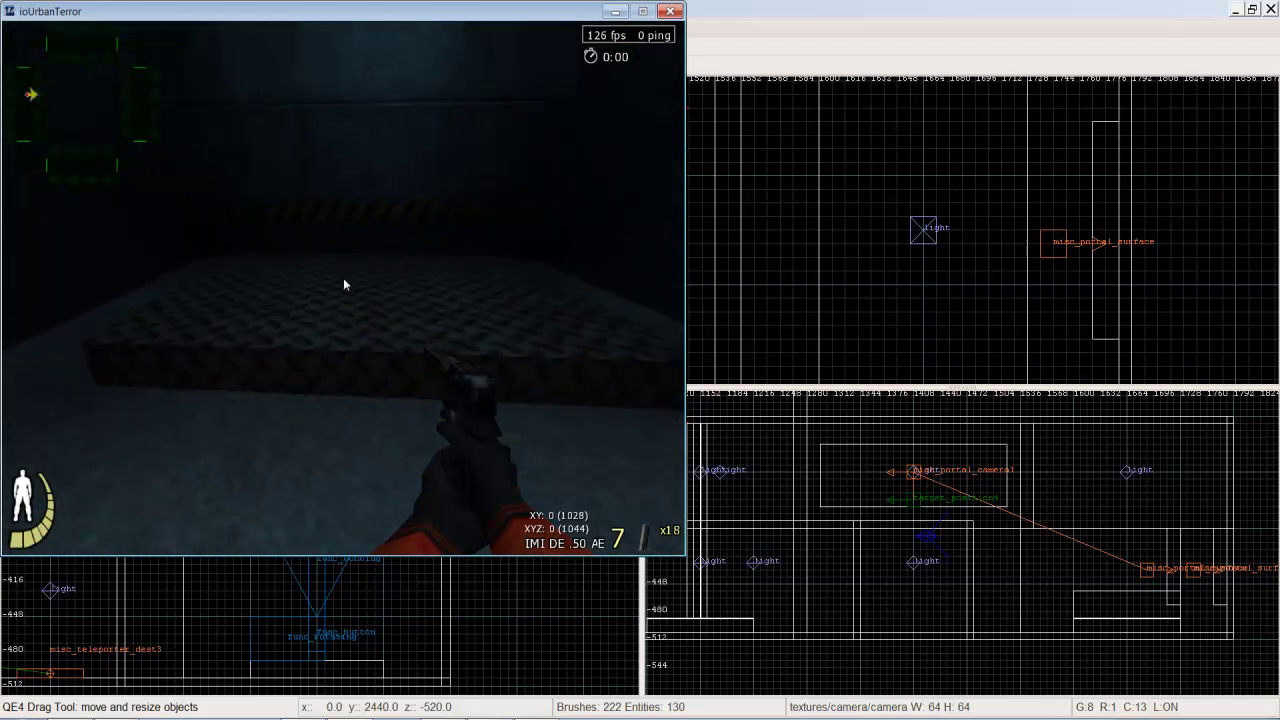
{"action": "key", "text": "d"}
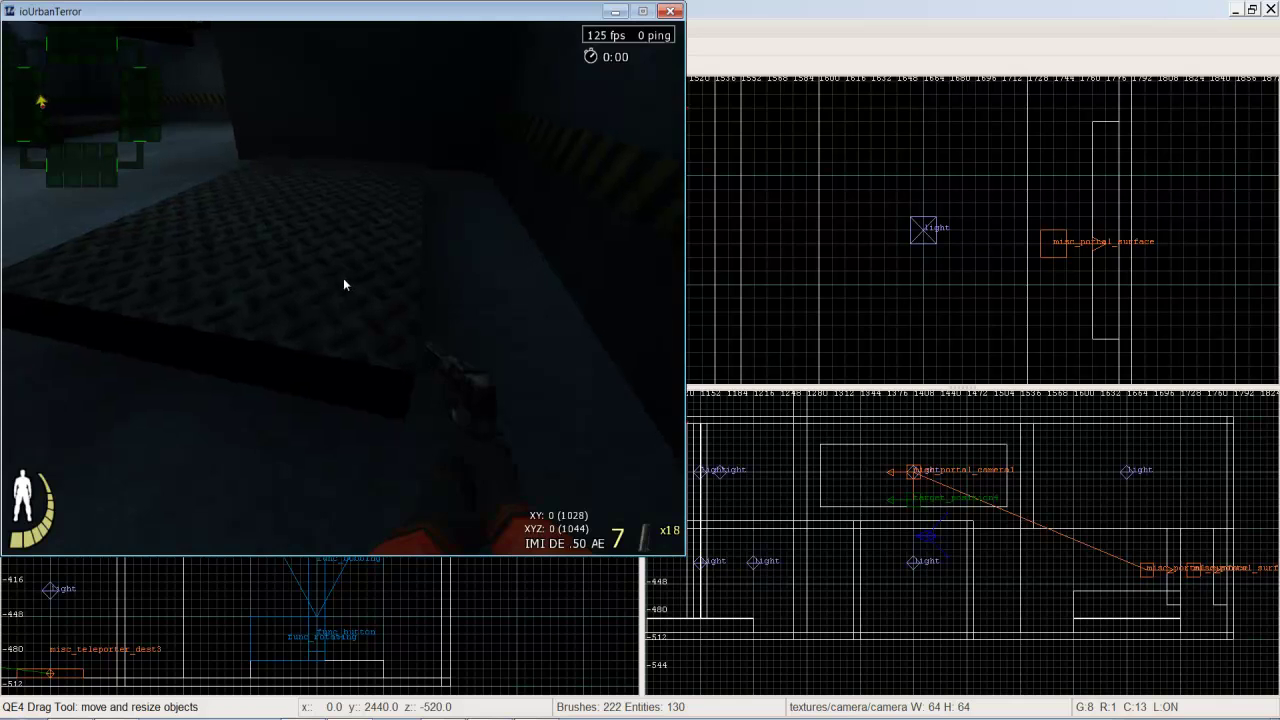
{"action": "left_click", "coordinate": [343, 285]}
{"action": "key", "text": "a"}
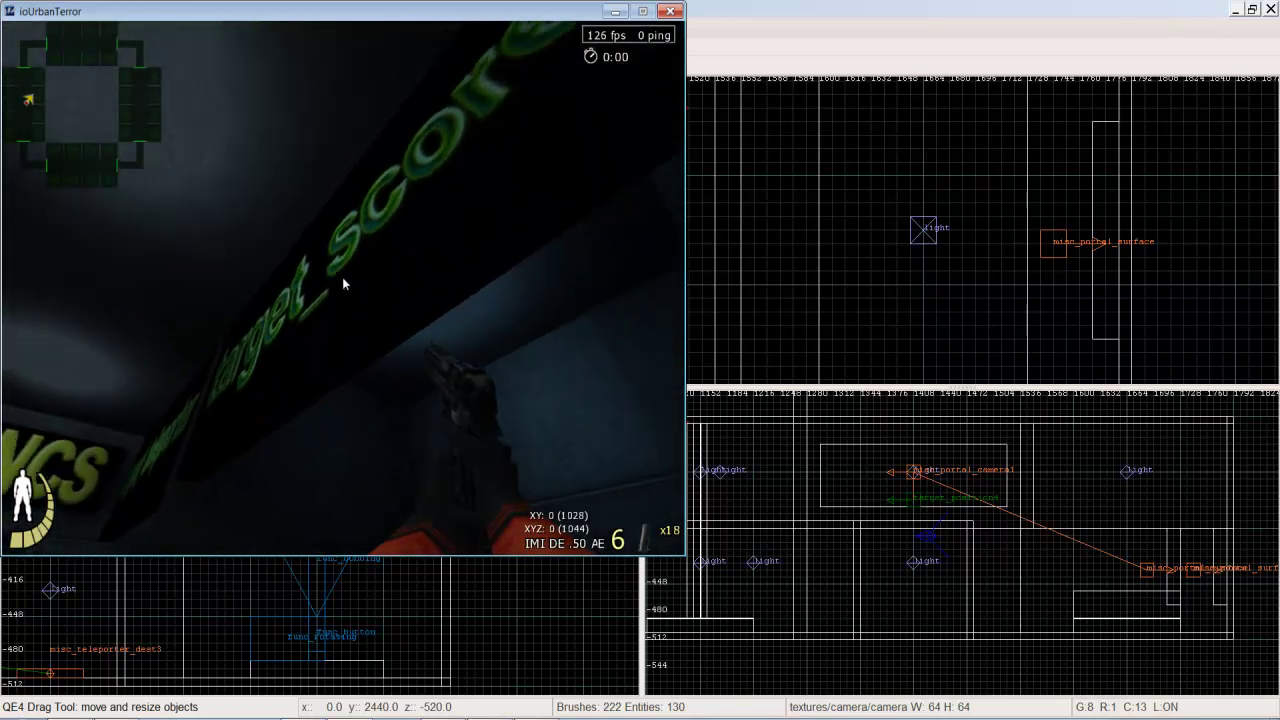
Walk from the target_score bay past target_push and target_speaker to the target_teleporter bay and switch to the knife.
{"action": "key", "text": "w"}
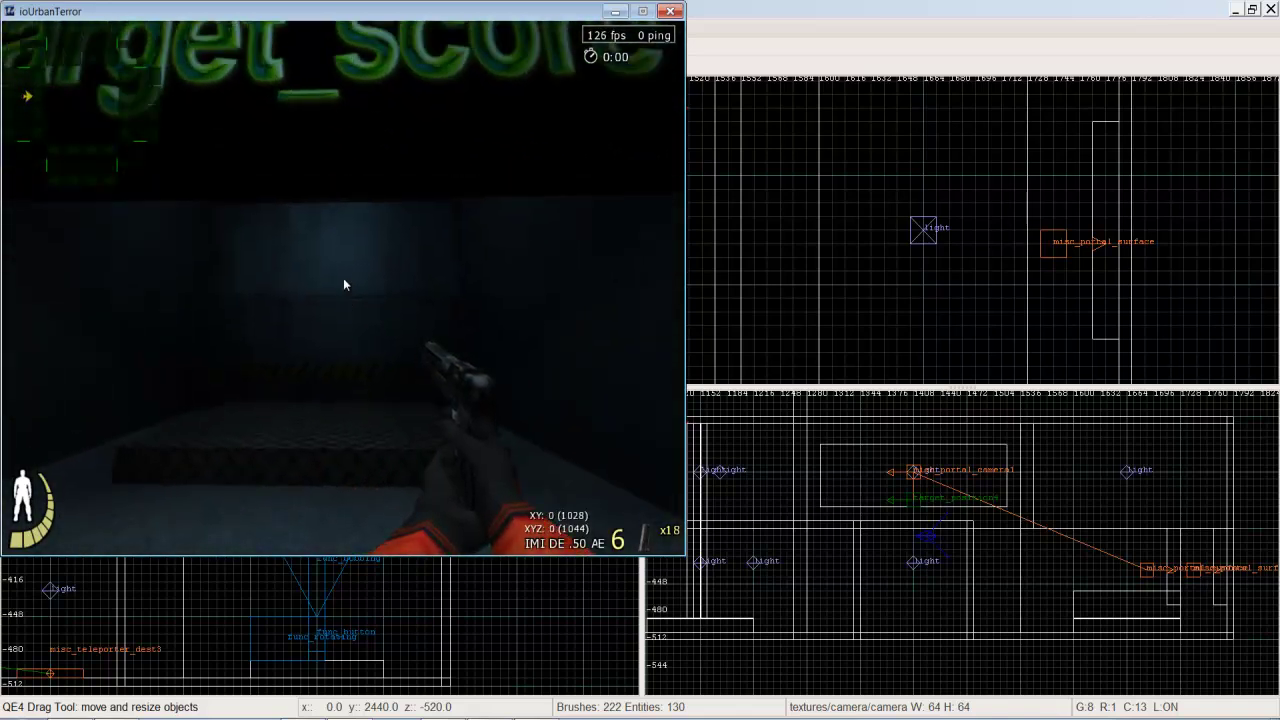
{"action": "key", "text": "w"}
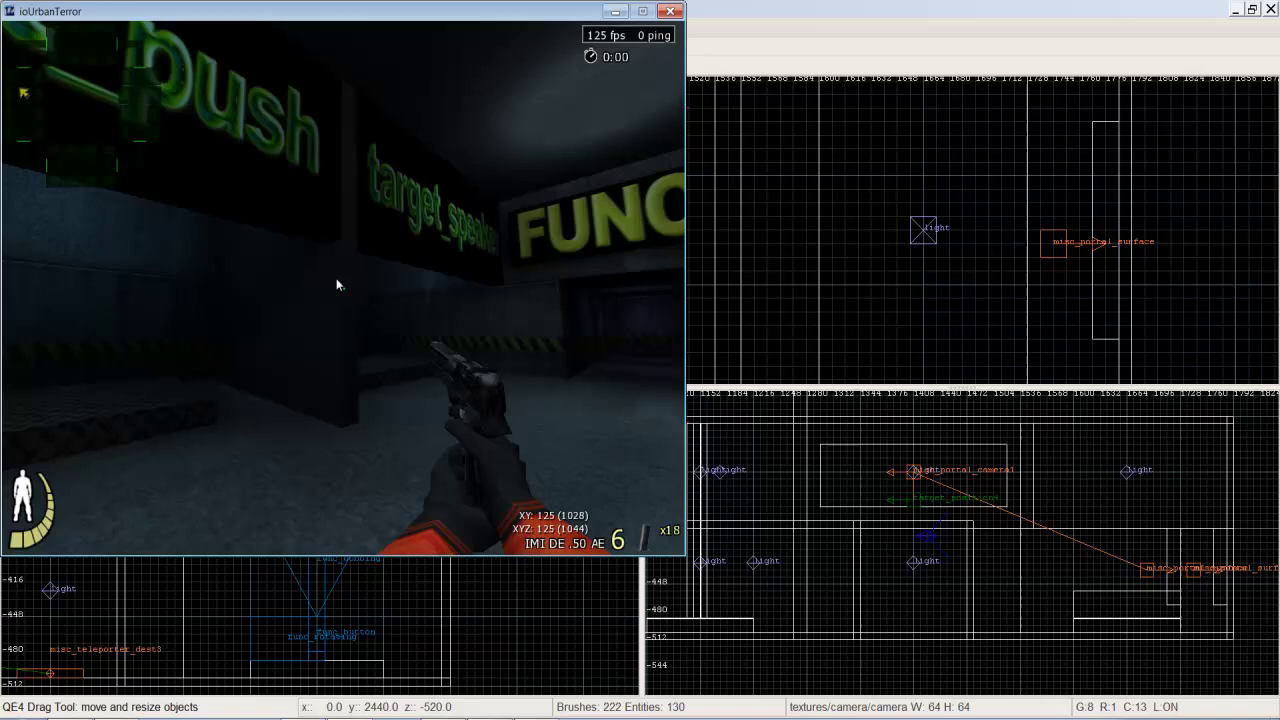
{"action": "key", "text": "w"}
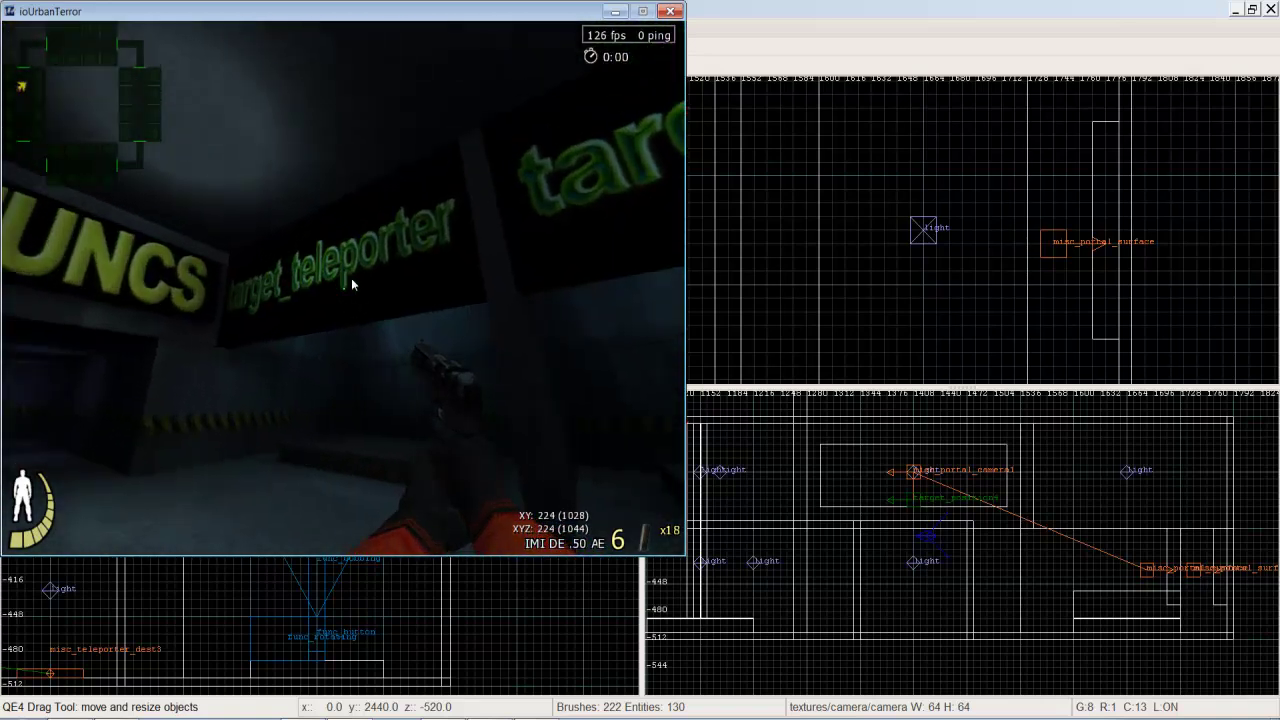
{"action": "key", "text": "w"}
{"action": "scroll", "coordinate": [344, 285], "scroll_direction": "up", "scroll_amount": 2}
{"action": "key", "text": "w"}
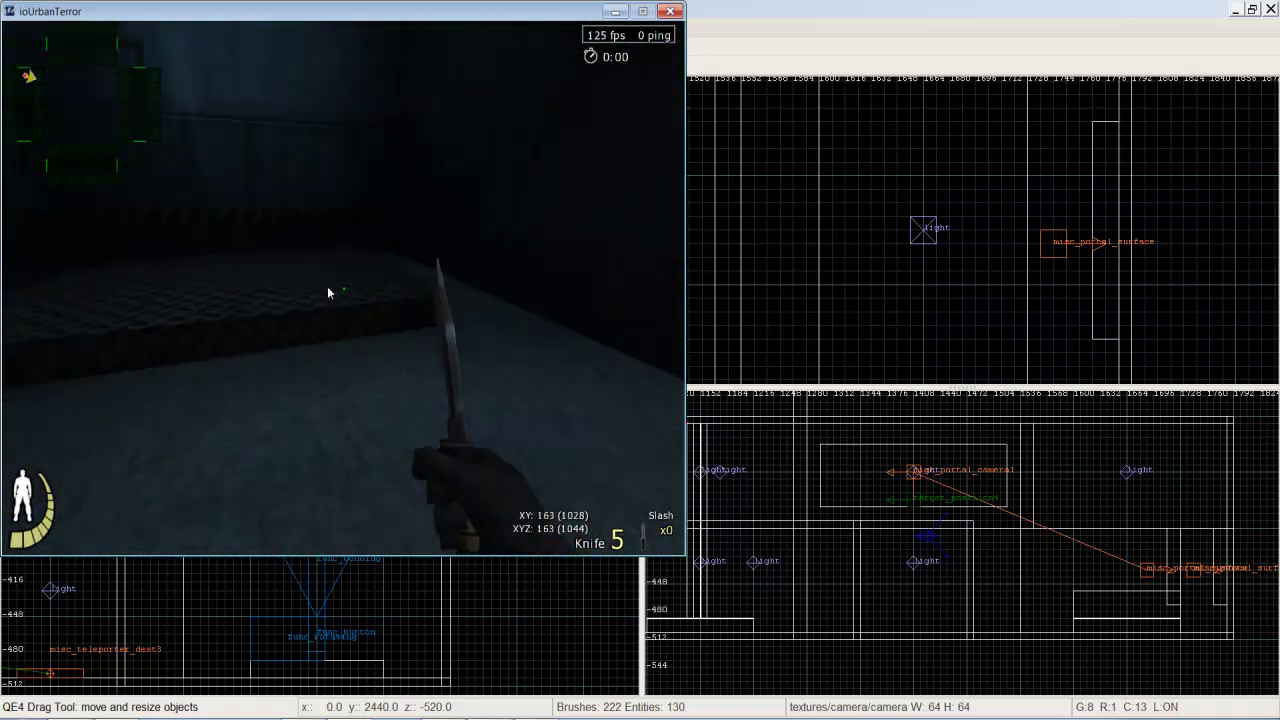
Walk along the TARGETS hall past the target_speaker bay to target_print, and return towards the target_teleporter bay.
{"action": "key", "text": "w"}
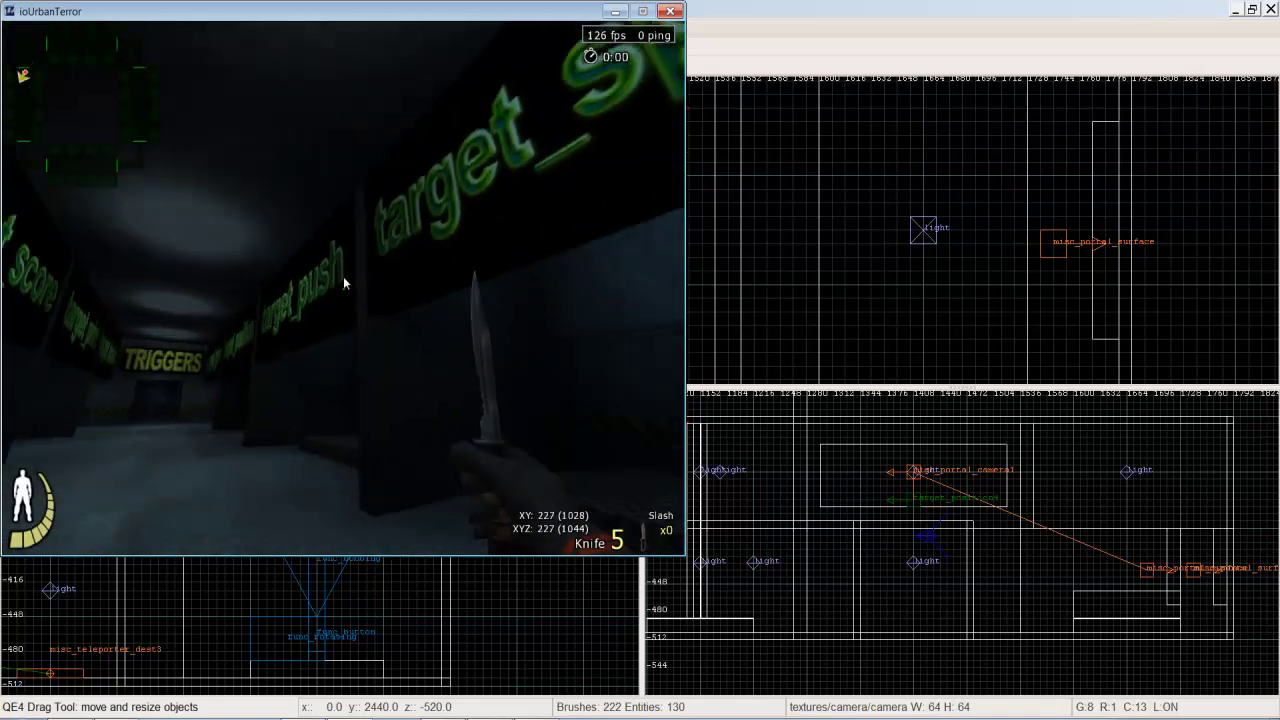
{"action": "key", "text": "w"}
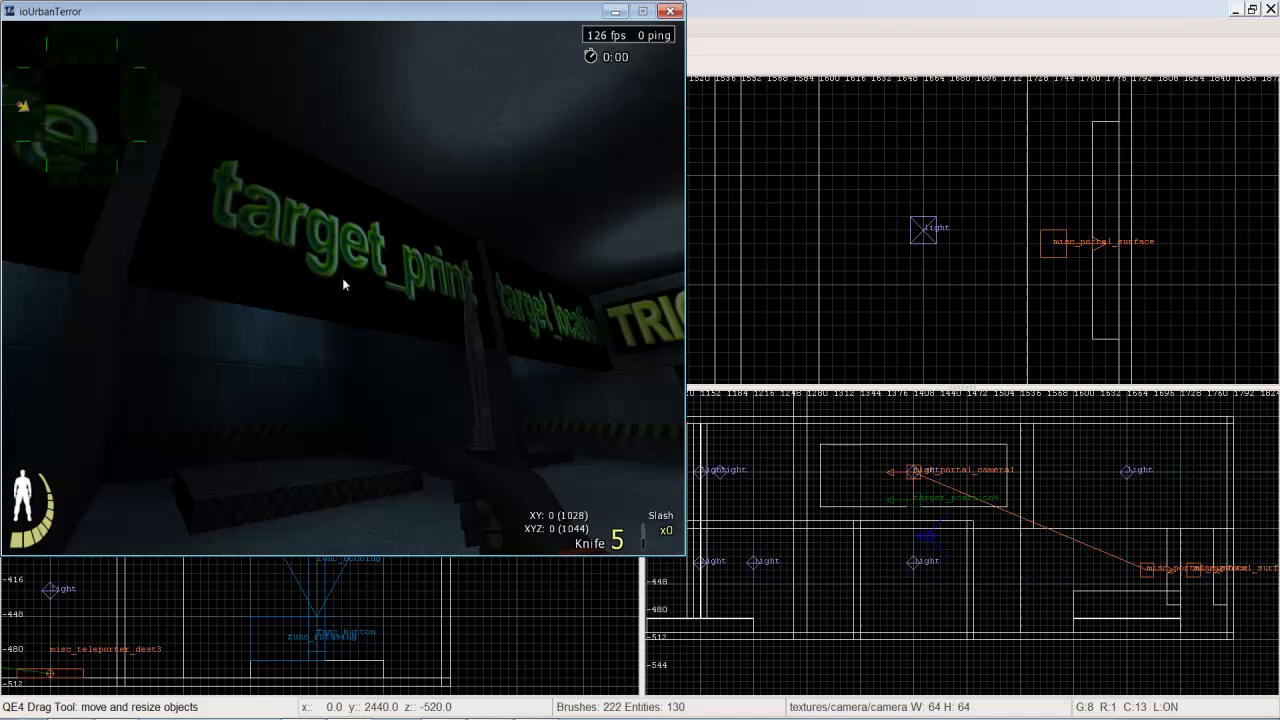
{"action": "key", "text": "w"}
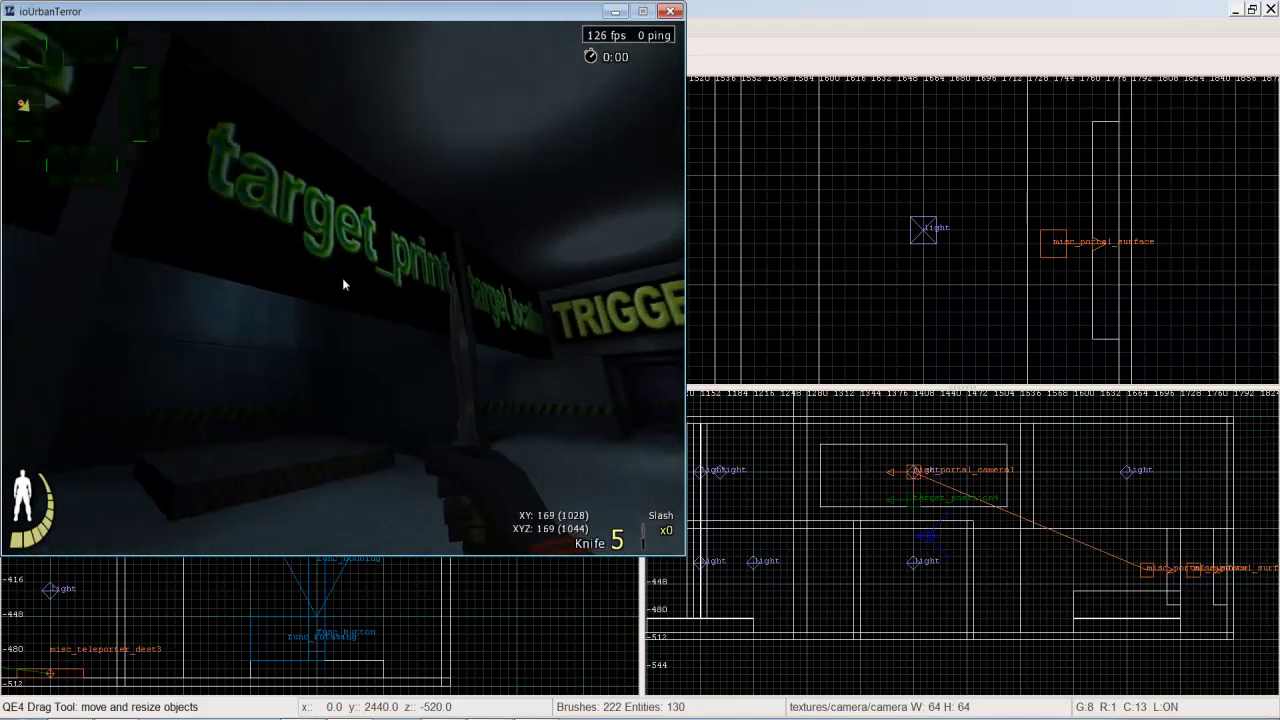
{"action": "key", "text": "Left"}
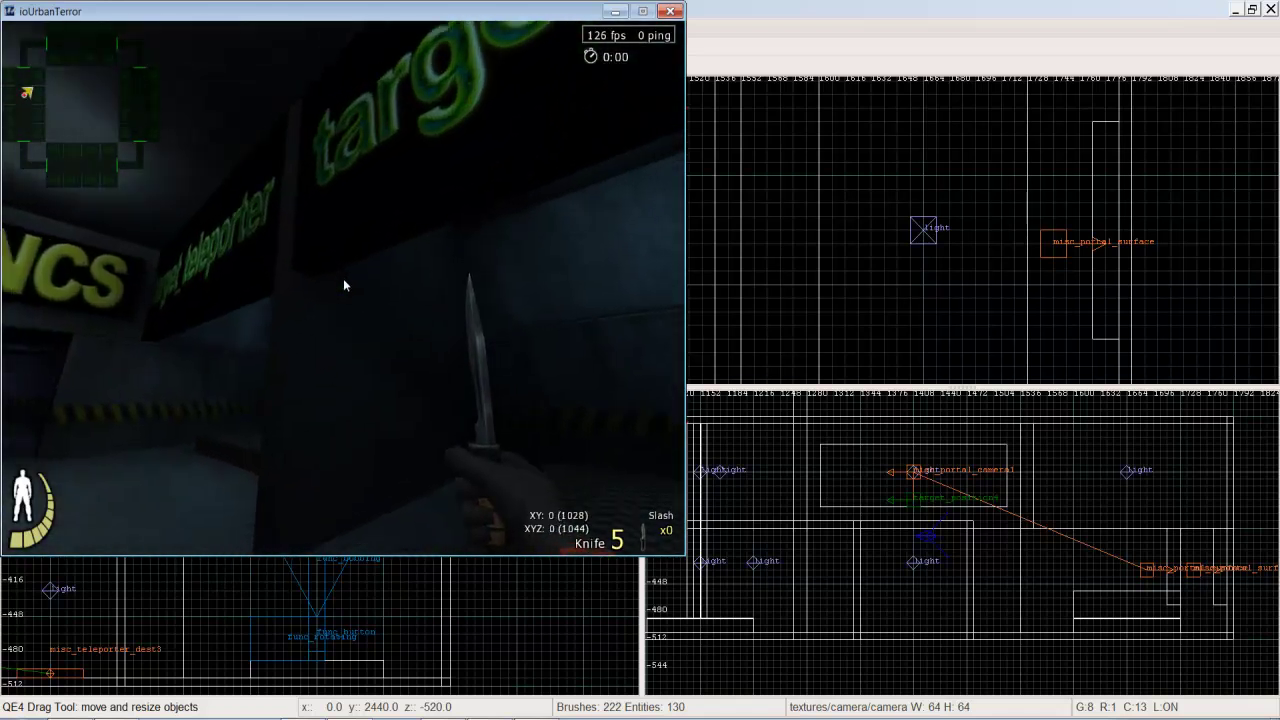
{"action": "key", "text": "Left"}
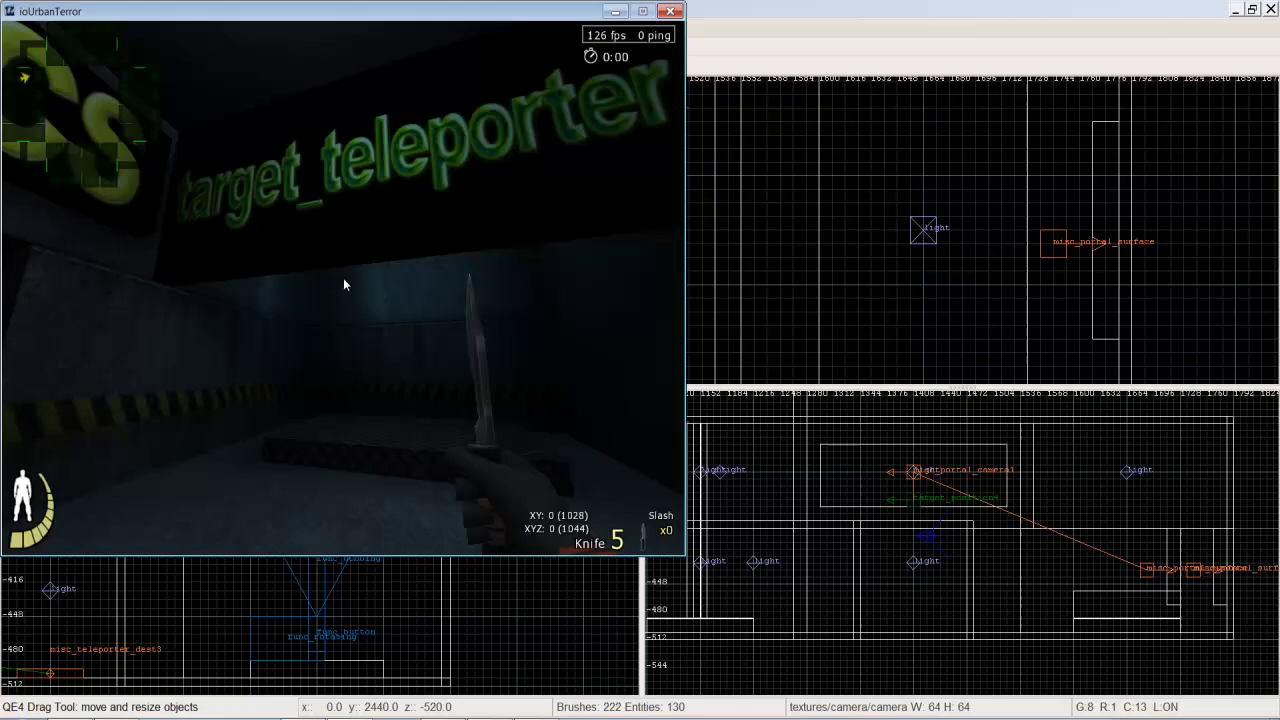
Look over the target_teleporter bay, walk up to its platform and move on to the FUNCS area.
{"action": "key", "text": "w"}
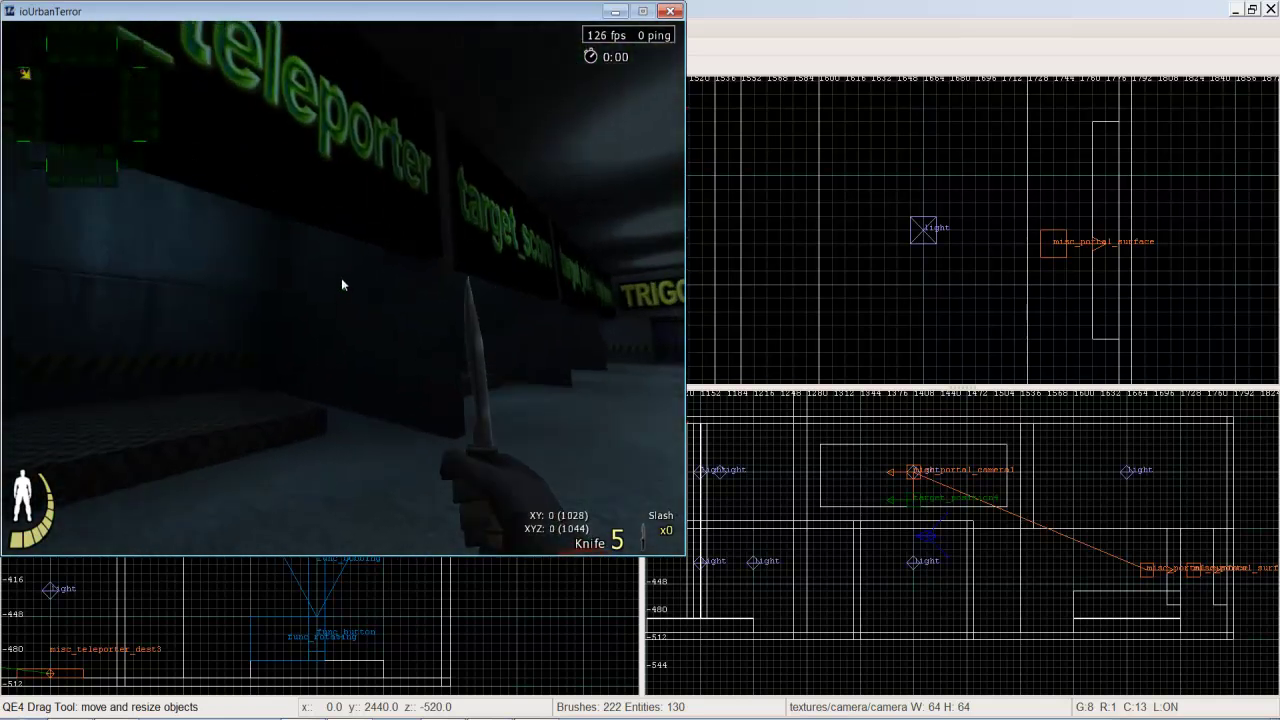
{"action": "key", "text": "Left"}
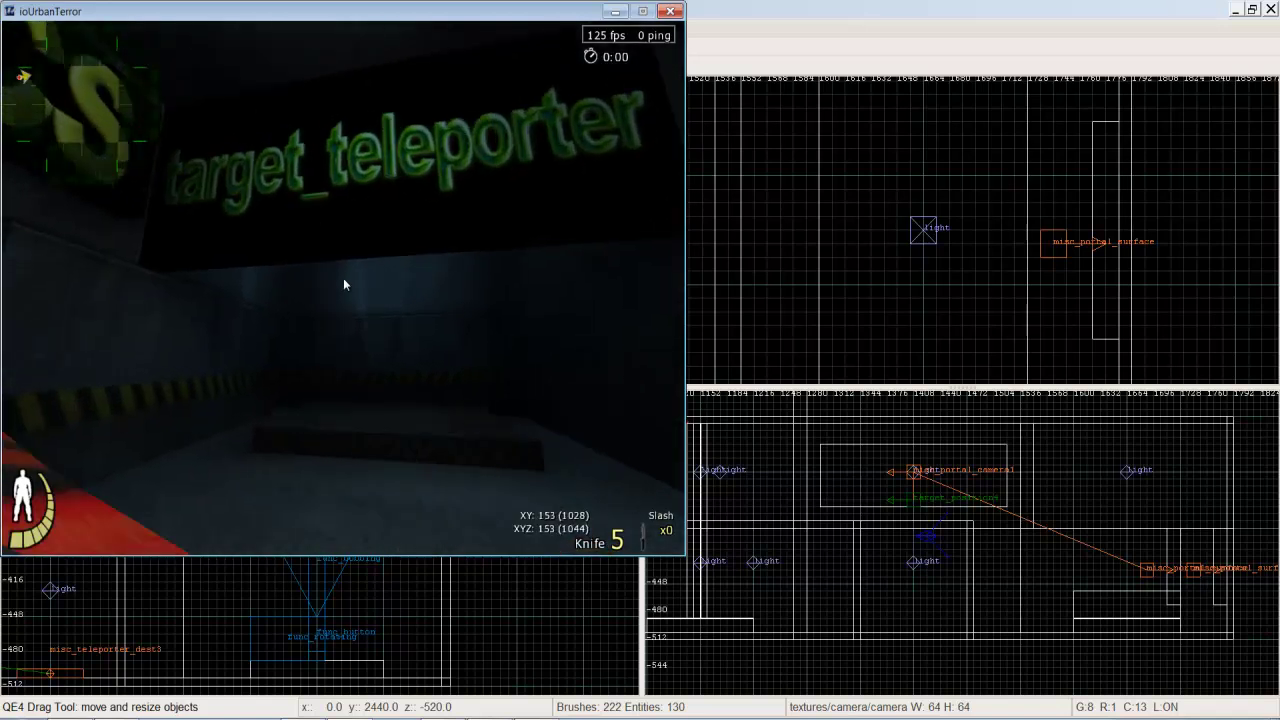
{"action": "key", "text": "w"}
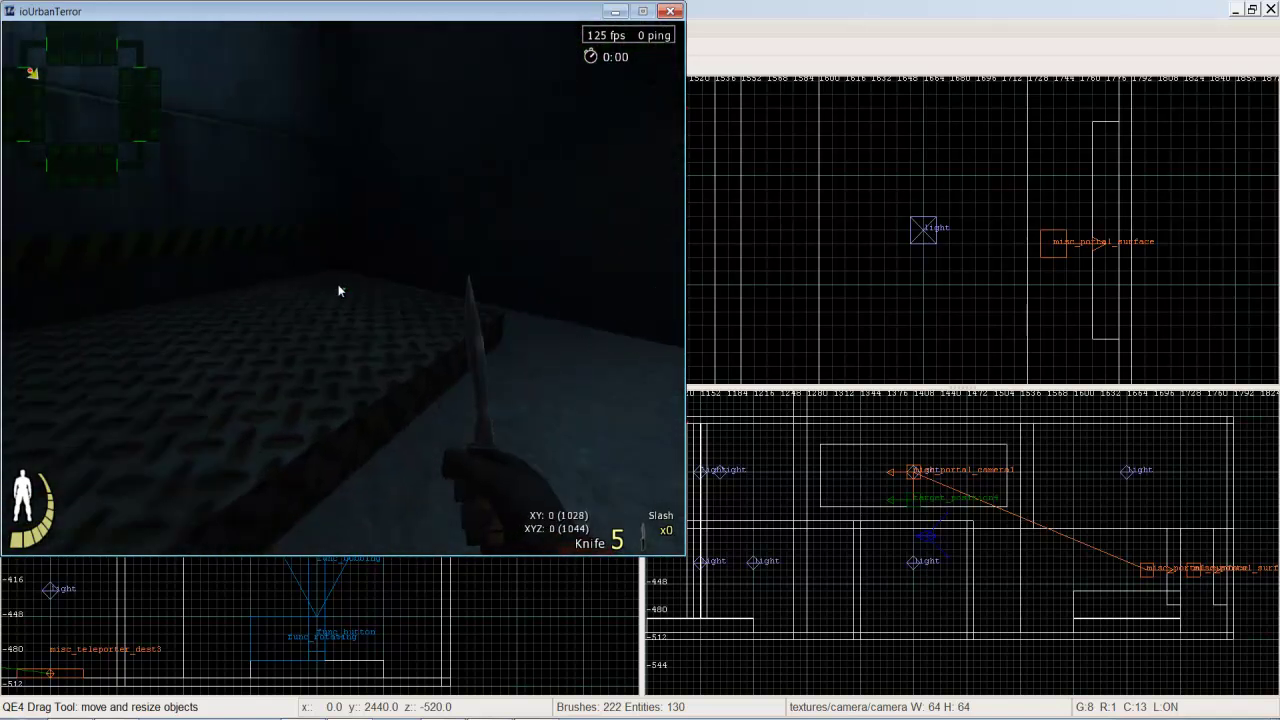
{"action": "key", "text": "w"}
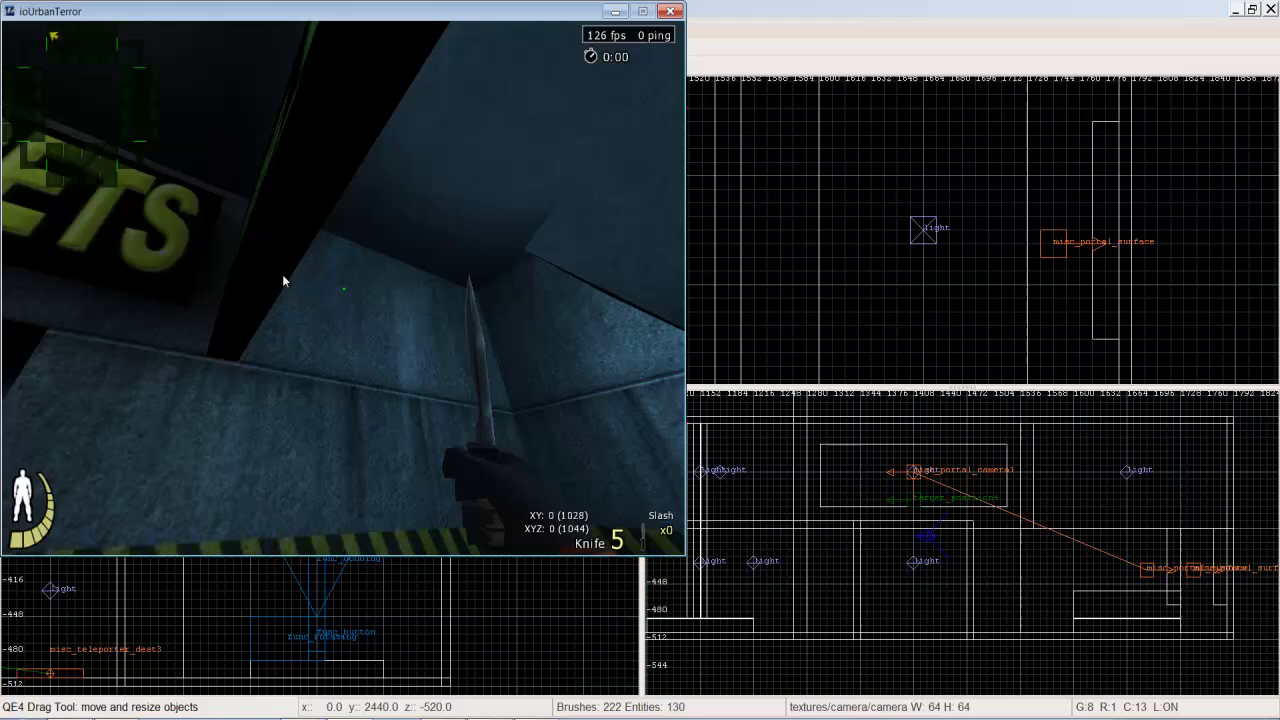
Go up to the panels in the func_breakable bay and smash the glass one with the knife.
{"action": "key", "text": "w"}
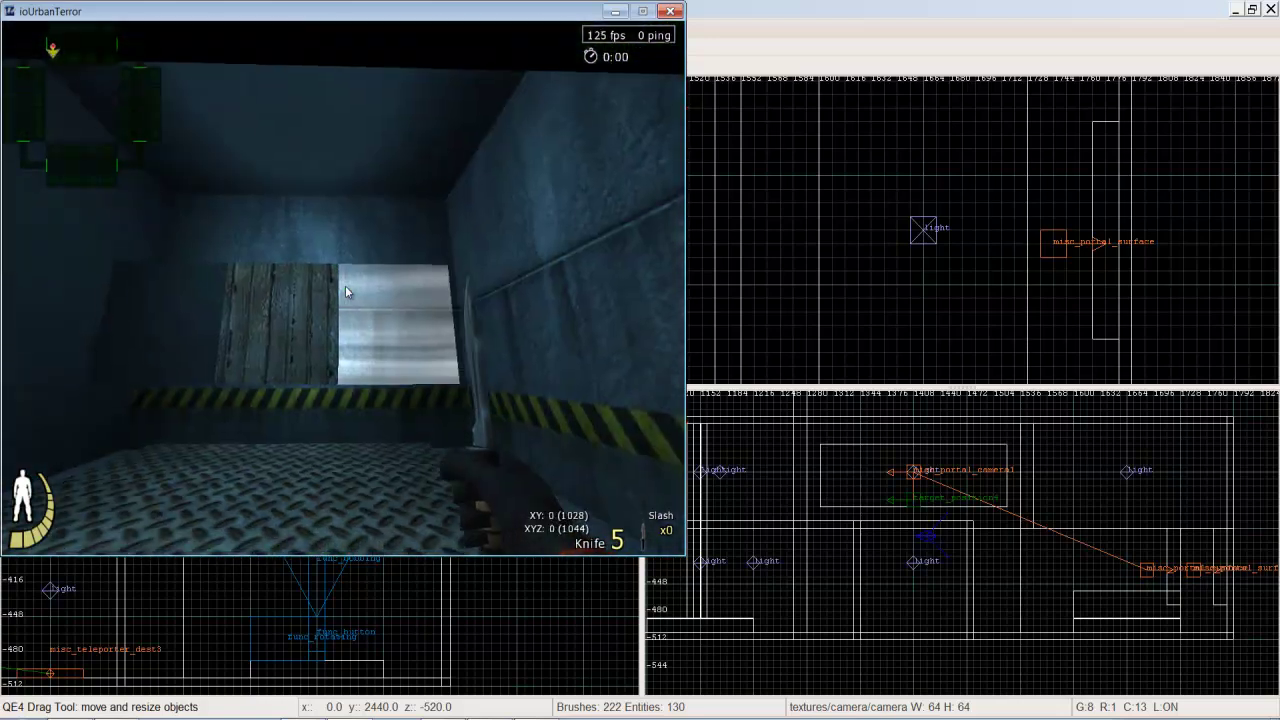
{"action": "key", "text": "w"}
{"action": "key", "text": "w"}
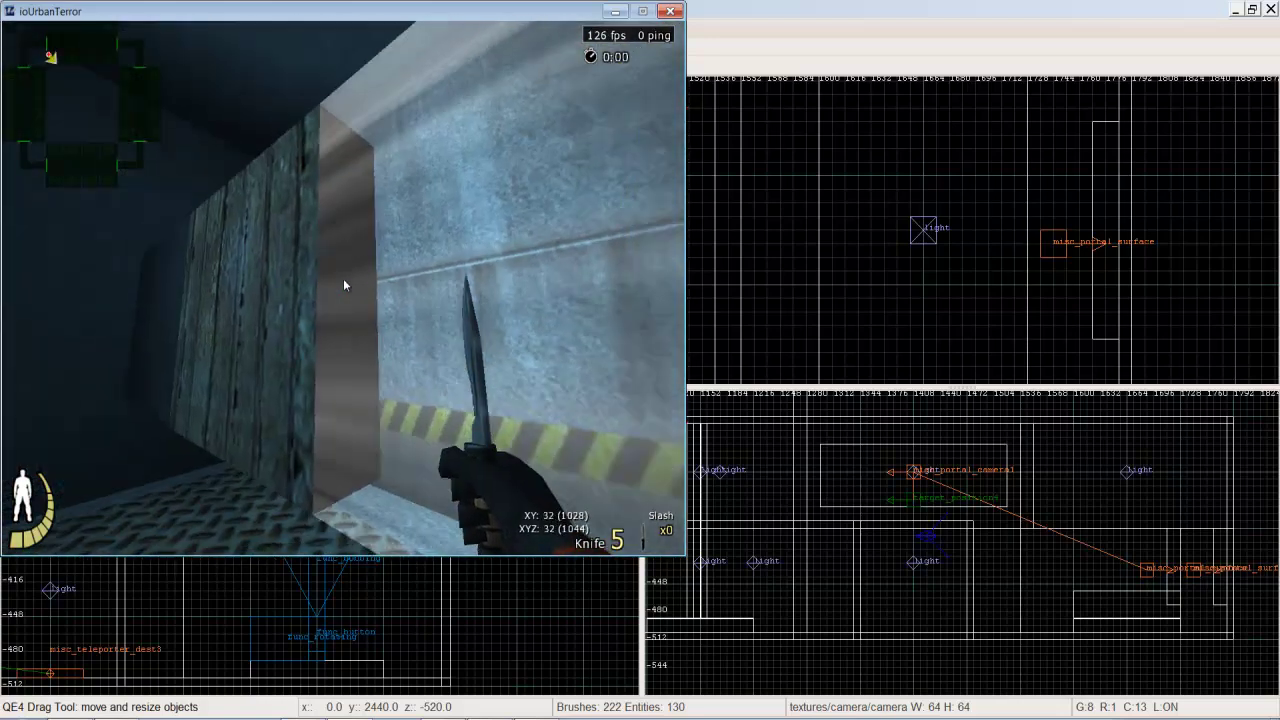
{"action": "key", "text": "w"}
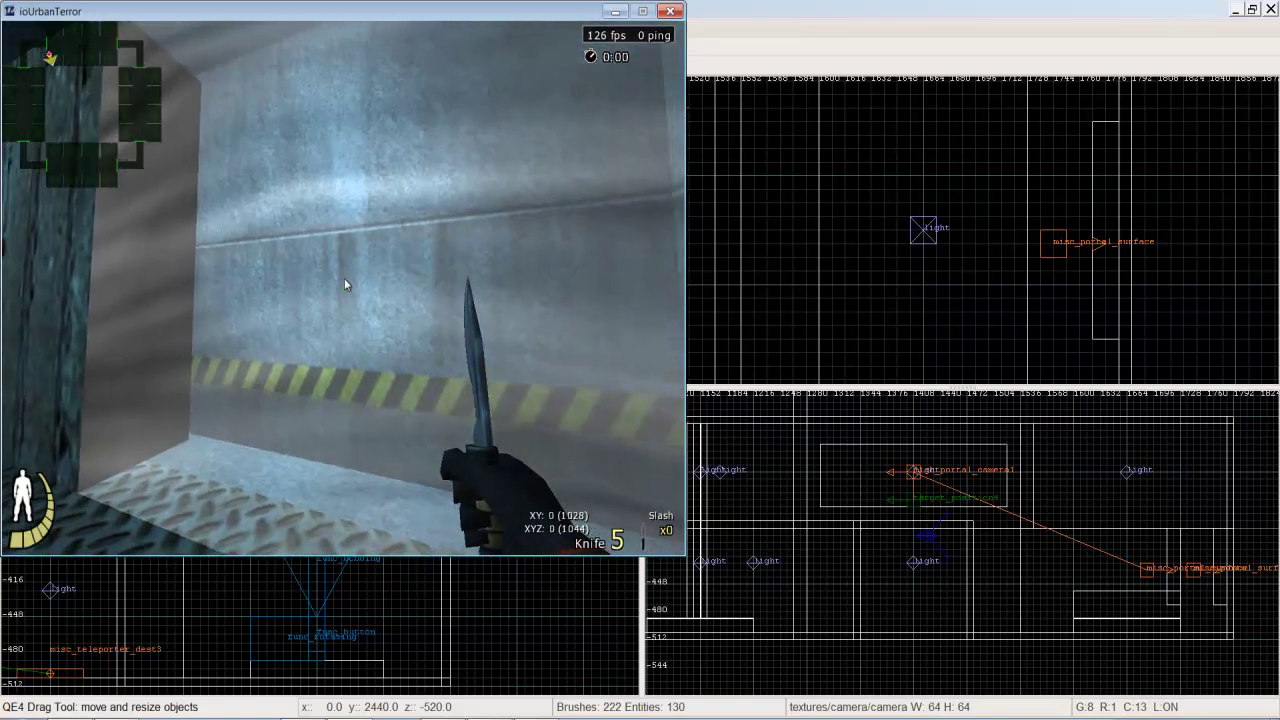
{"action": "left_click", "coordinate": [346, 285]}
{"action": "key", "text": "s"}
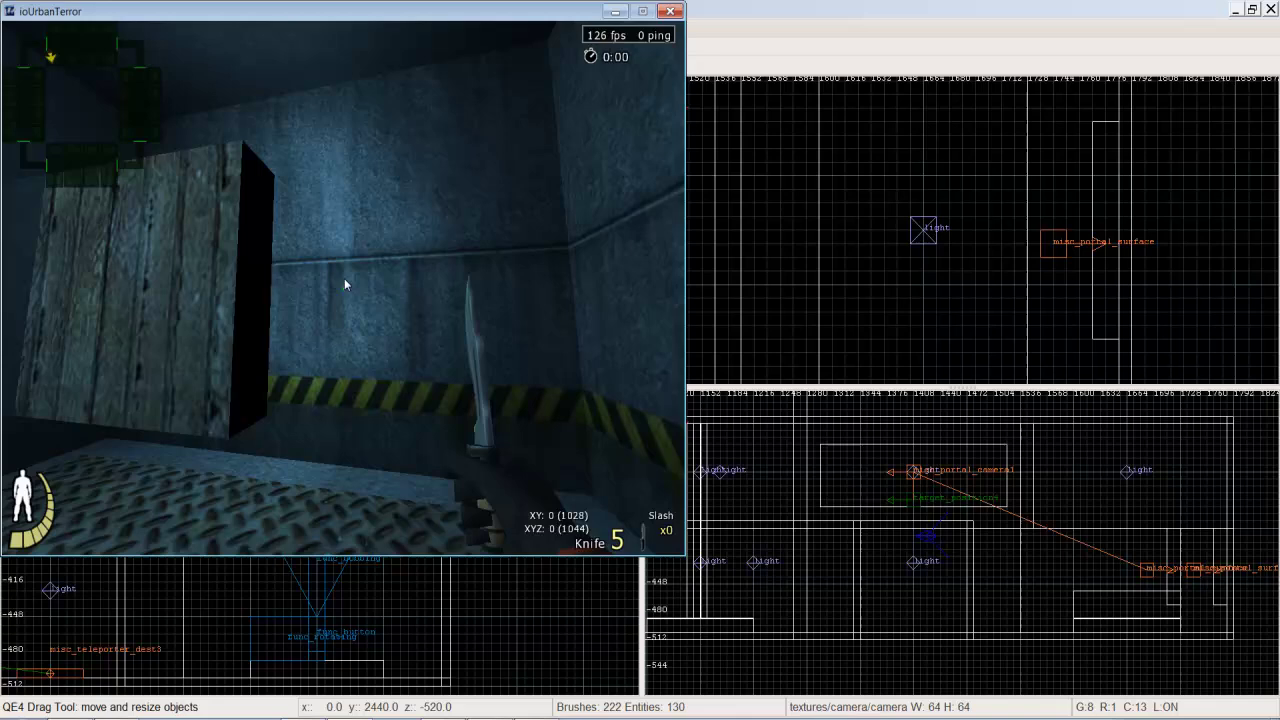
Shoot the wooden func_breakable panel with the IMI DE .50 AE, and attack the dark panel behind it with pistol and knife.
{"action": "scroll", "coordinate": [345, 285], "scroll_direction": "down", "scroll_amount": 2}
{"action": "key", "text": "s"}
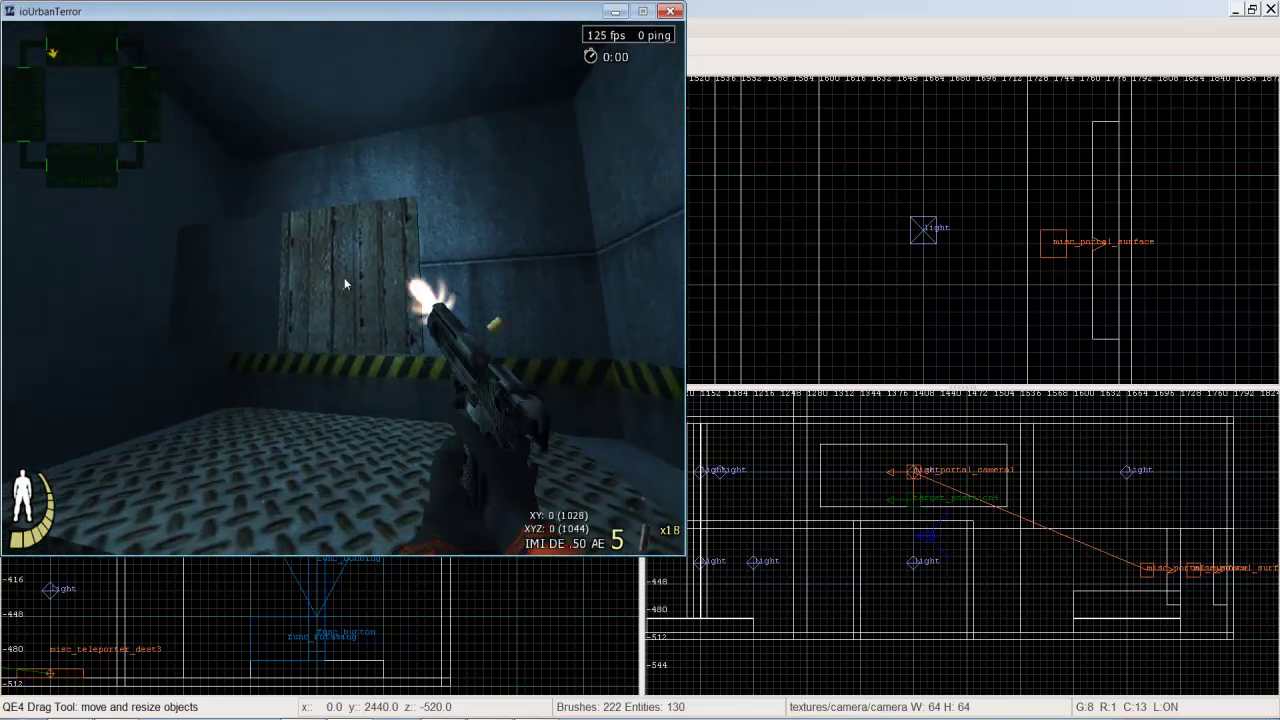
{"action": "left_click", "coordinate": [344, 285]}
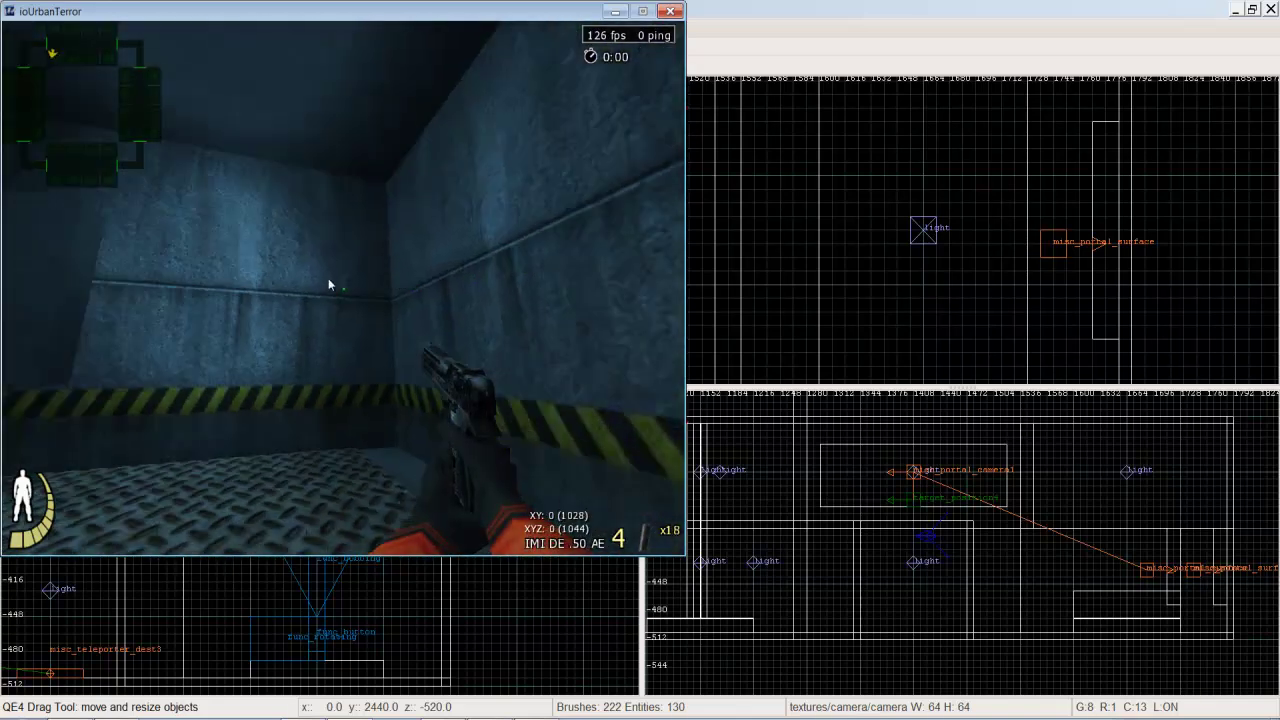
{"action": "key", "text": "1"}
{"action": "key", "text": "w"}
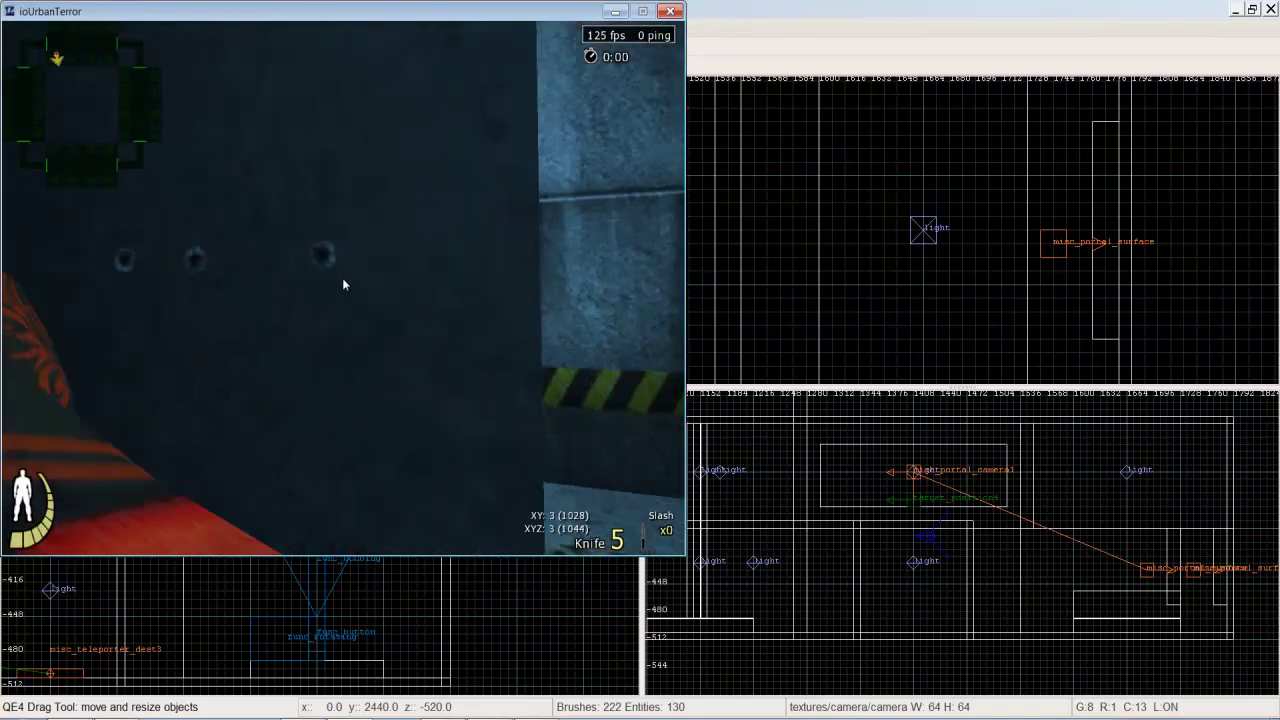
{"action": "key", "text": "s"}
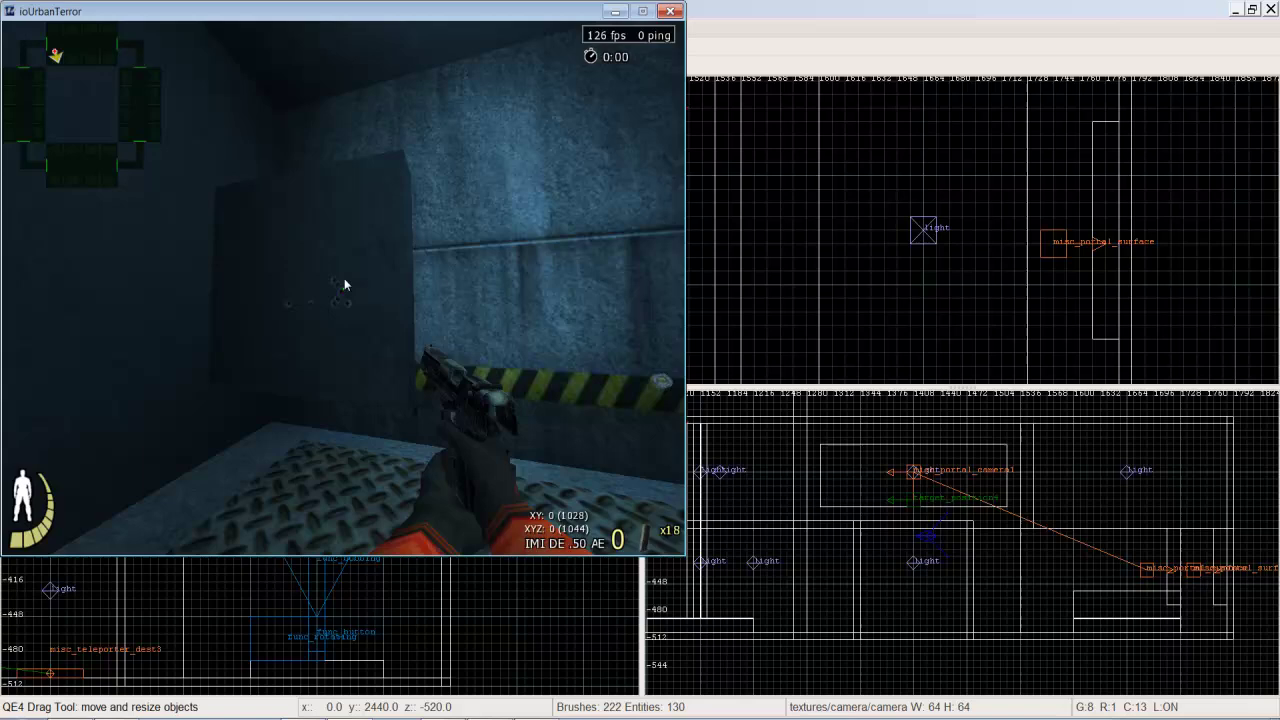
Reload the pistol, switch to the HK69 40mm, fire a grenade at the dark func_breakable panel and reload the launcher.
{"action": "key", "text": "r"}
{"action": "key", "text": "s"}
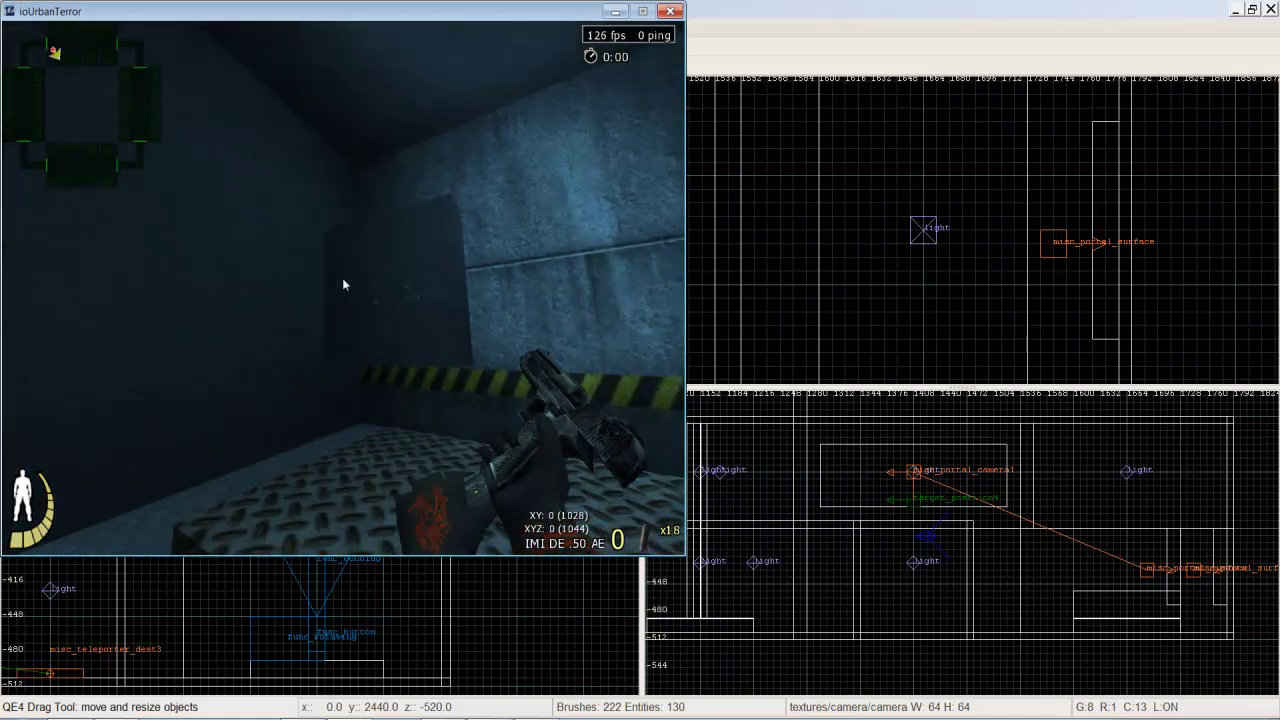
{"action": "scroll", "coordinate": [345, 285], "scroll_direction": "down", "scroll_amount": 1}
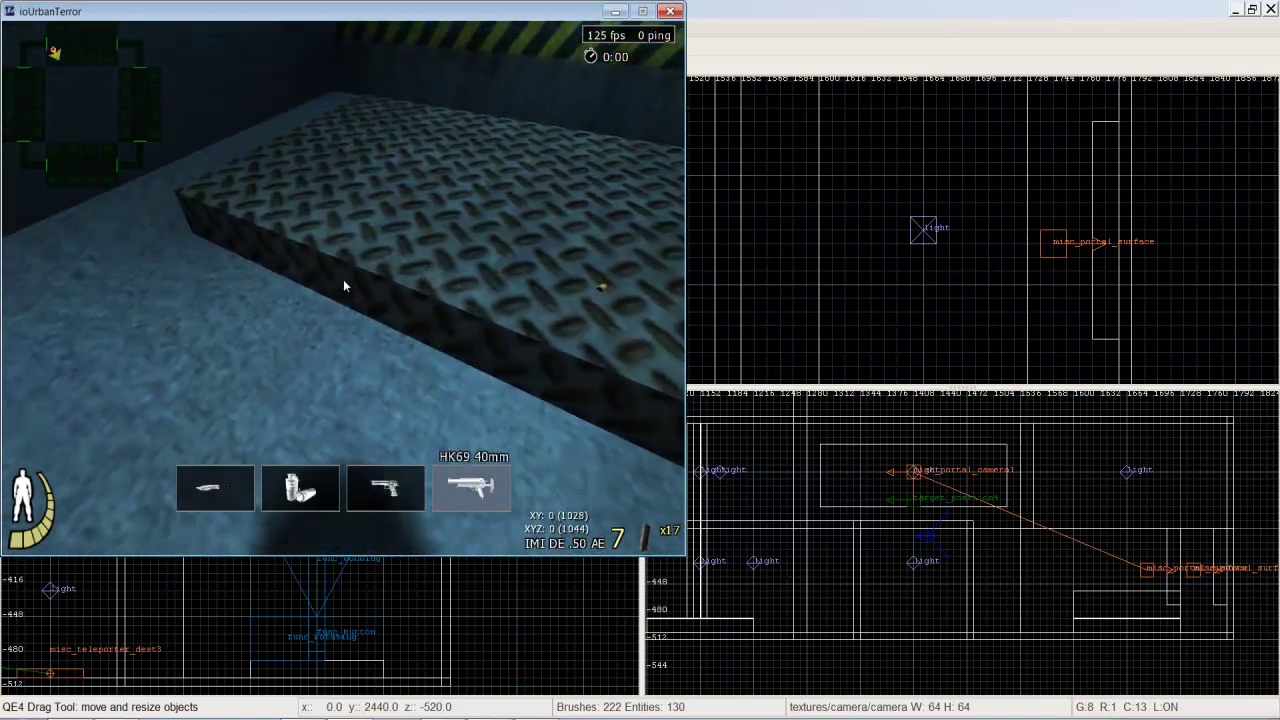
{"action": "key", "text": "s"}
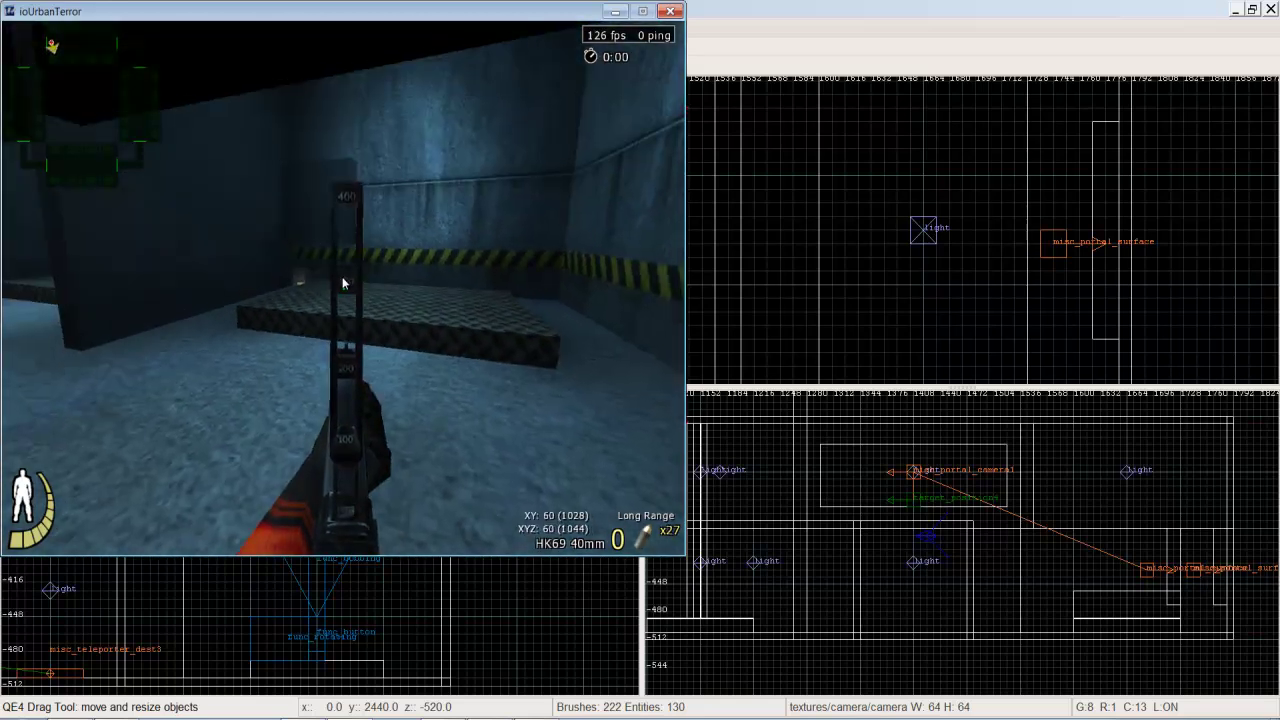
{"action": "key", "text": "w"}
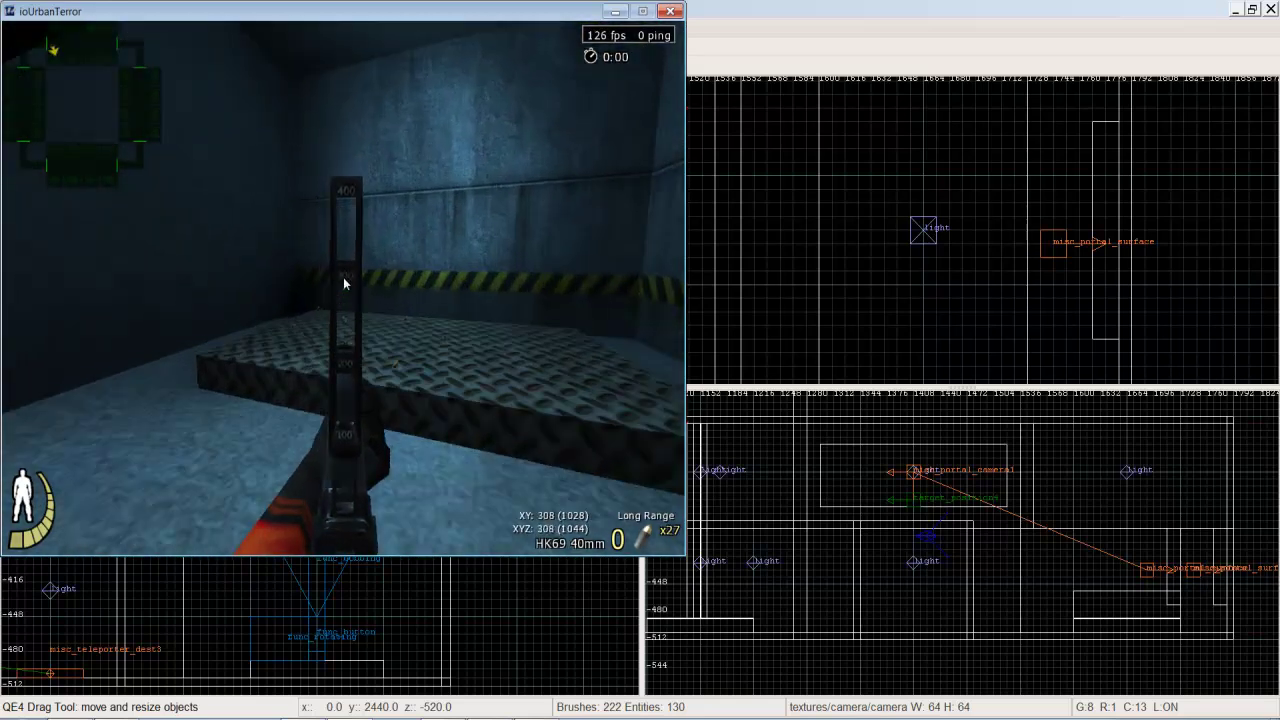
{"action": "key", "text": "r"}
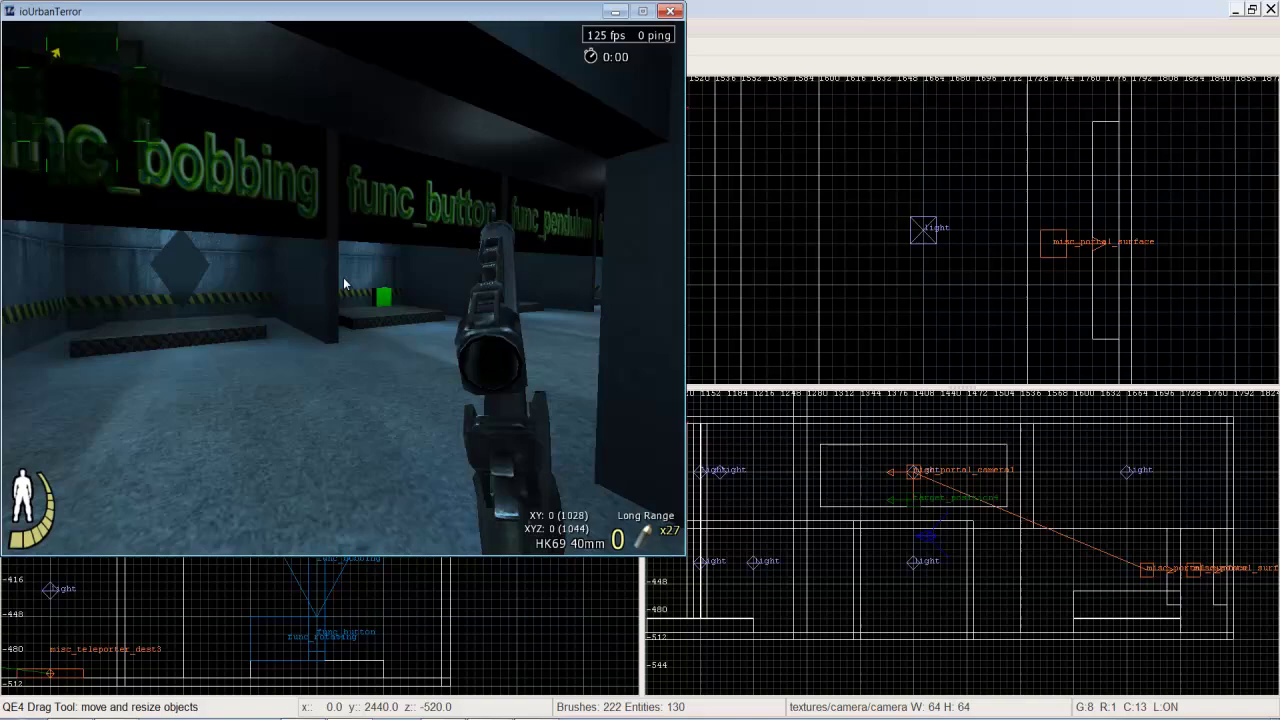
Go to the func_button bay, switch to the knife and walk into the green button on the platform.
{"action": "key", "text": "w"}
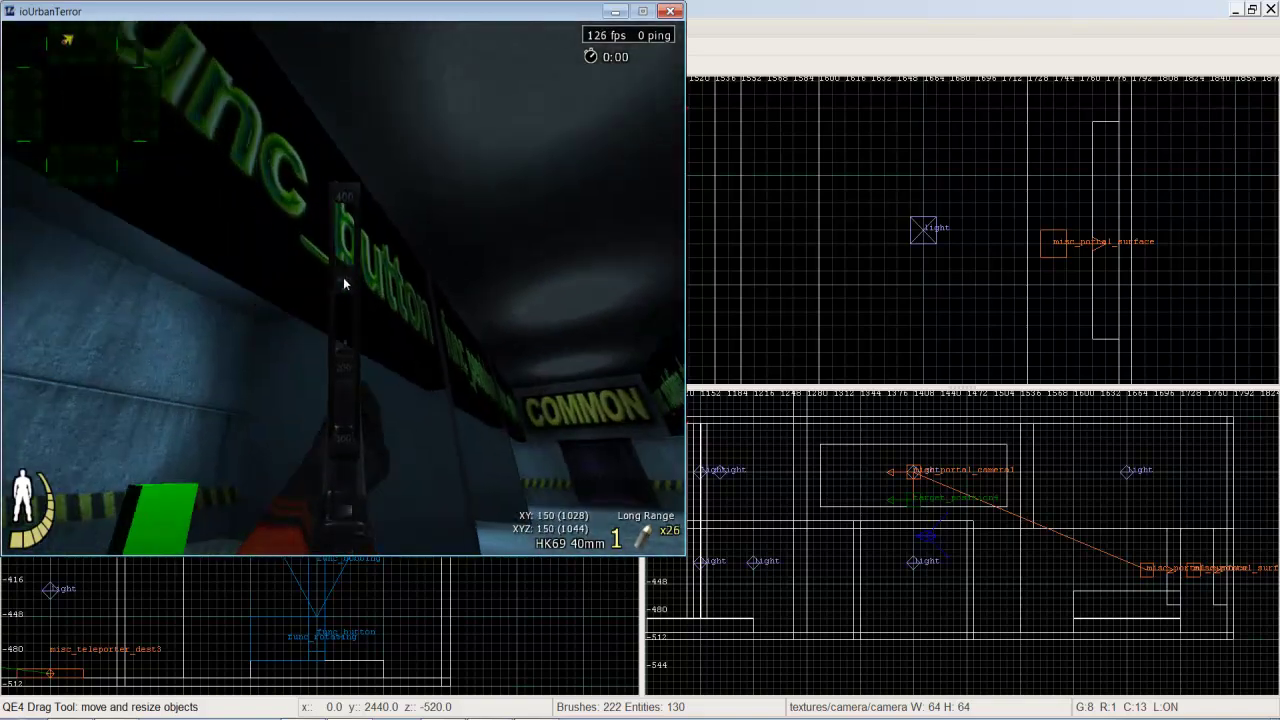
{"action": "key", "text": "s"}
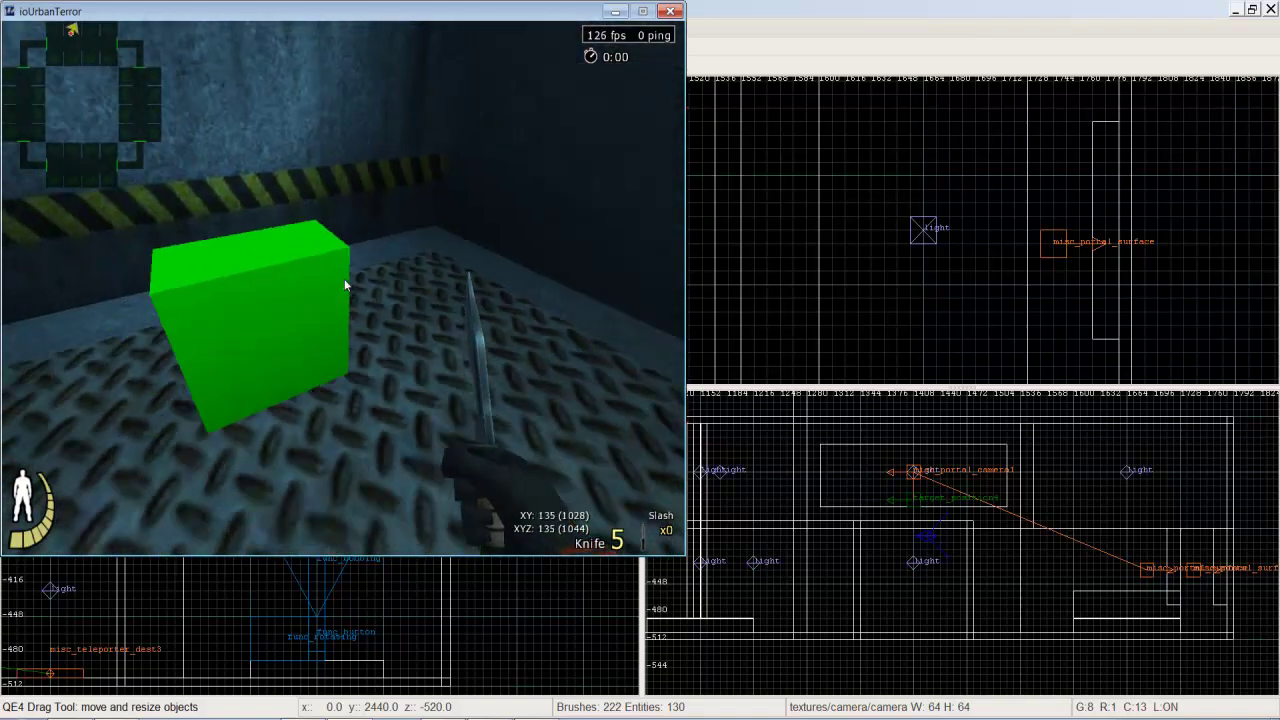
{"action": "key", "text": "w"}
Cross to the func_door bay and repeatedly approach and back away from the door on its platform to test it.
{"action": "key", "text": "w"}
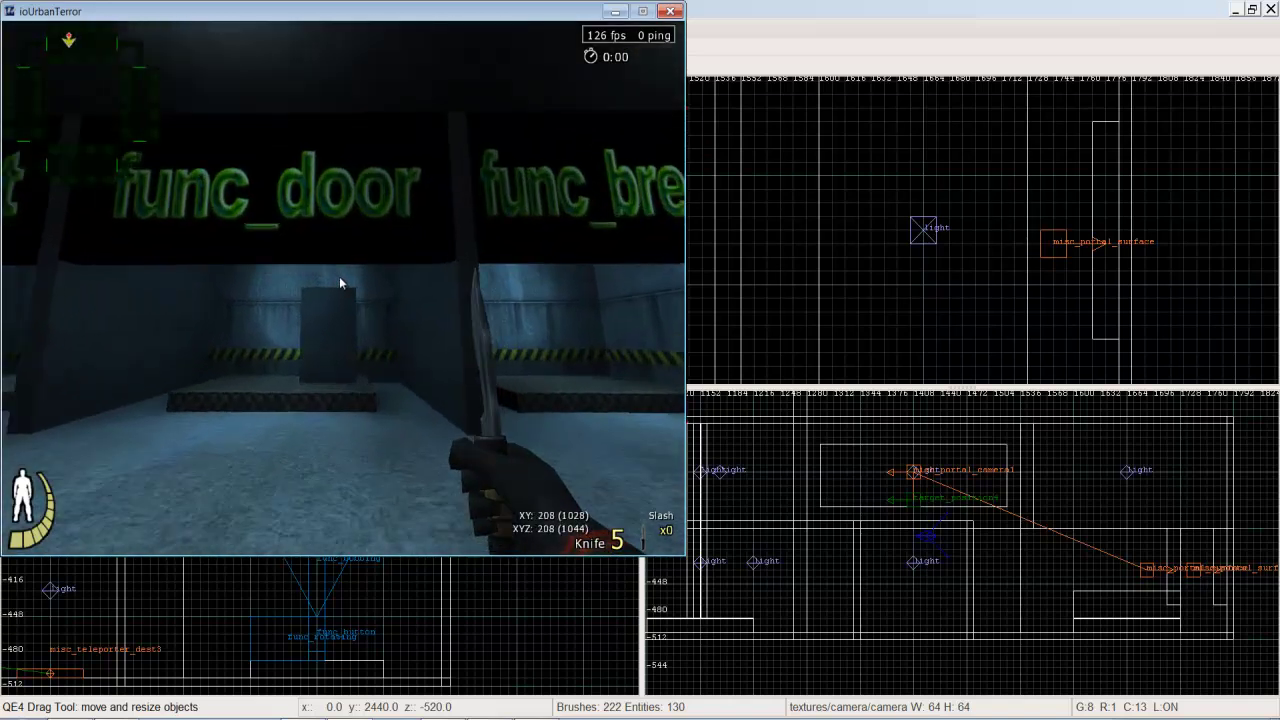
{"action": "key", "text": "w"}
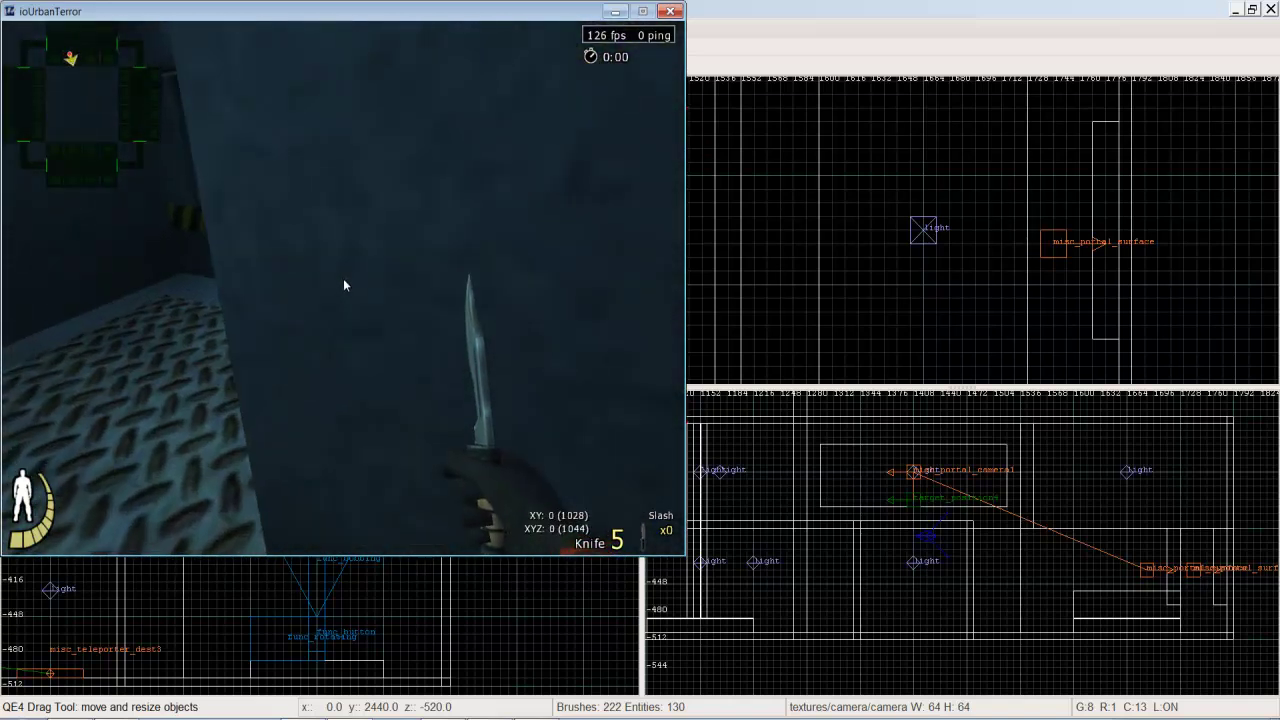
{"action": "key", "text": "s"}
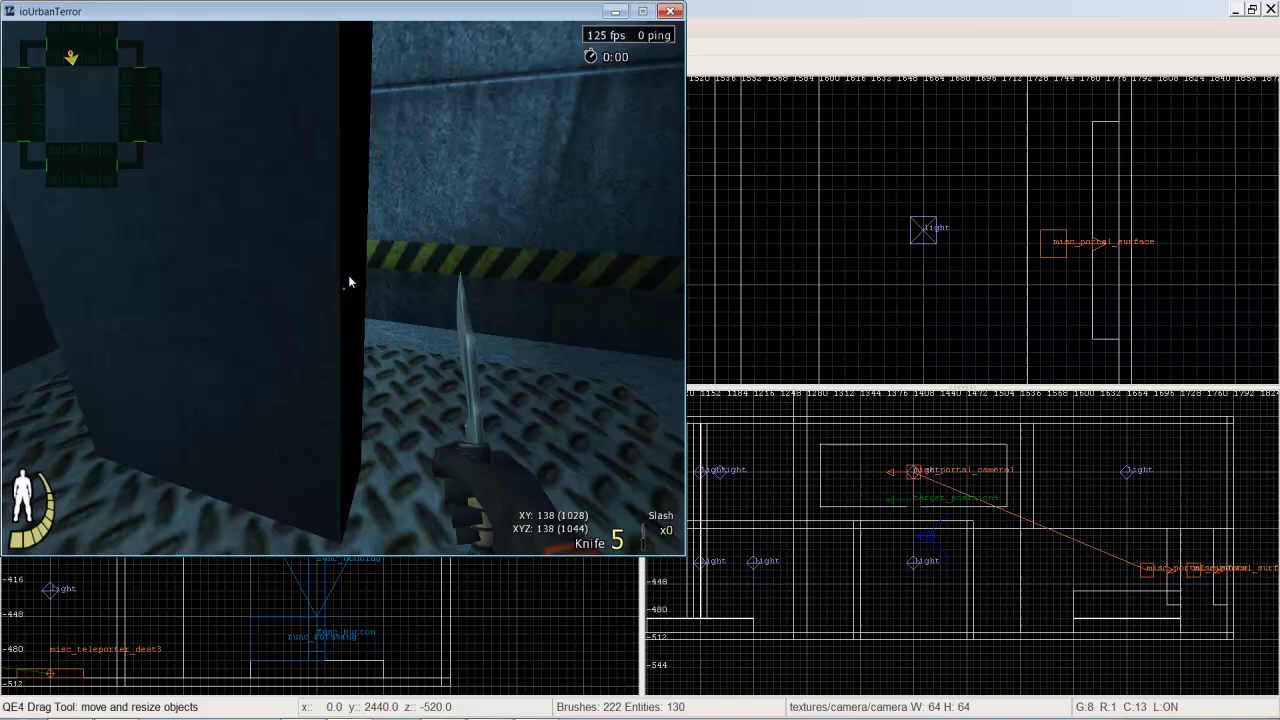
{"action": "key", "text": "w"}
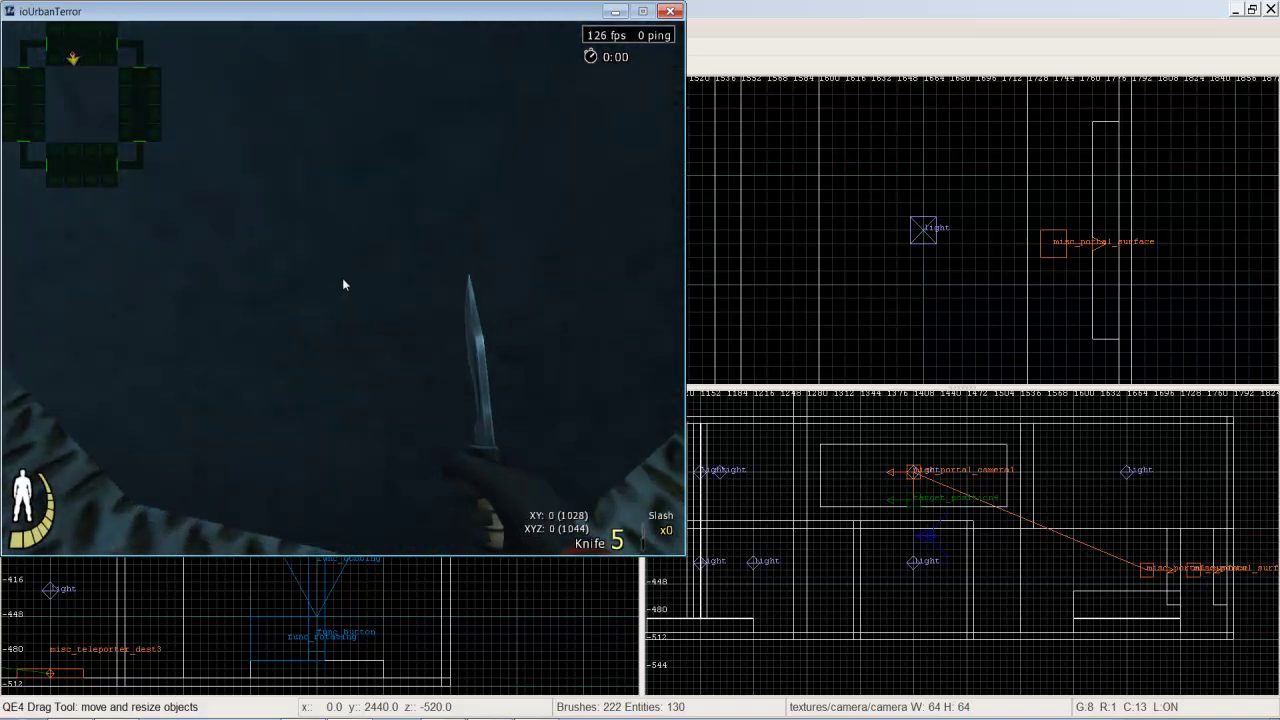
{"action": "key", "text": "s"}
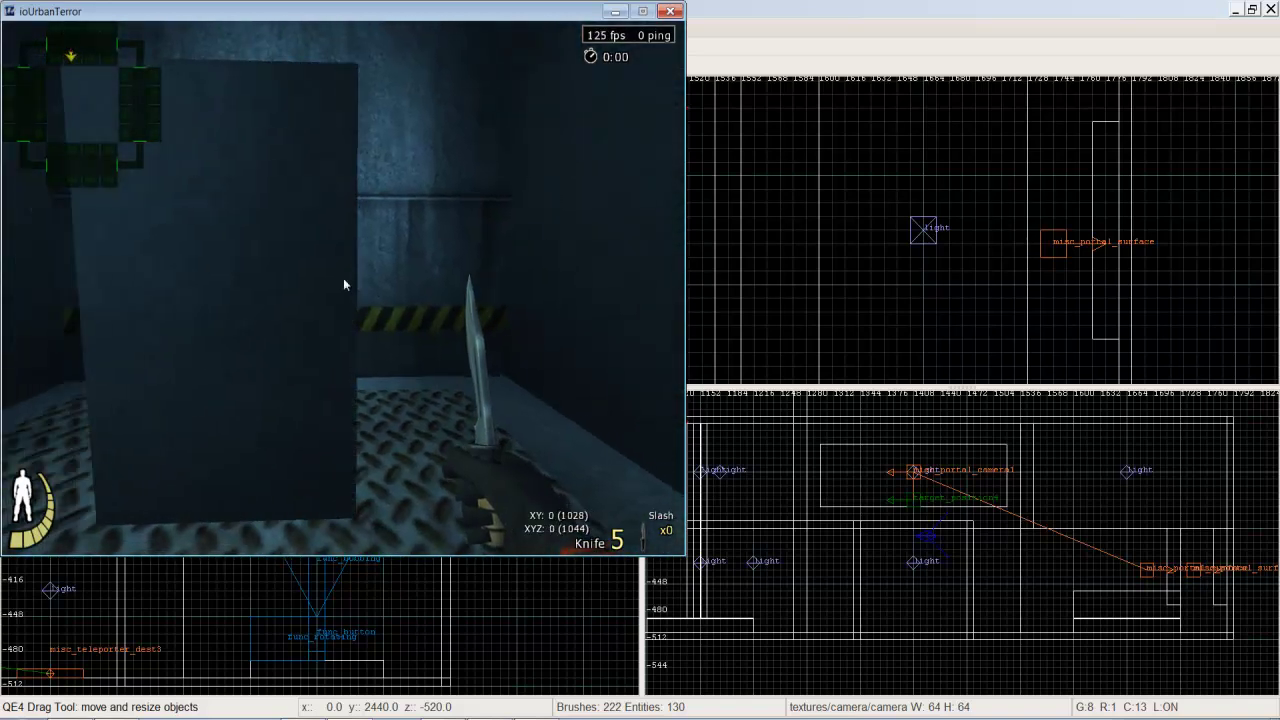
{"action": "key", "text": "w"}
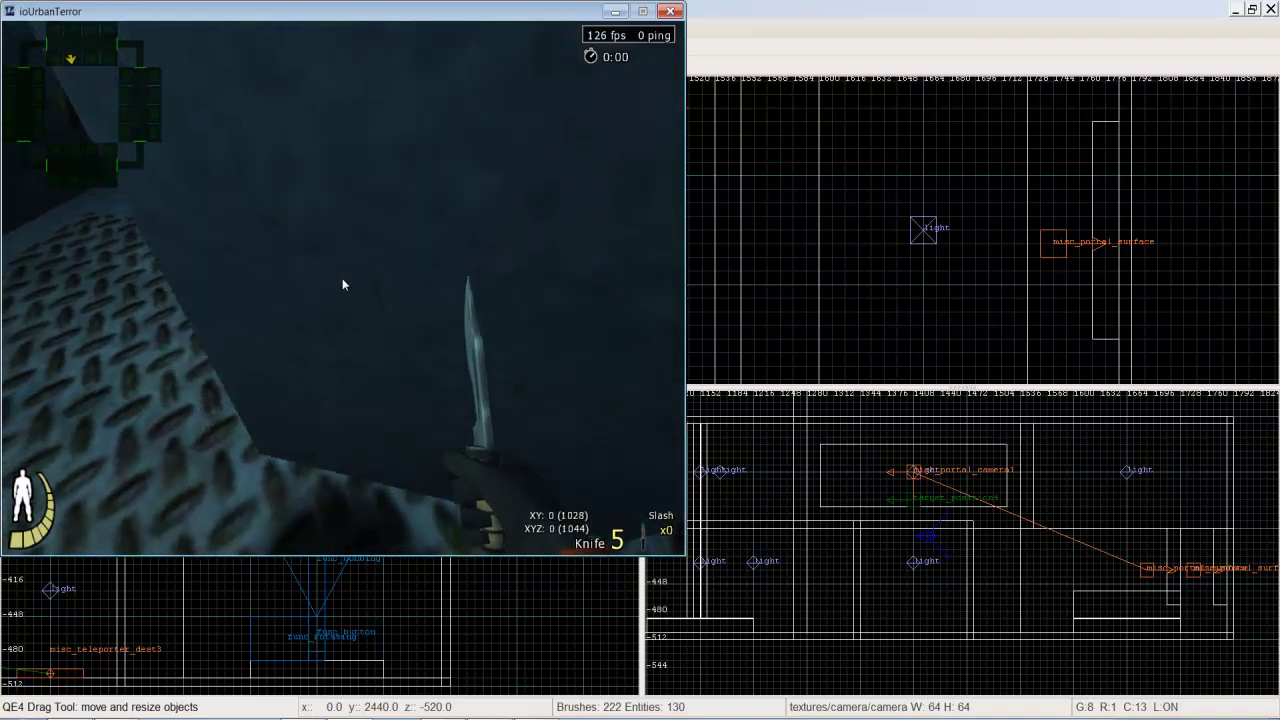
{"action": "key", "text": "s"}
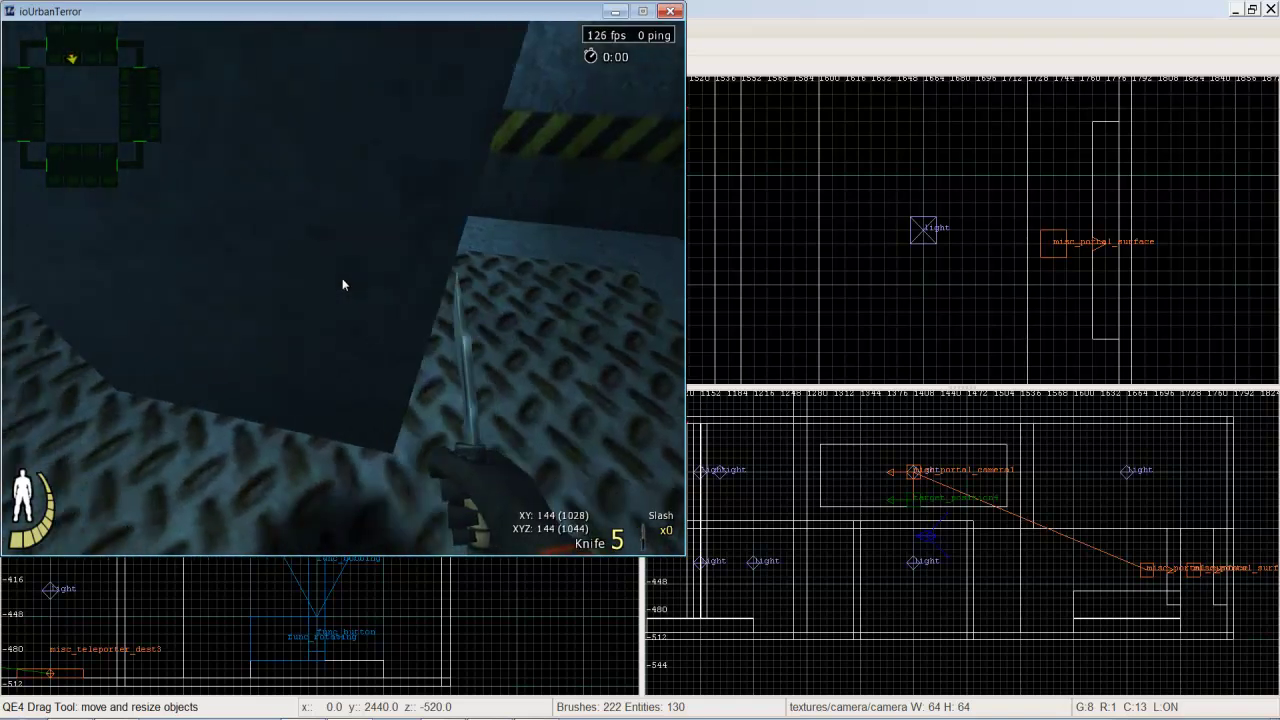
Move up against the dark func_door panel and step back from it on the platform.
{"action": "key", "text": "w"}
{"action": "left_click", "coordinate": [345, 285]}
{"action": "key", "text": "Right"}
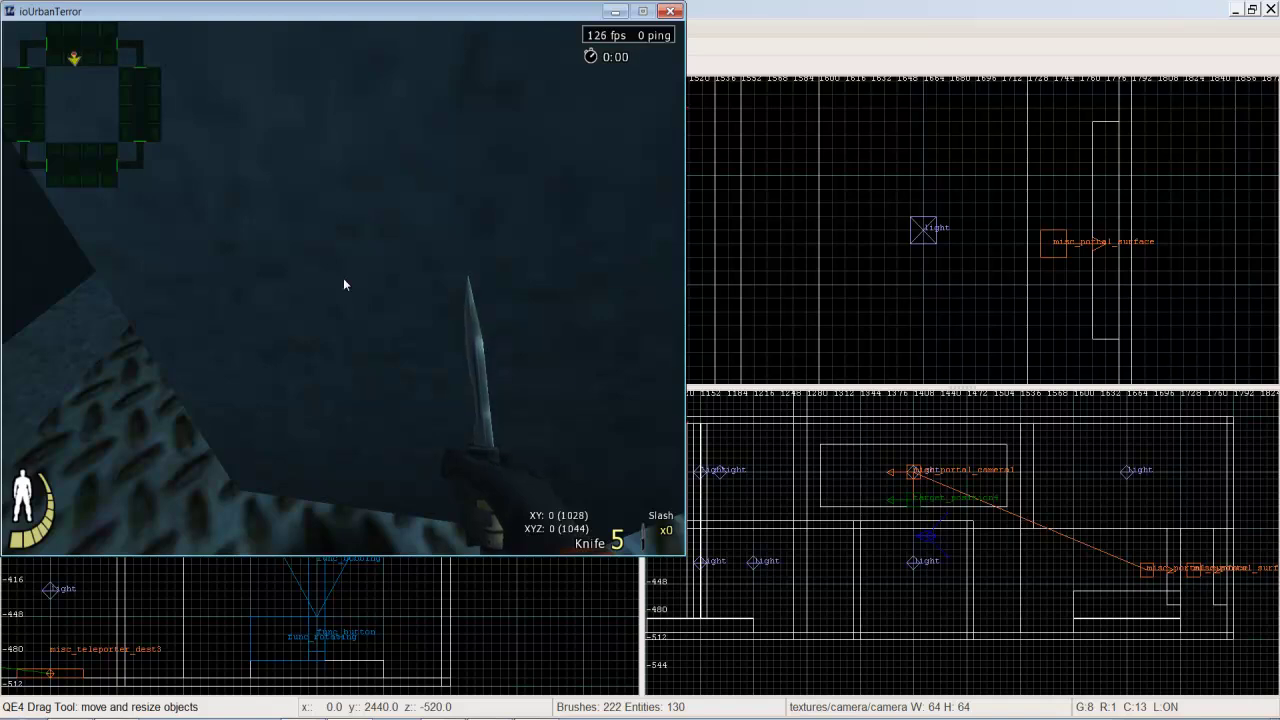
{"action": "key", "text": "s"}
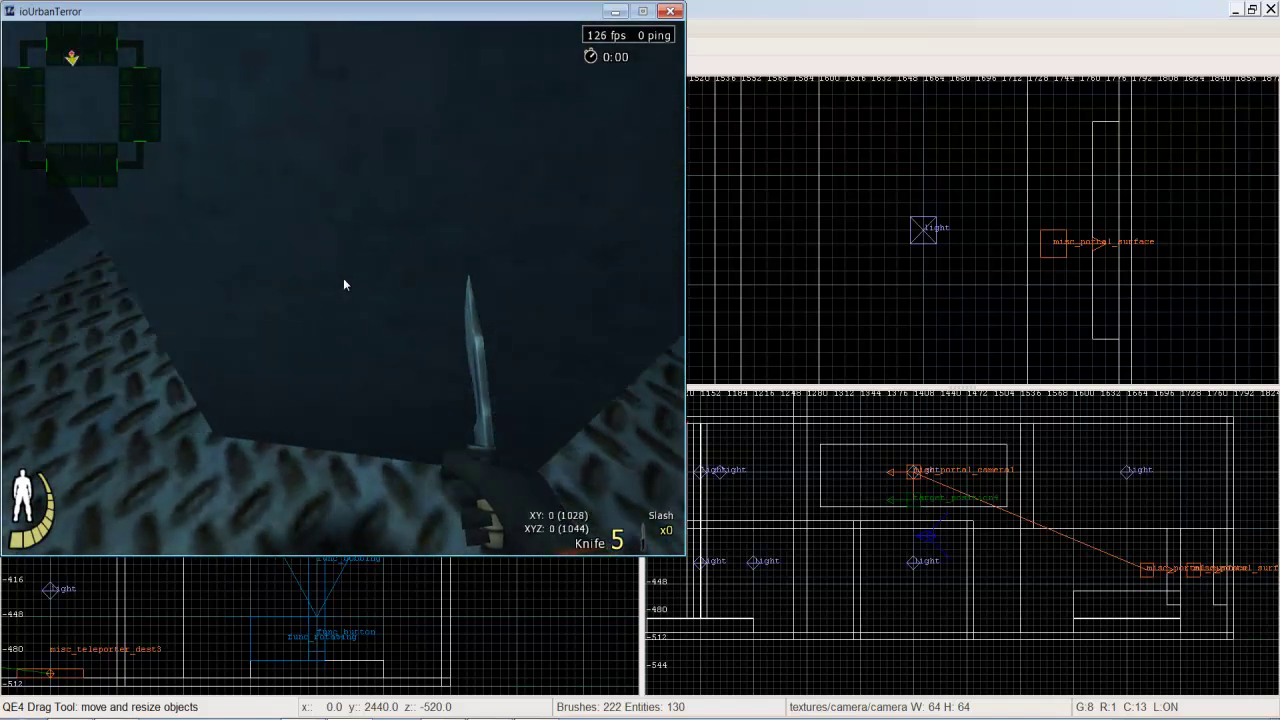
Go to the func_pendulum bay, approach the swinging beam, view it up close with noclip, and back off with noclip disabled.
{"action": "key", "text": "Left"}
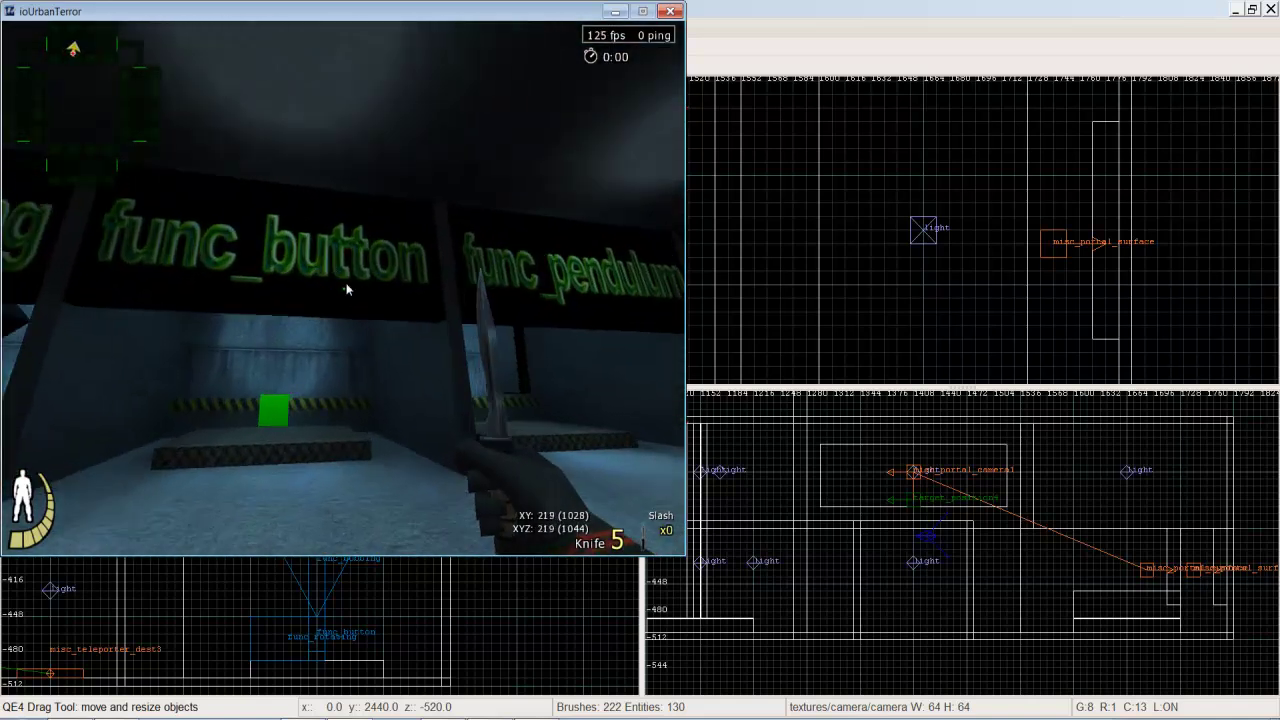
{"action": "key", "text": "w"}
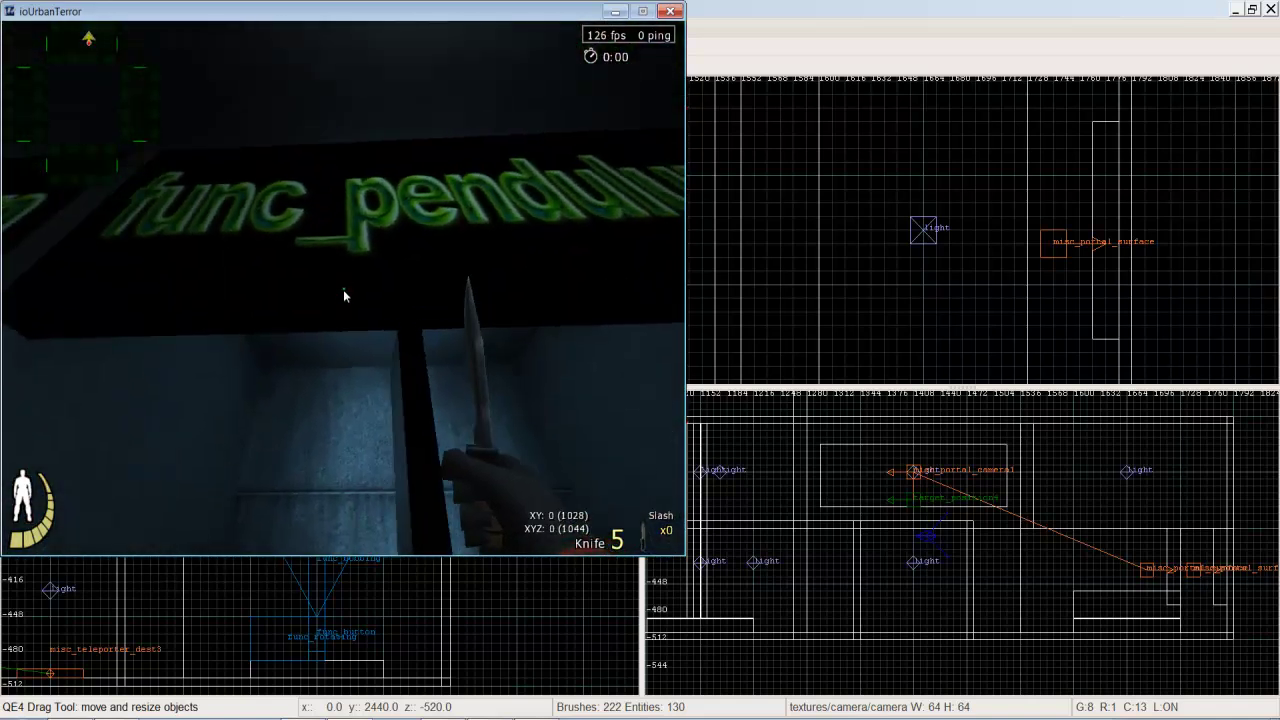
{"action": "key", "text": "w"}
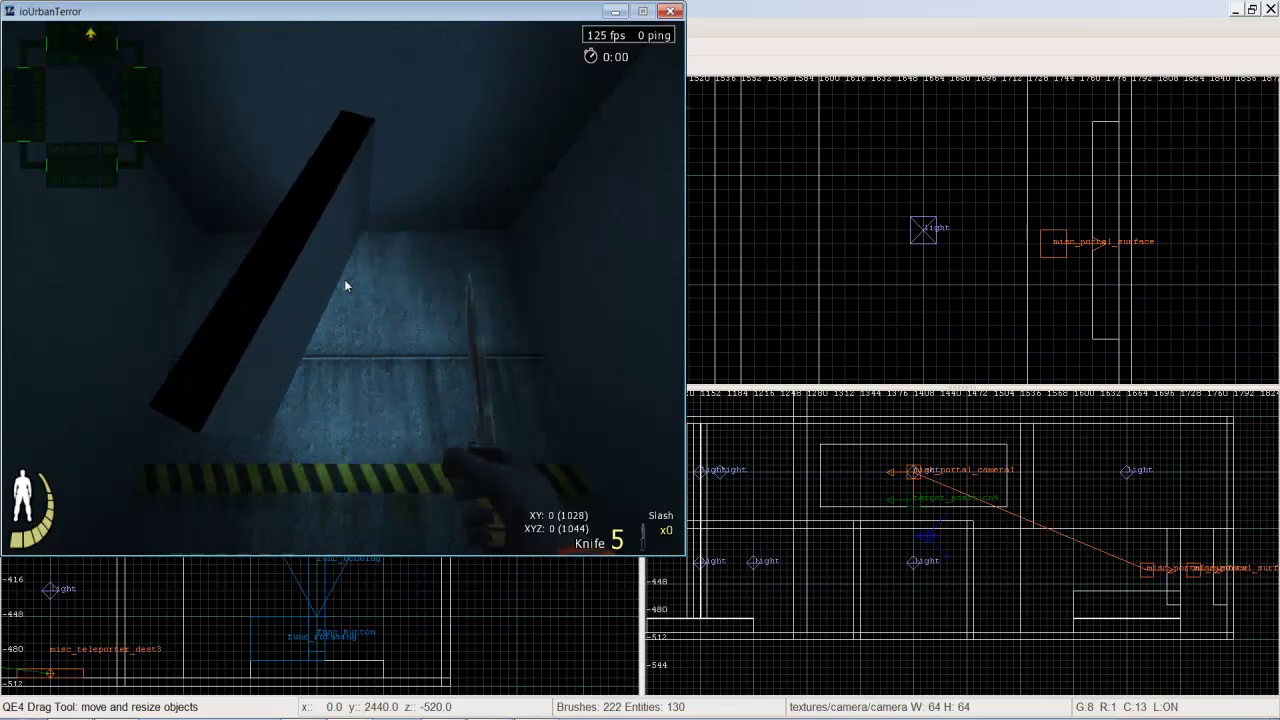
{"action": "key", "text": "space"}
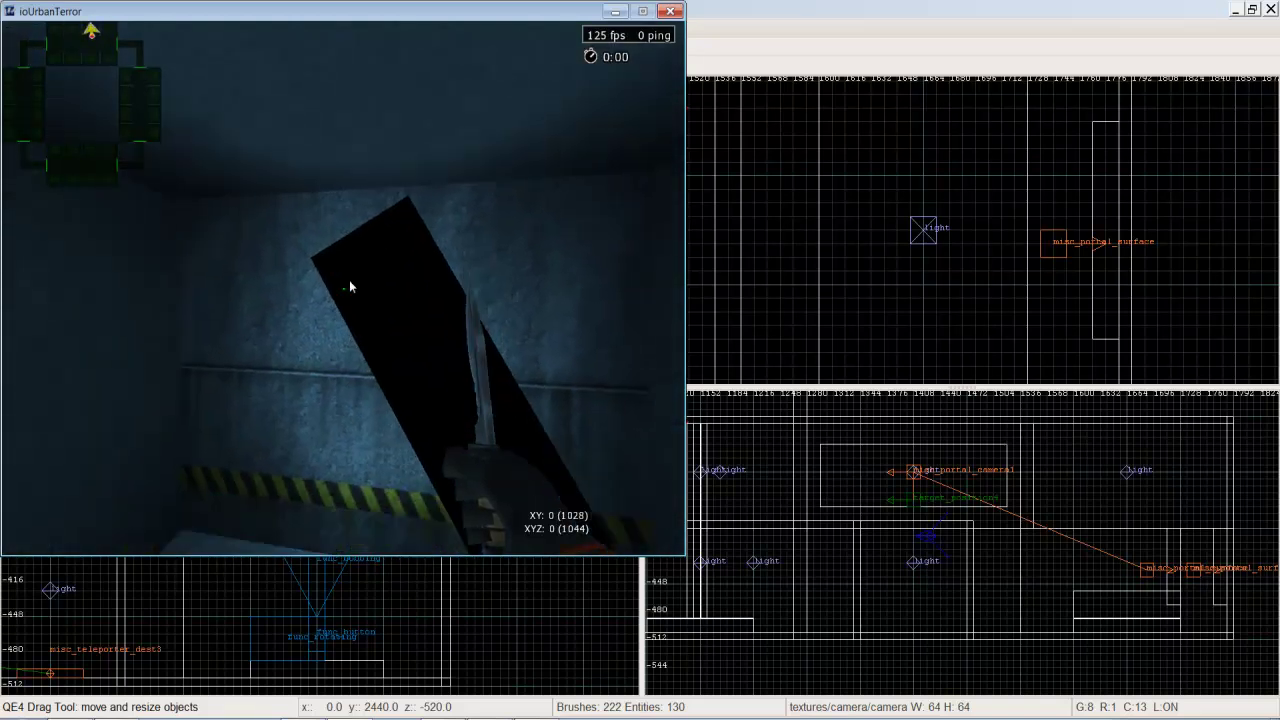
{"action": "key", "text": "s"}
{"action": "key", "text": "n"}
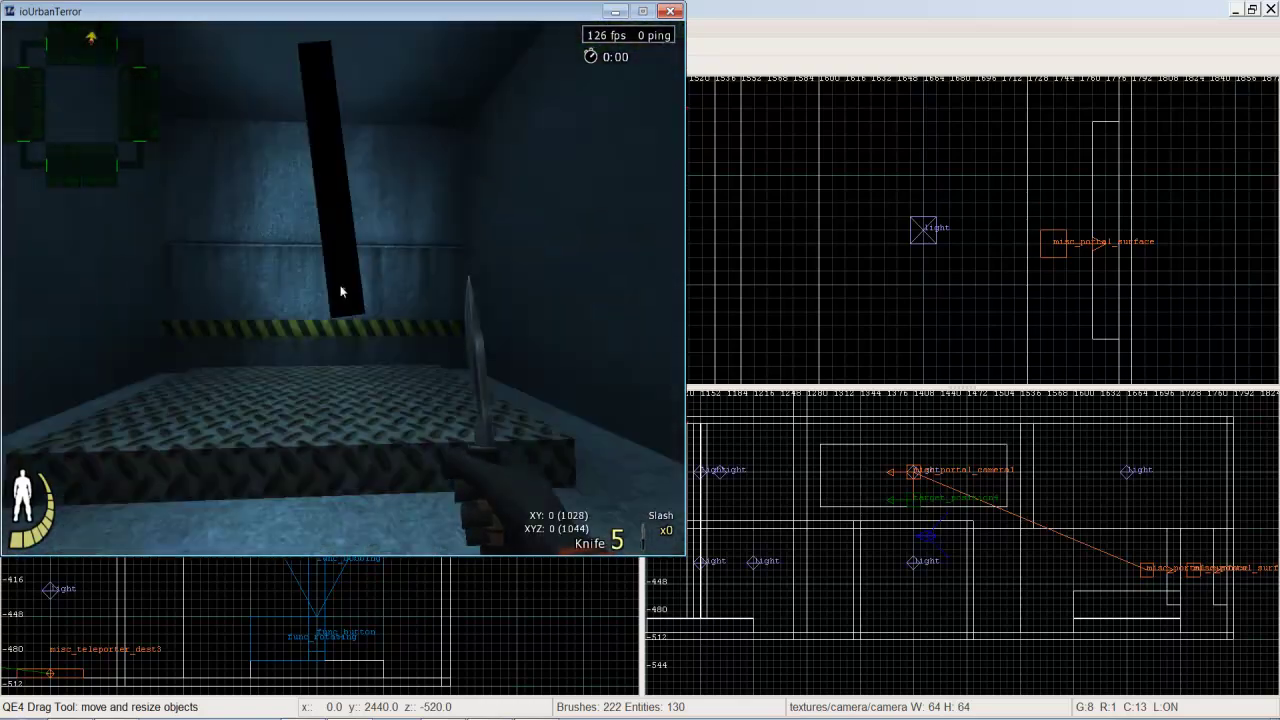
Turn to the bay opposite func_pendulum and walk onto the platform with the flat square plate.
{"action": "key", "text": "w"}
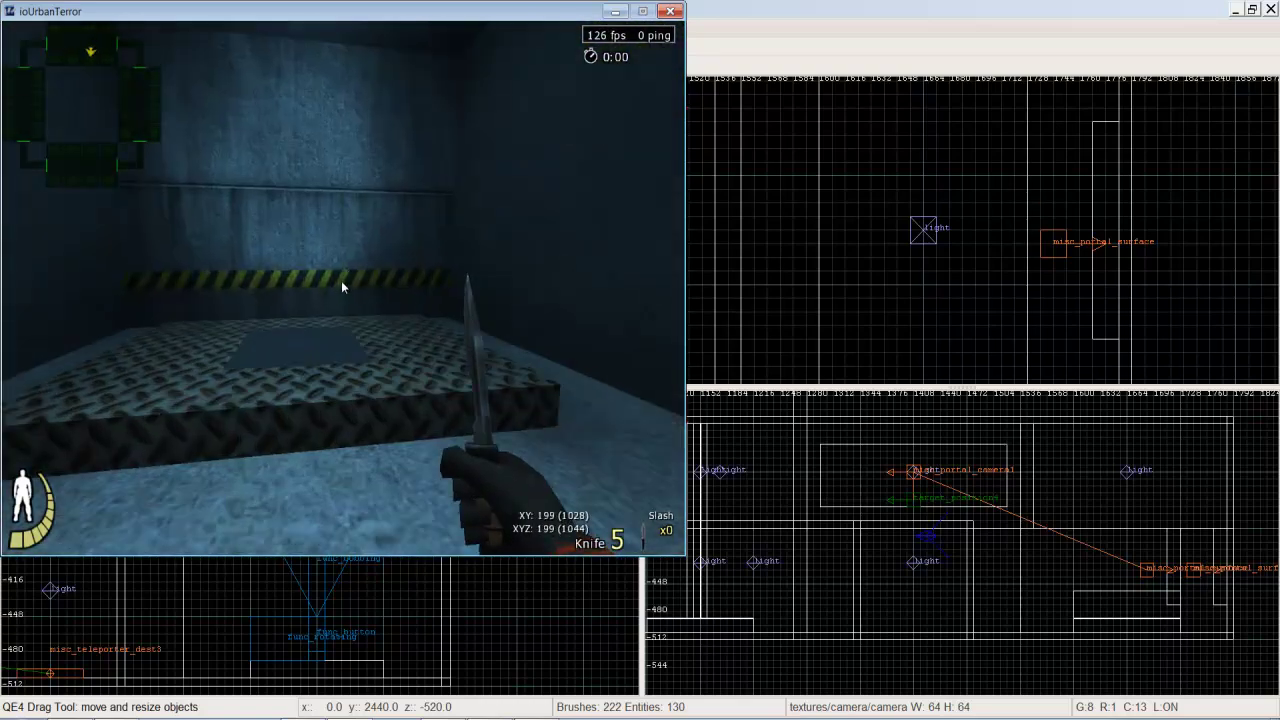
{"action": "left_click", "coordinate": [342, 286]}
{"action": "key", "text": "w"}
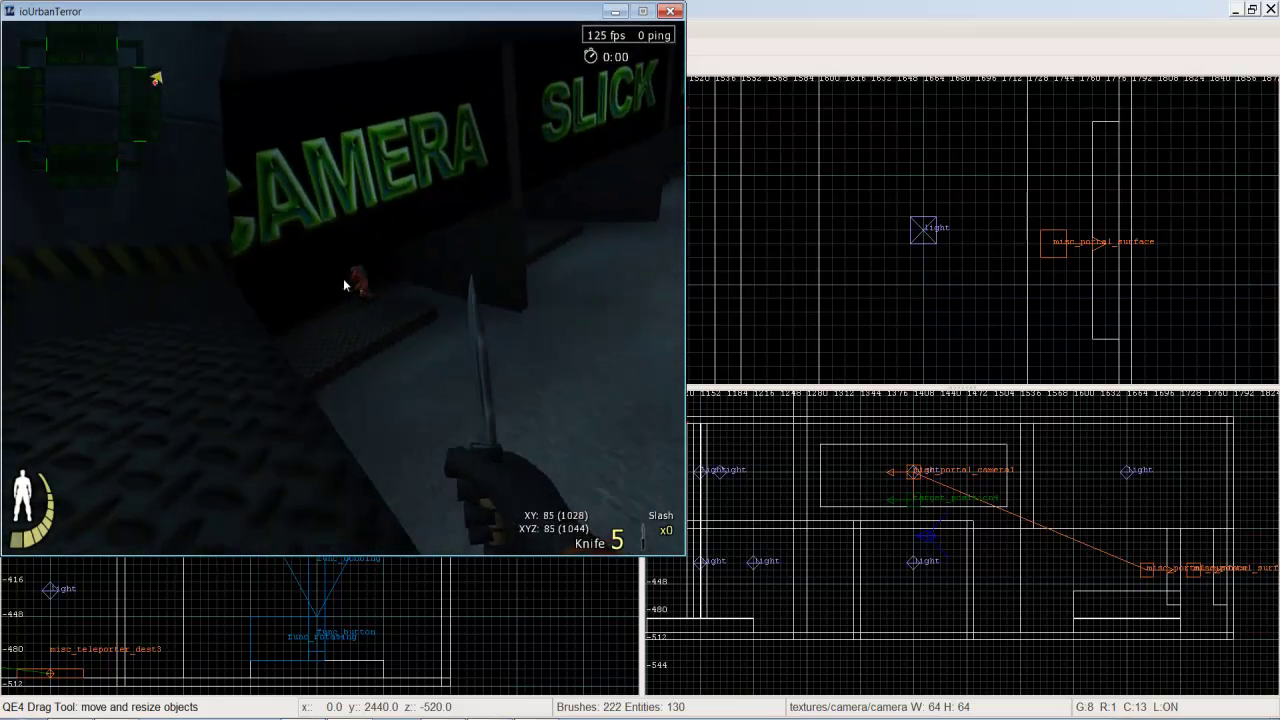
Examine the CAMERA bay's screen while strafing from side to side and crouching in front of it.
{"action": "key", "text": "a"}
{"action": "key", "text": "d"}
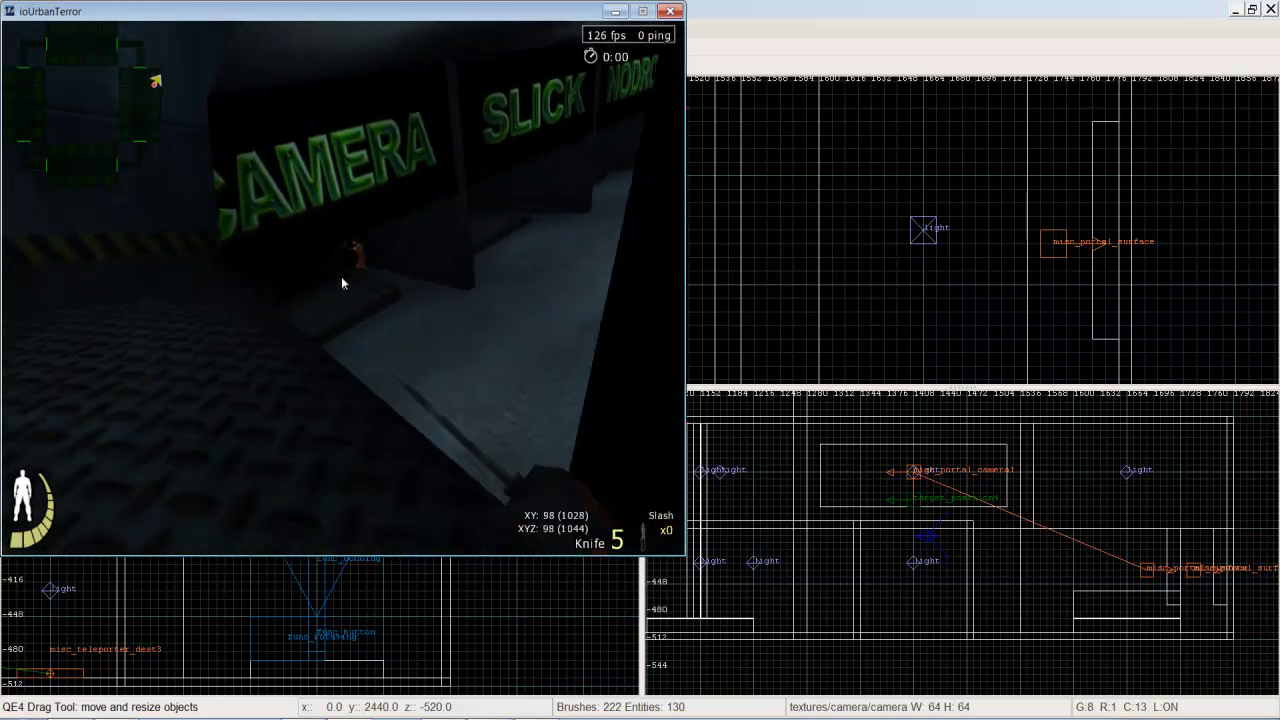
{"action": "key", "text": "a"}
{"action": "key", "text": "d"}
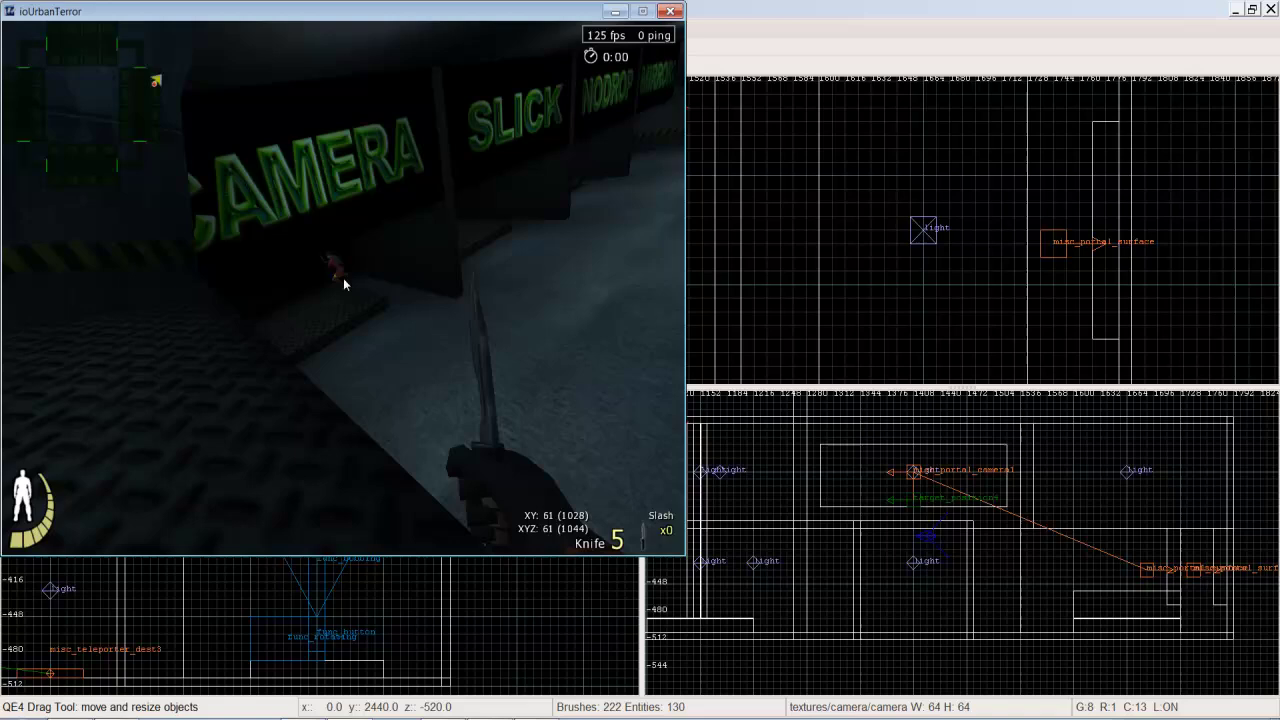
{"action": "key", "text": "a"}
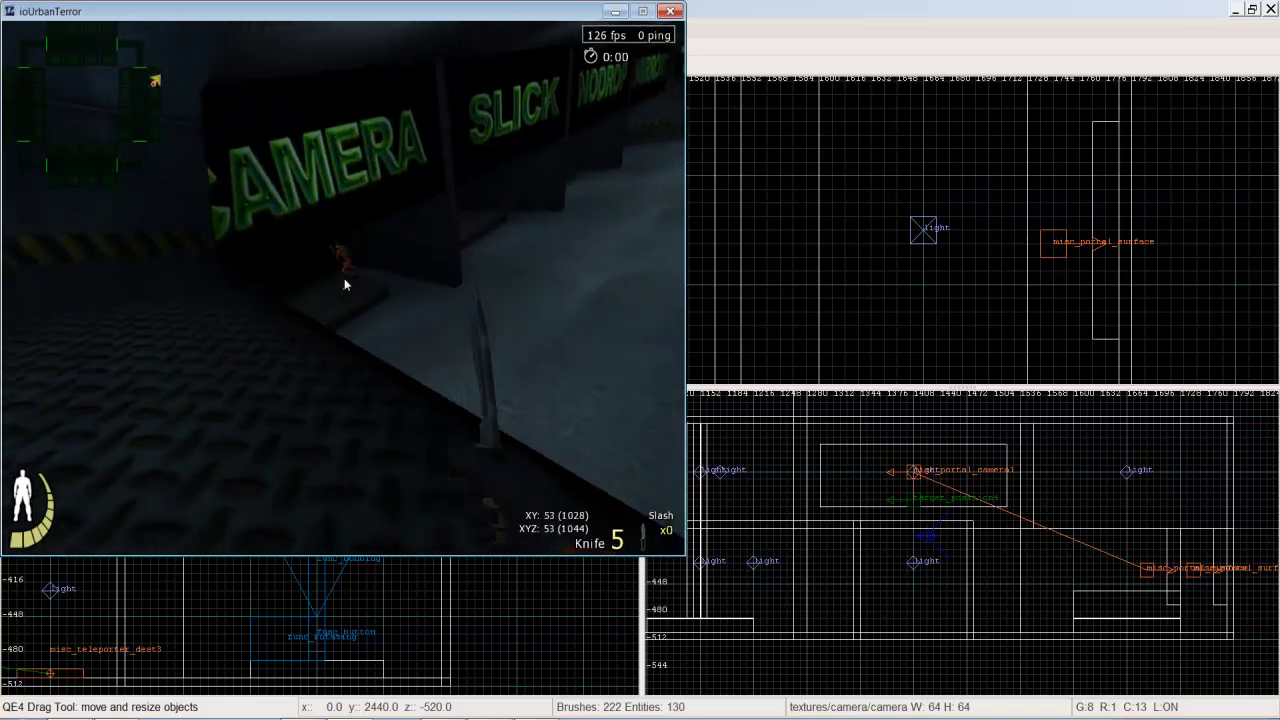
{"action": "key", "text": "d"}
{"action": "key", "text": "c"}
{"action": "key", "text": "a"}
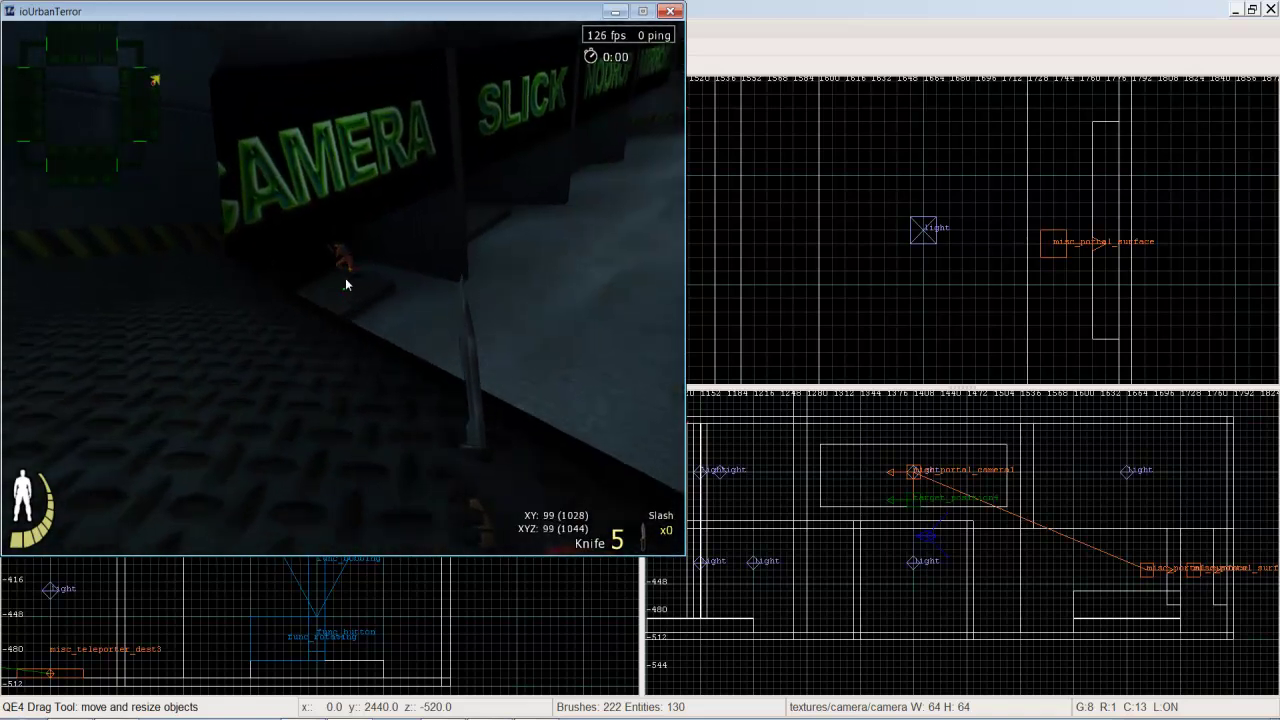
Slash with the knife in front of the CAMERA screen and shift position to check the view it shows.
{"action": "left_click", "coordinate": [346, 286]}
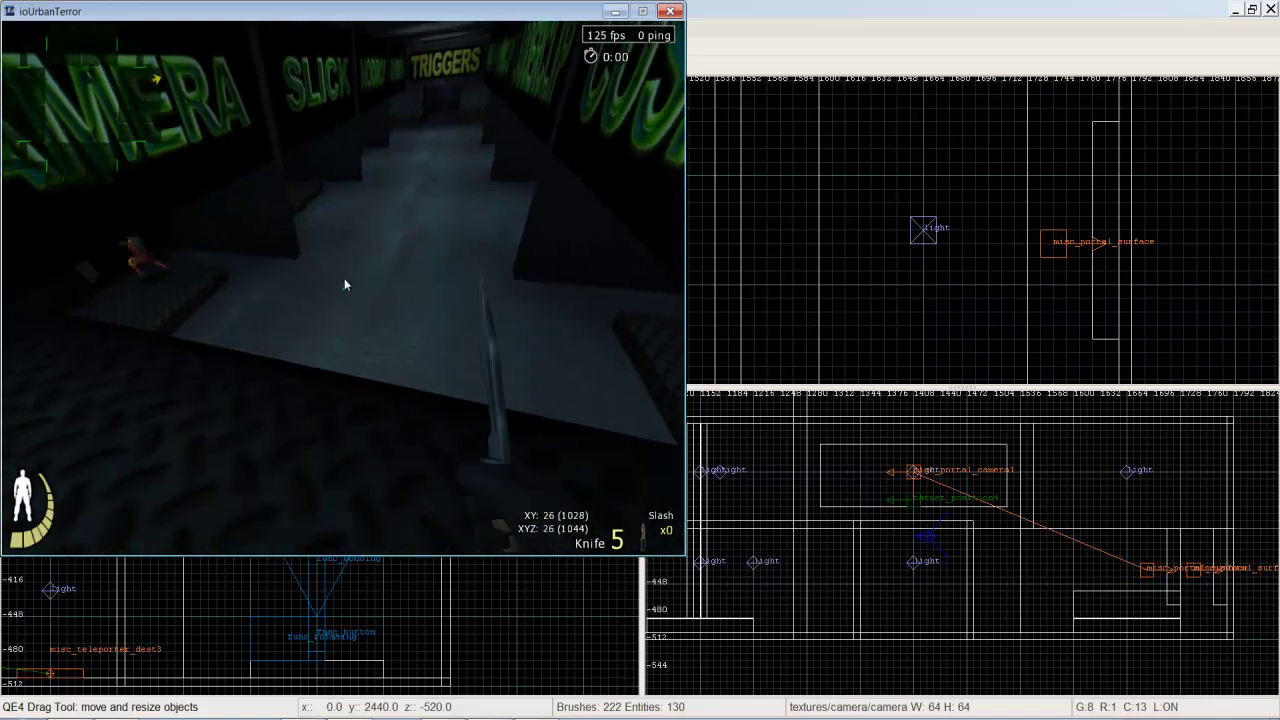
{"action": "left_click", "coordinate": [345, 285]}
{"action": "key", "text": "a"}
{"action": "key", "text": "w"}
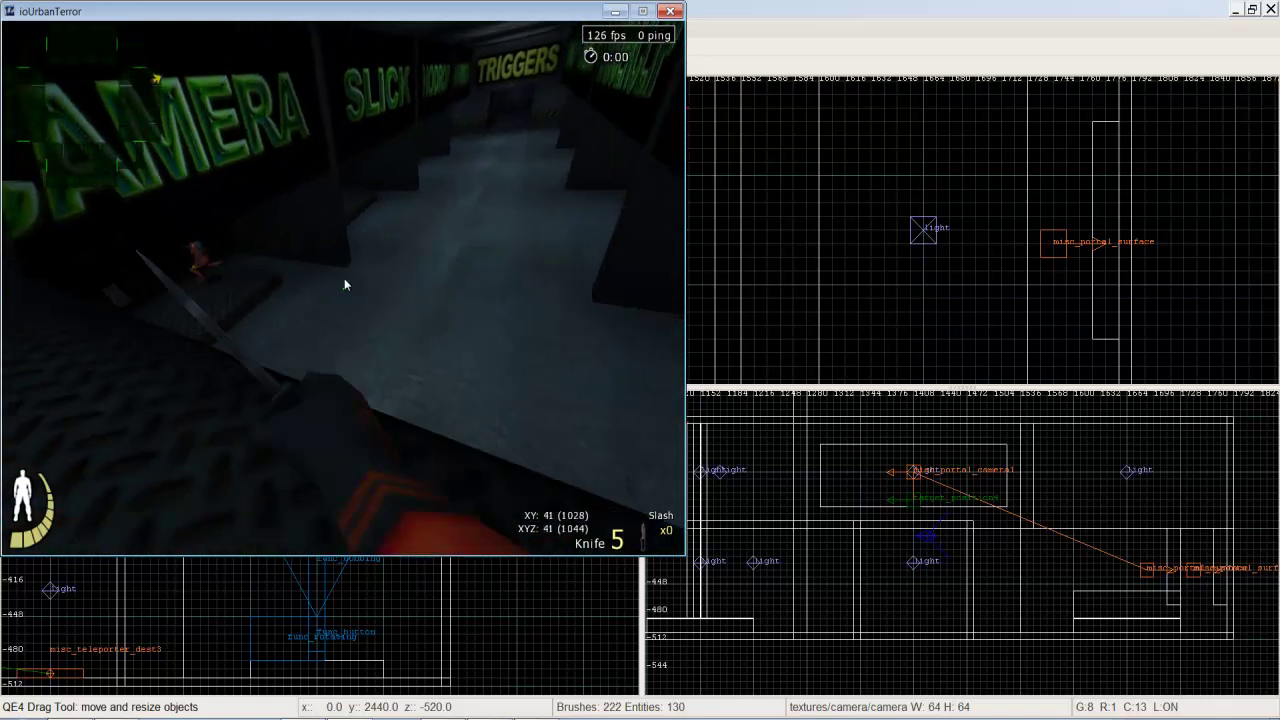
{"action": "key", "text": "s"}
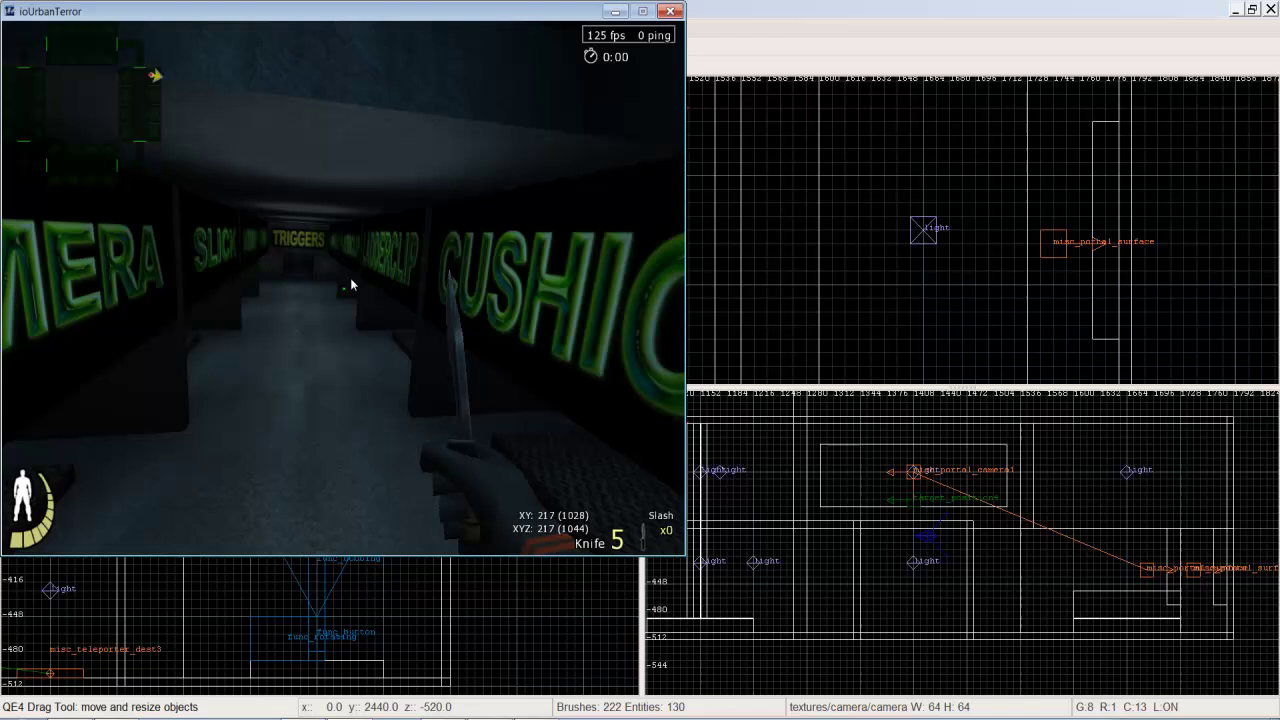
{"action": "key", "text": "d"}
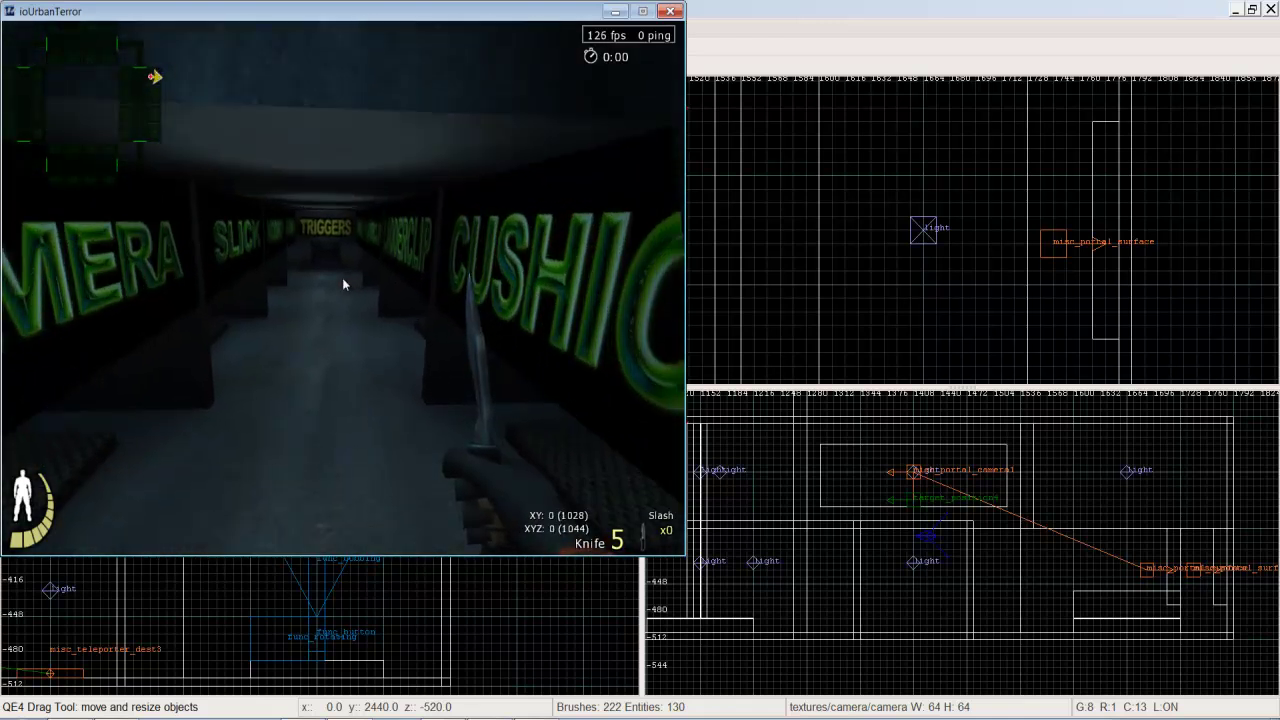
{"action": "key", "text": "s"}
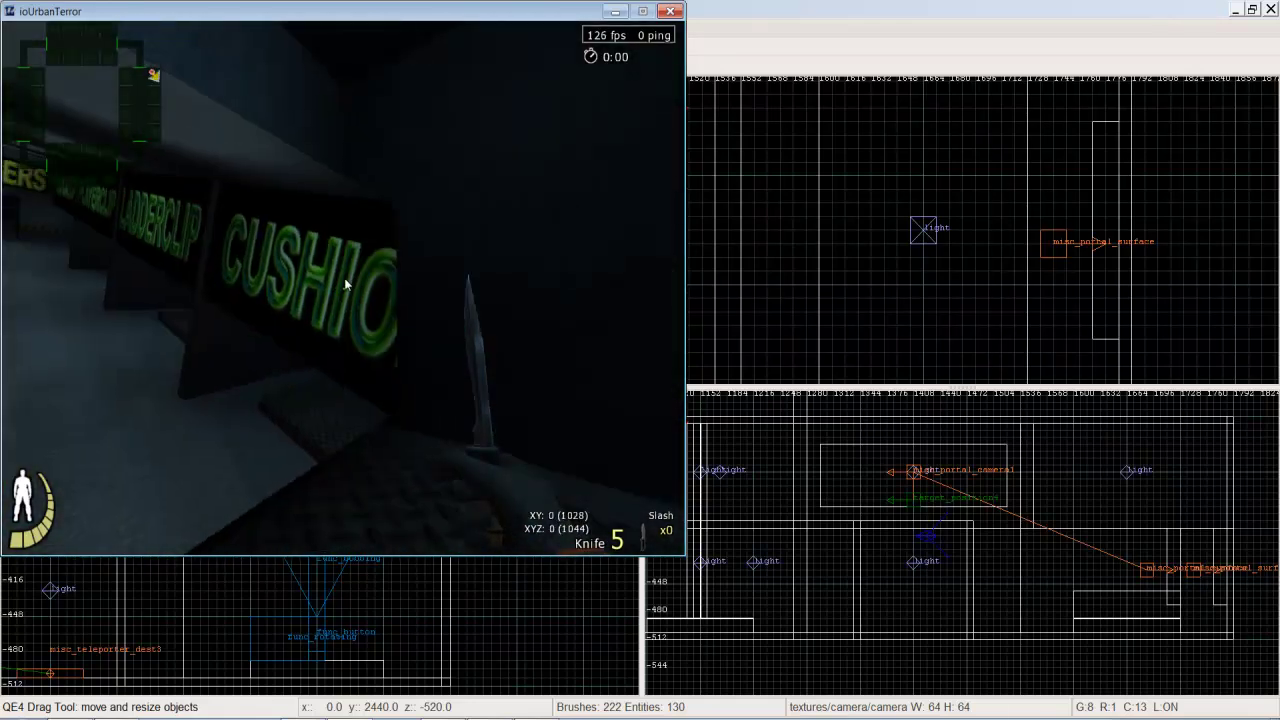
Cross to the CUSHION bay, fly up with noclip, disable it to drop onto the platform, and walk back into the bay.
{"action": "key", "text": "w"}
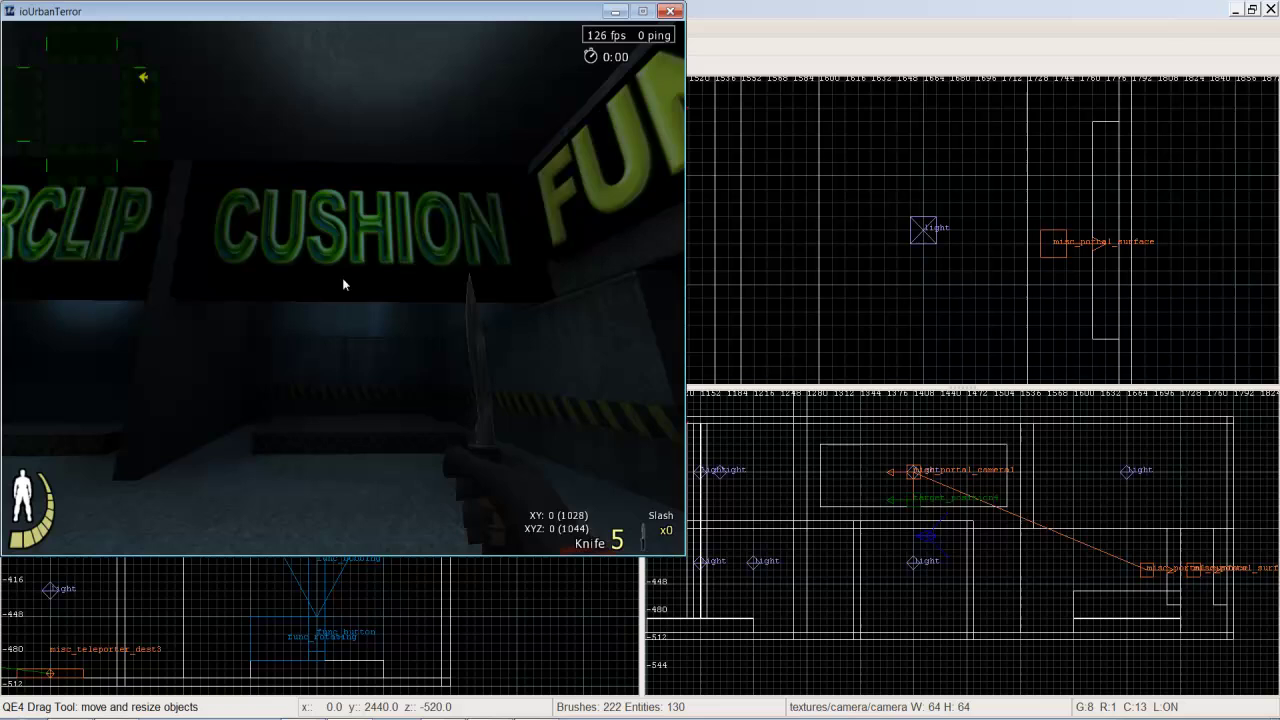
{"action": "key", "text": "w"}
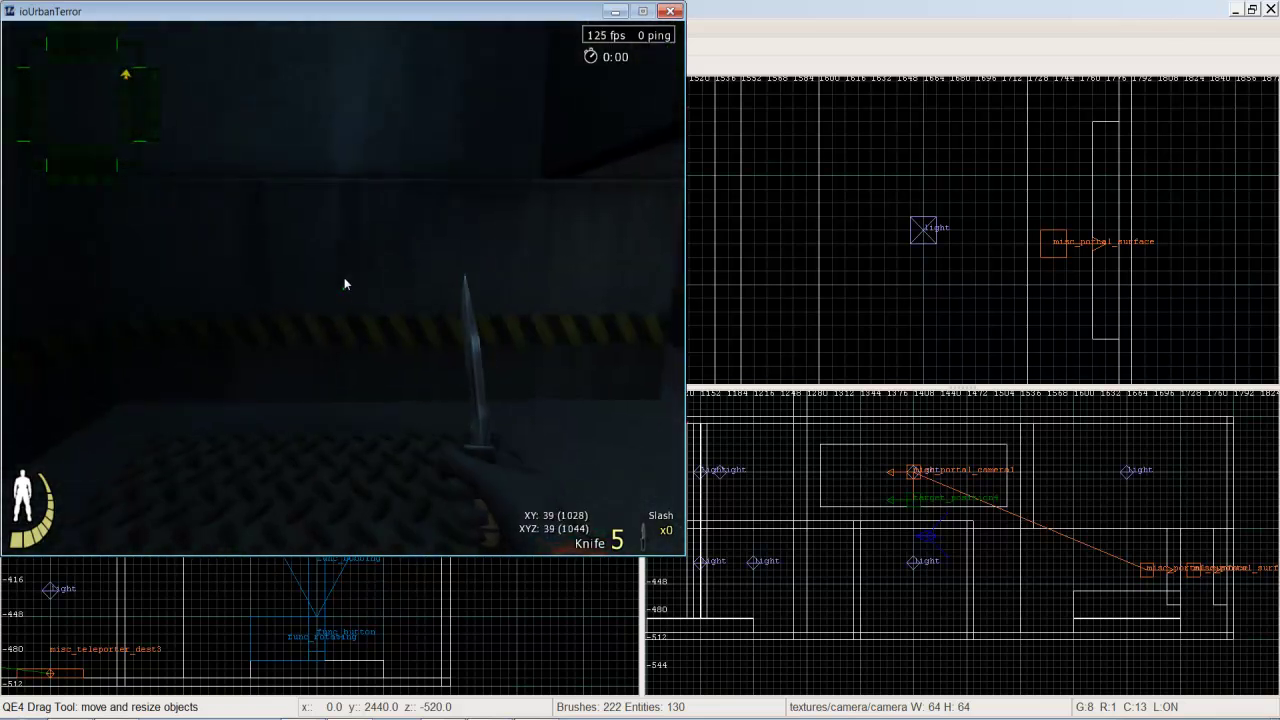
{"action": "key", "text": "w"}
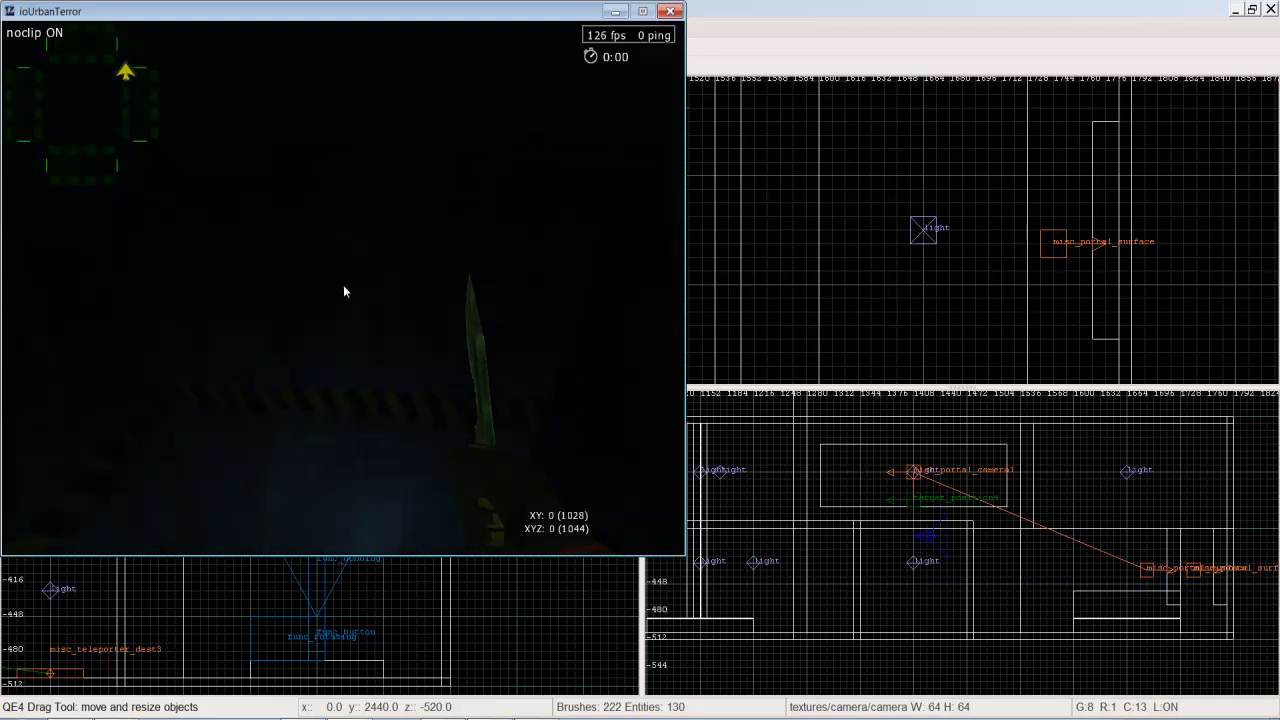
{"action": "key", "text": "n"}
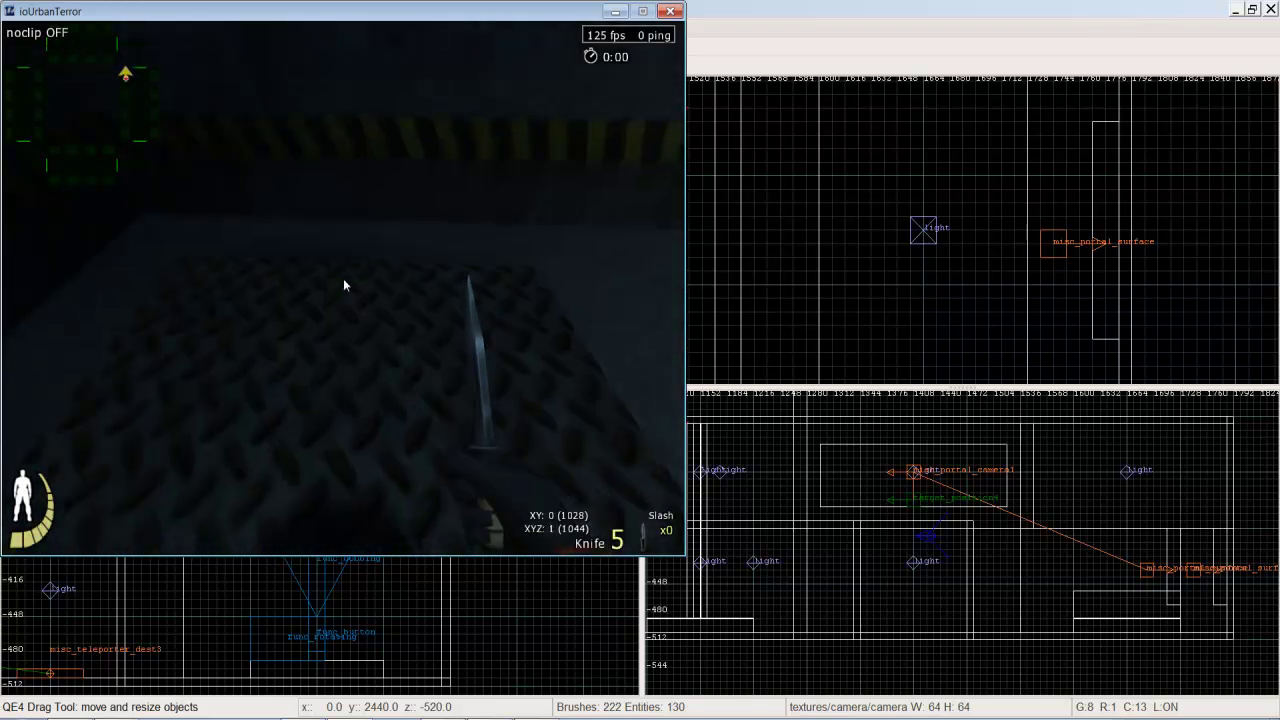
{"action": "left_click", "coordinate": [344, 286]}
{"action": "key", "text": "w"}
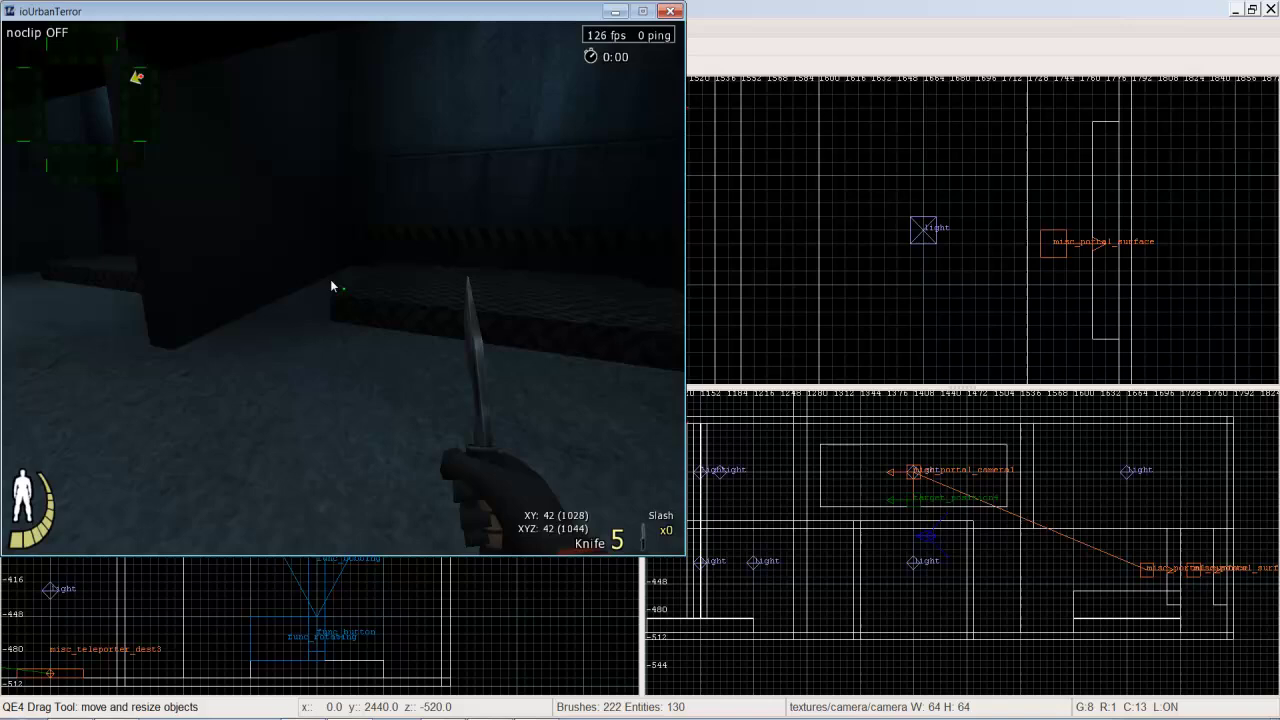
{"action": "key", "text": "w"}
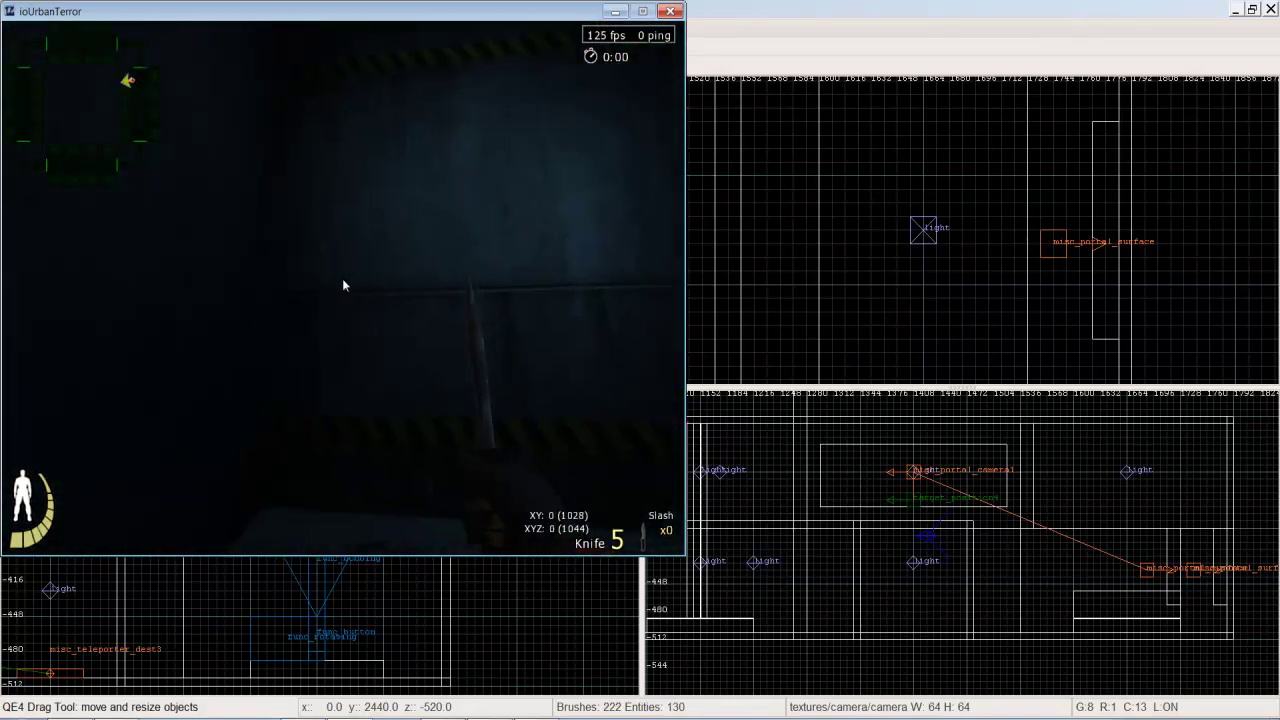
Move to the LADDERCLIP bay and walk up against its walls to test climbing them.
{"action": "key", "text": "w"}
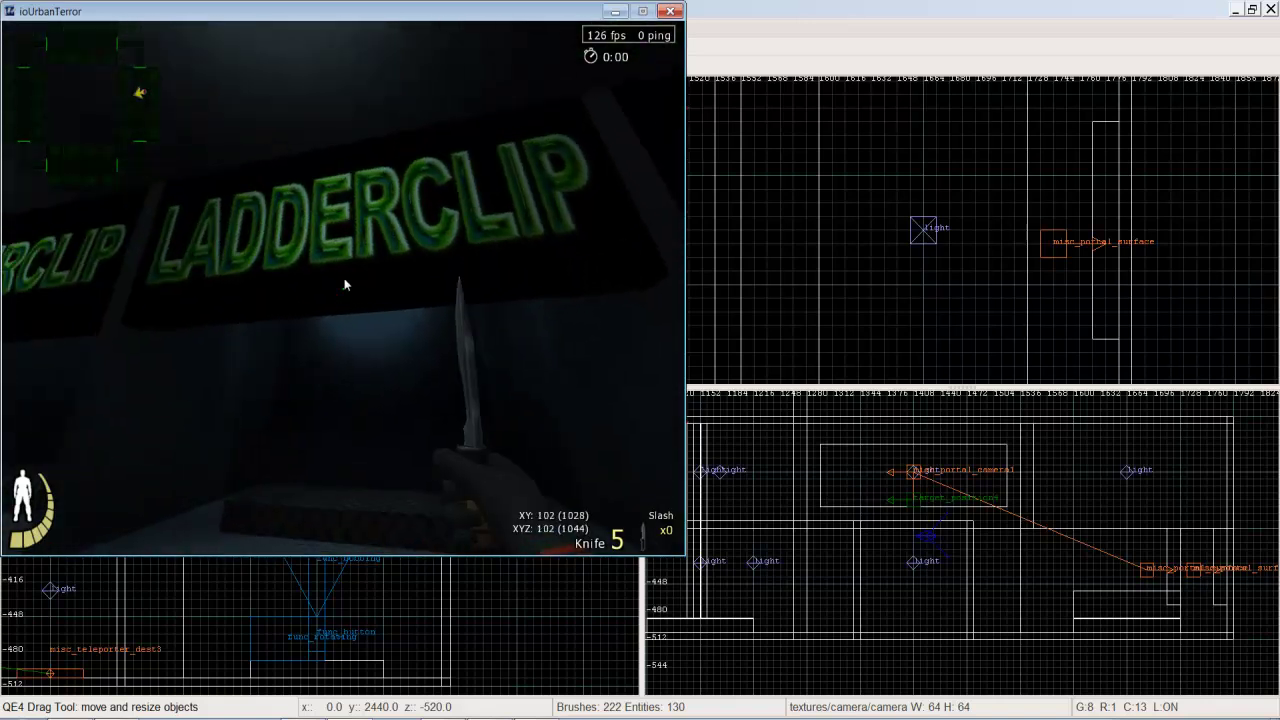
{"action": "key", "text": "w"}
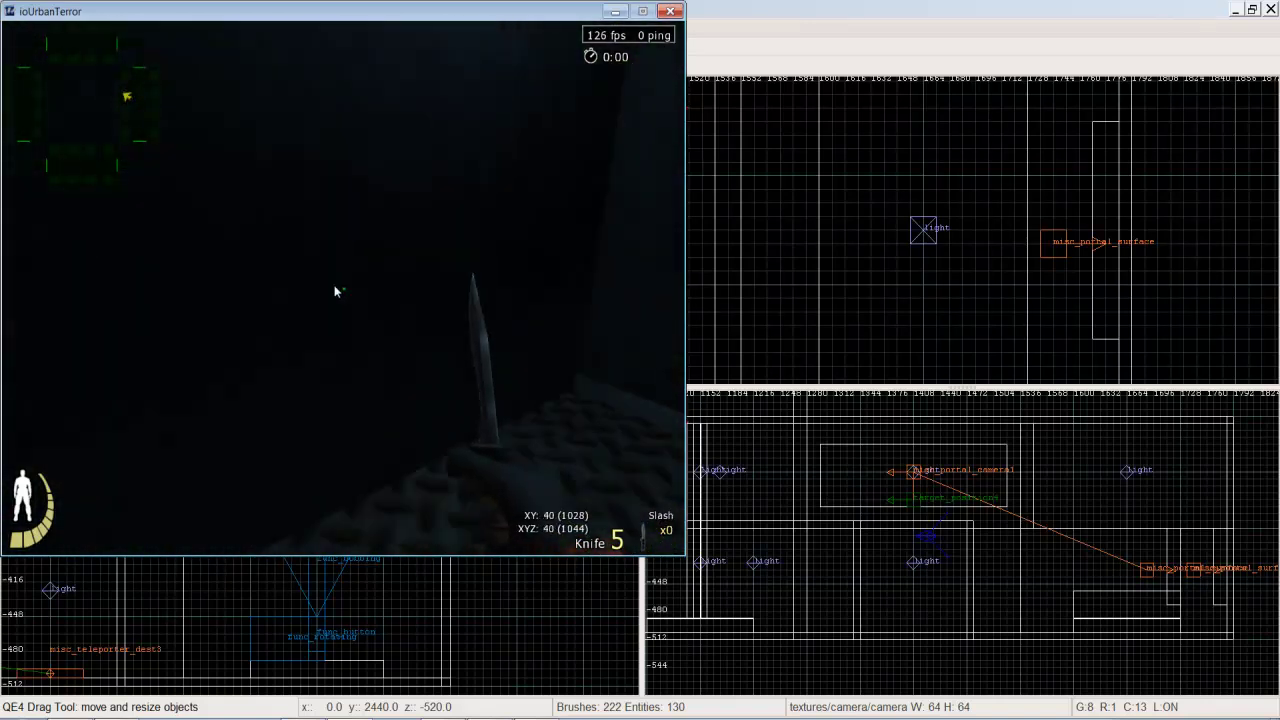
{"action": "key", "text": "w"}
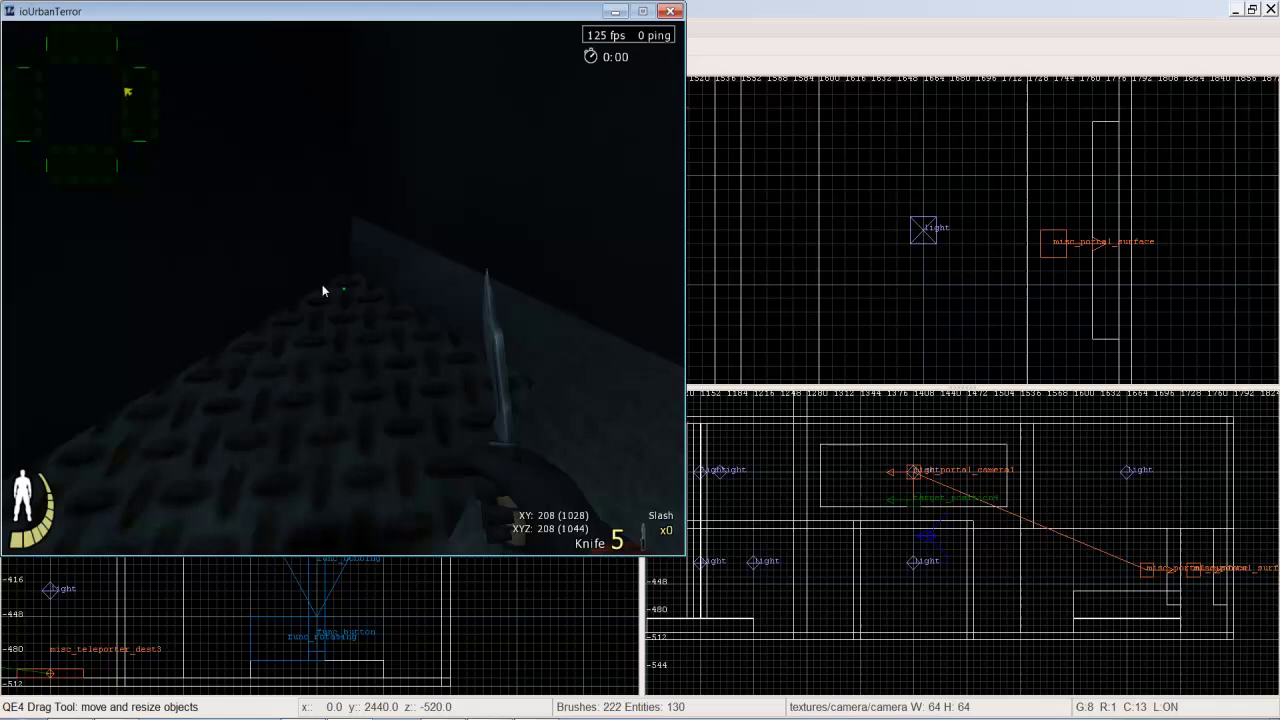
{"action": "key", "text": "w"}
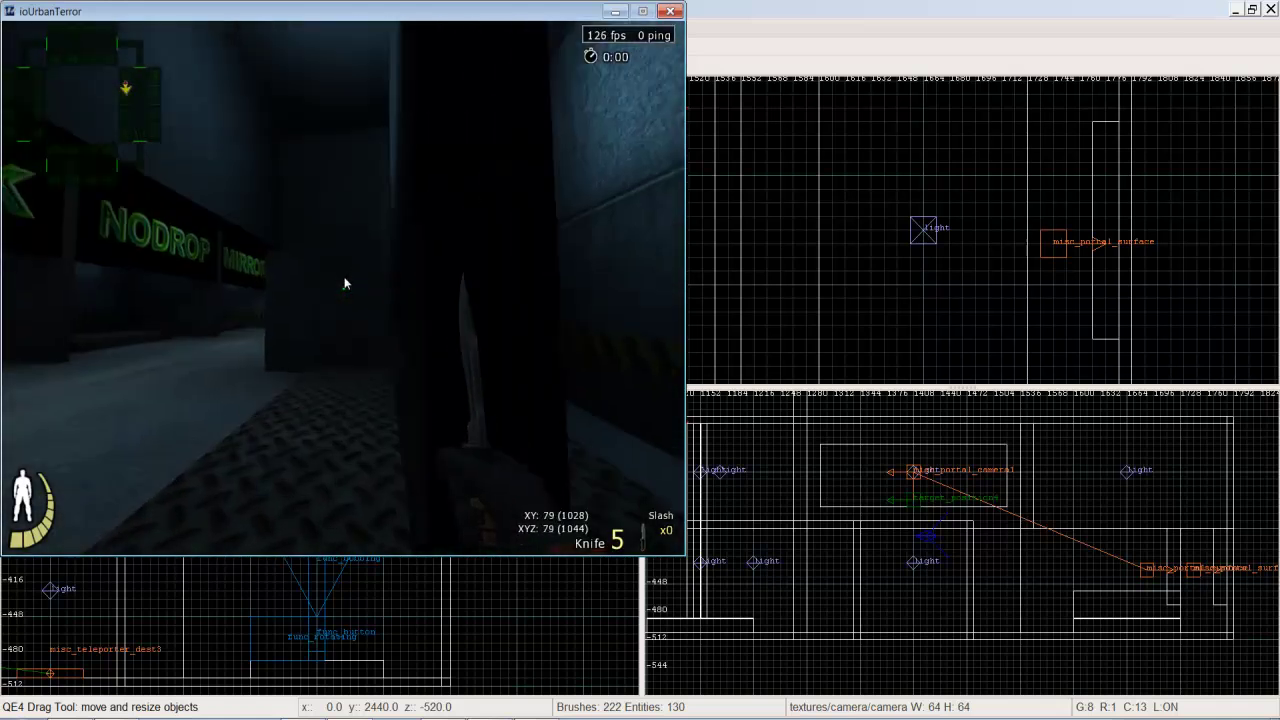
{"action": "key", "text": "w"}
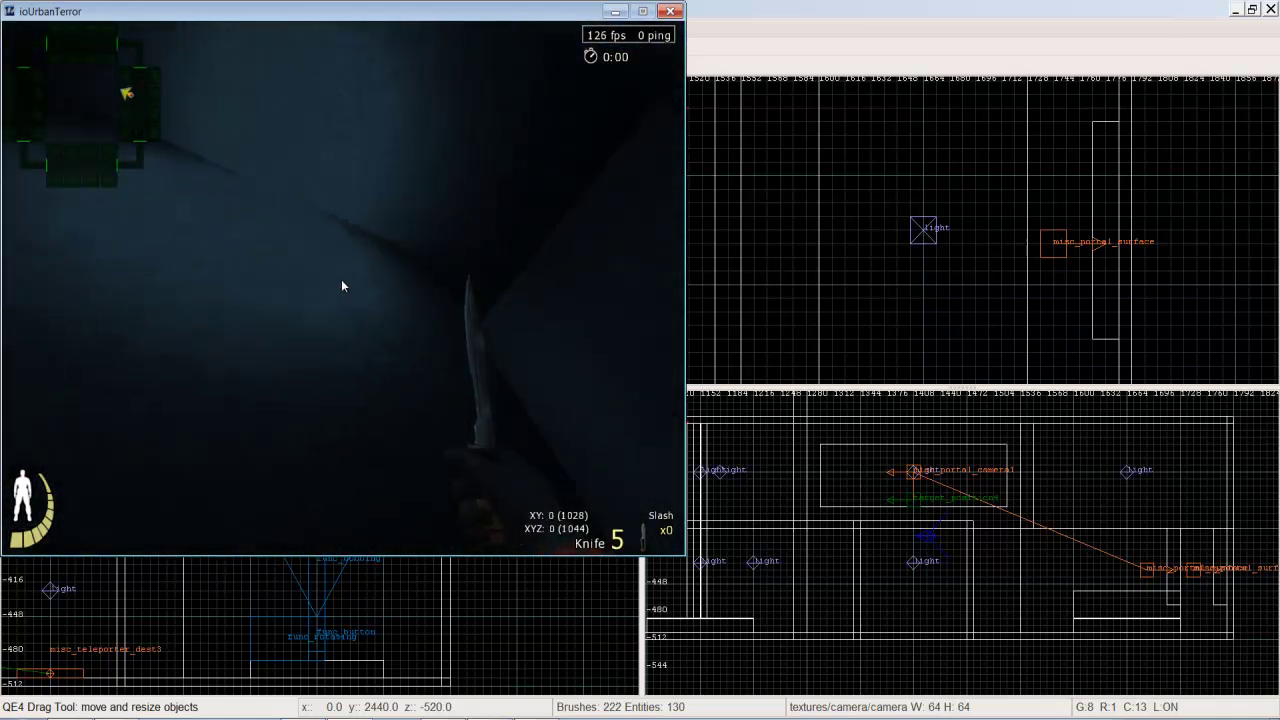
{"action": "key", "text": "w"}
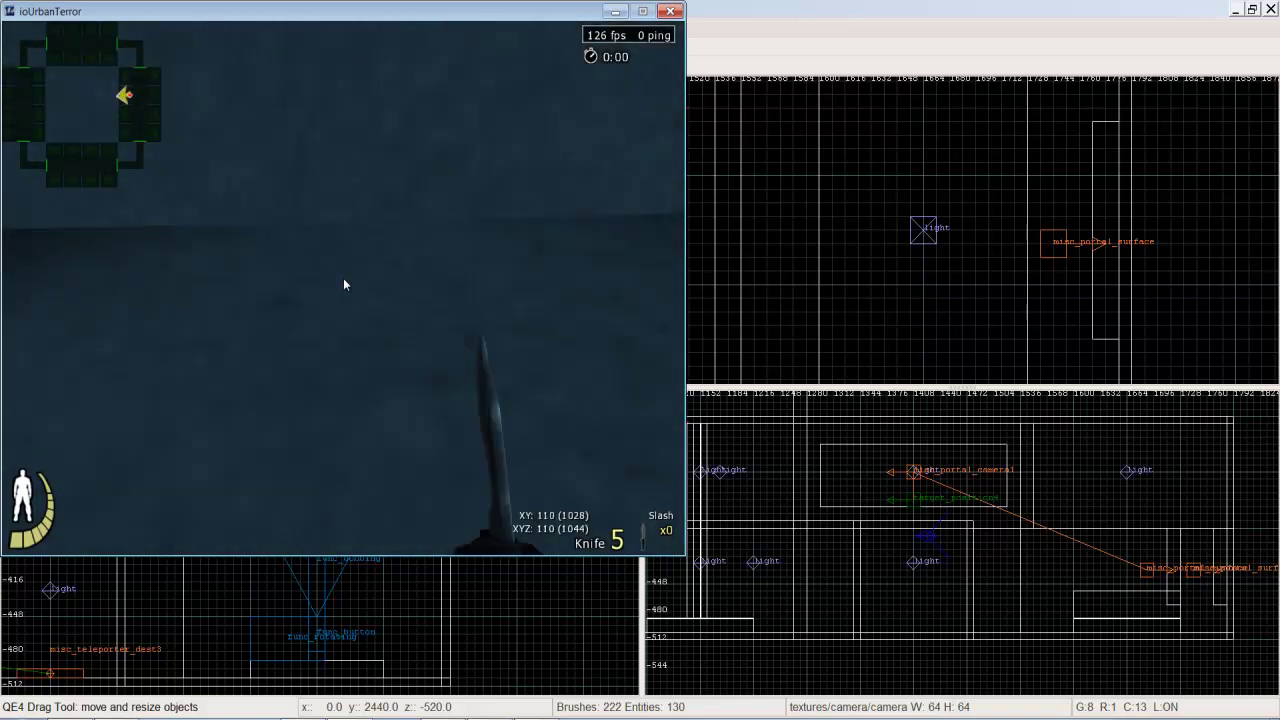
{"action": "key", "text": "w"}
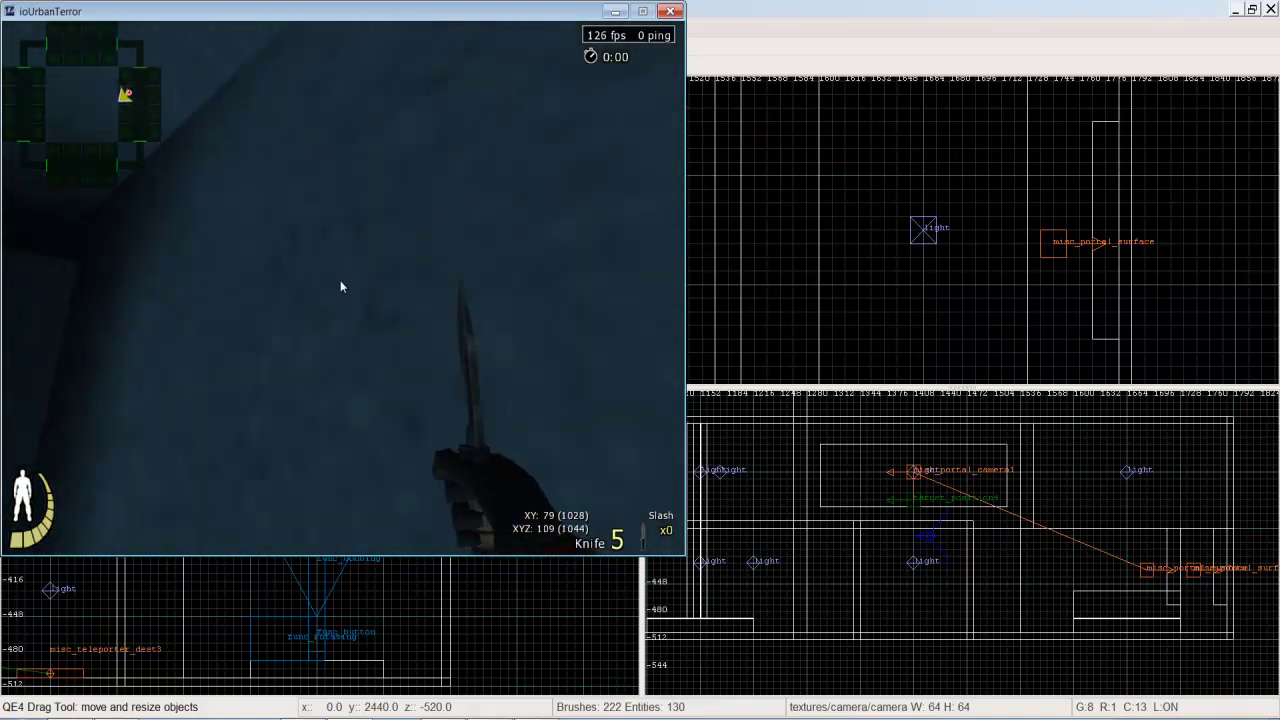
Return to the CAMERA bay, step onto its platform and slash with the knife while looking along the corridor.
{"action": "key", "text": "w"}
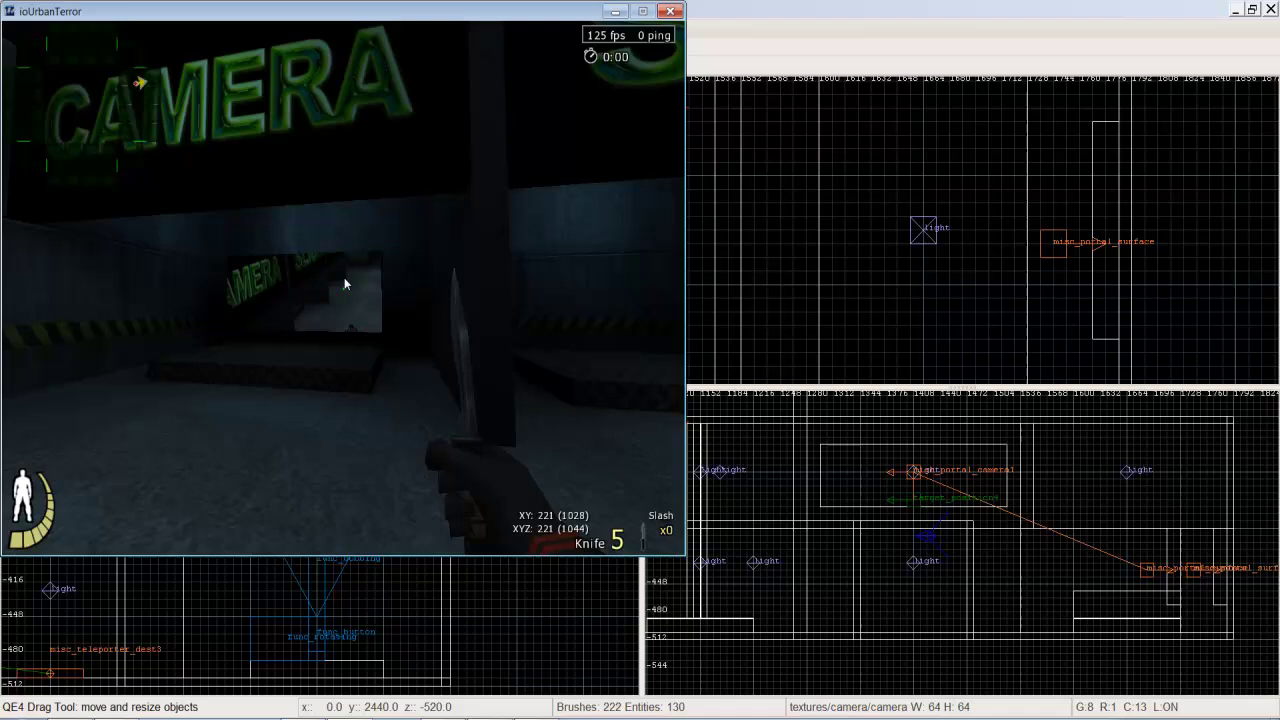
{"action": "key", "text": "w"}
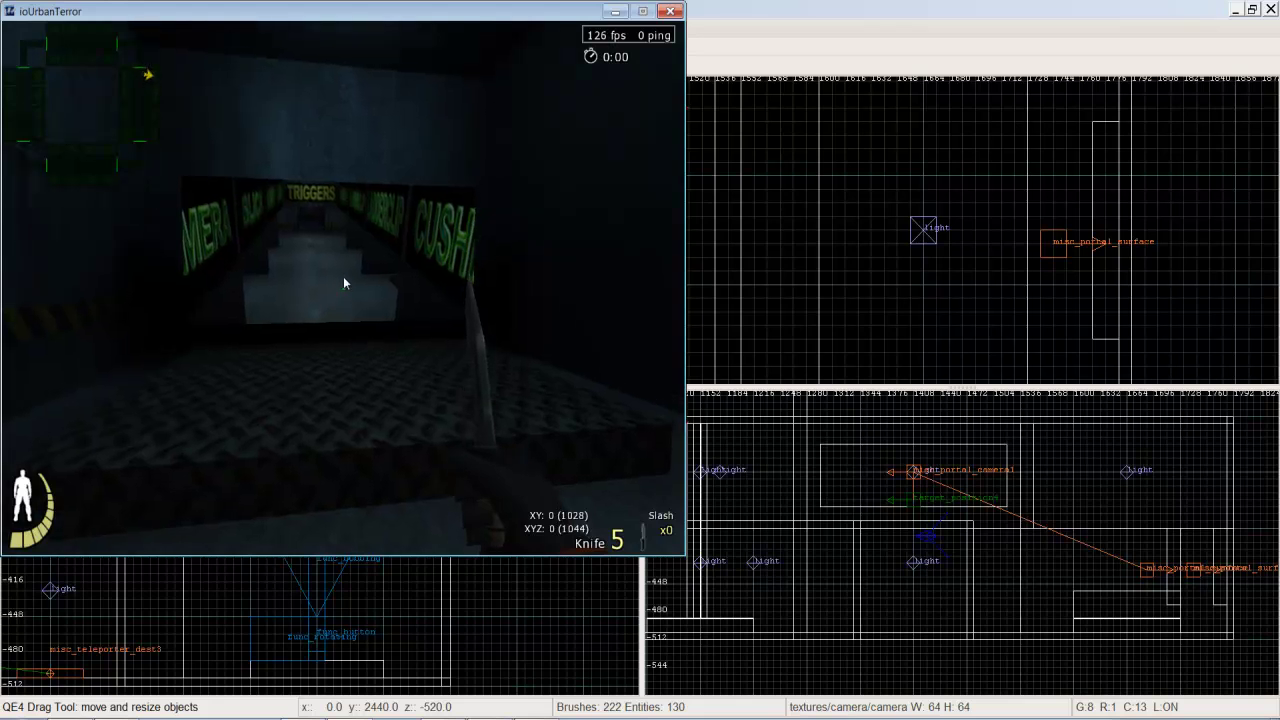
{"action": "left_click", "coordinate": [343, 283]}
{"action": "key", "text": "w"}
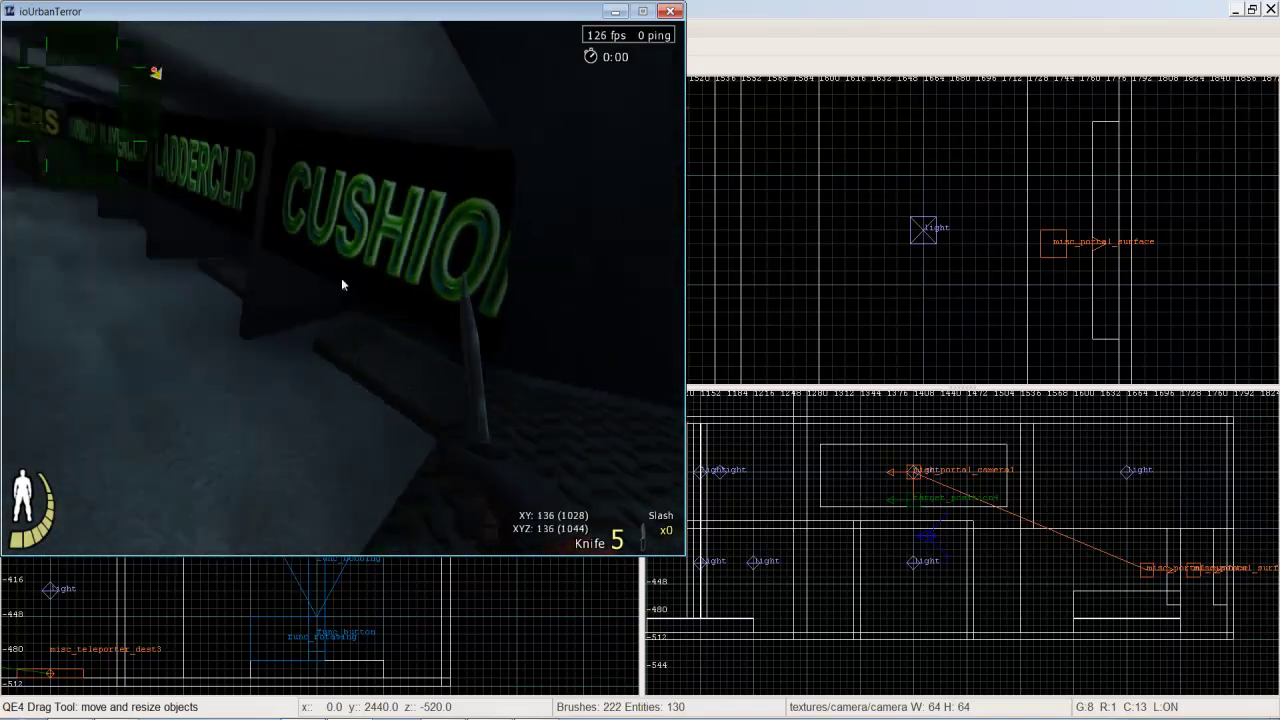
{"action": "key", "text": "w"}
{"action": "left_click", "coordinate": [326, 284]}
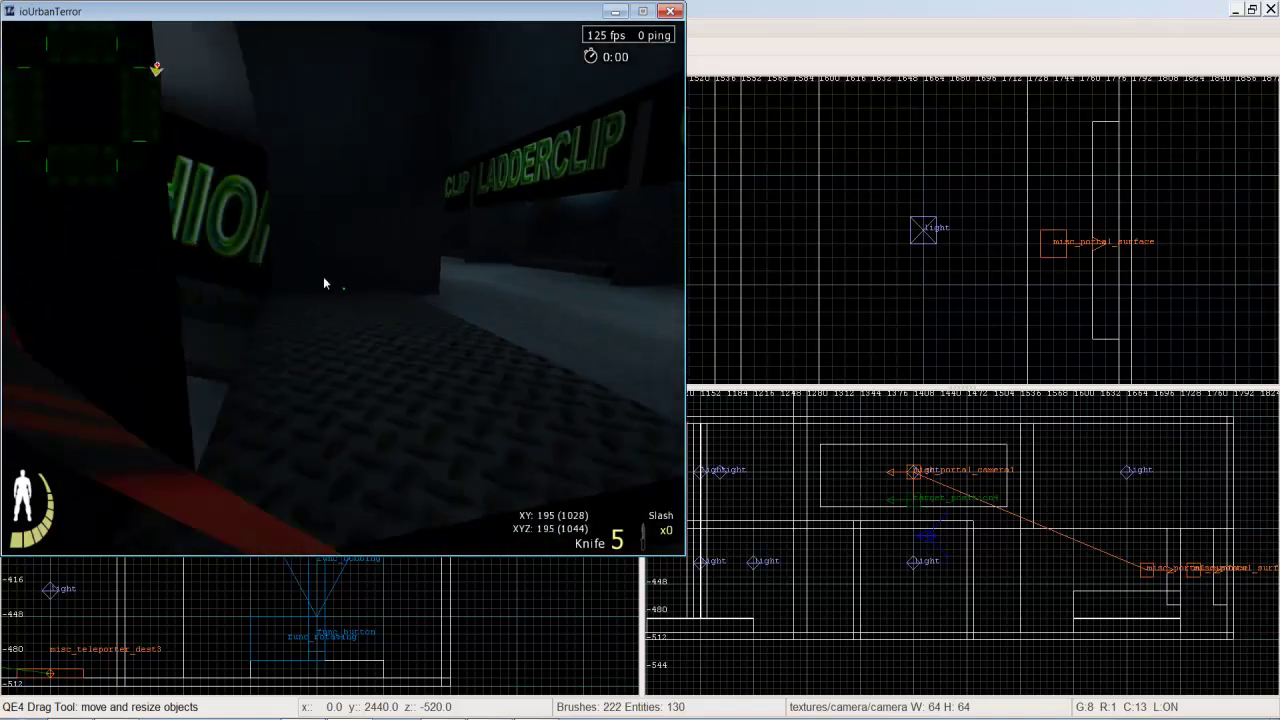
Walk along the corridor into the SLICK bay and move back and forth over its platform to test the surface.
{"action": "key", "text": "w"}
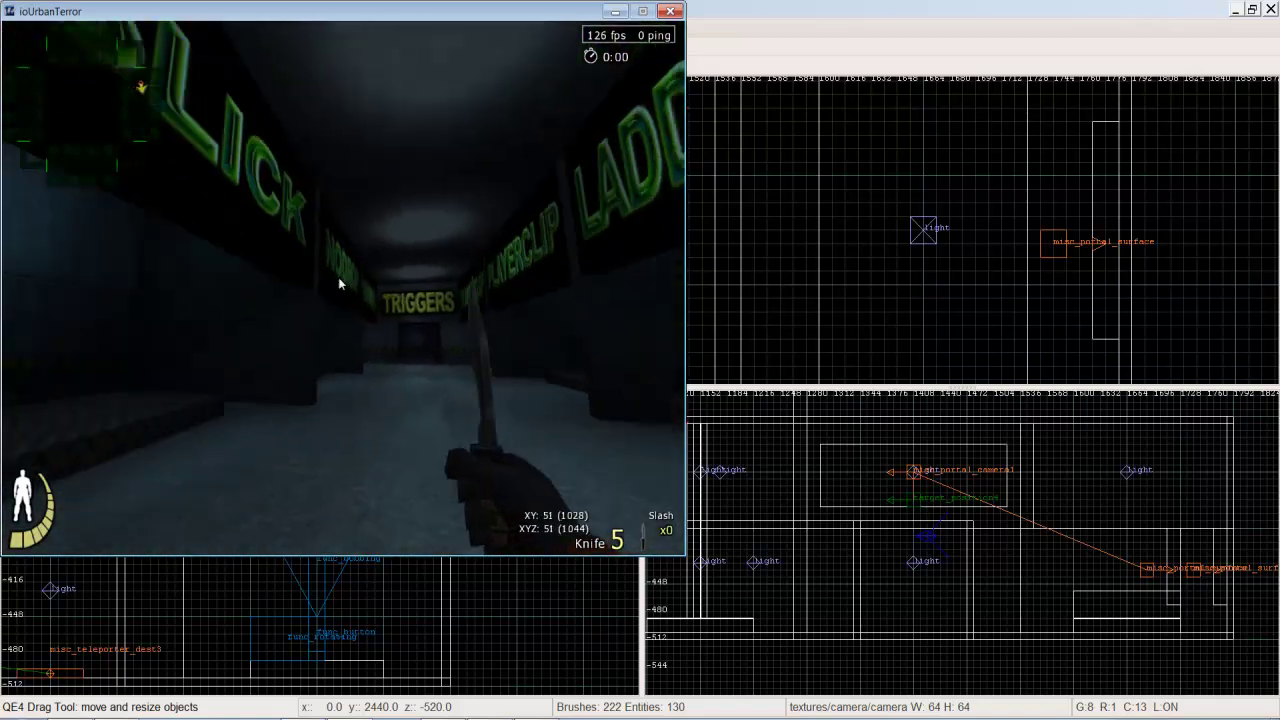
{"action": "key", "text": "w"}
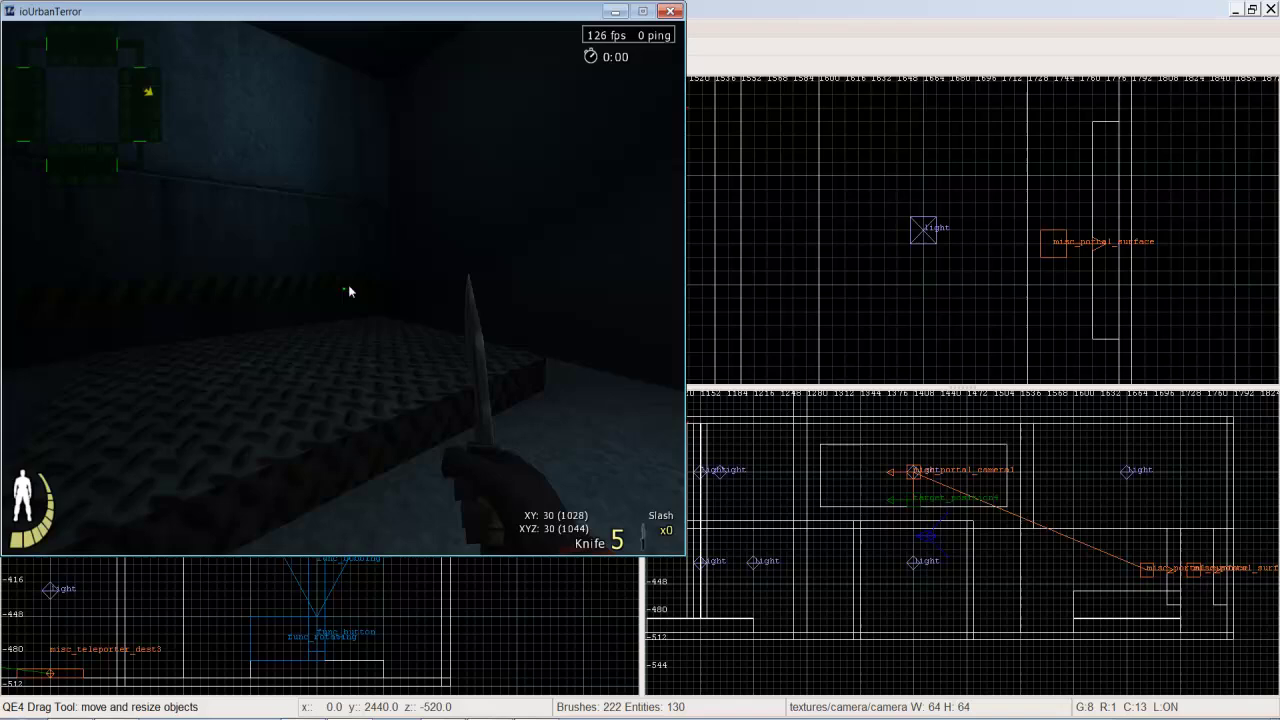
{"action": "key", "text": "w"}
{"action": "key", "text": "w"}
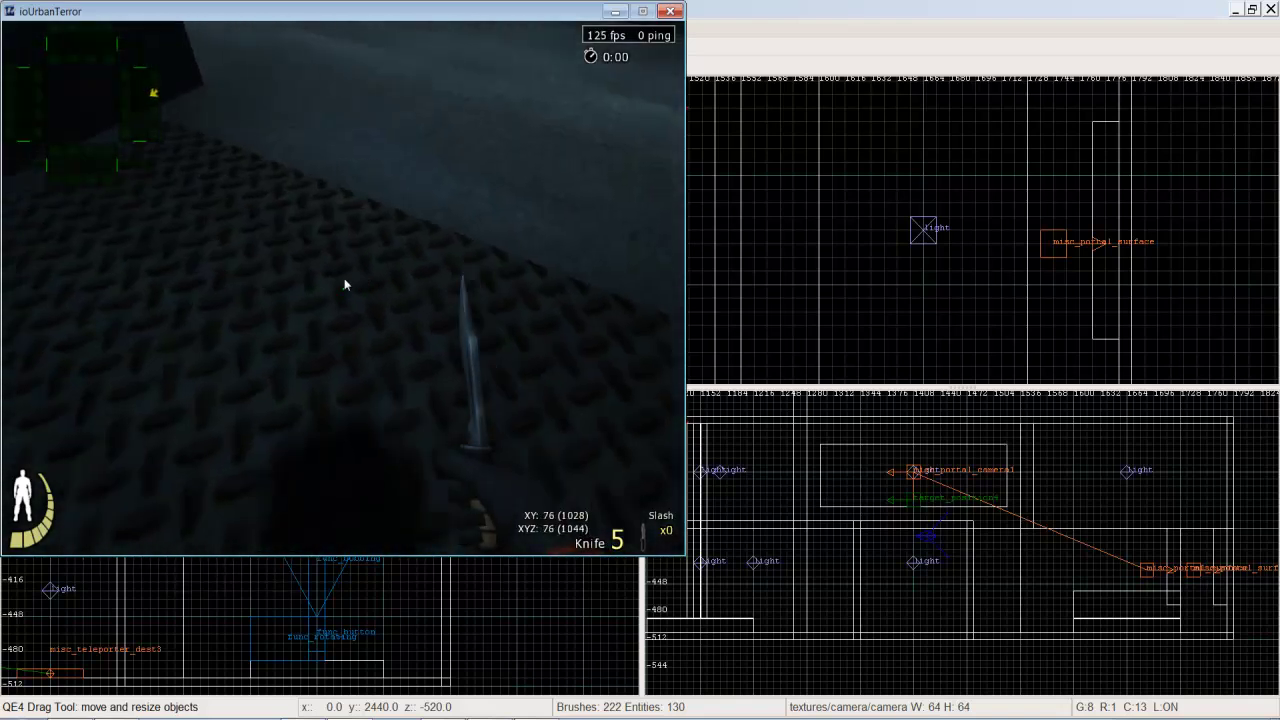
{"action": "key", "text": "w"}
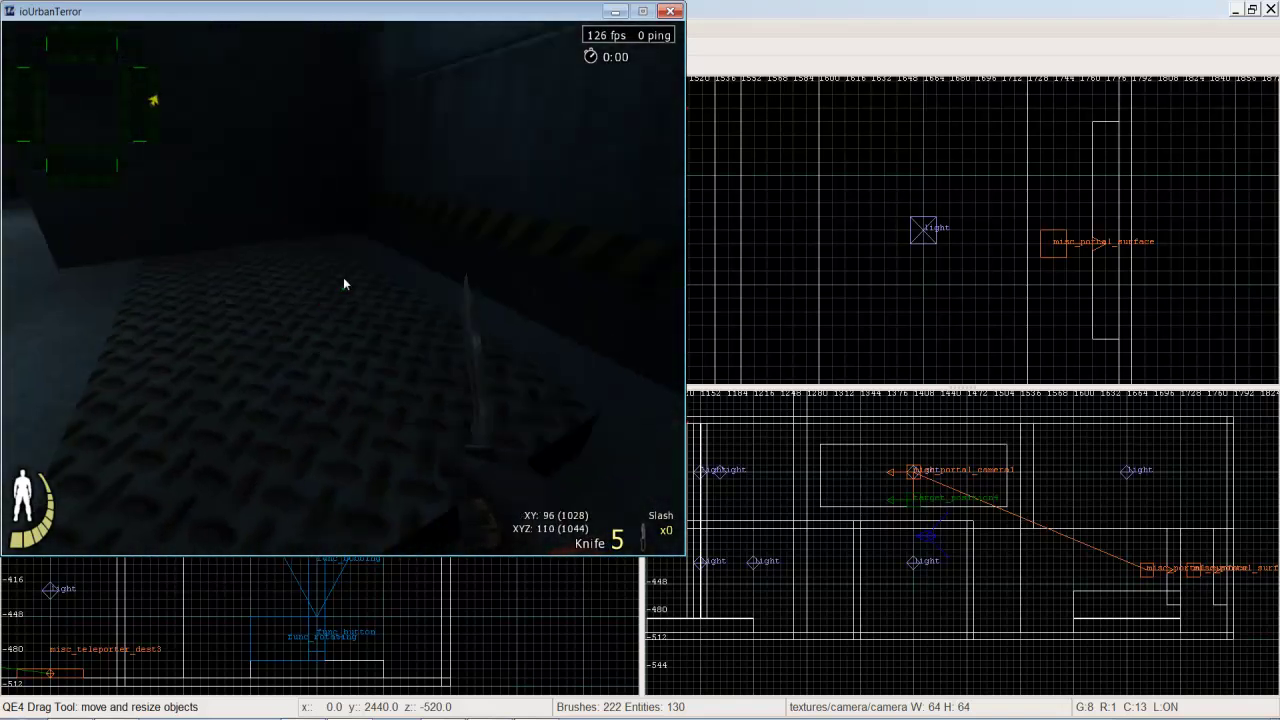
{"action": "key", "text": "w"}
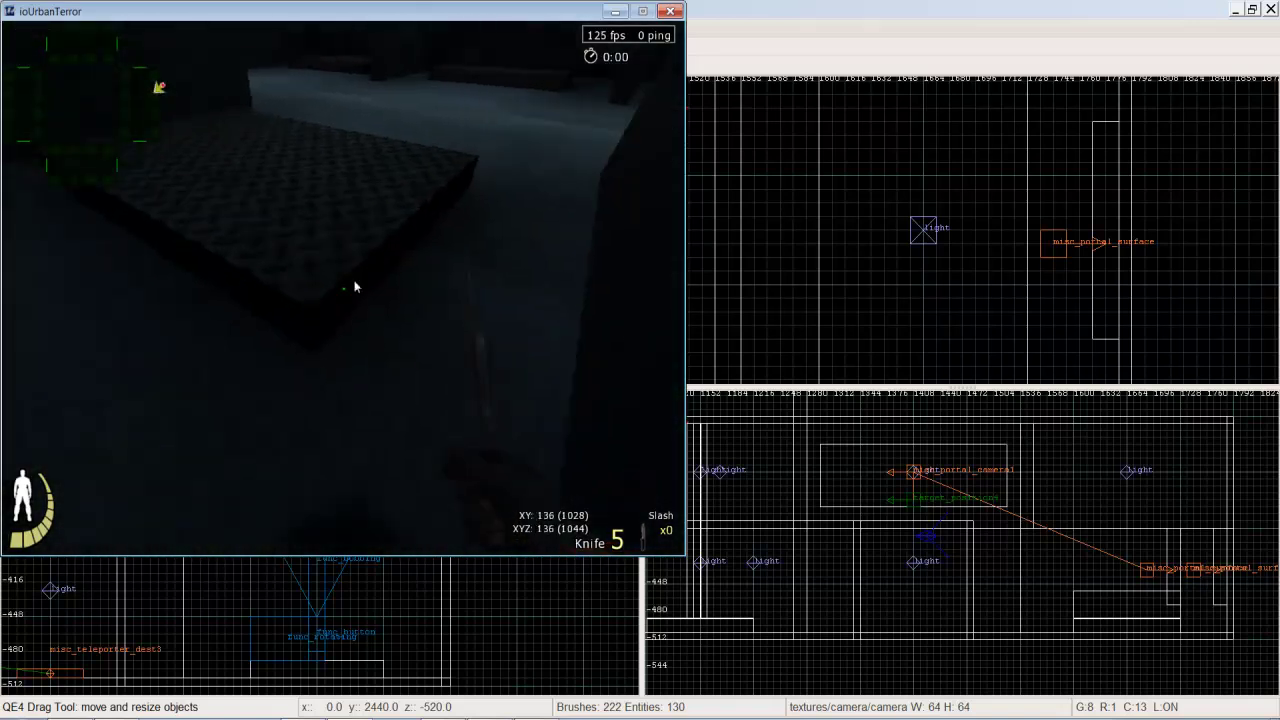
{"action": "key", "text": "w"}
{"action": "key", "text": "w"}
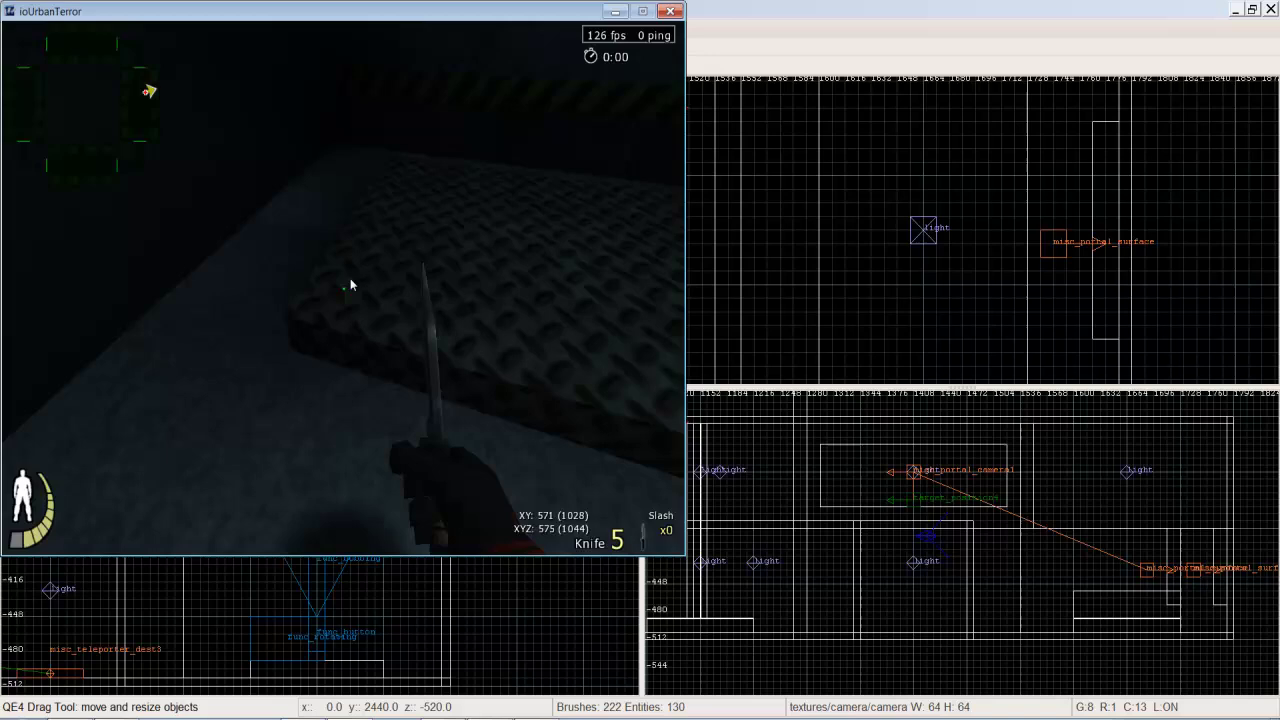
Cross the corridor to the PLAYERCLIP bay and walk across its platform to test how it blocks the player.
{"action": "key", "text": "w"}
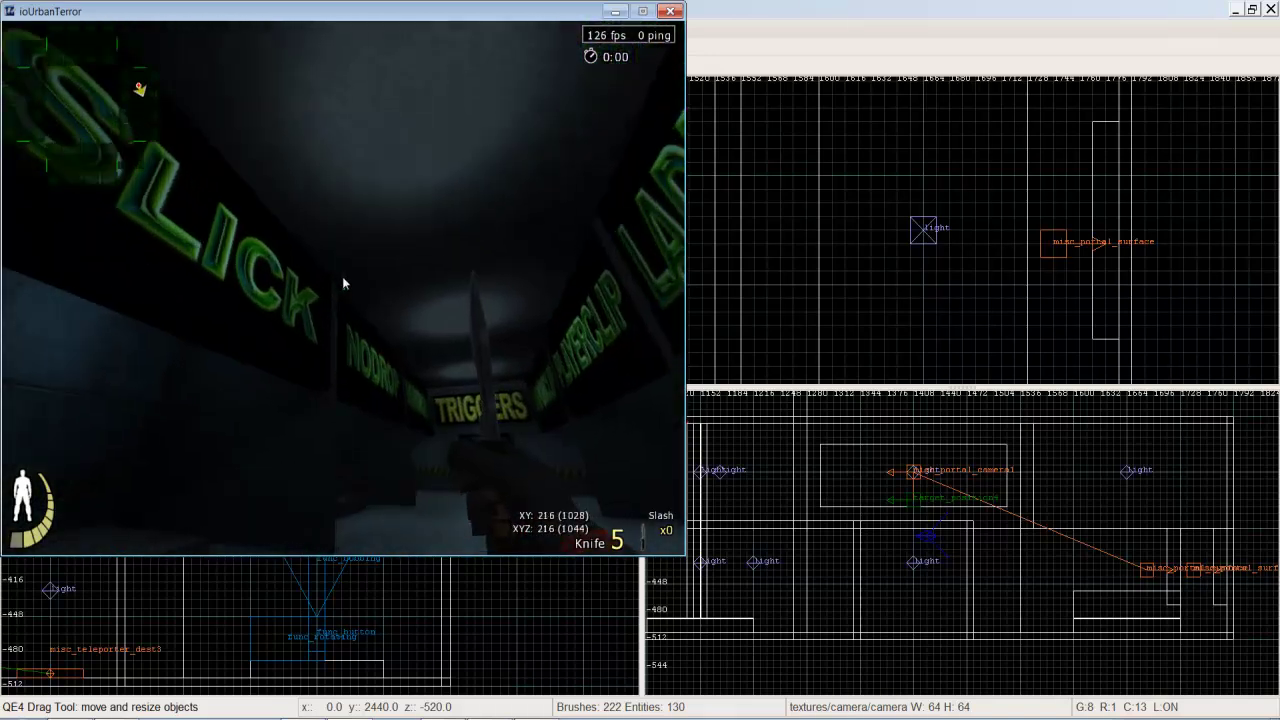
{"action": "key", "text": "w"}
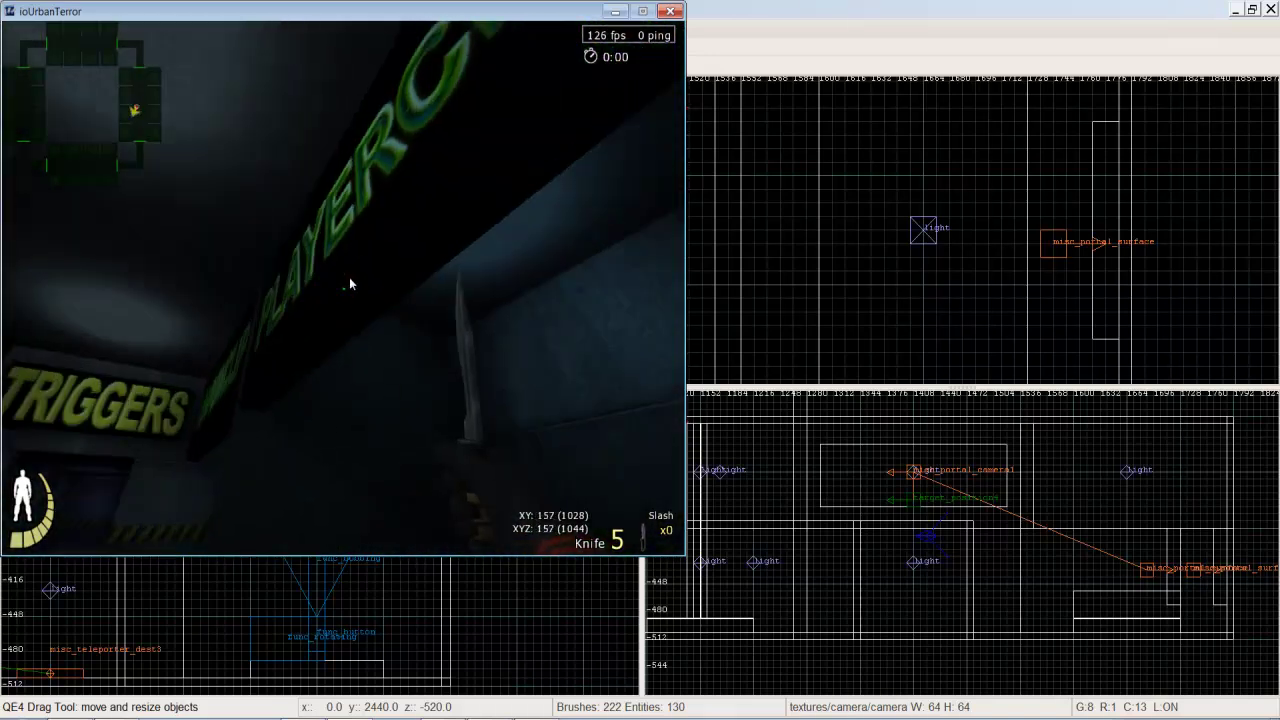
{"action": "key", "text": "w"}
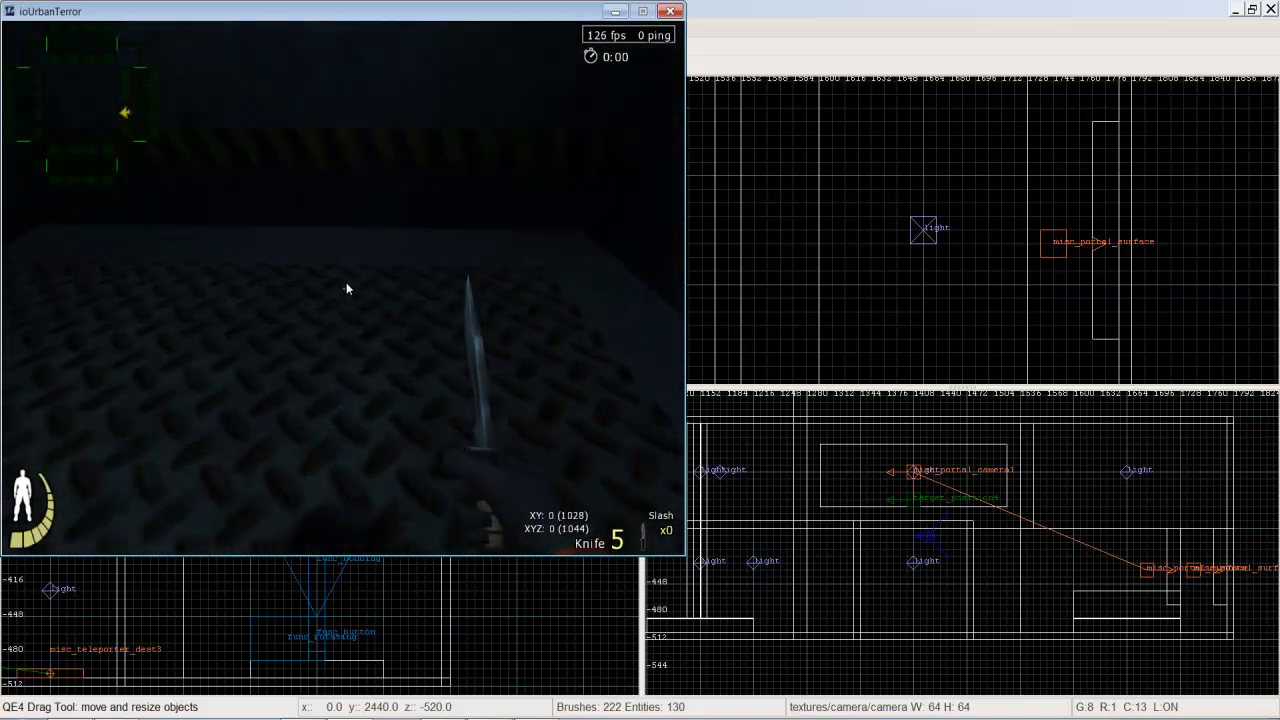
{"action": "key", "text": "w"}
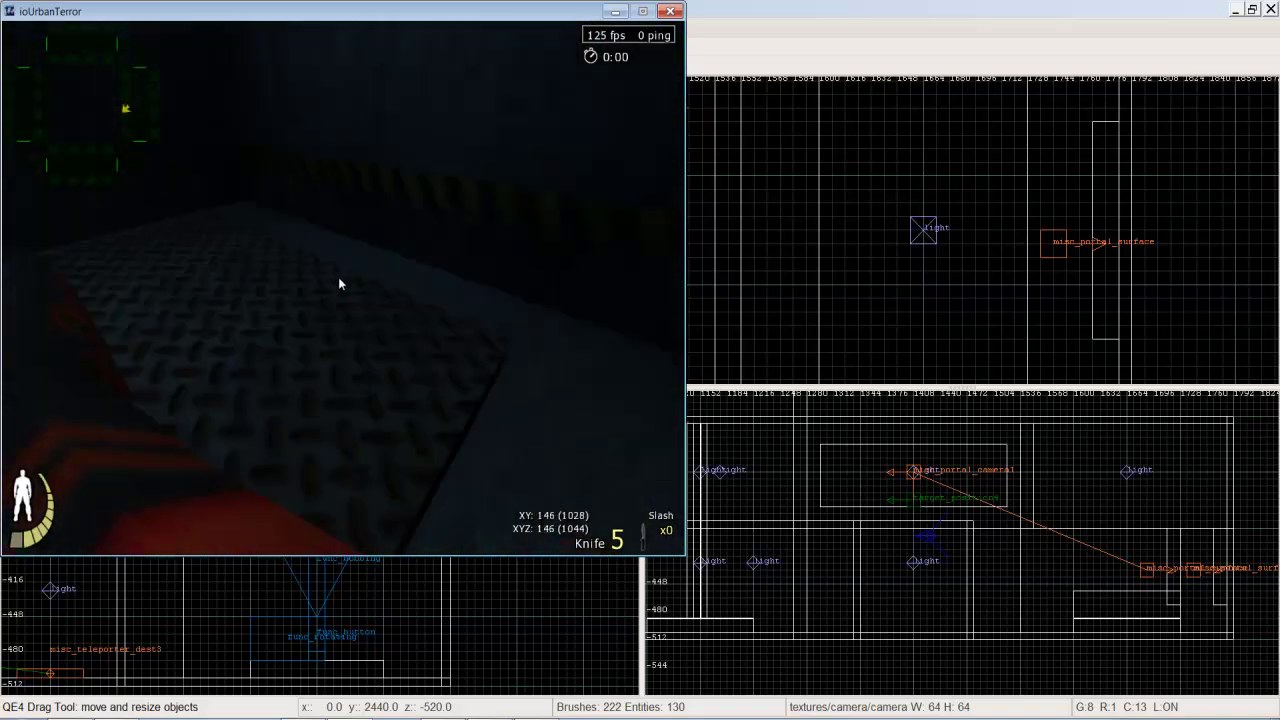
{"action": "key", "text": "w"}
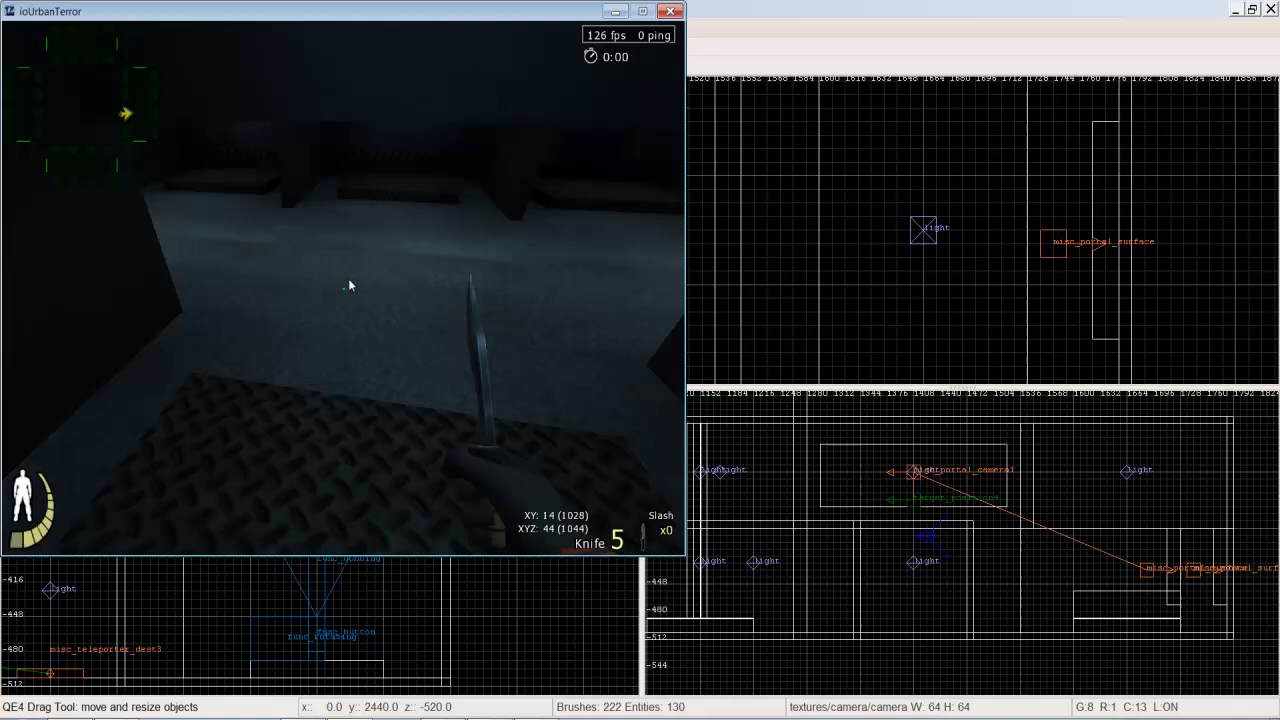
Switch to the IMI DE .50 AE to test firing it in the PLAYERCLIP bay, and return to the knife.
{"action": "scroll", "coordinate": [343, 284], "scroll_direction": "down", "scroll_amount": 2}
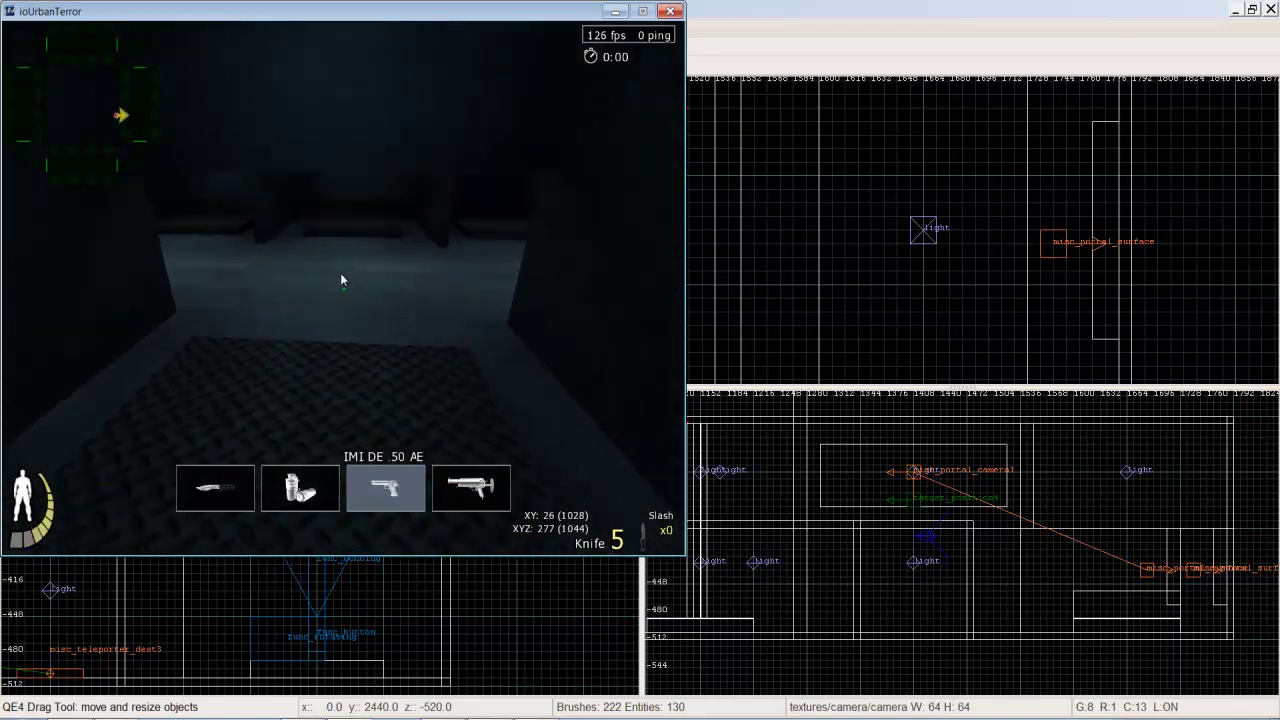
{"action": "left_click", "coordinate": [342, 285]}
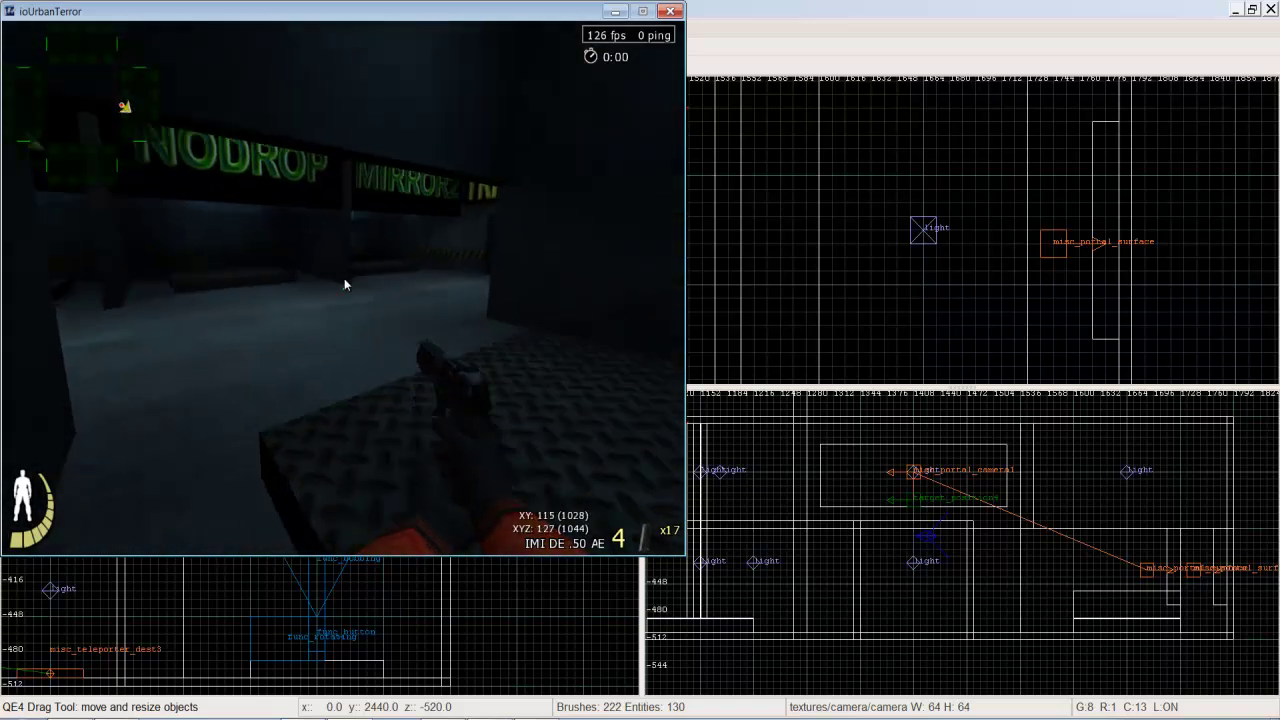
{"action": "scroll", "coordinate": [342, 285], "scroll_direction": "up", "scroll_amount": 1}
{"action": "scroll", "coordinate": [343, 285], "scroll_direction": "up", "scroll_amount": 1}
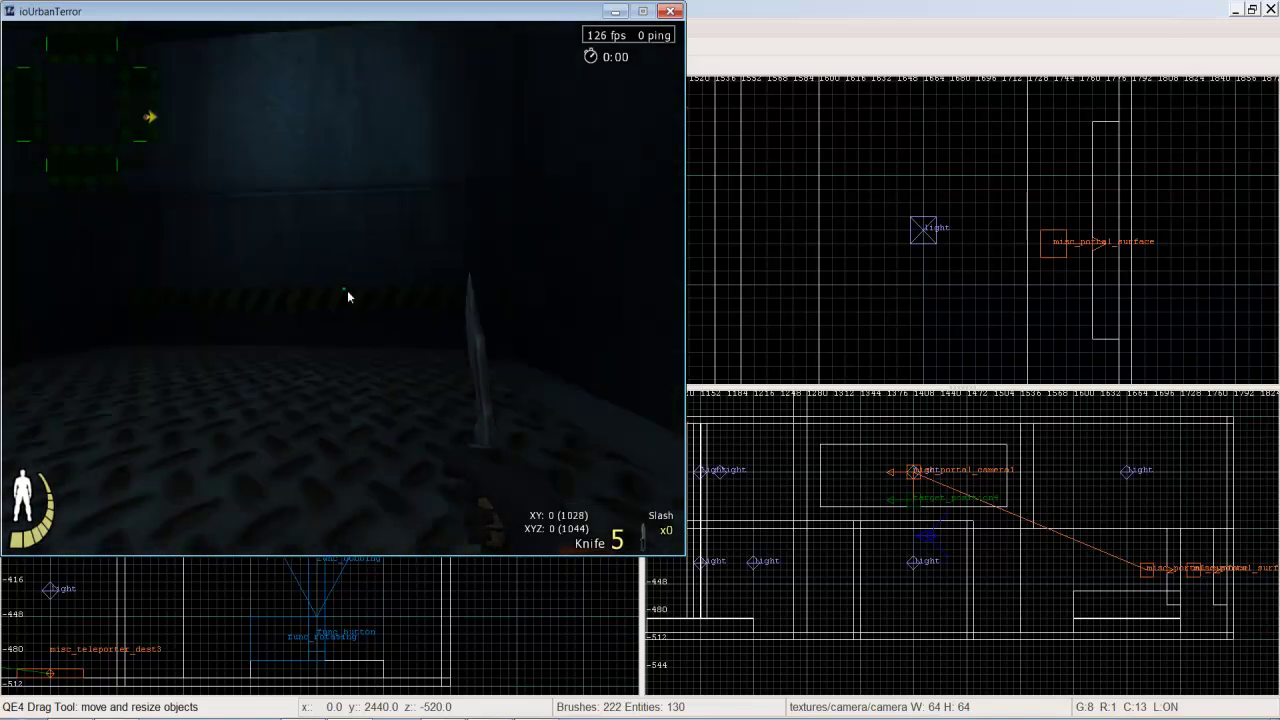
Walk around and over the platform of the NODROP bay, and step back out into the corridor.
{"action": "key", "text": "w"}
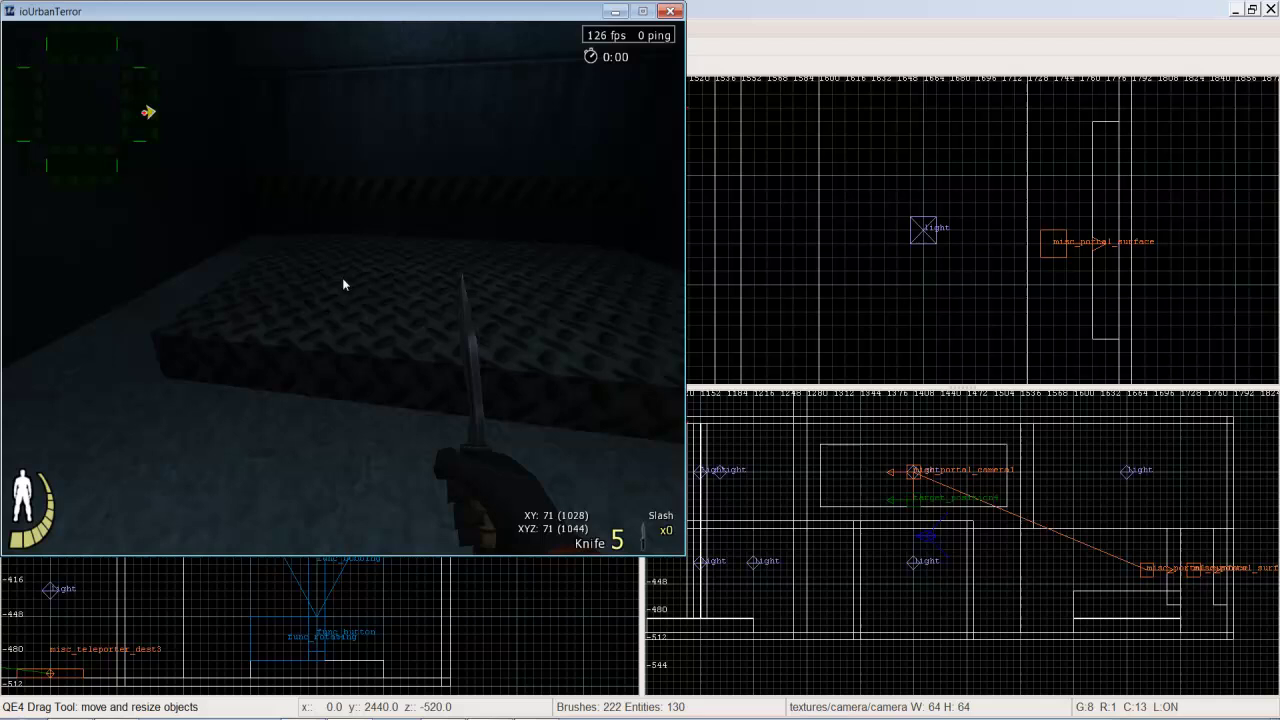
{"action": "key", "text": "w"}
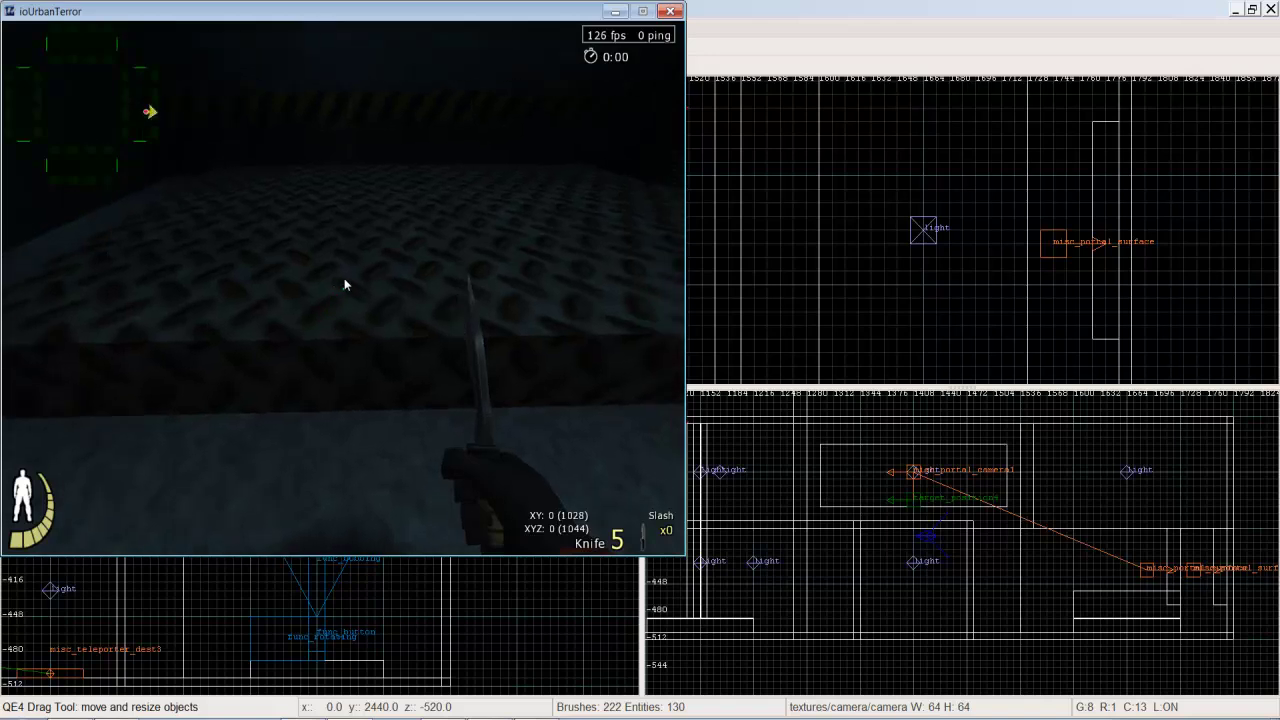
{"action": "key", "text": "w"}
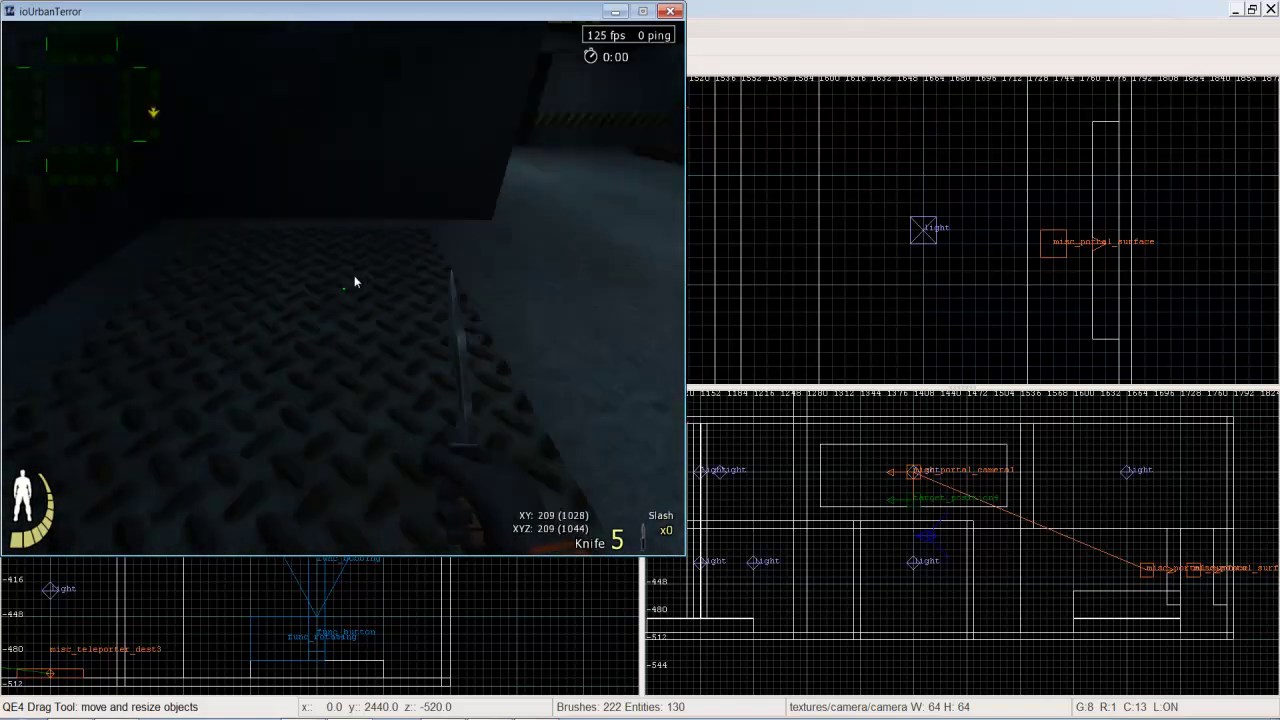
{"action": "key", "text": "w"}
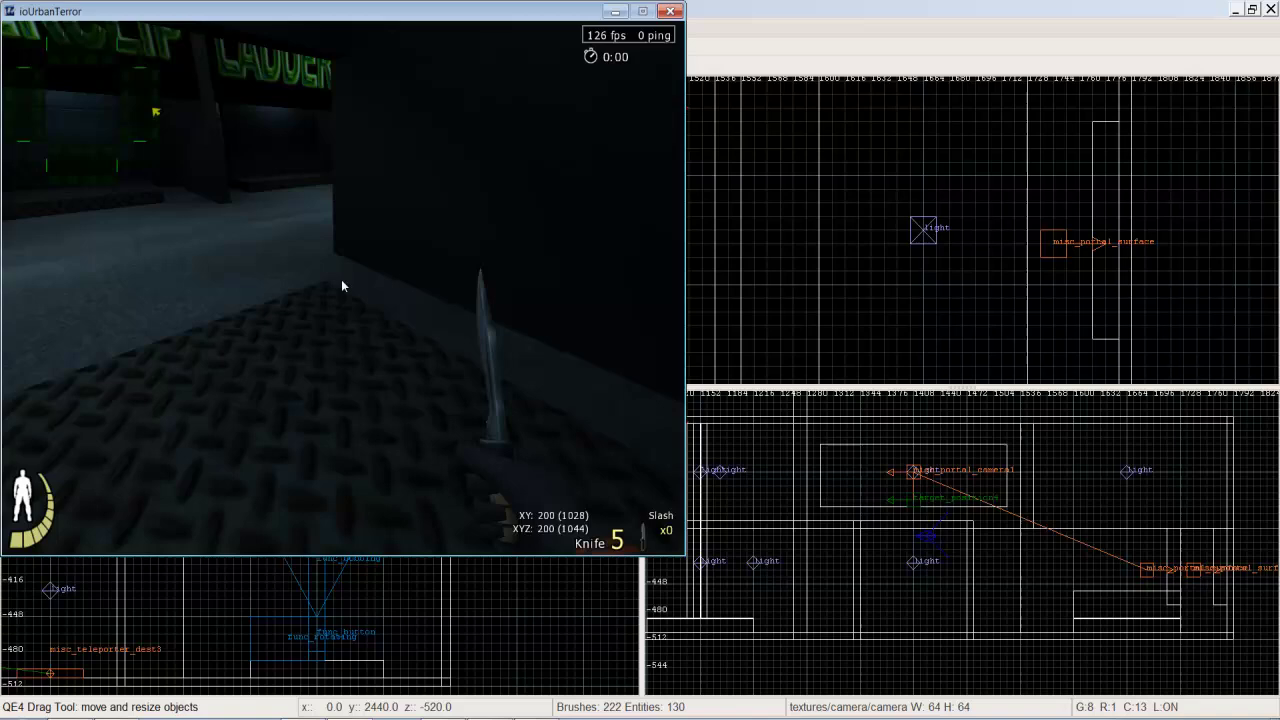
{"action": "key", "text": "w"}
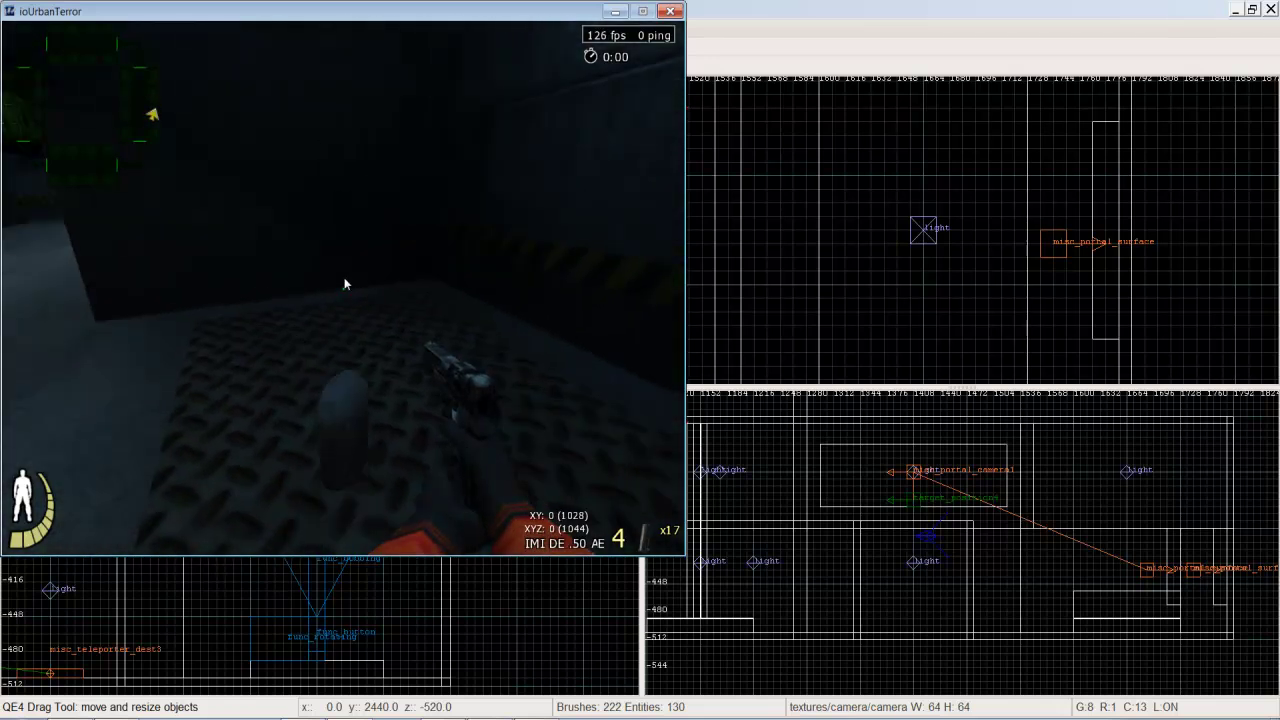
{"action": "key", "text": "a"}
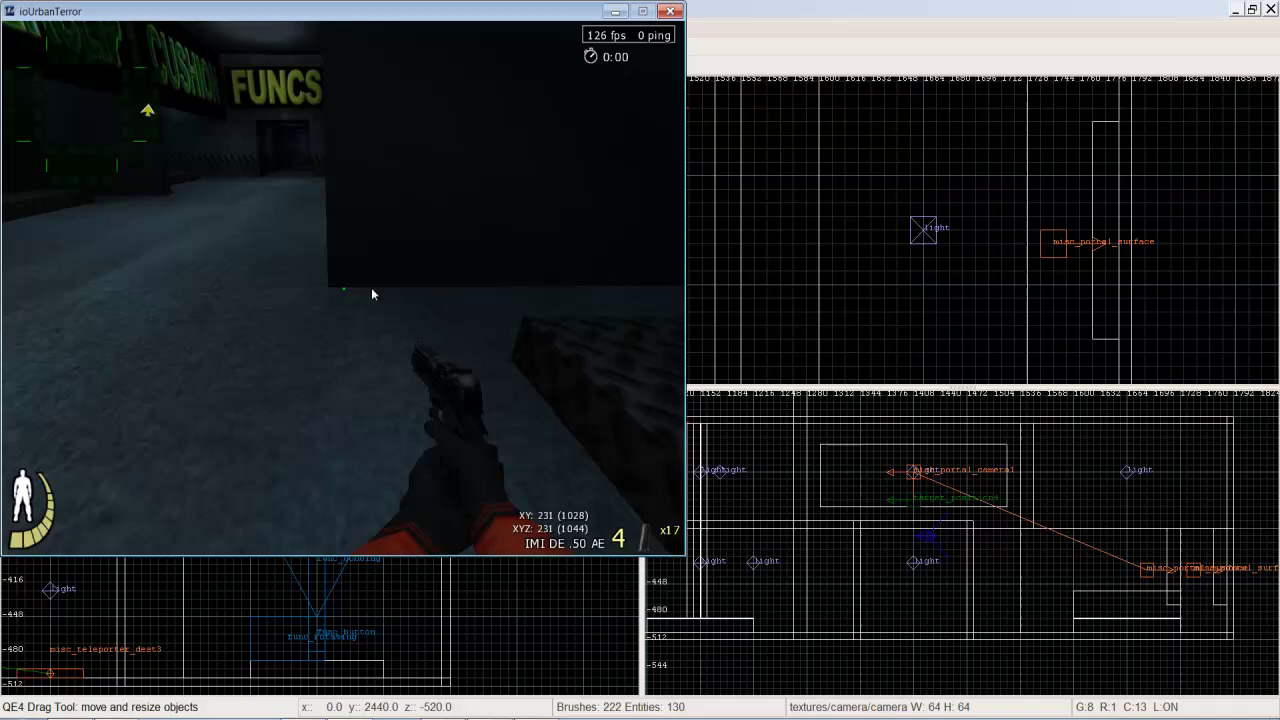
{"action": "key", "text": "w"}
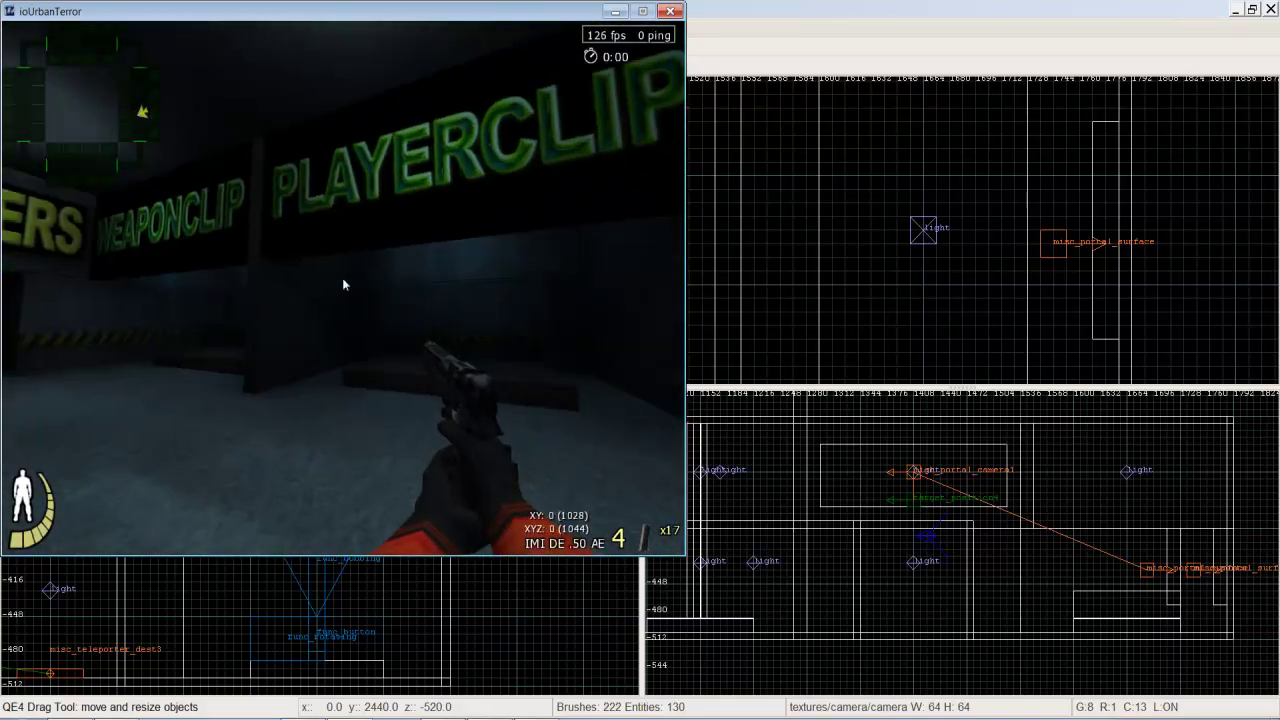
Equip the knife, enter the MIRROR2 bay, and slash, move and jump in front of the mirror to test the reflection.
{"action": "scroll", "coordinate": [344, 286], "scroll_direction": "down", "scroll_amount": 1}
{"action": "key", "text": "w"}
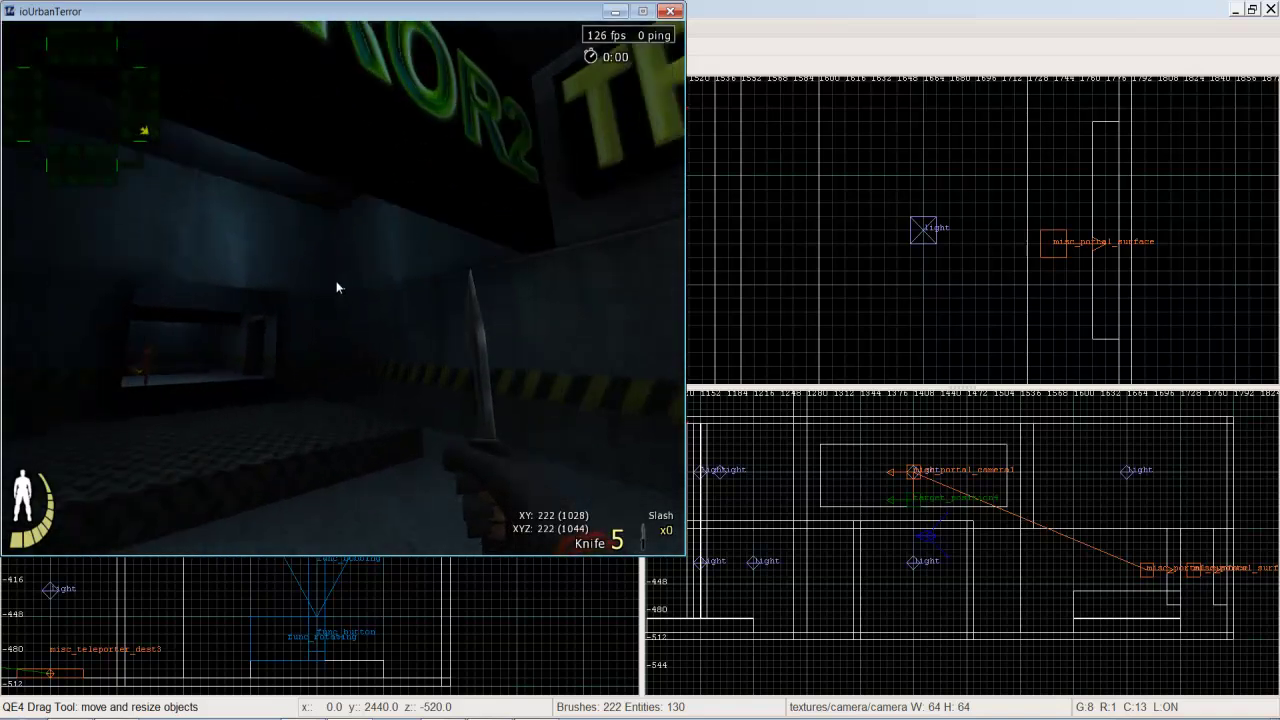
{"action": "left_click", "coordinate": [344, 286]}
{"action": "left_click", "coordinate": [344, 286]}
{"action": "key", "text": "w"}
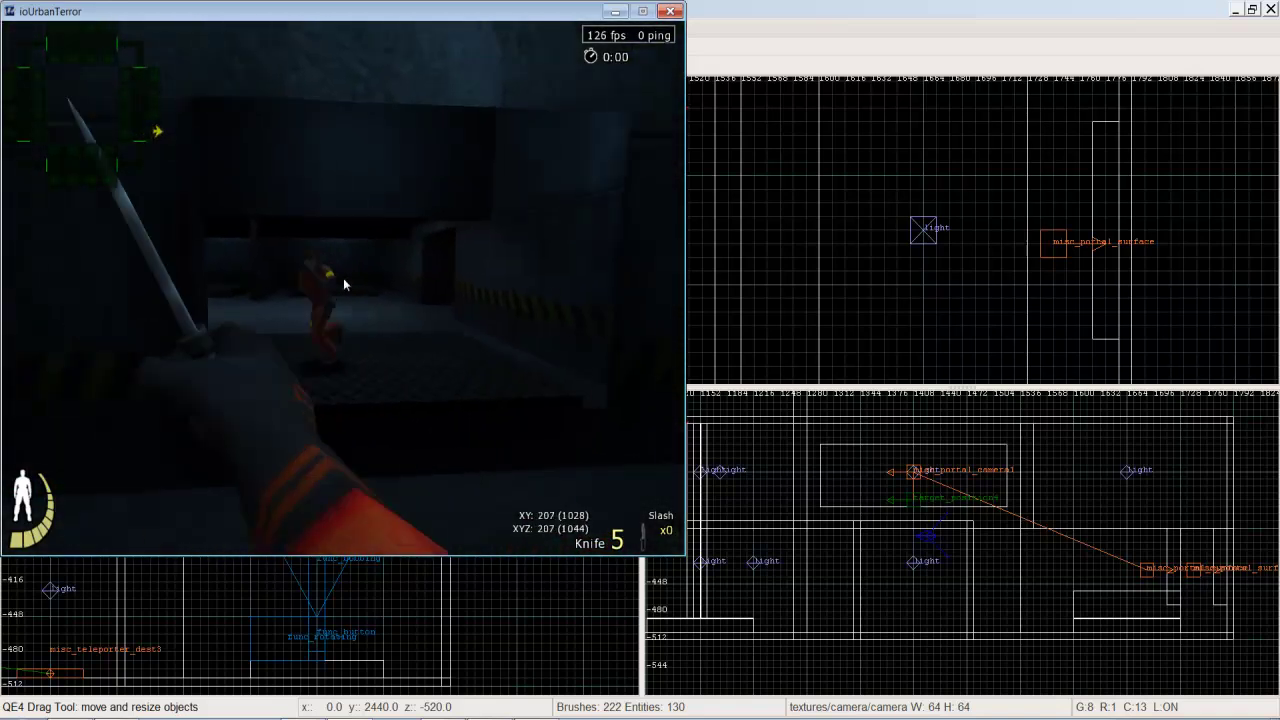
{"action": "left_click", "coordinate": [342, 287]}
{"action": "key", "text": "w"}
{"action": "key", "text": "s"}
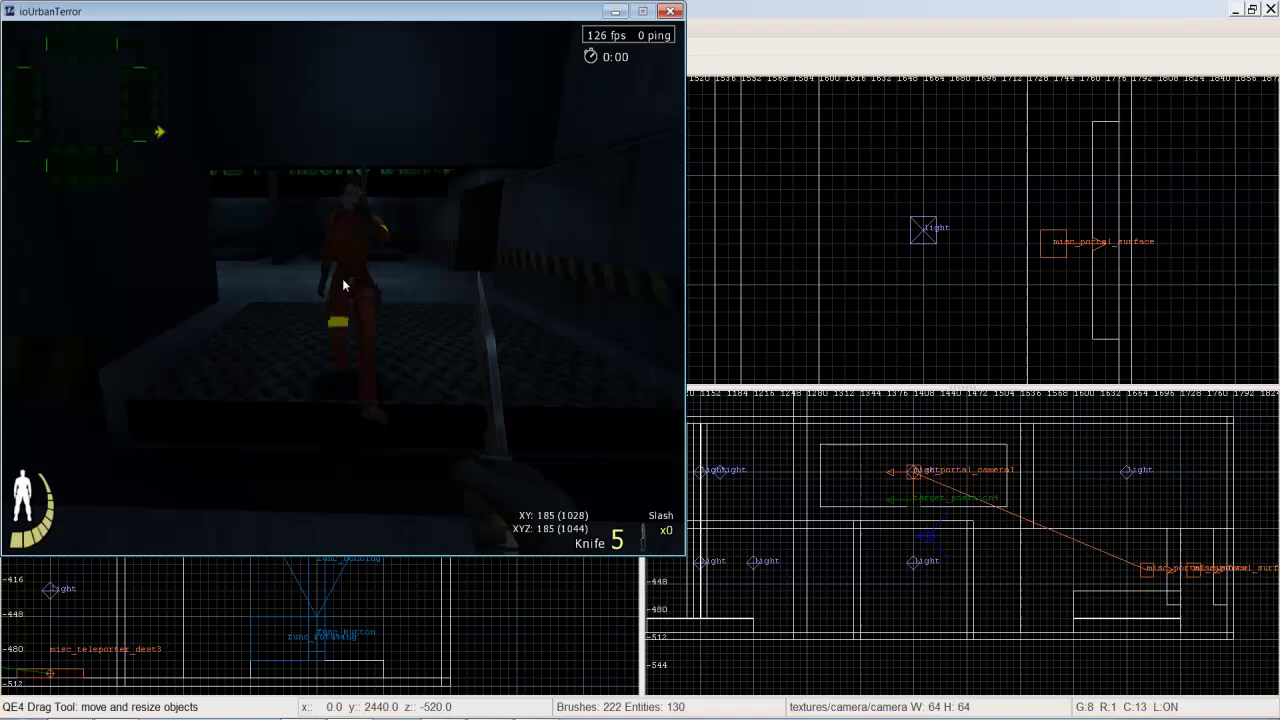
{"action": "key", "text": "space"}
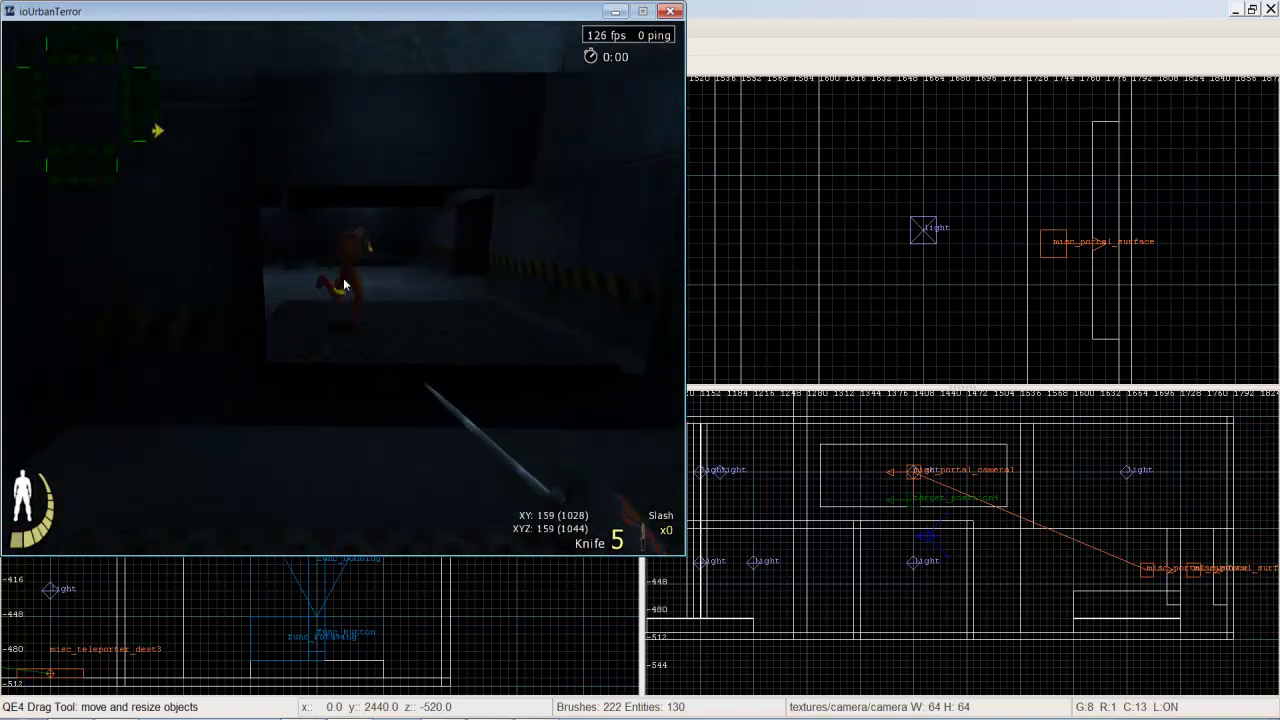
Run the console commands /funred phat and /funred phat.ninja, and check the player model in the mirror.
{"action": "key", "text": "grave"}
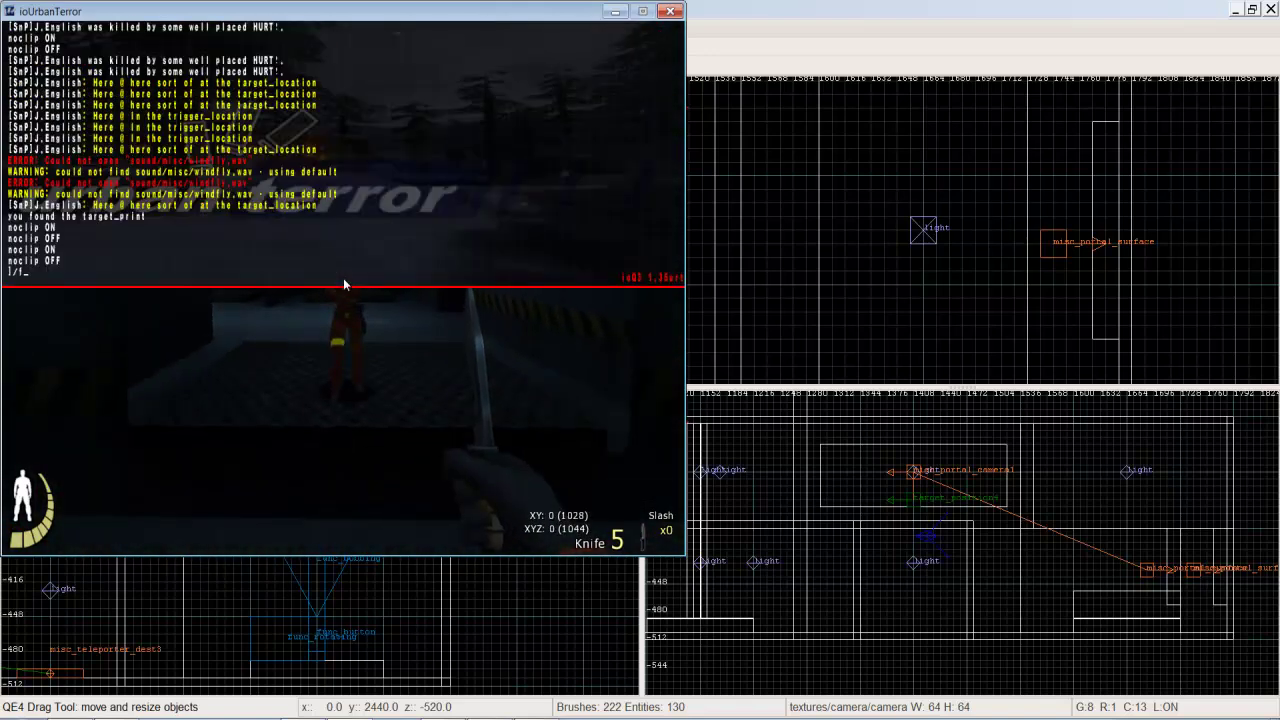
{"action": "type", "text": "/funred phat"}
{"action": "key", "text": "Return"}
{"action": "key", "text": "Up"}
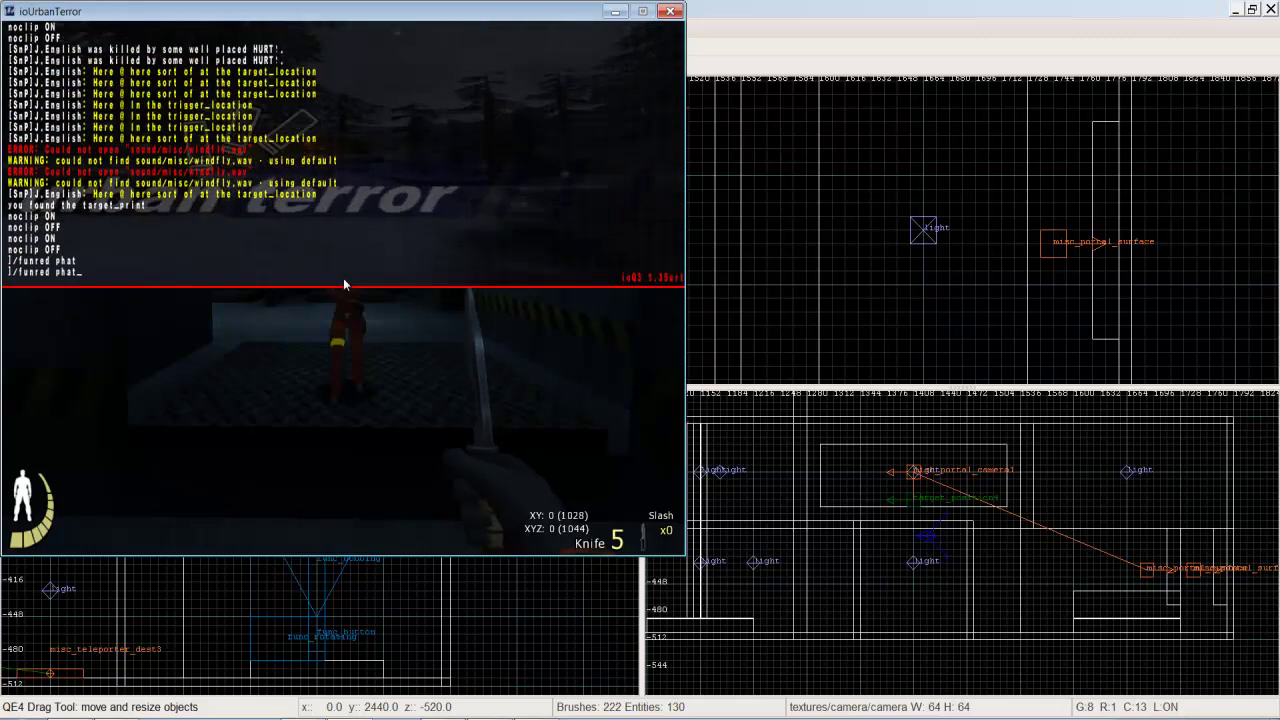
{"action": "type", "text": ".ninja"}
{"action": "key", "text": "Return"}
{"action": "key", "text": "grave"}
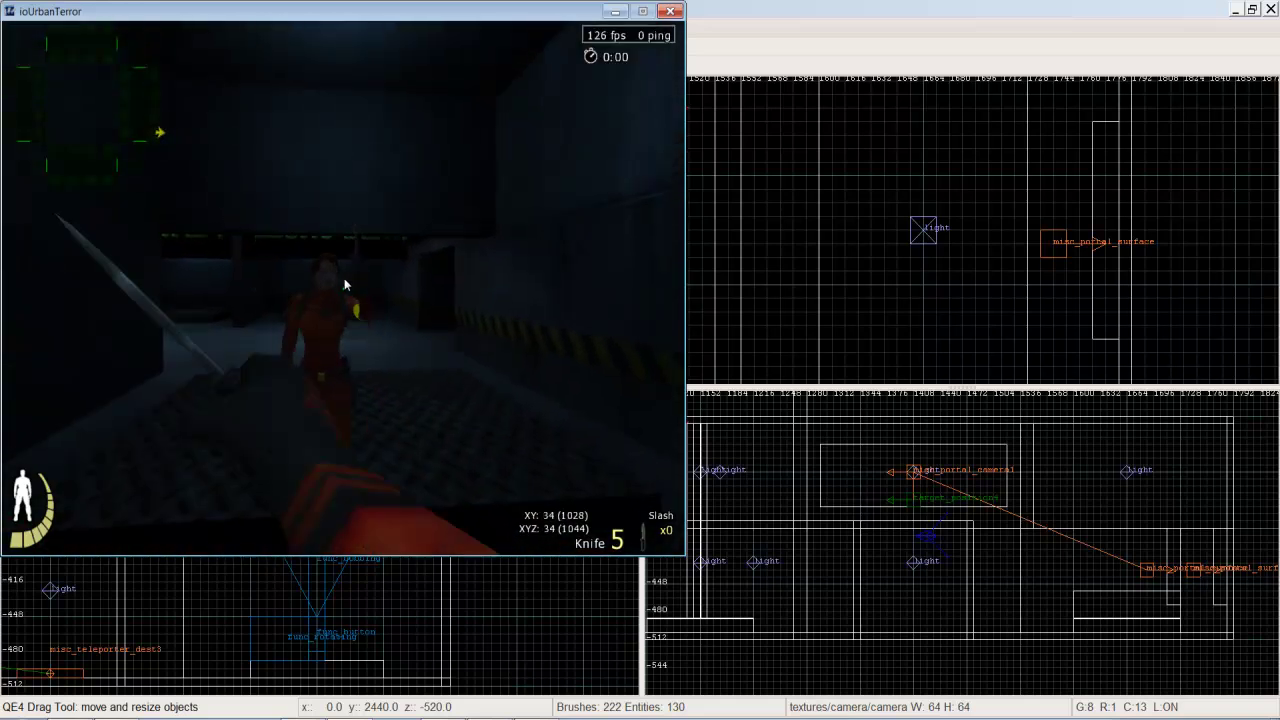
{"action": "key", "text": "grave"}
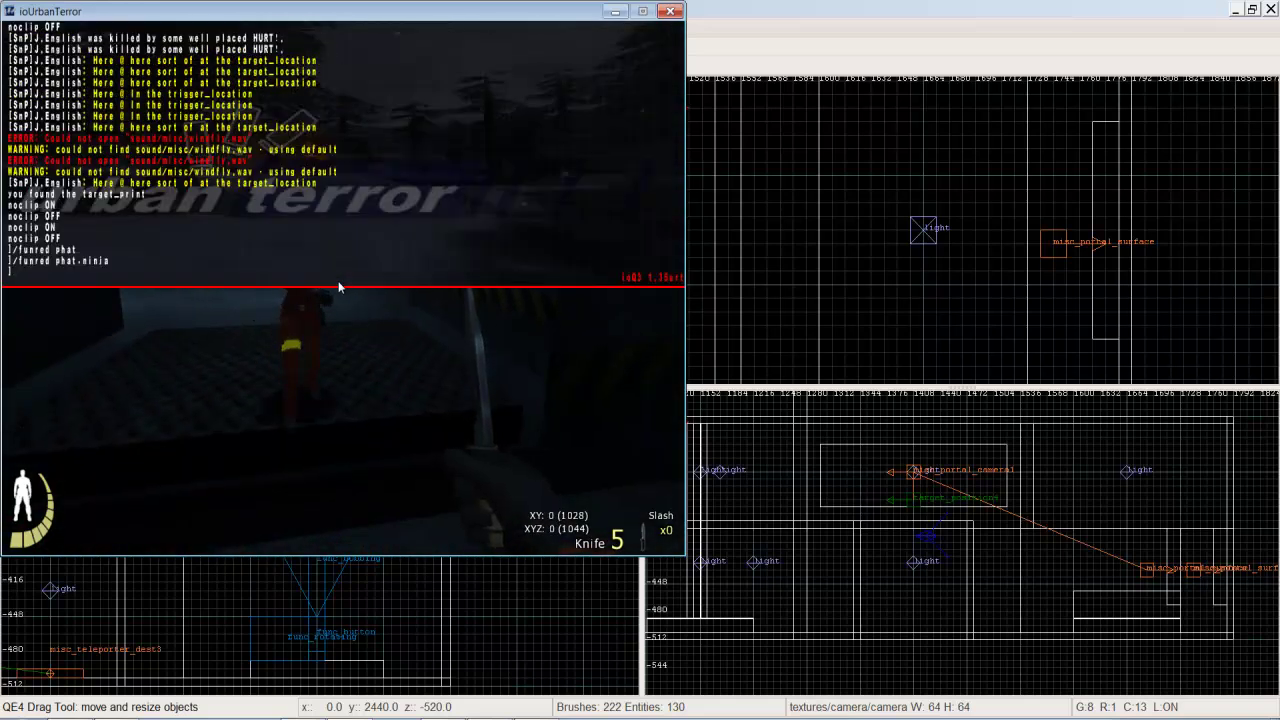
{"action": "key", "text": "grave"}
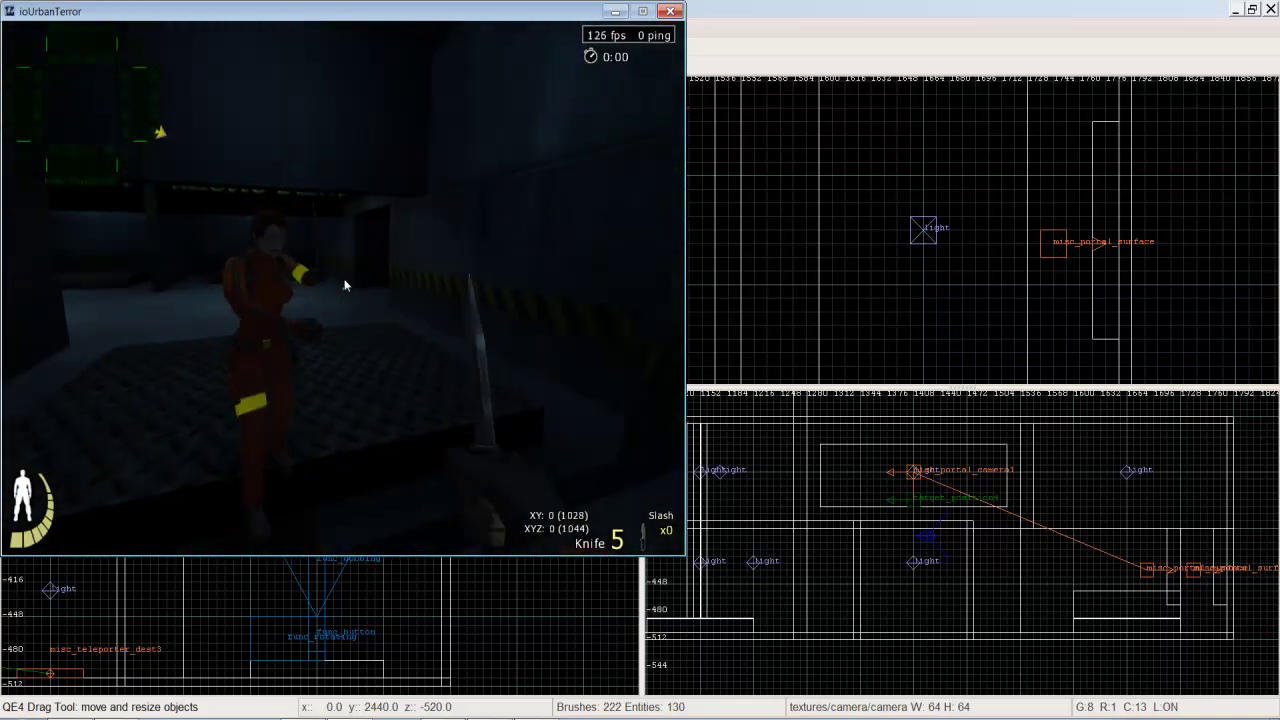
Cross from the MIRROR2 bay to the WEAPONCLIP bay and move over its platform, switching to the IMI DE .50 AE.
{"action": "key", "text": "w"}
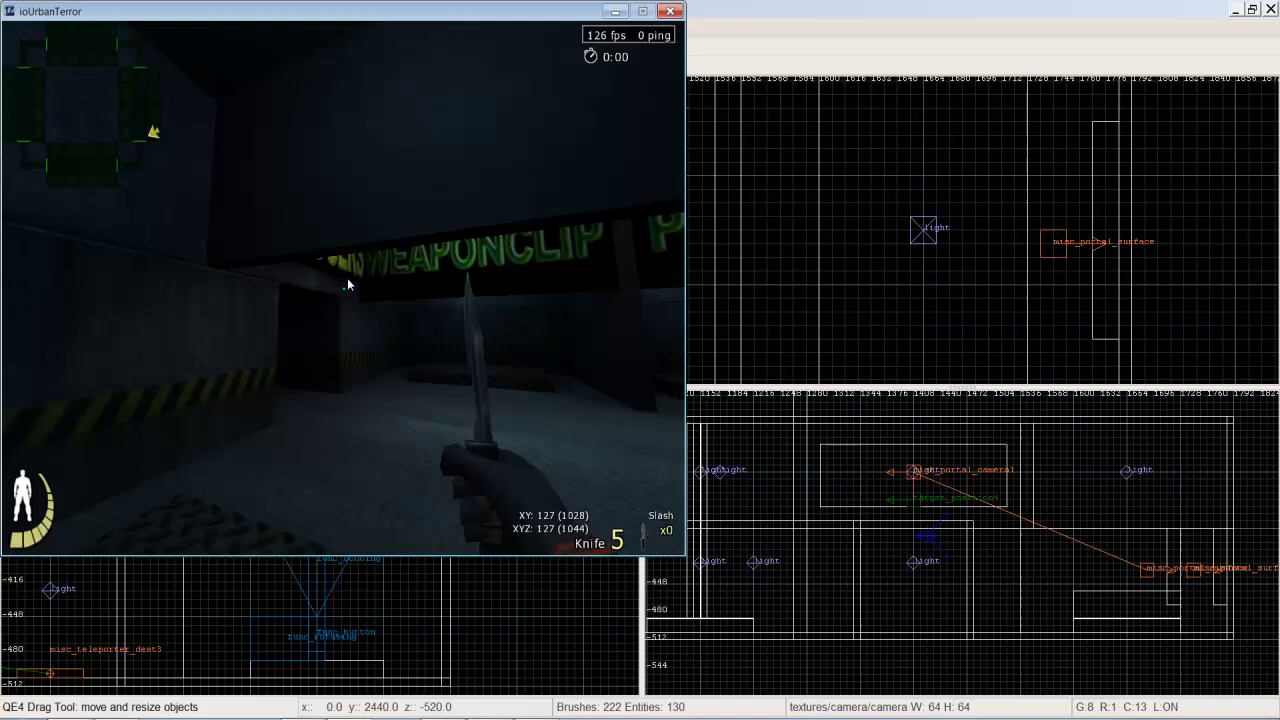
{"action": "key", "text": "w"}
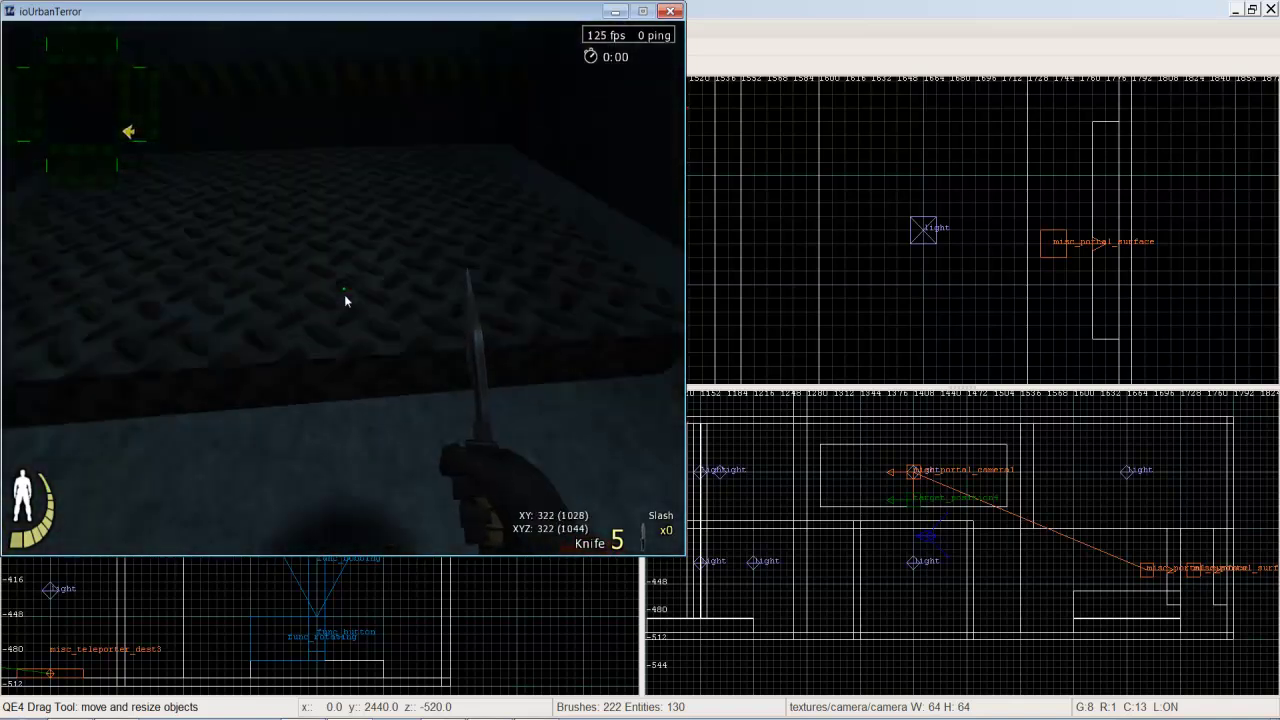
{"action": "key", "text": "space"}
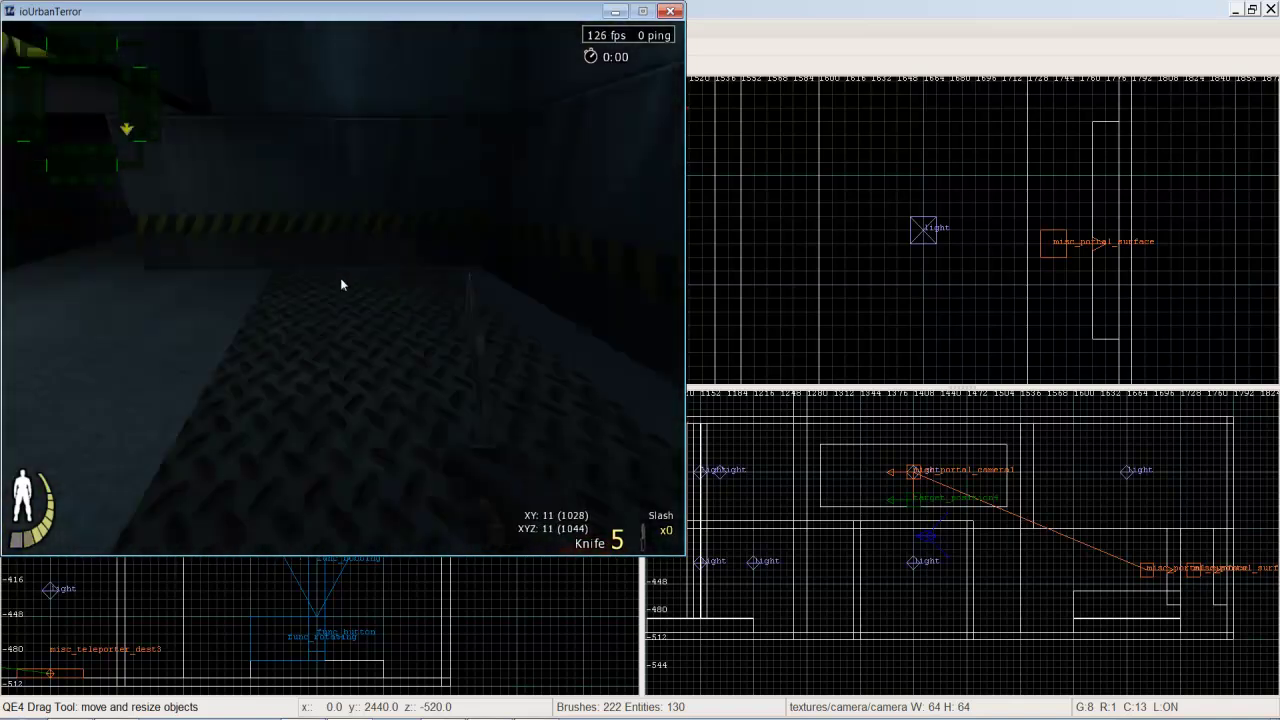
{"action": "key", "text": "w"}
{"action": "key", "text": "w"}
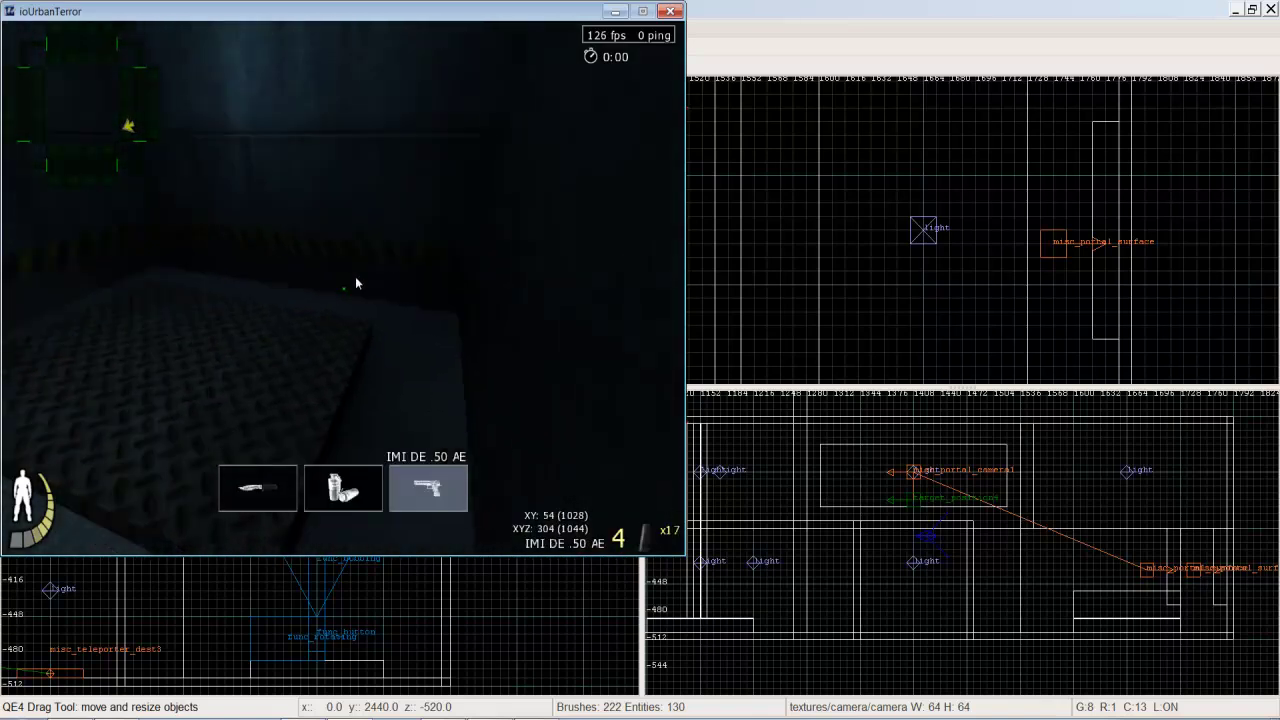
{"action": "key", "text": "w"}
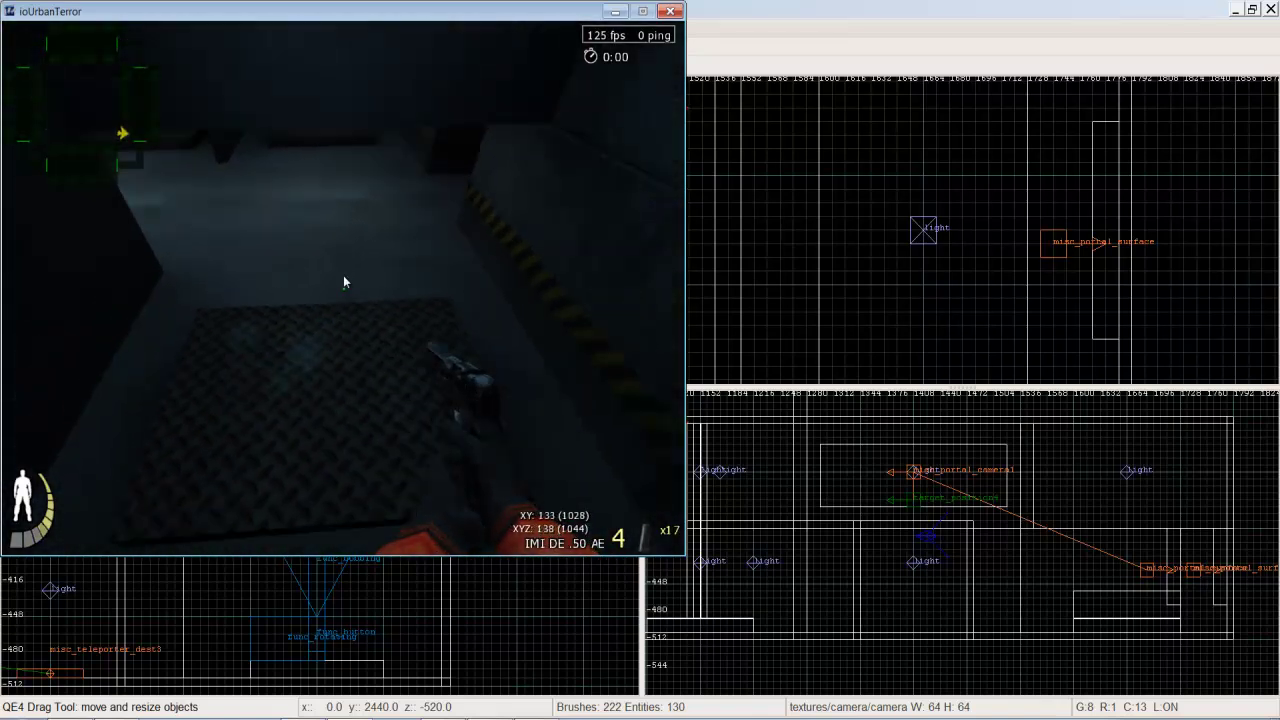
Test the WEAPONCLIP platform by emptying the IMI DE .50 AE and throwing an HE Grenade, and switch to the knife.
{"action": "left_click", "coordinate": [351, 286]}
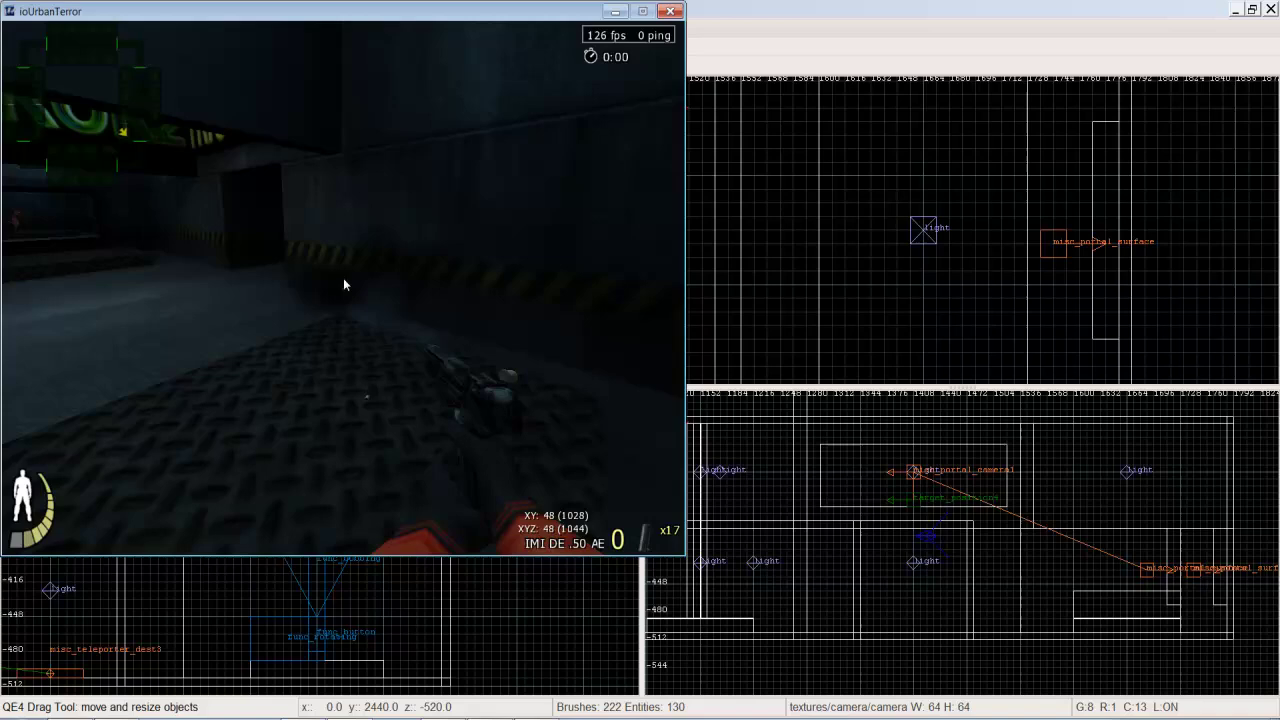
{"action": "key", "text": "w"}
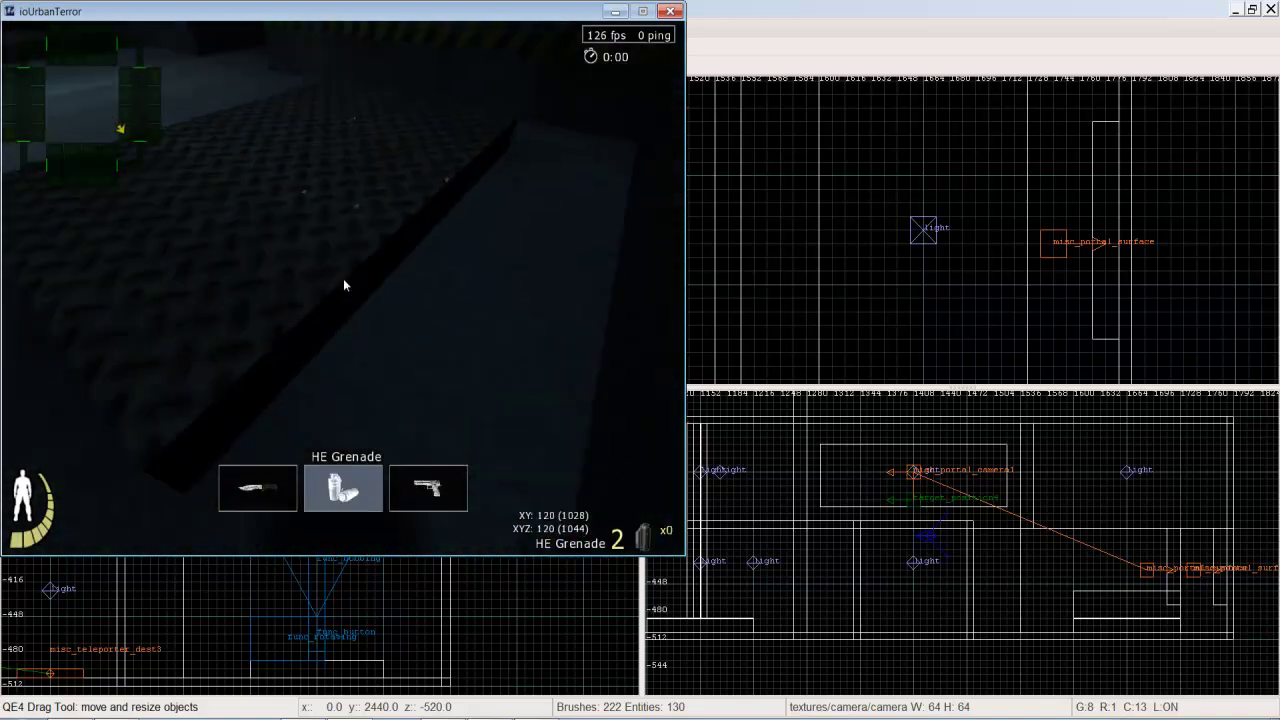
{"action": "key", "text": "w"}
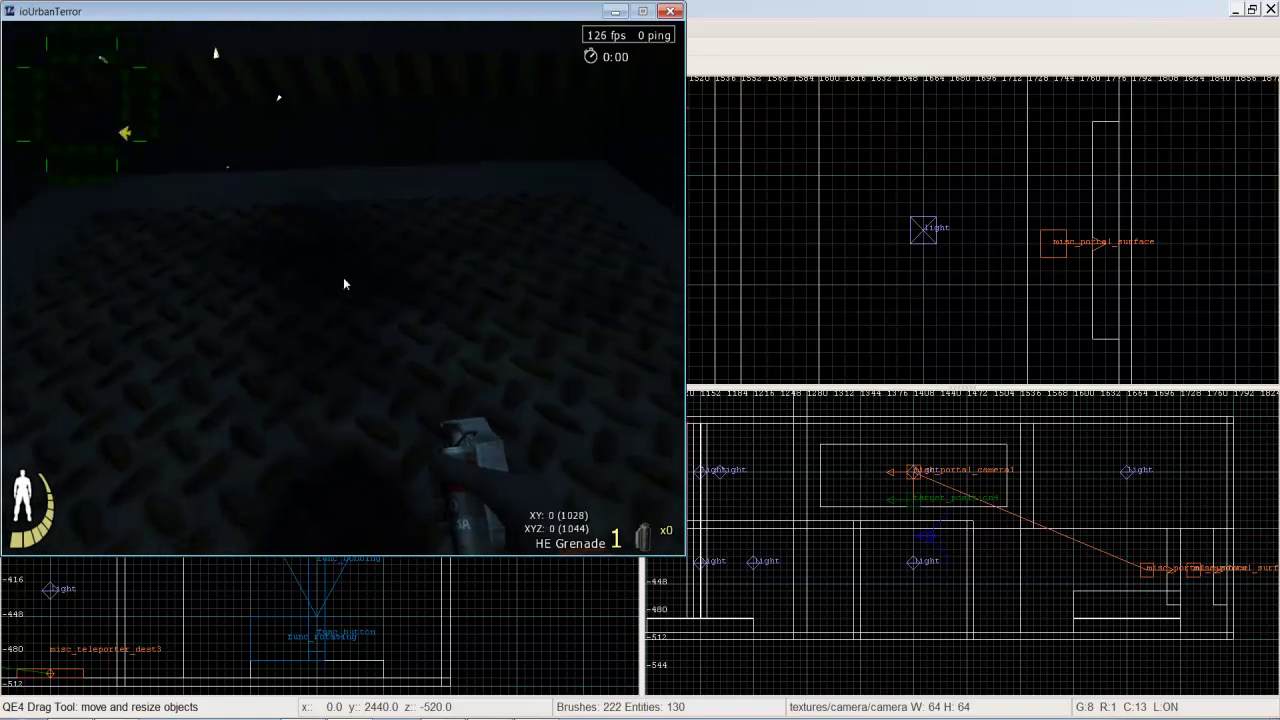
{"action": "key", "text": "1"}
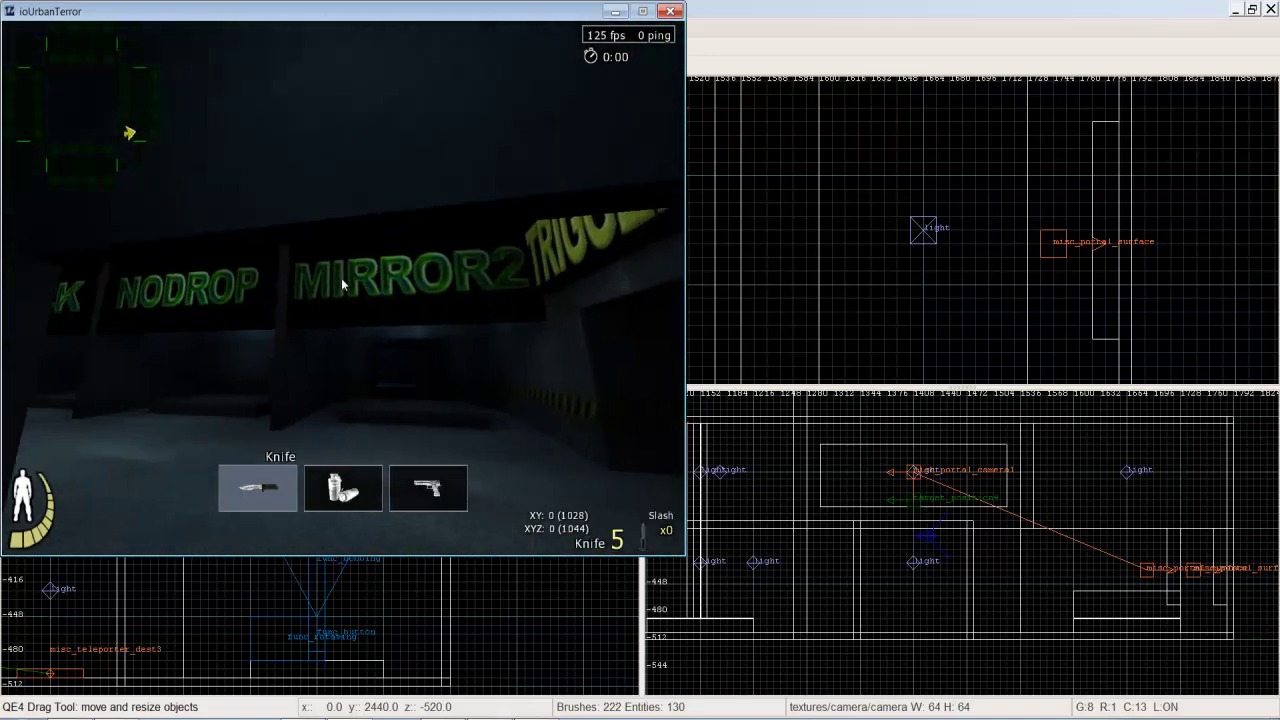
Approach the MIRROR2 bay with the knife, and return to the corridor facing the TRIGGERS doorway.
{"action": "key", "text": "w"}
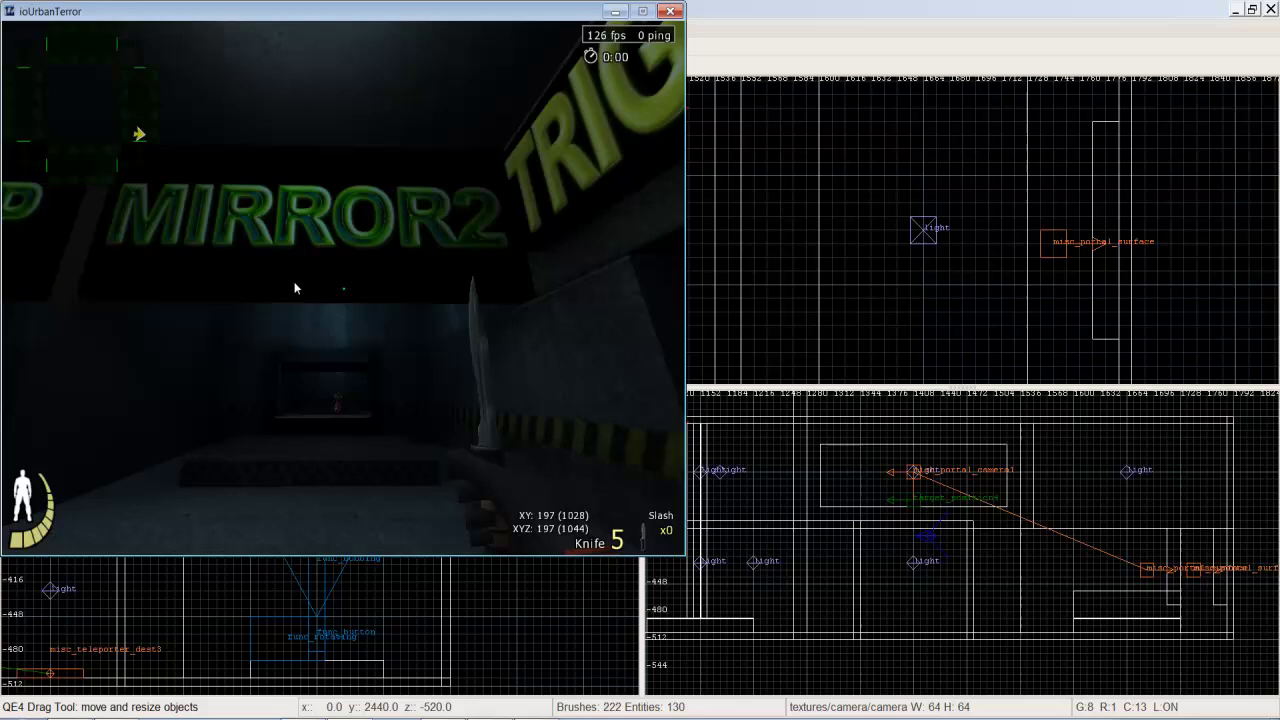
{"action": "key", "text": "w"}
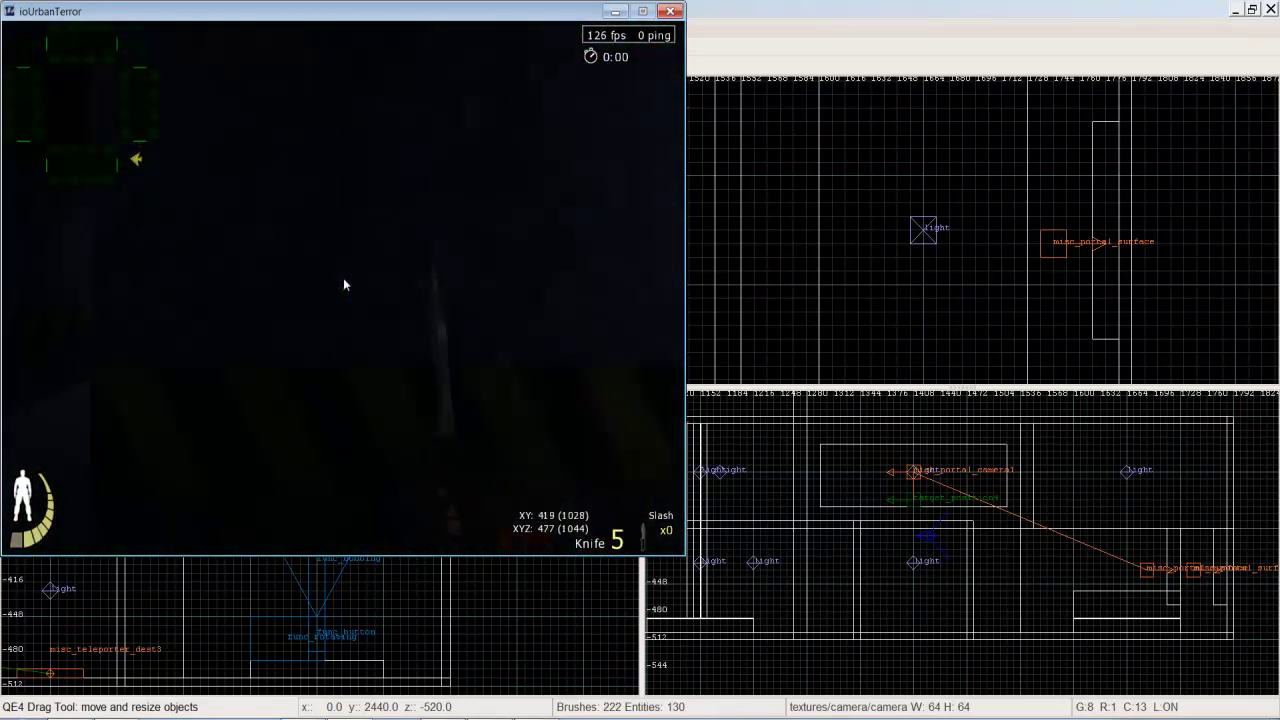
{"action": "key", "text": "w"}
{"action": "left_click", "coordinate": [341, 286]}
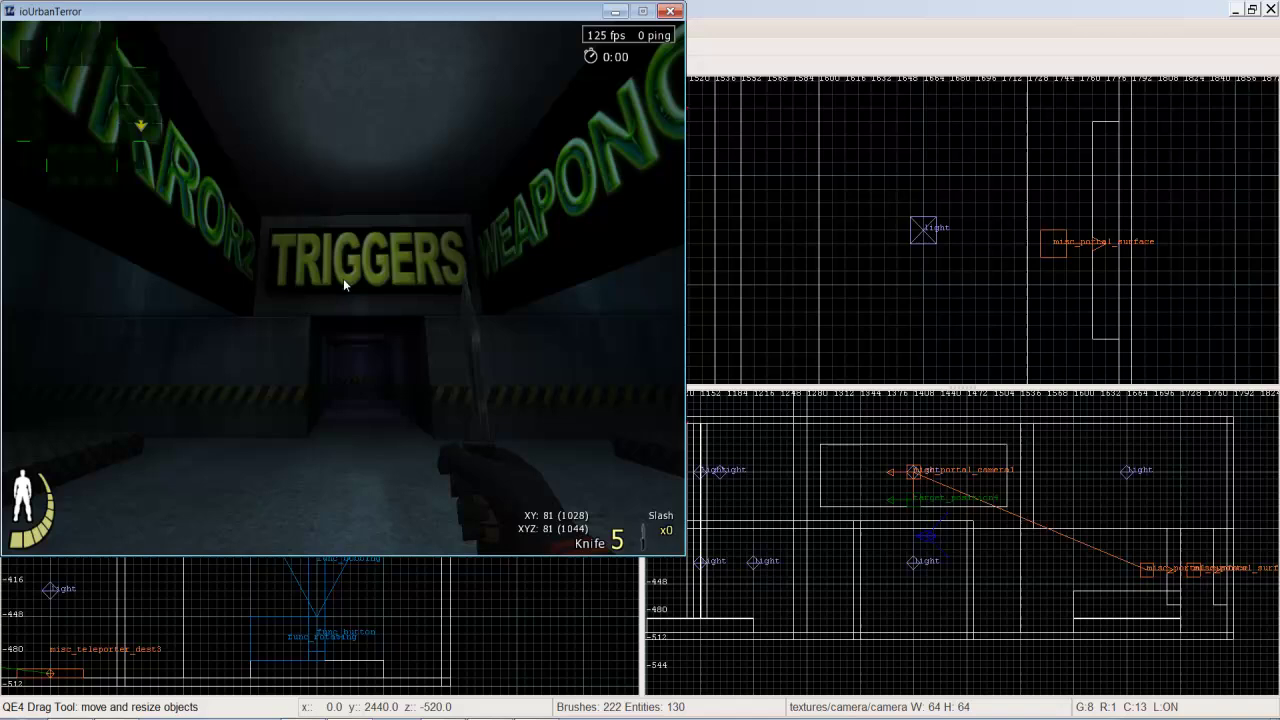
Walk back and forth along the special-texture corridor between the TRIGGERS and FUNCS ends to review its bays.
{"action": "key", "text": "w"}
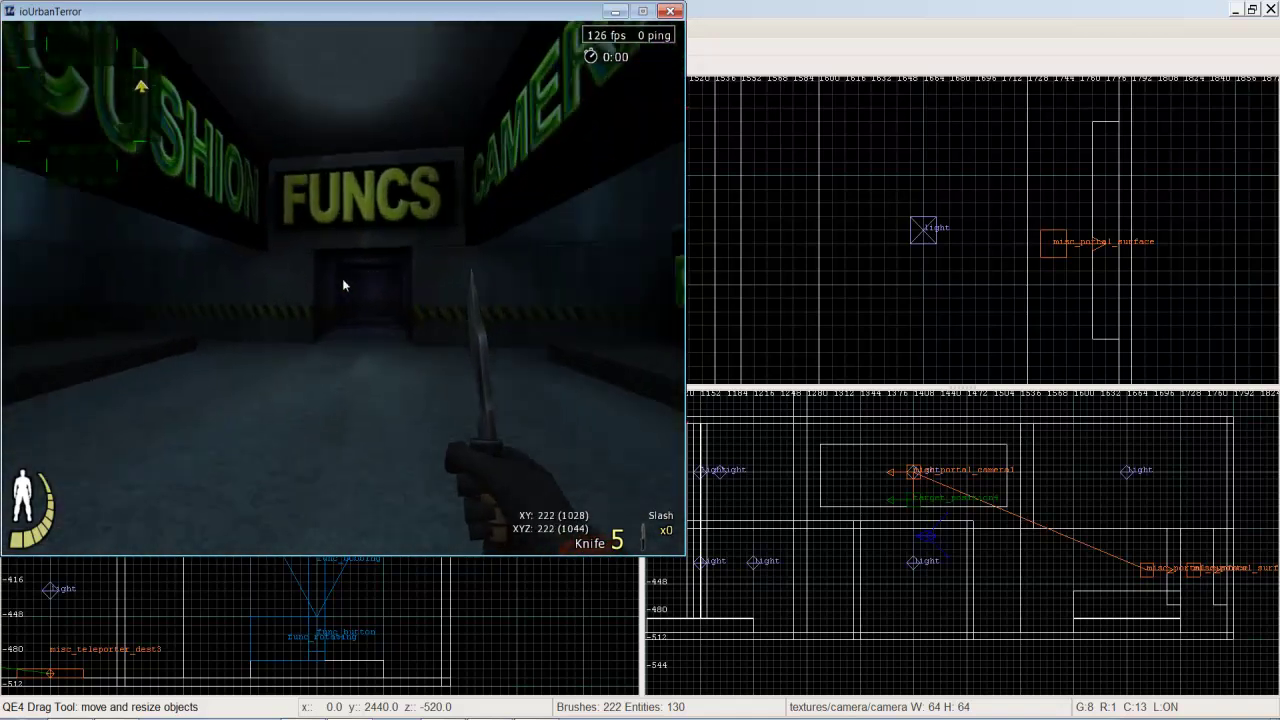
{"action": "key", "text": "w"}
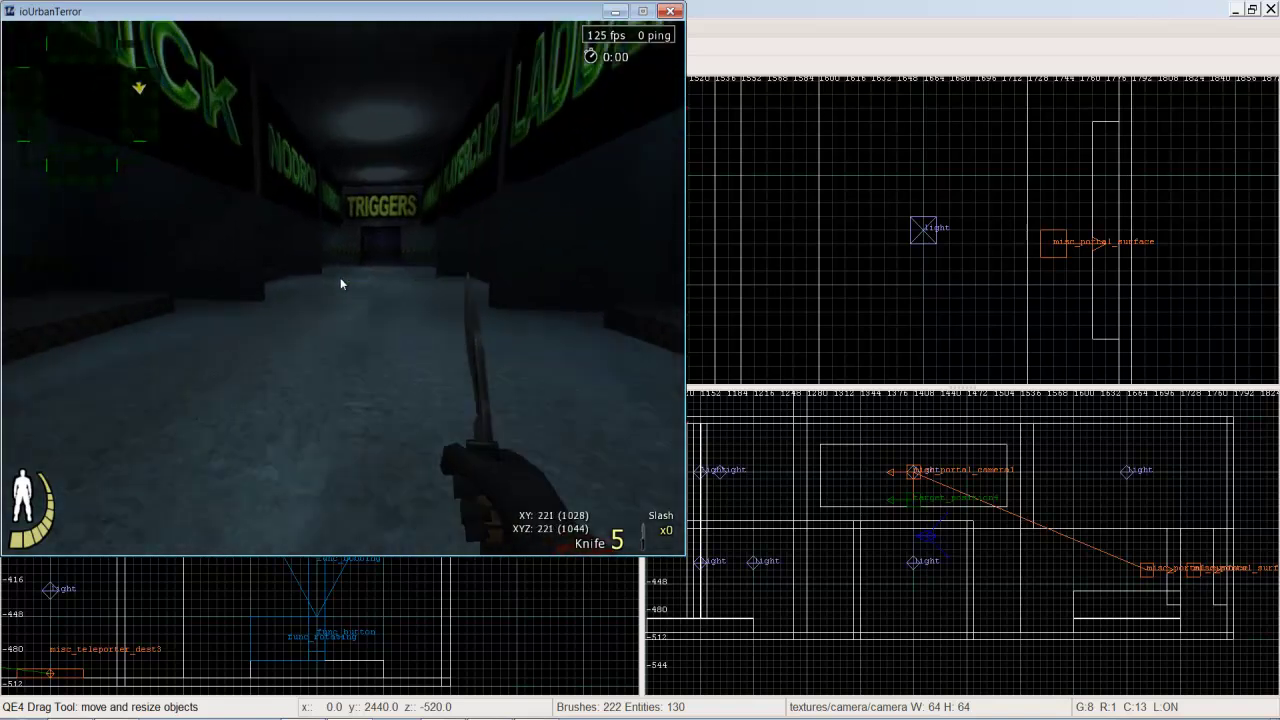
{"action": "key", "text": "w"}
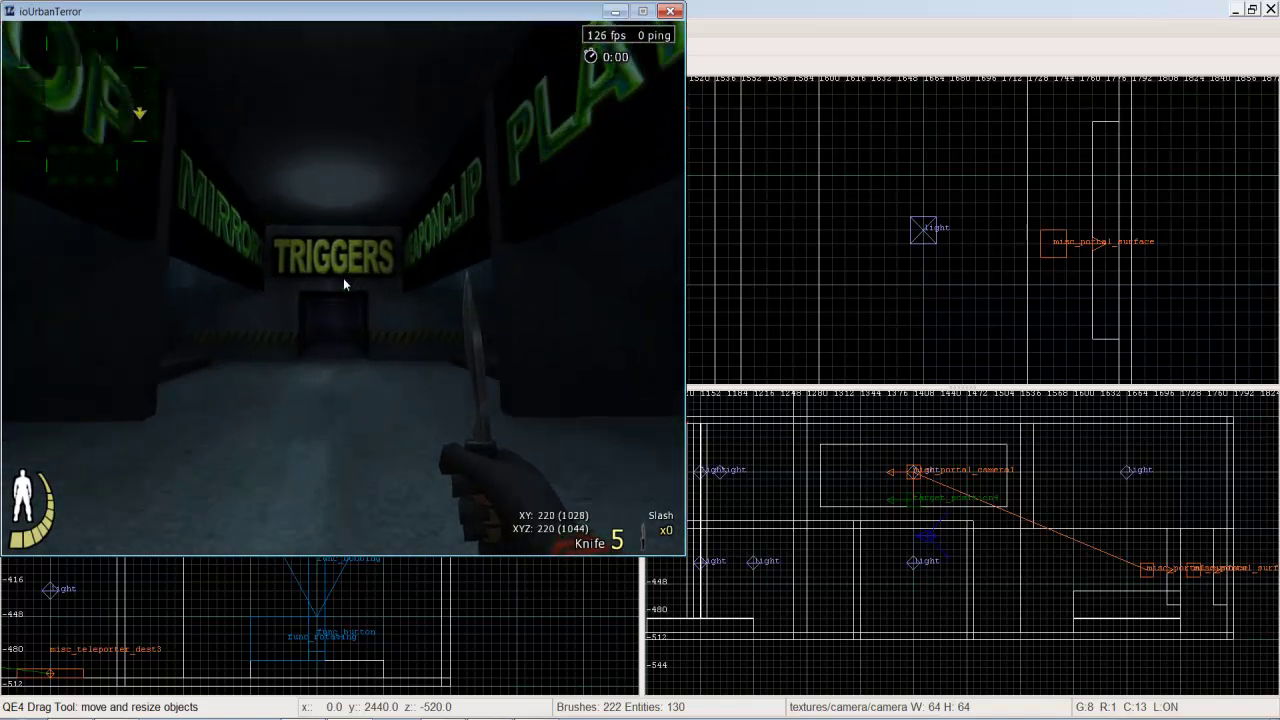
{"action": "key", "text": "Right"}
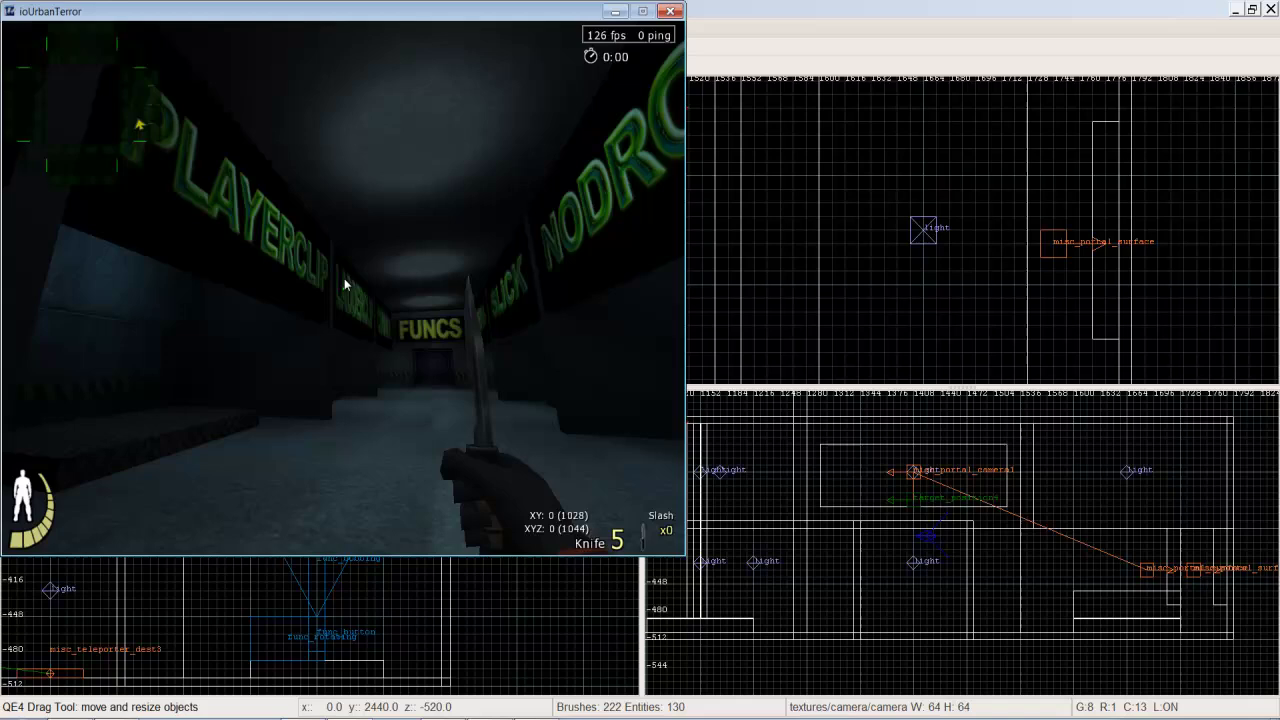
{"action": "key", "text": "w"}
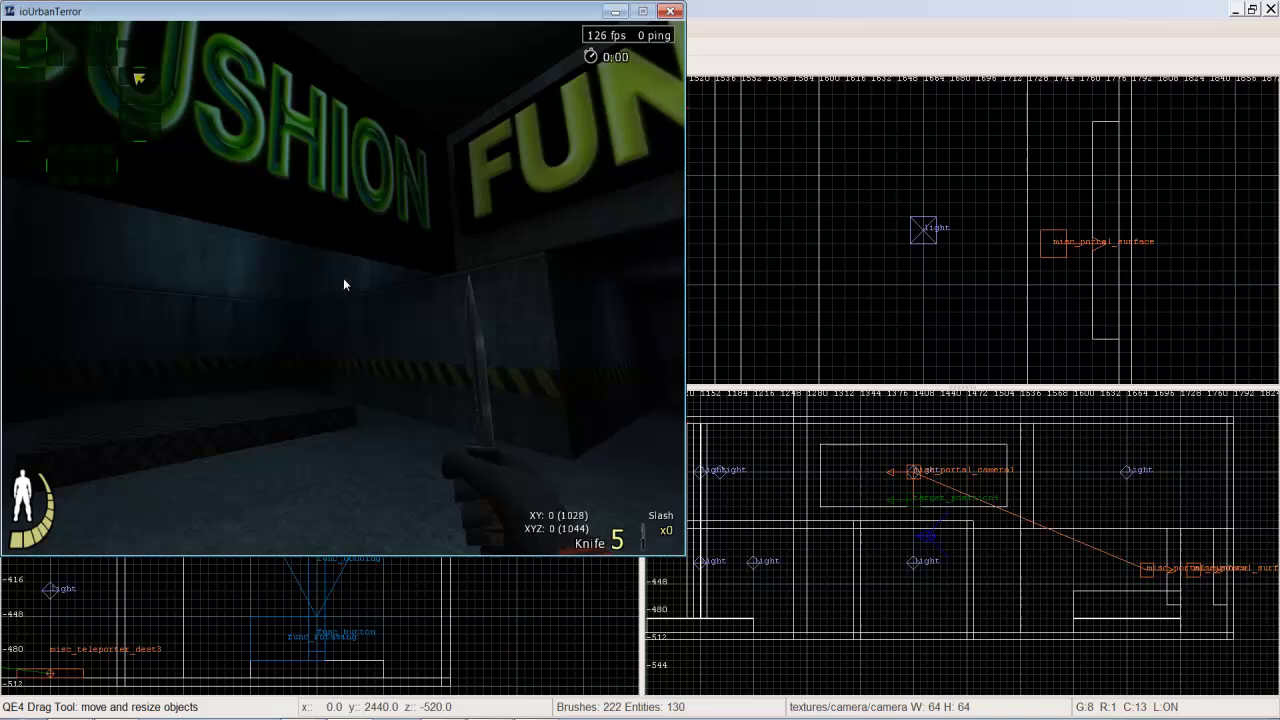
{"action": "key", "text": "w"}
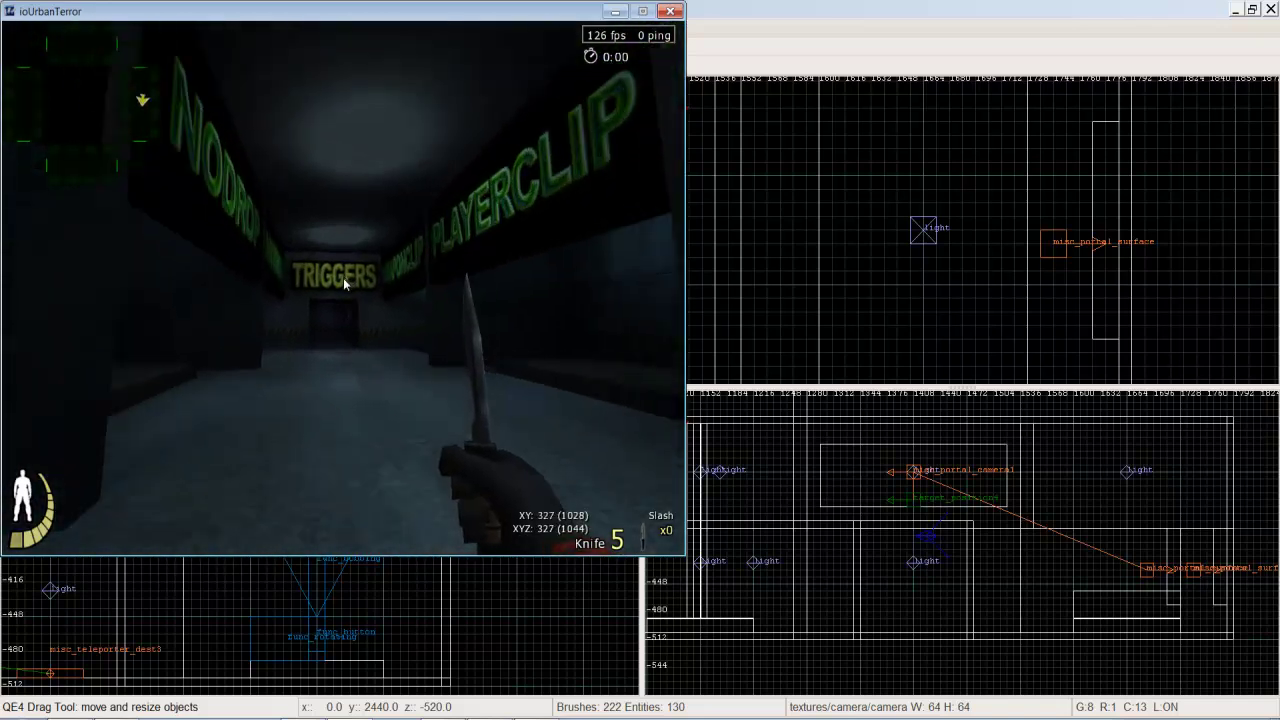
Go through the TRIGGERS doorway and tour the trigger bays, including Trigger_Teleport and Trigger_Location, between the COMMON and TARGETS ends.
{"action": "key", "text": "w"}
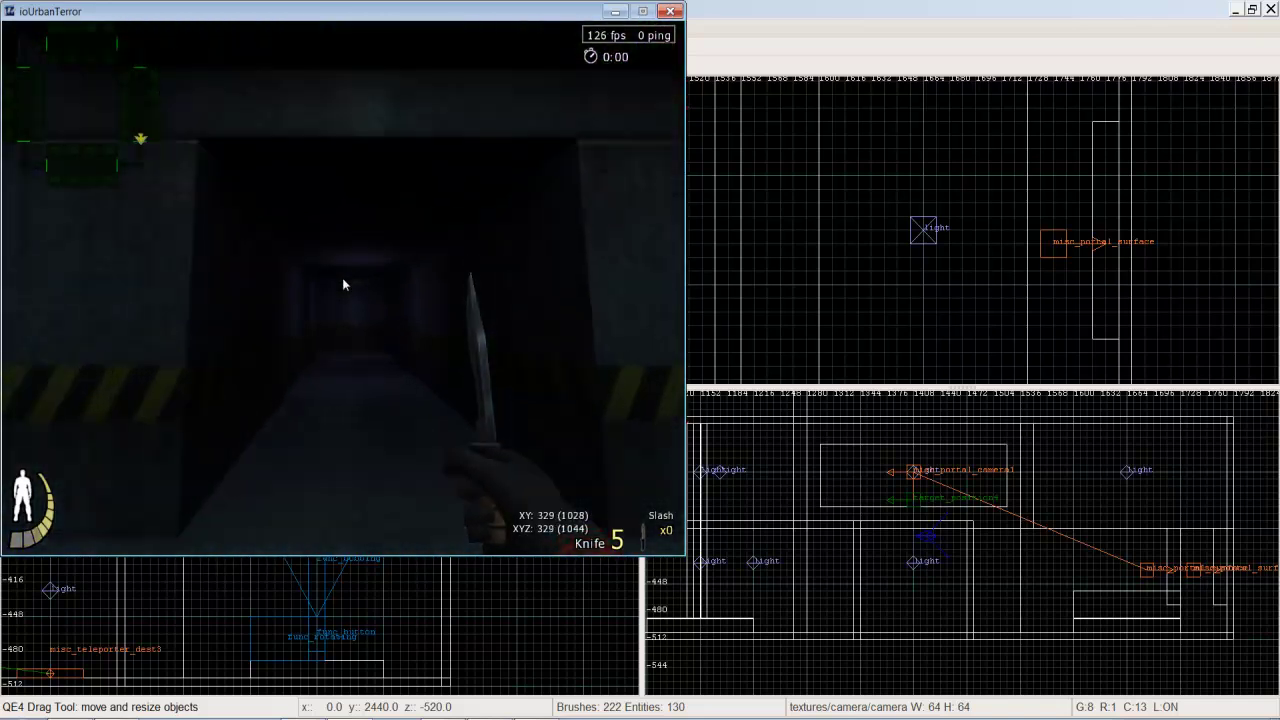
{"action": "key", "text": "w"}
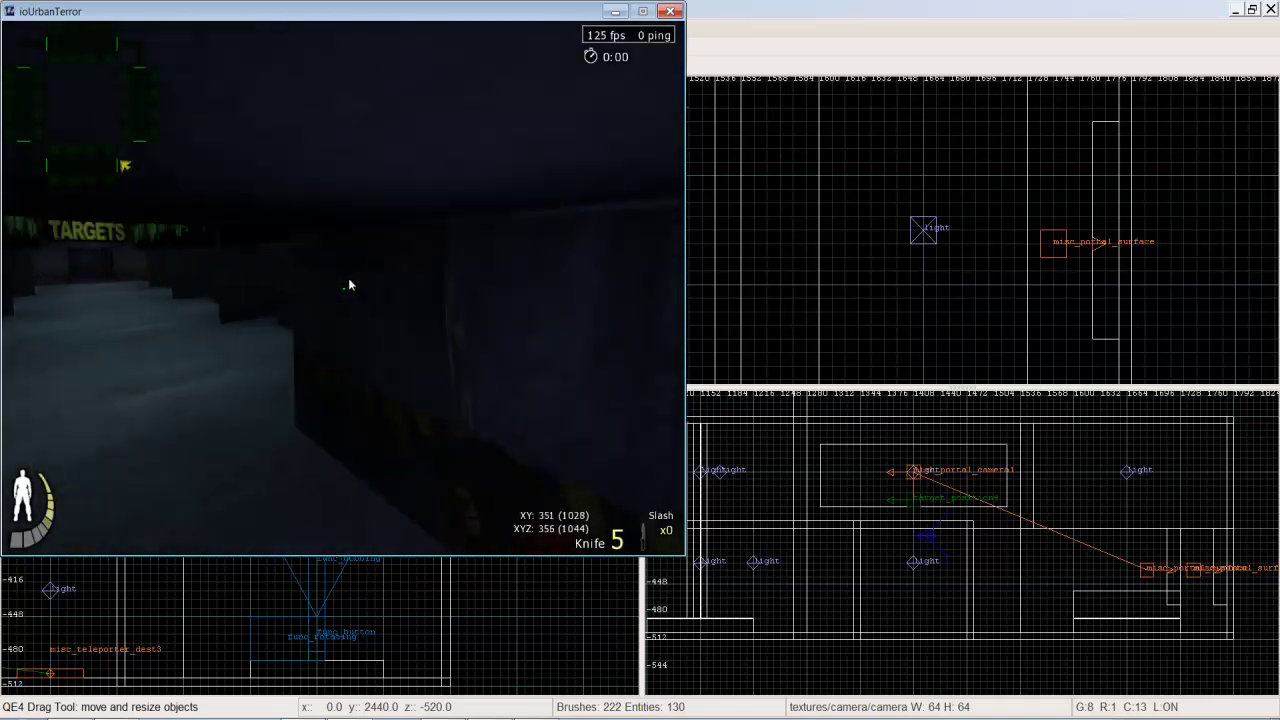
{"action": "key", "text": "w"}
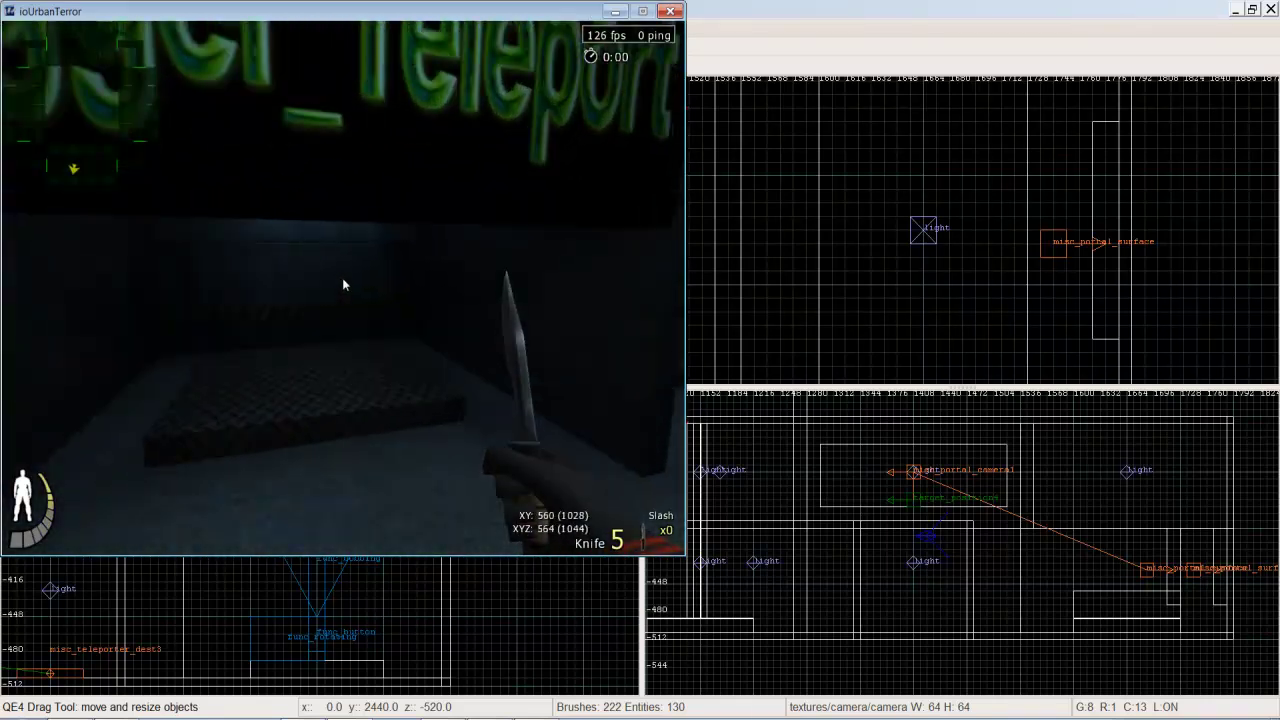
{"action": "key", "text": "w"}
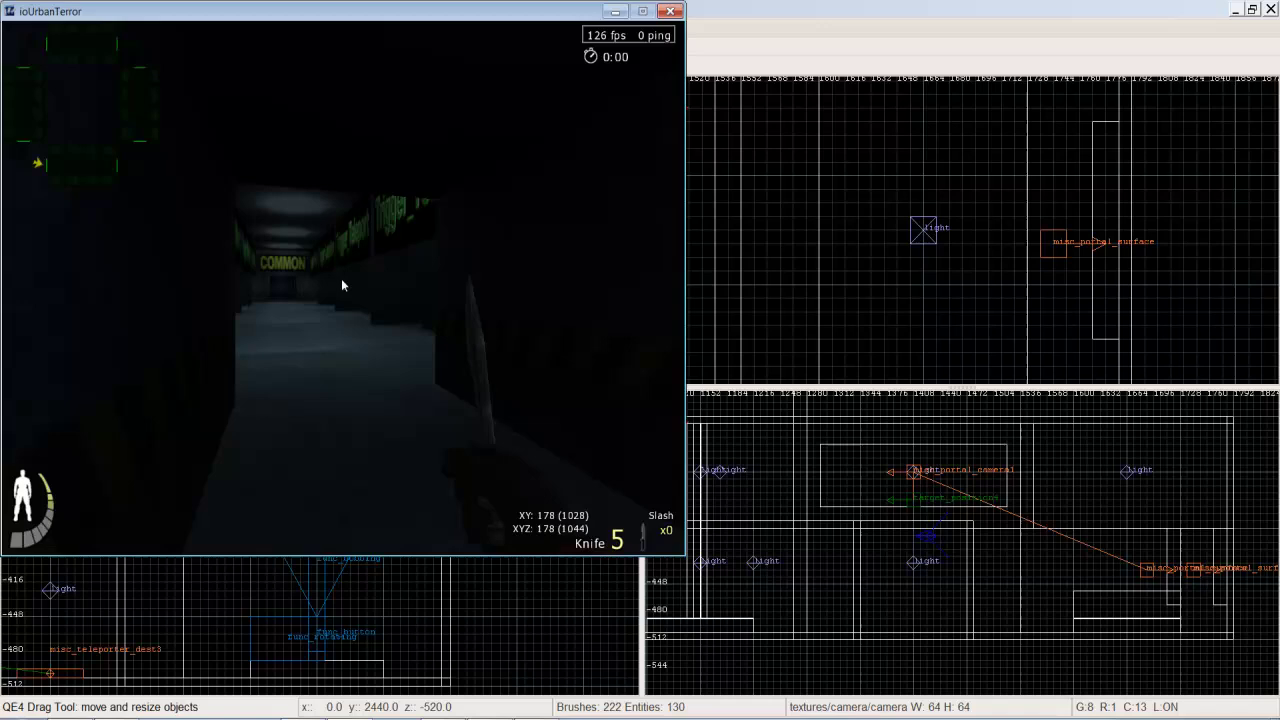
{"action": "key", "text": "w"}
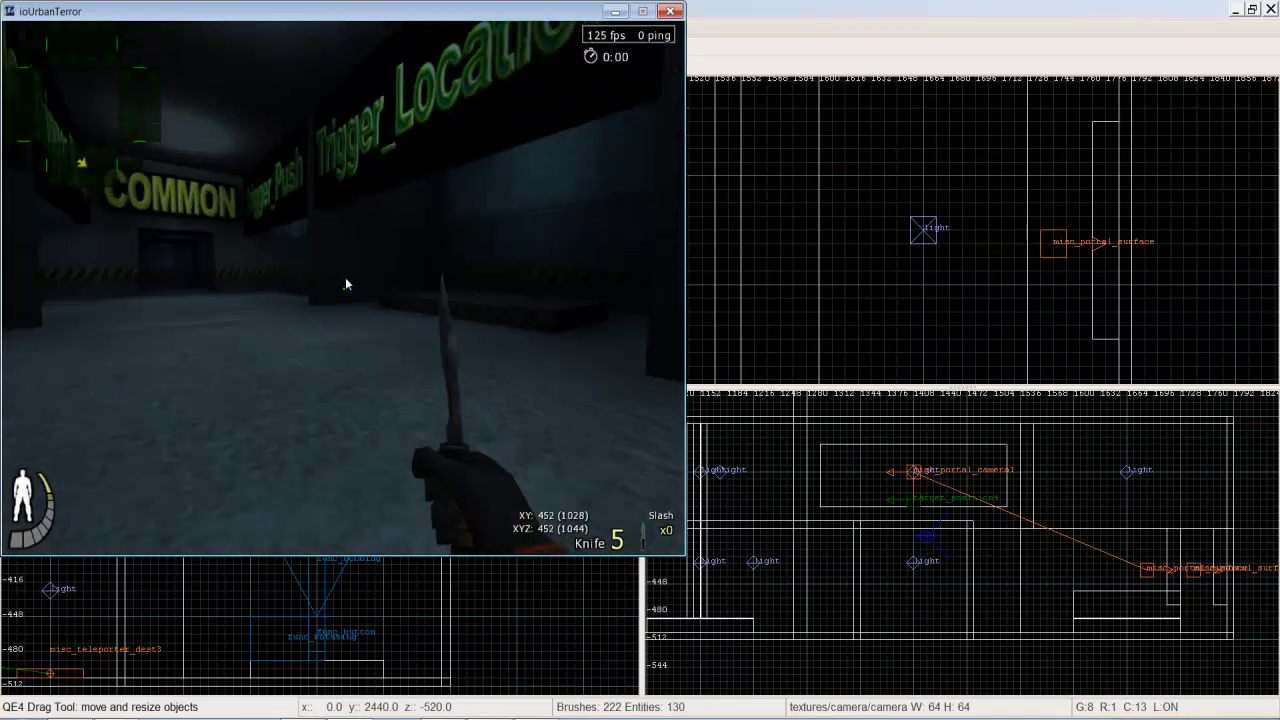
{"action": "key", "text": "w"}
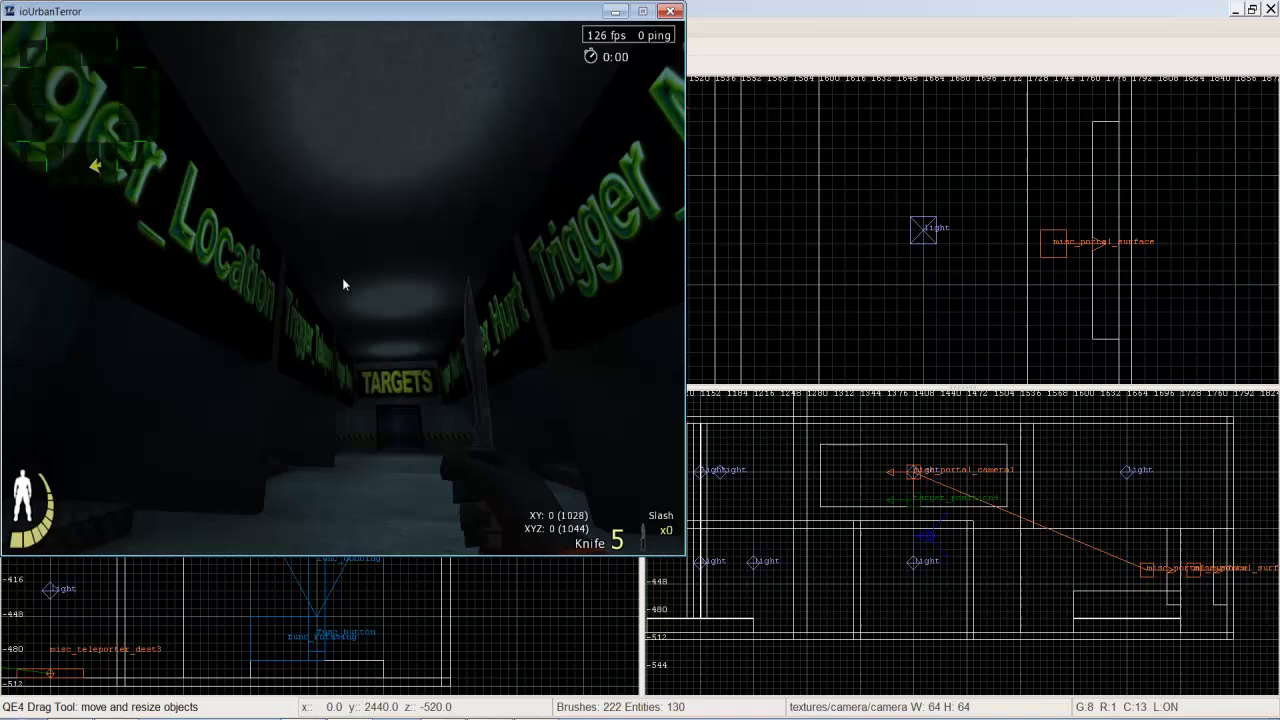
{"action": "key", "text": "w"}
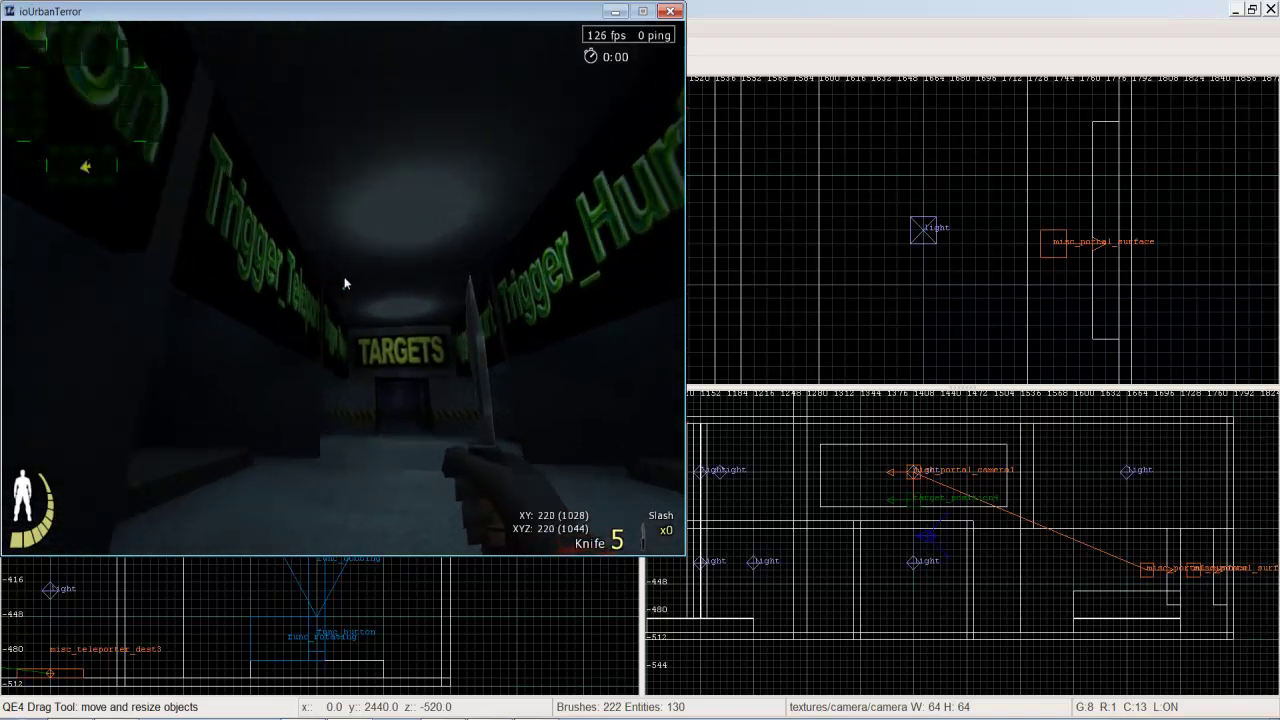